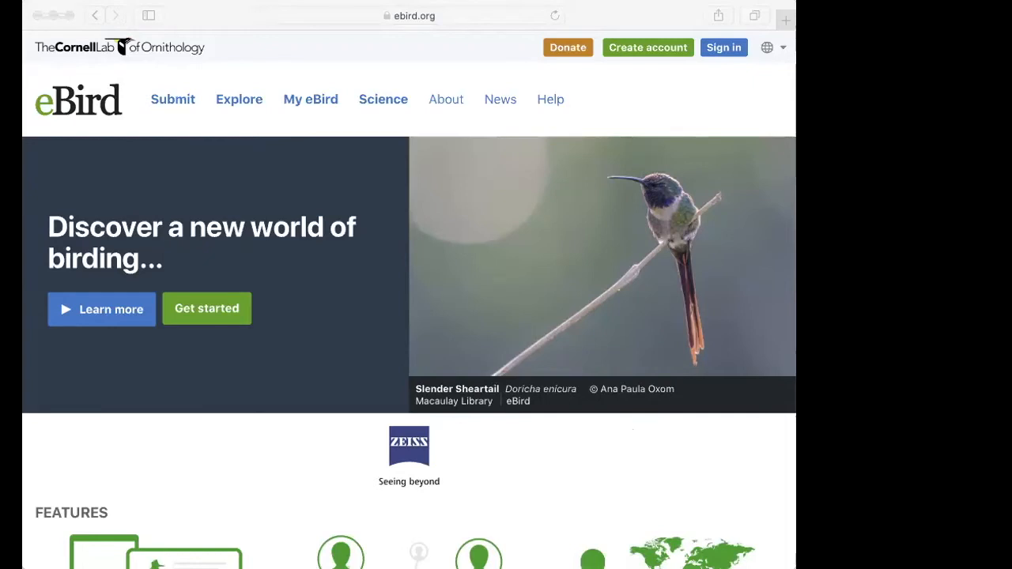
click(220, 16)
click(199, 16)
click(204, 26)
scroll(366, 231, down, 2)
scroll(369, 235, up, 2)
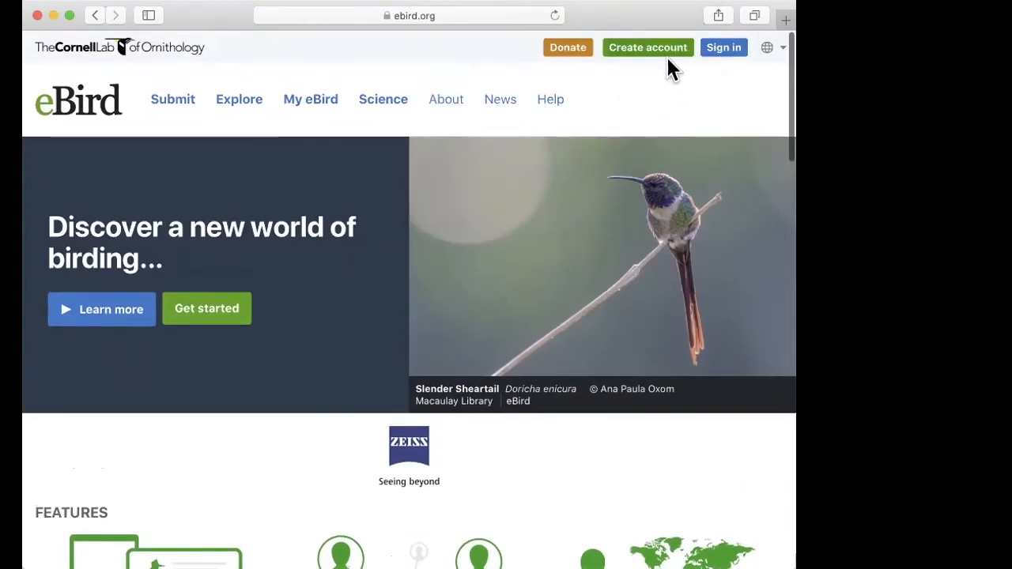
scroll(411, 280, down, 2)
scroll(368, 279, up, 2)
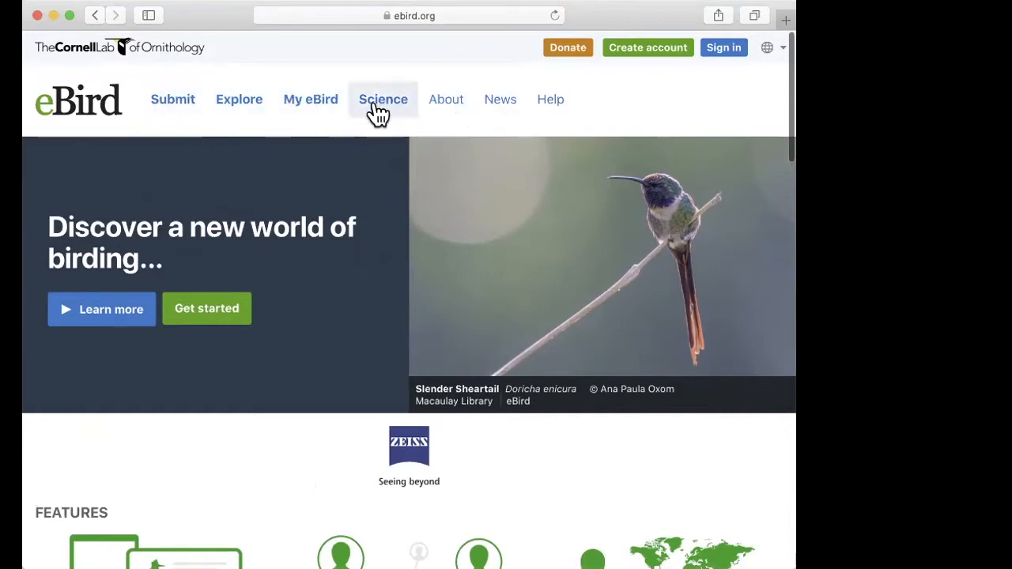
Step: Open the Explore page and look up the species Arabian Lark to open its species page
click(238, 98)
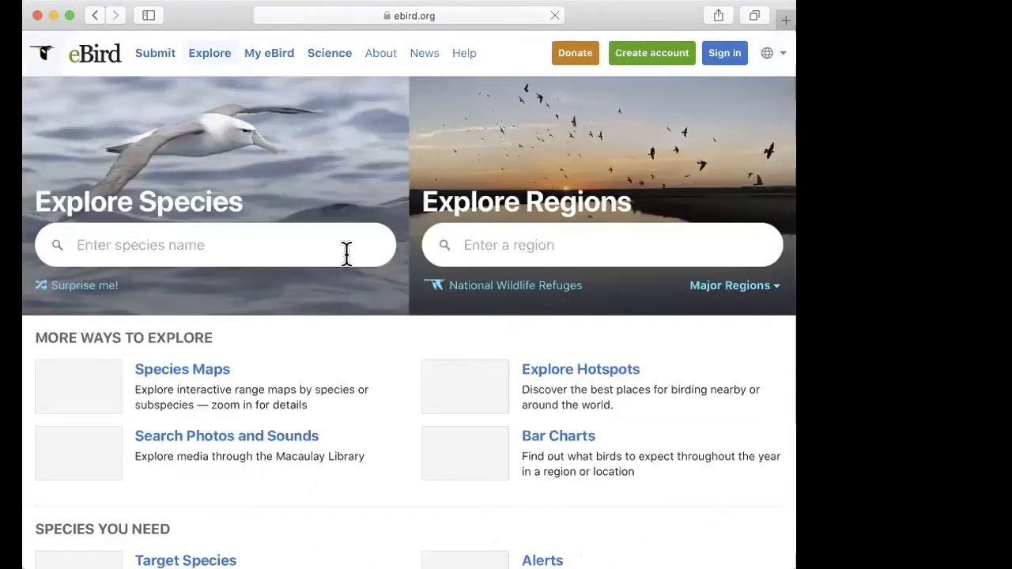
click(227, 246)
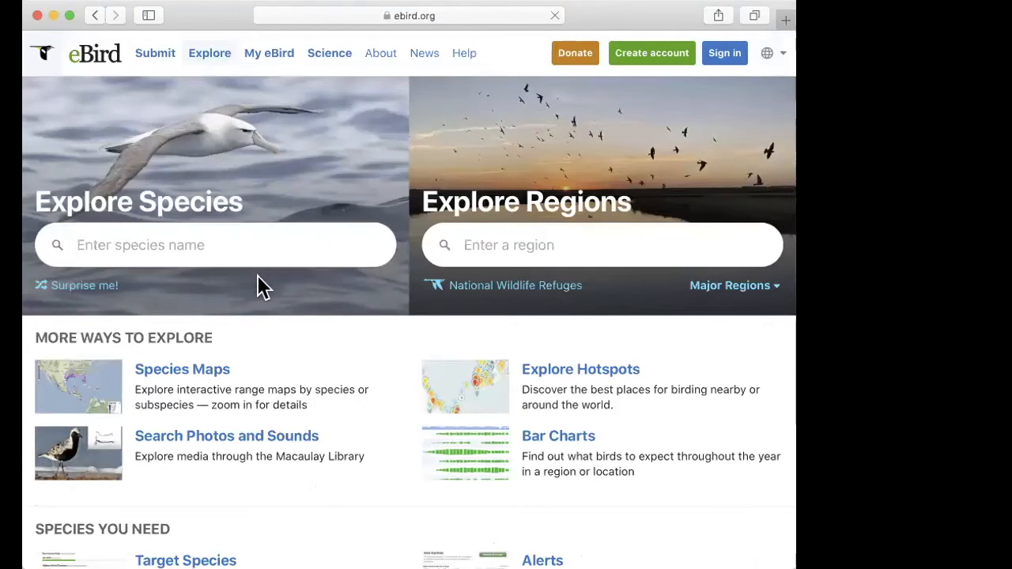
text(A)
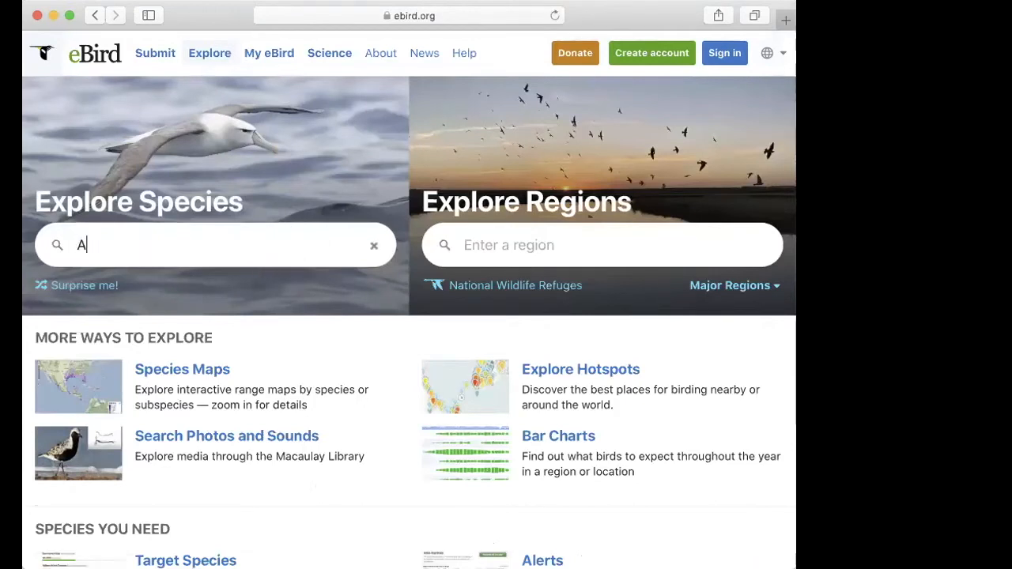
text(rabian Lark)
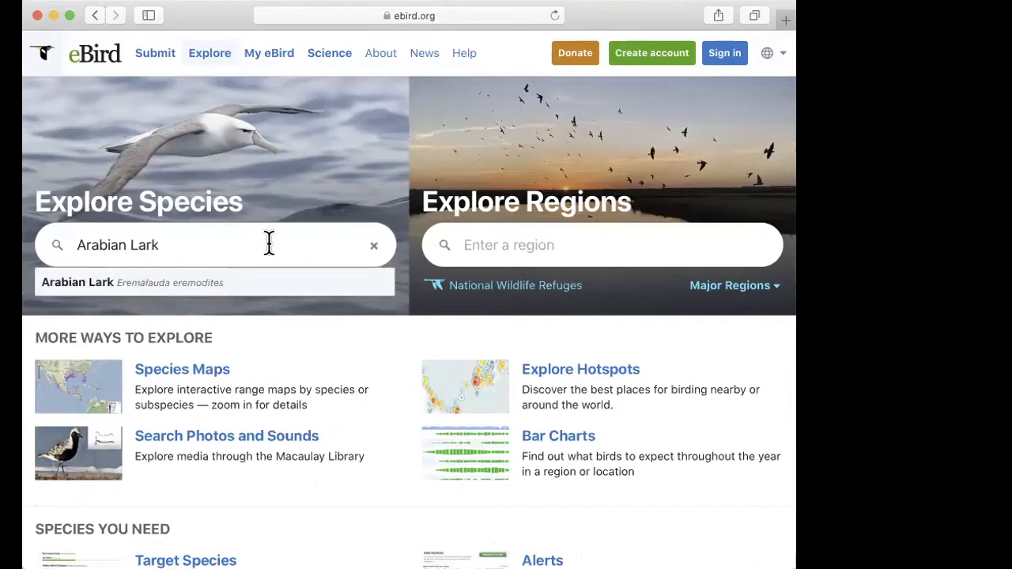
click(159, 281)
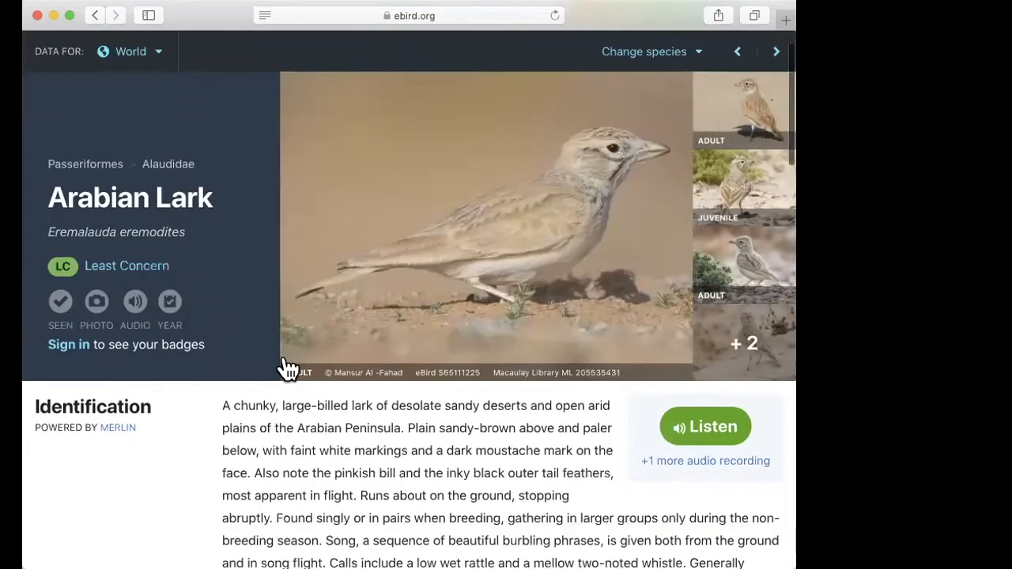
Step: Examine the Arabian Lark's photos, identification text, observation statistics and range map
scroll(310, 462, down, 3)
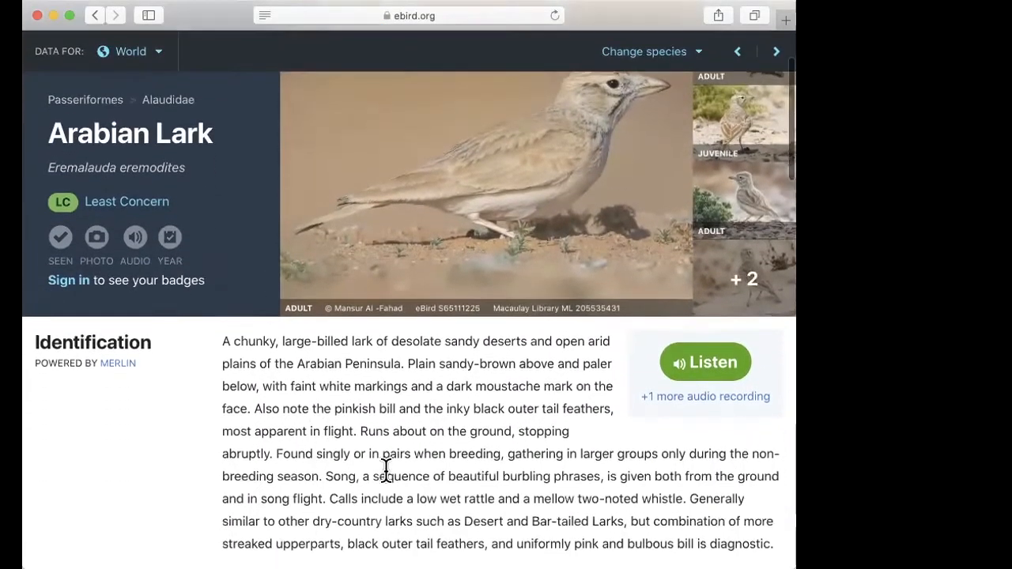
scroll(431, 368, up, 3)
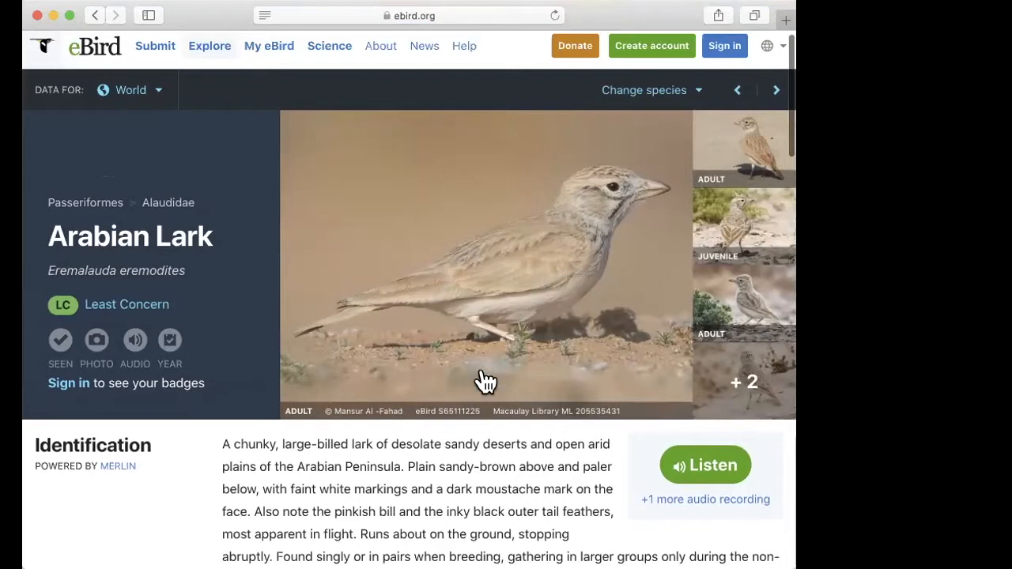
scroll(479, 379, down, 1)
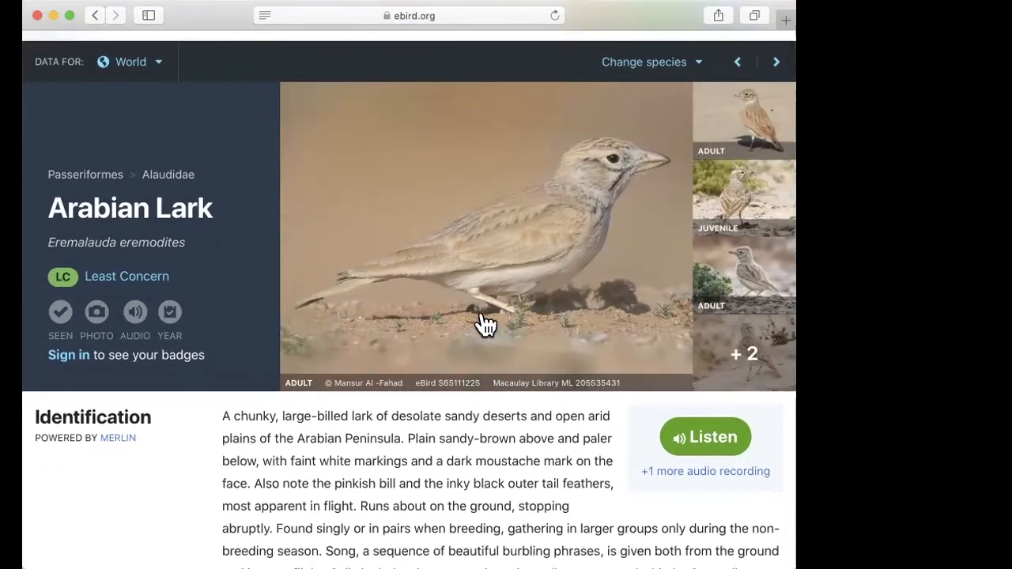
scroll(486, 305, down, 1)
scroll(486, 306, up, 1)
scroll(489, 310, down, 6)
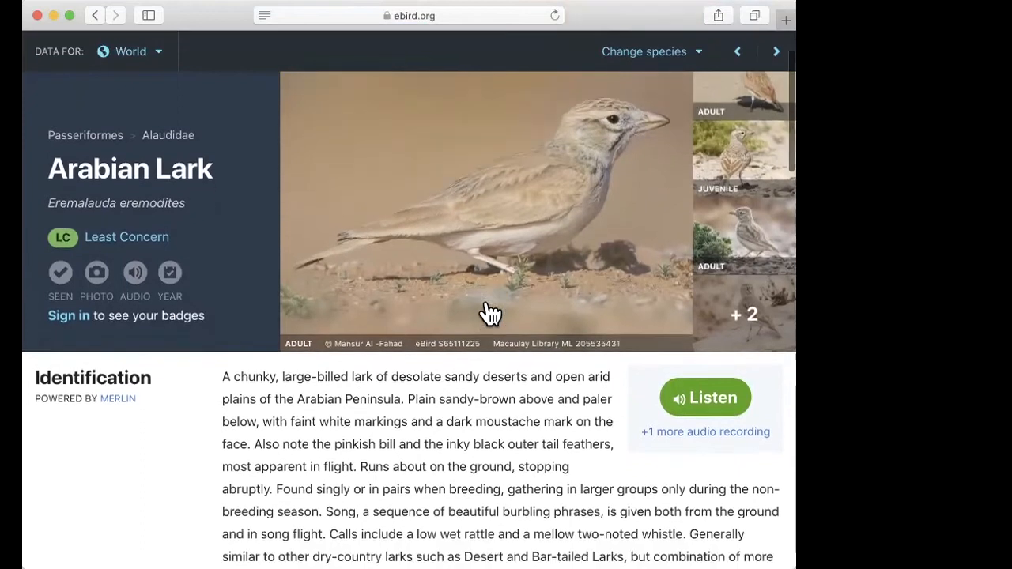
scroll(486, 299, down, 4)
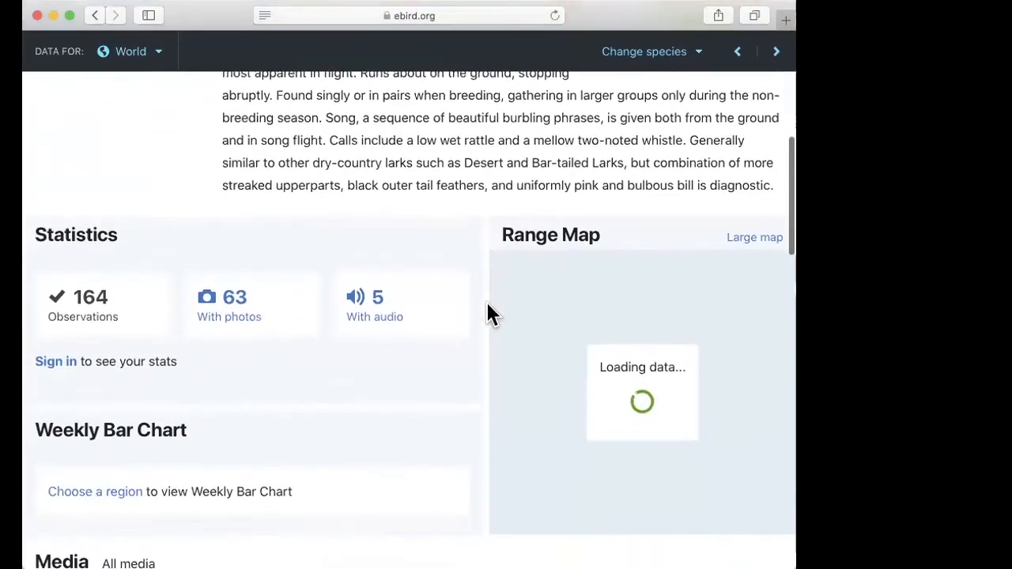
scroll(787, 178, up, 1)
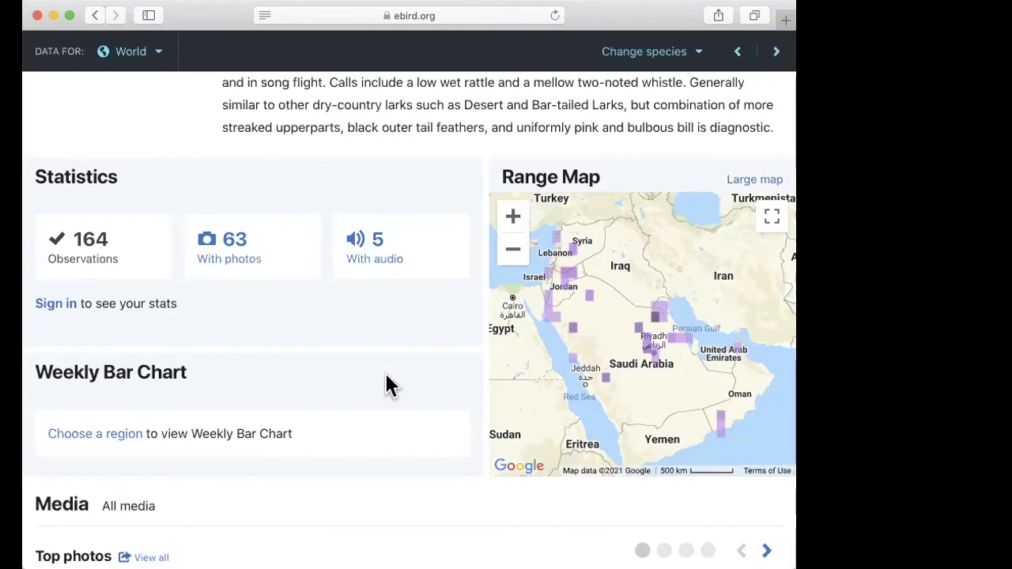
Step: Review the Arabian Lark's top photos, audio recordings and videos in the media section
scroll(387, 376, down, 10)
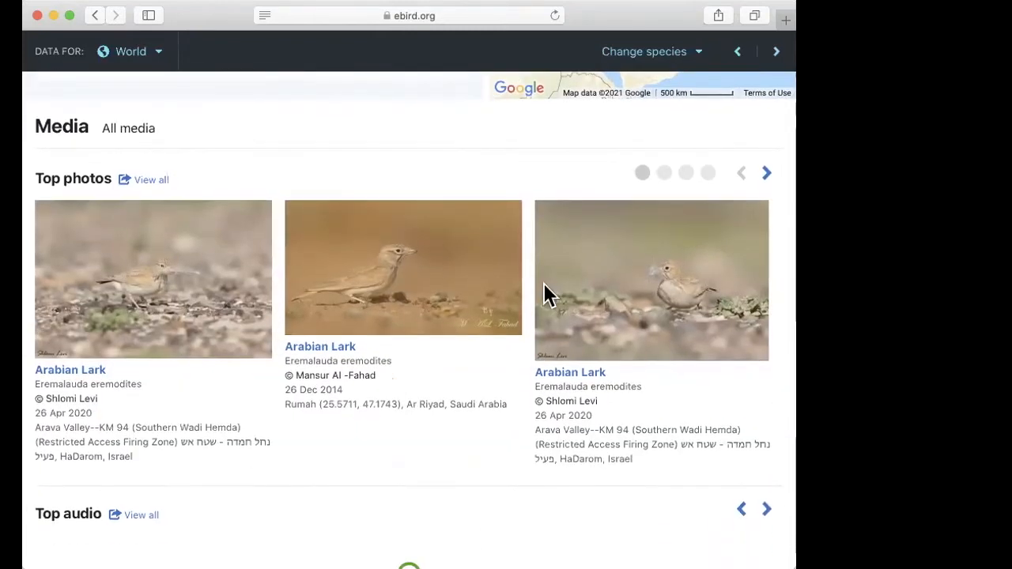
scroll(346, 350, down, 1)
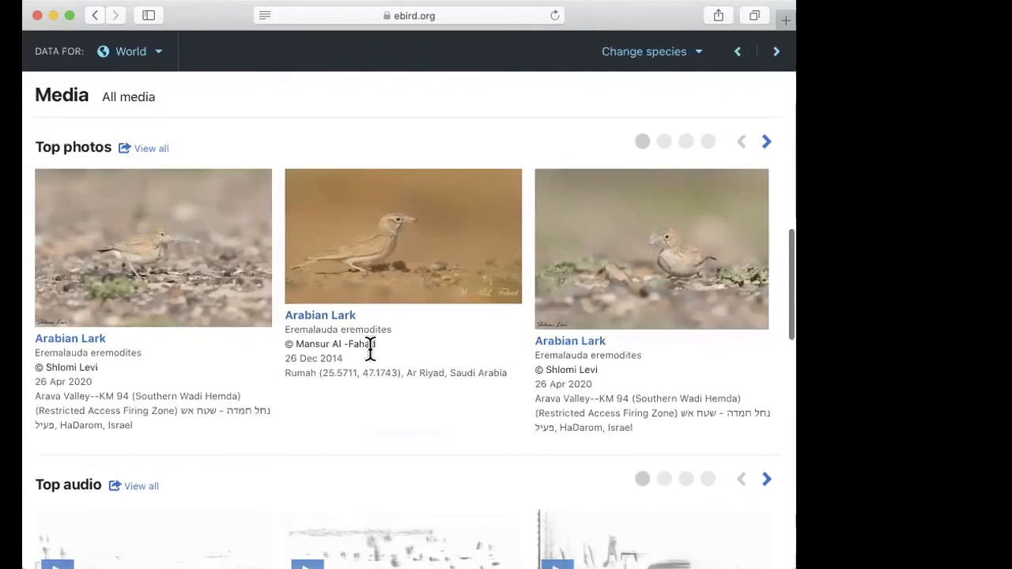
scroll(451, 388, down, 2)
scroll(452, 388, up, 3)
scroll(451, 388, down, 7)
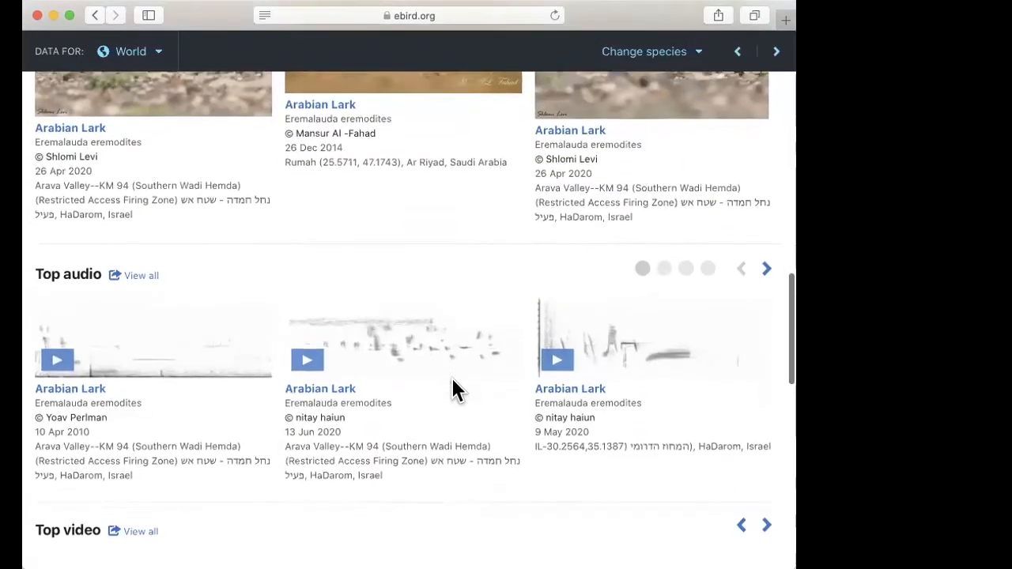
scroll(453, 383, down, 3)
scroll(330, 327, down, 1)
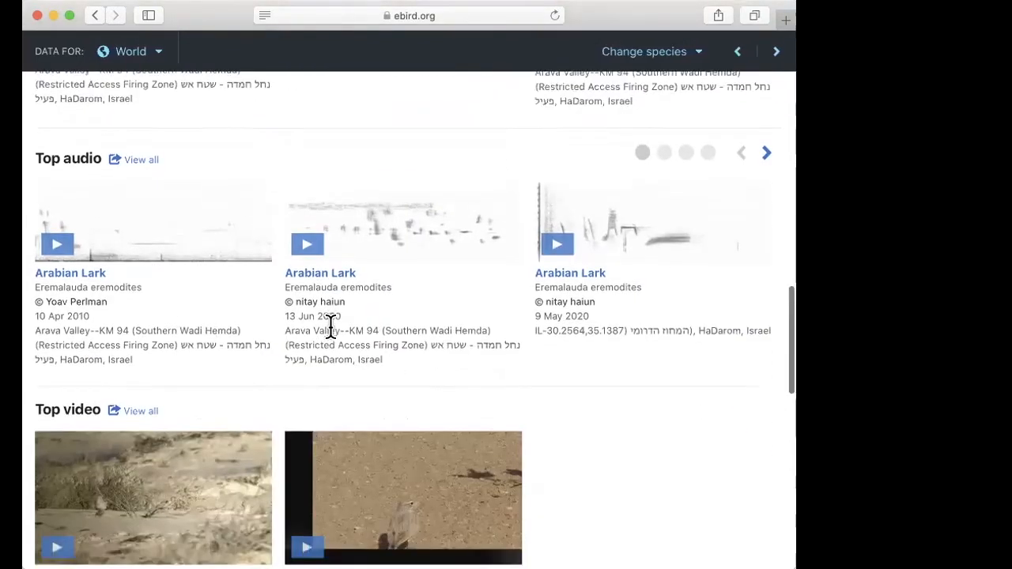
scroll(331, 327, down, 3)
scroll(424, 398, up, 15)
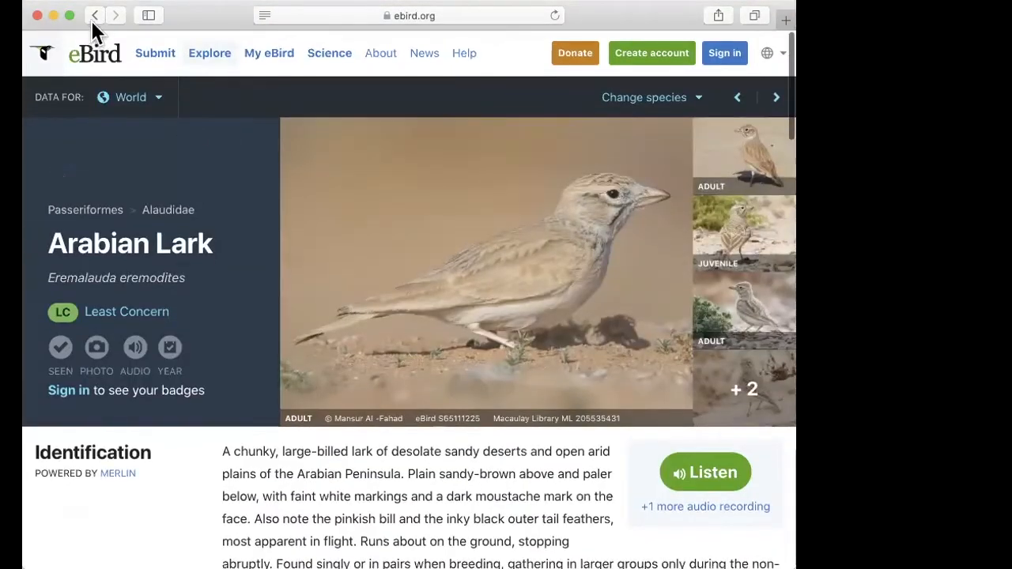
Step: Return to the Explore page and open the region page for Saudi Arabia (SA)
click(208, 50)
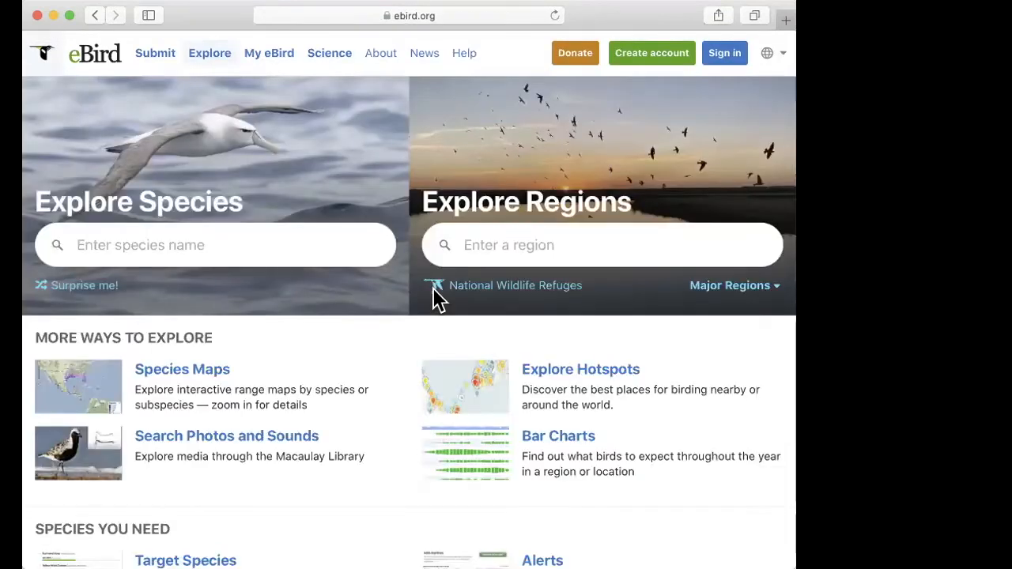
click(517, 244)
text(Saudi)
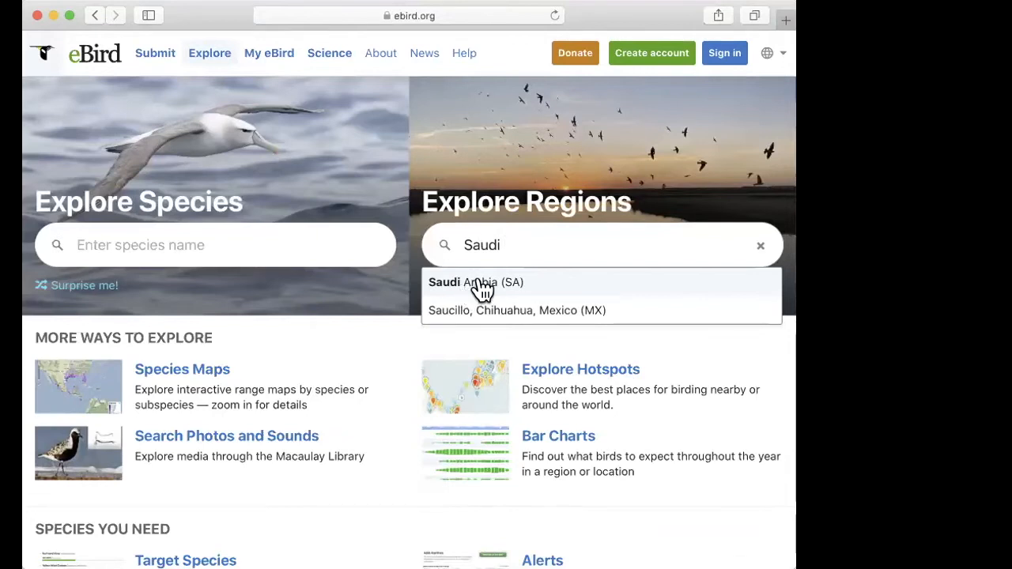
click(478, 286)
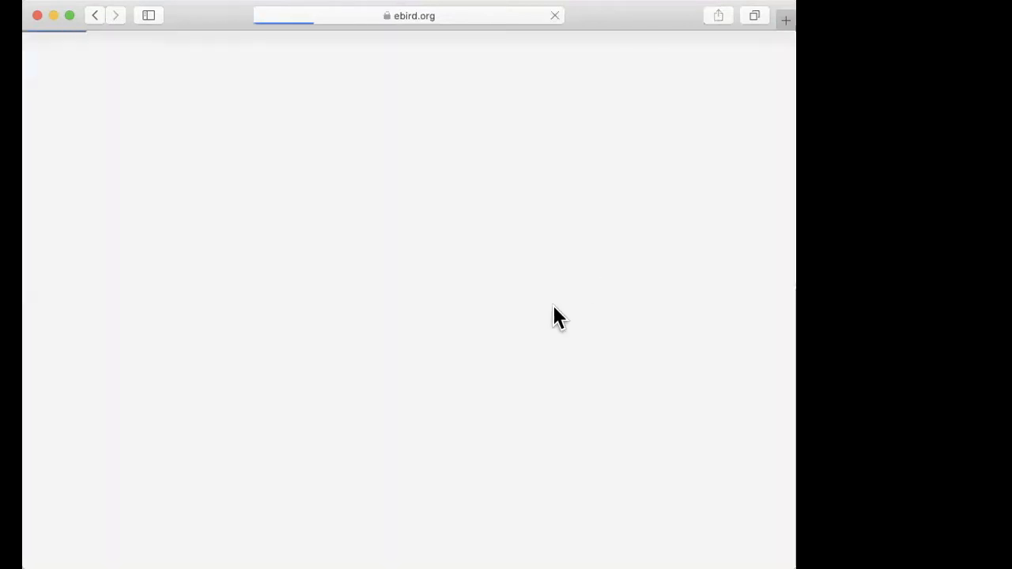
scroll(541, 392, down, 2)
scroll(541, 392, up, 2)
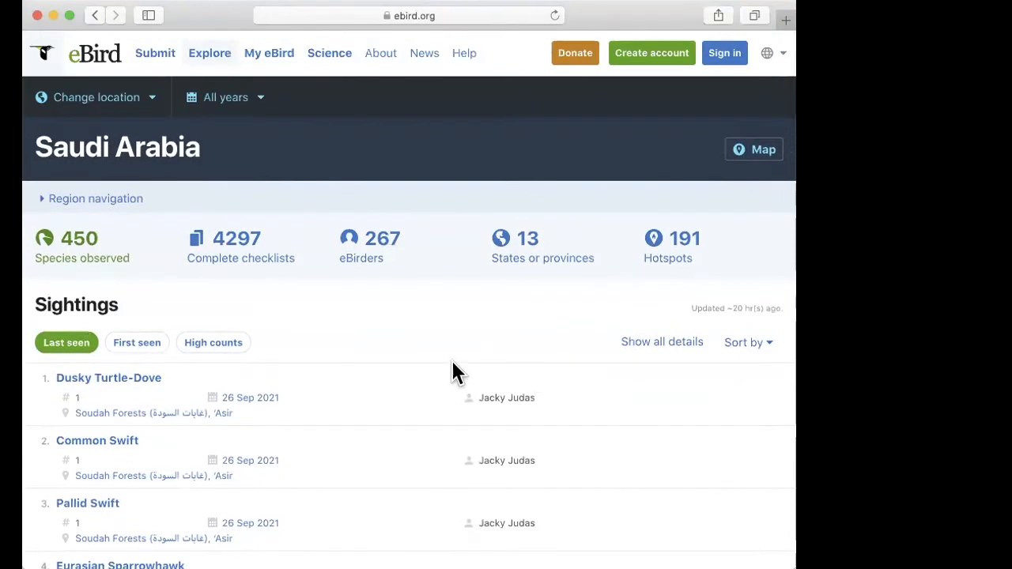
Step: Show all sightings for Saudi Arabia and look through the full species list
scroll(425, 380, down, 5)
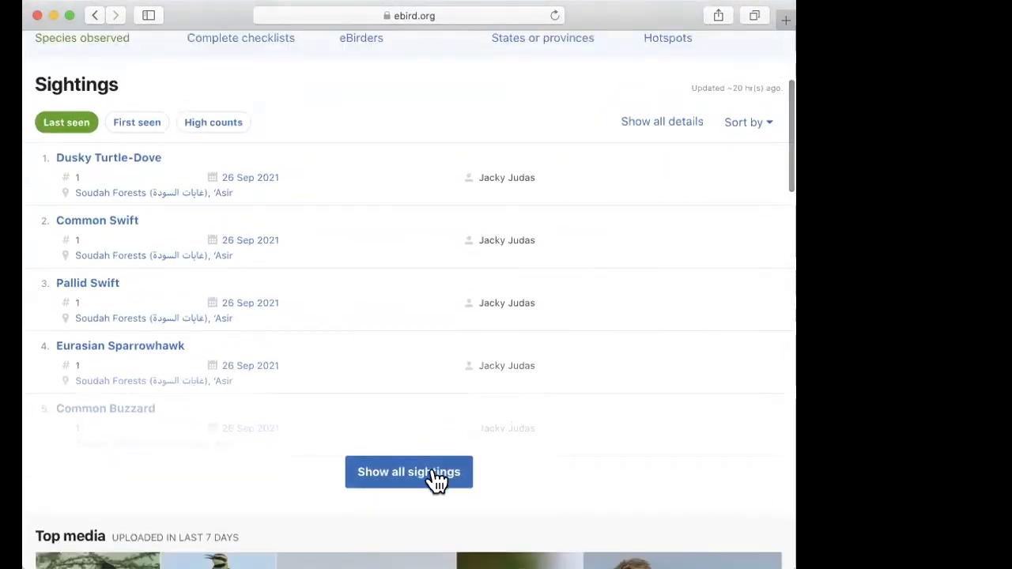
scroll(523, 475, down, 3)
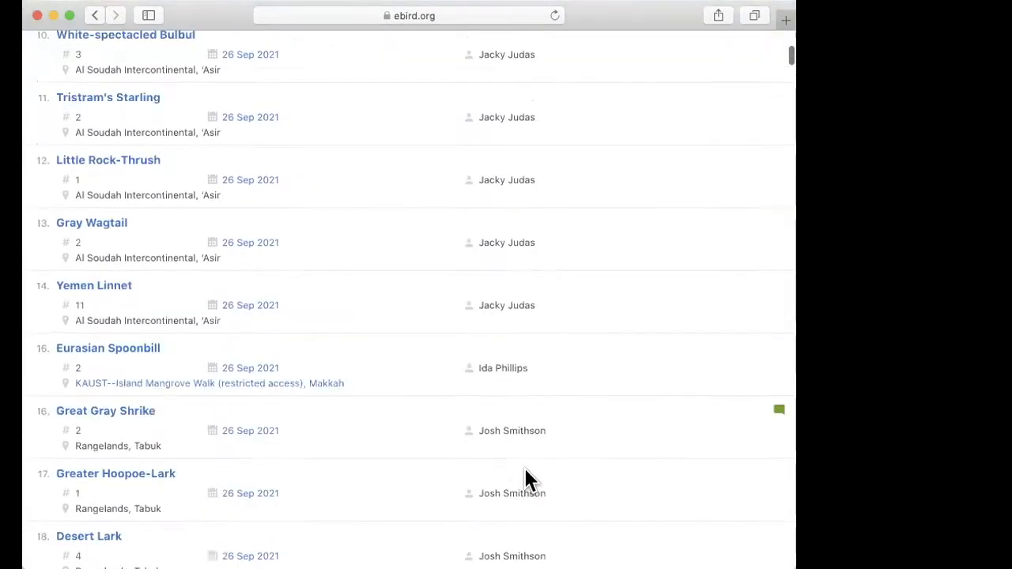
scroll(525, 475, up, 4)
scroll(525, 475, down, 10)
scroll(526, 475, down, 20)
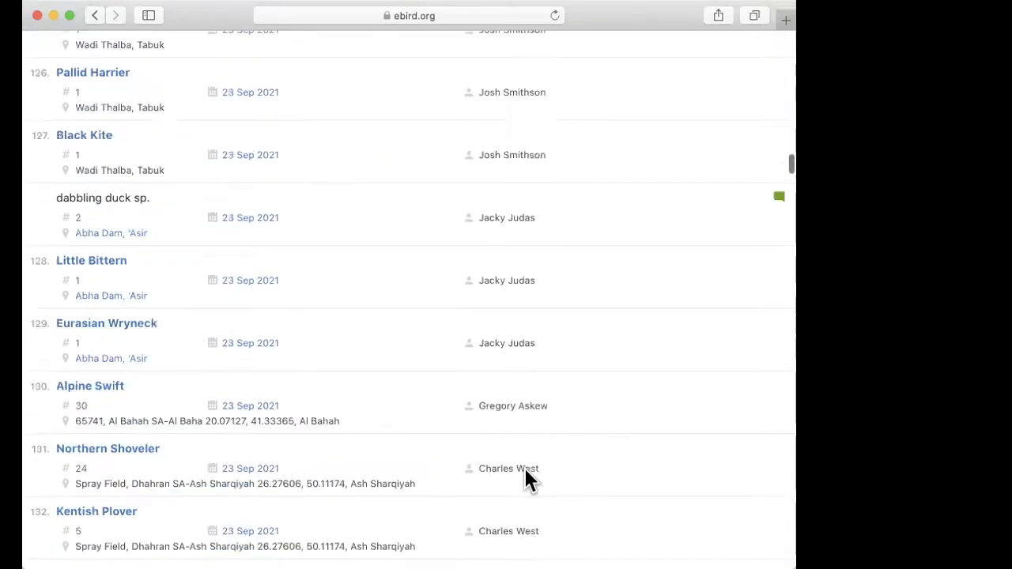
scroll(529, 479, down, 20)
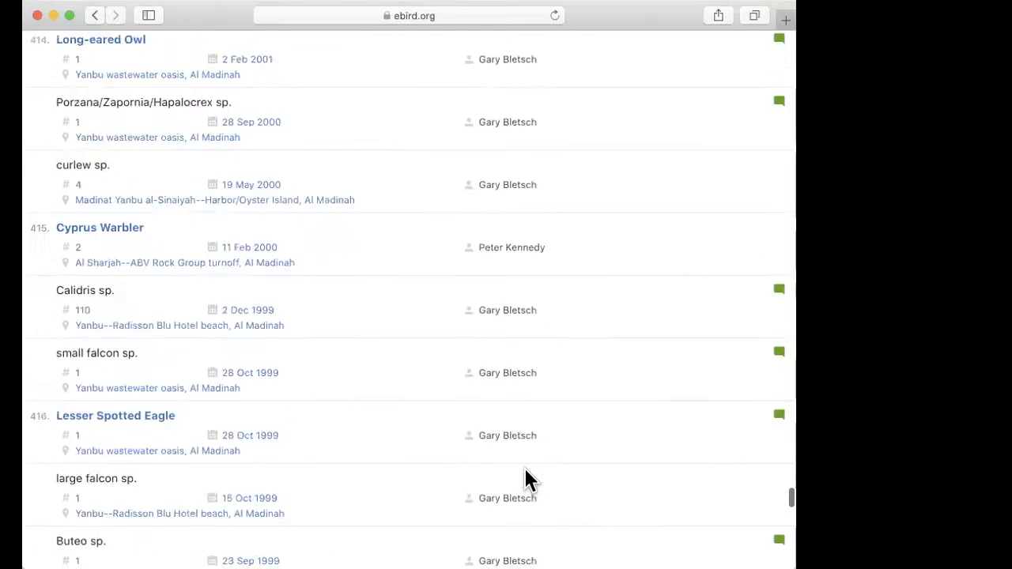
Step: Check the sensitive species at the end of Saudi Arabia's sightings and the sections following the list
scroll(489, 372, up, 20)
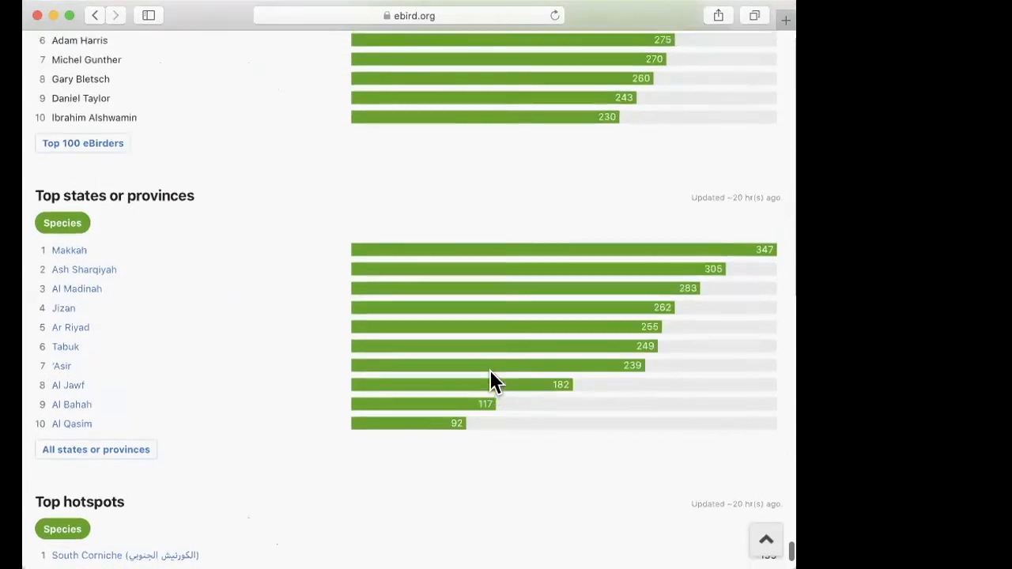
scroll(489, 370, up, 10)
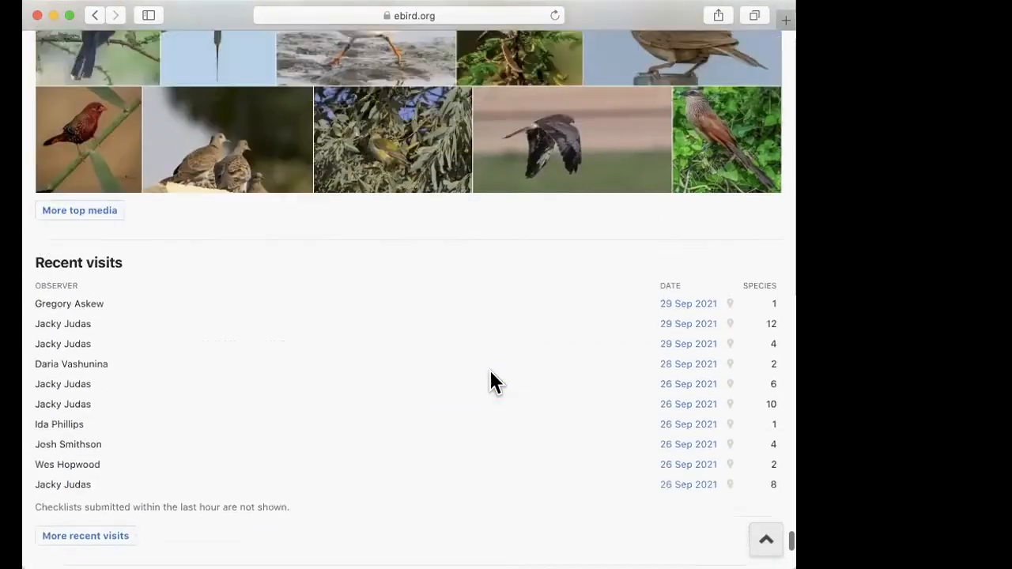
scroll(490, 370, down, 2)
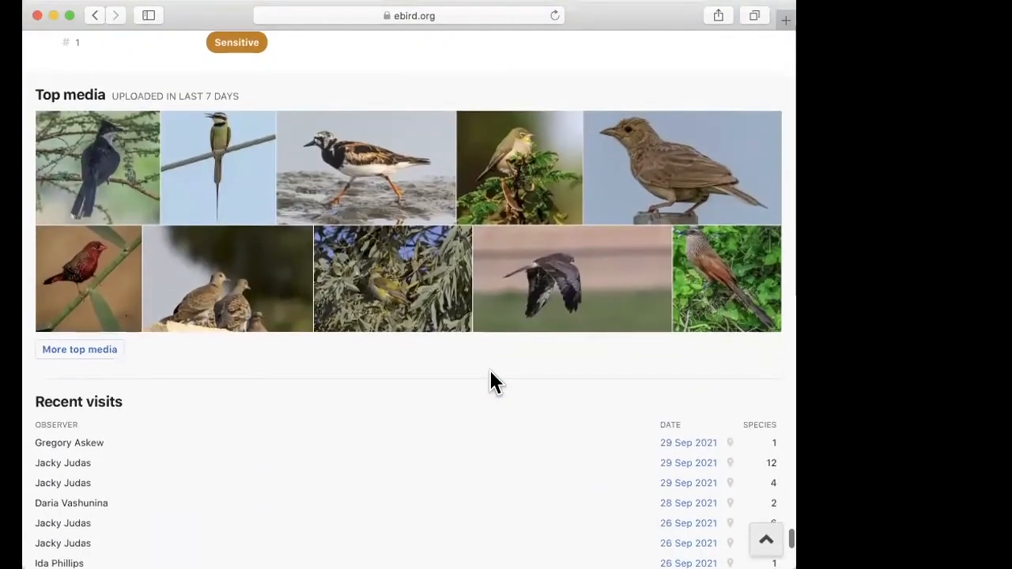
scroll(489, 370, up, 3)
scroll(489, 370, up, 4)
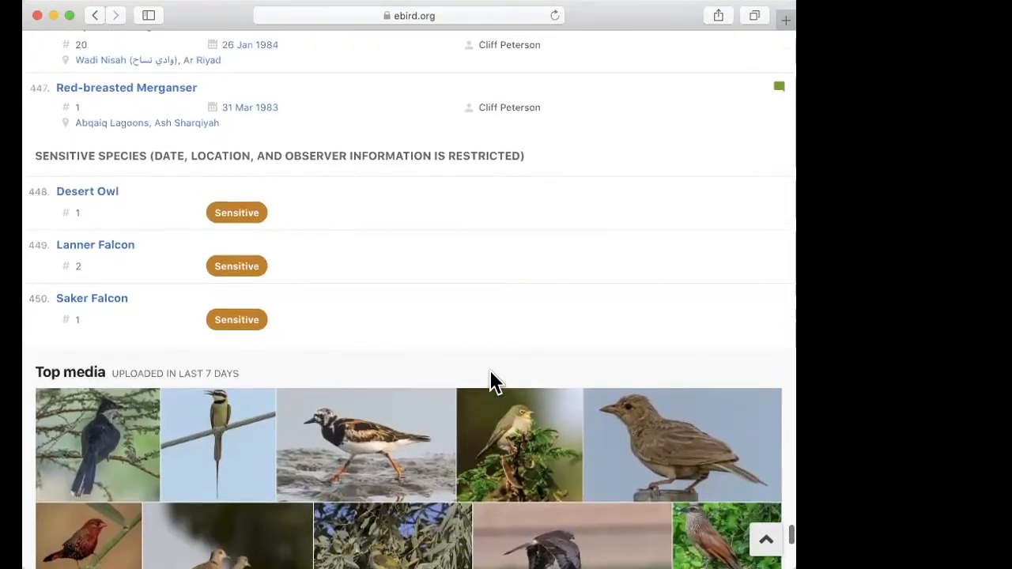
scroll(520, 335, up, 1)
scroll(520, 335, down, 2)
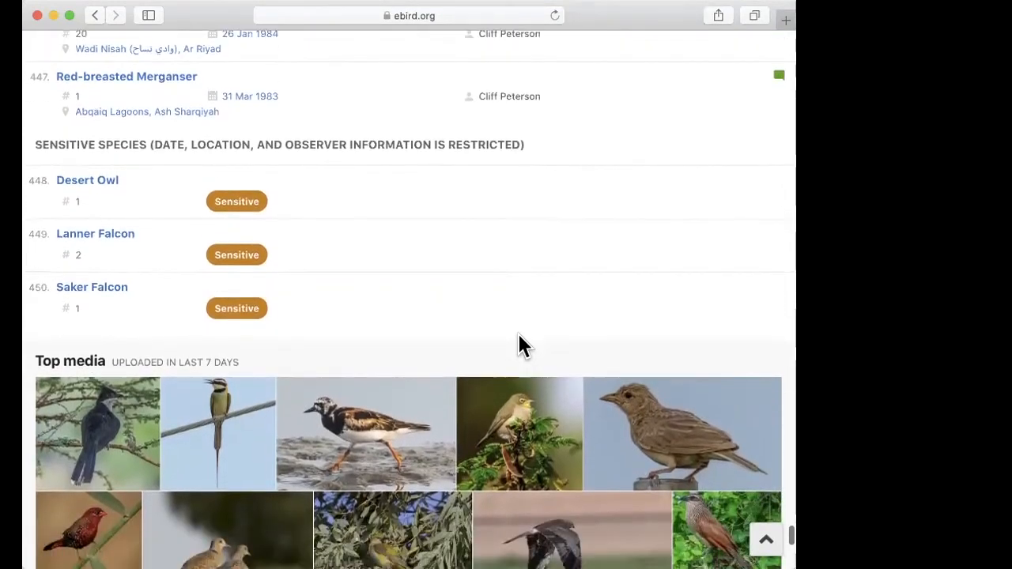
Step: Review Saudi Arabia's top media, recent visits, and rankings of eBirders, provinces and hotspots
scroll(518, 333, down, 1)
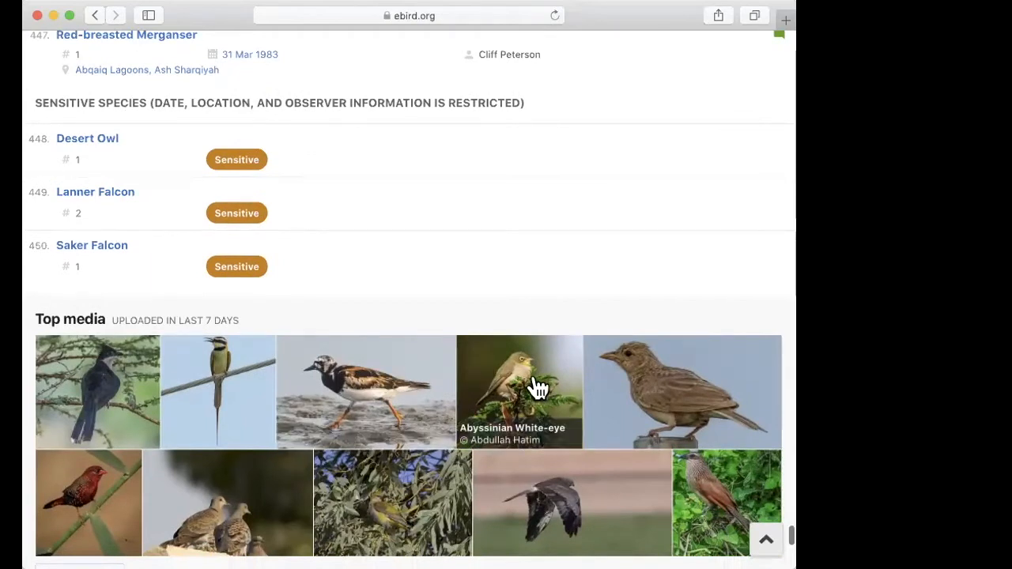
scroll(465, 467, down, 6)
scroll(465, 467, down, 1)
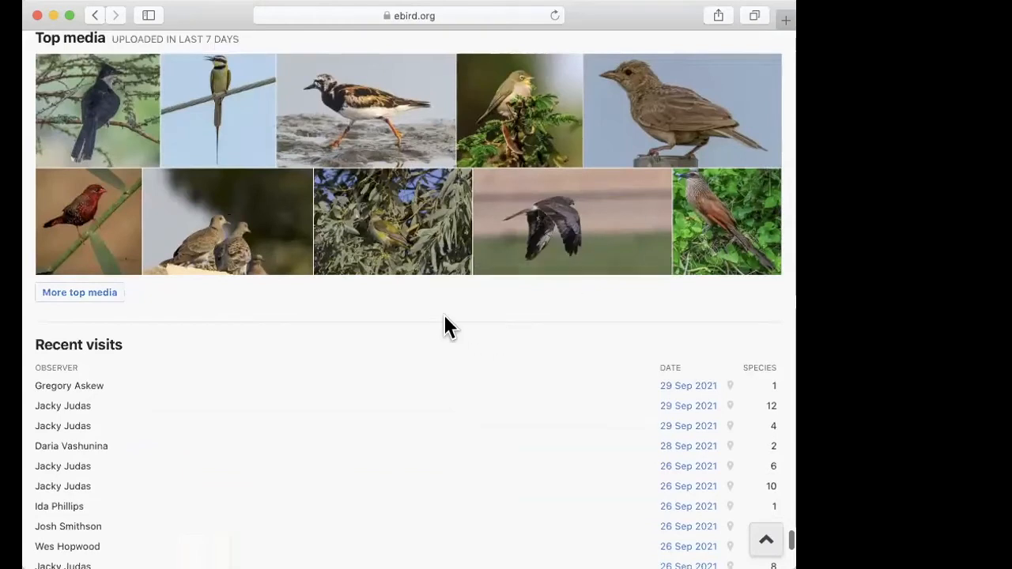
scroll(398, 365, down, 14)
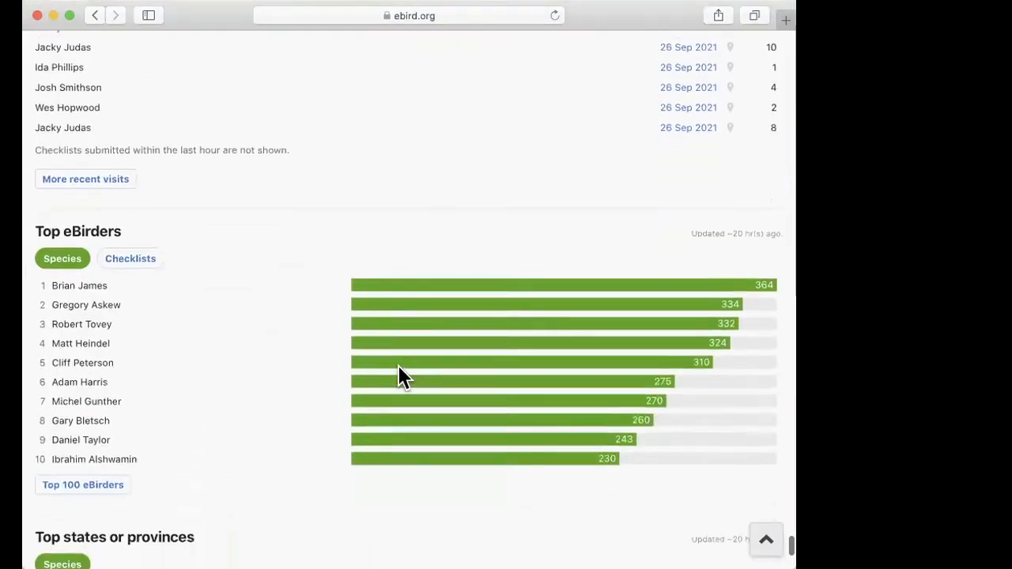
scroll(398, 365, down, 10)
scroll(398, 366, up, 2)
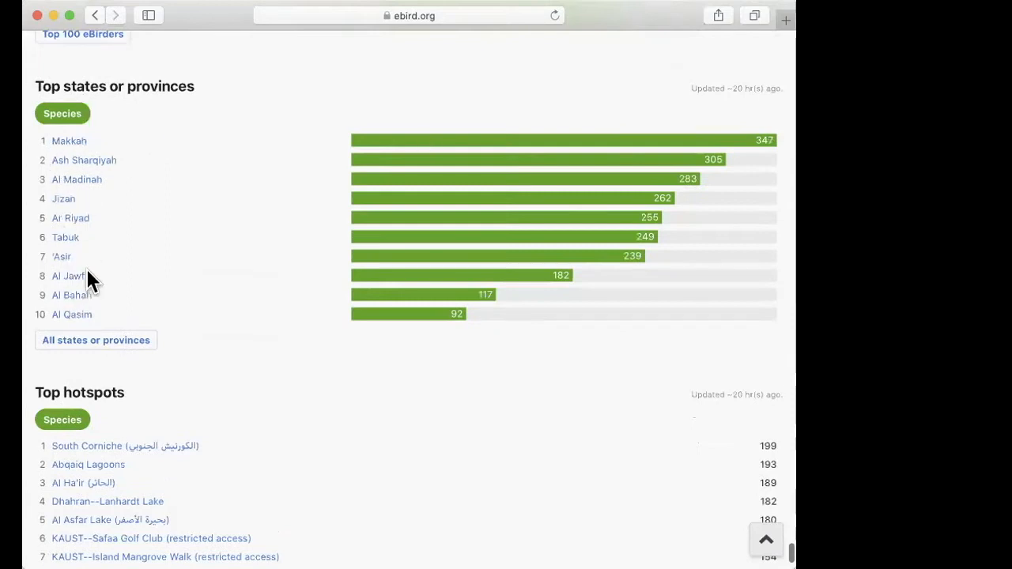
scroll(285, 441, down, 7)
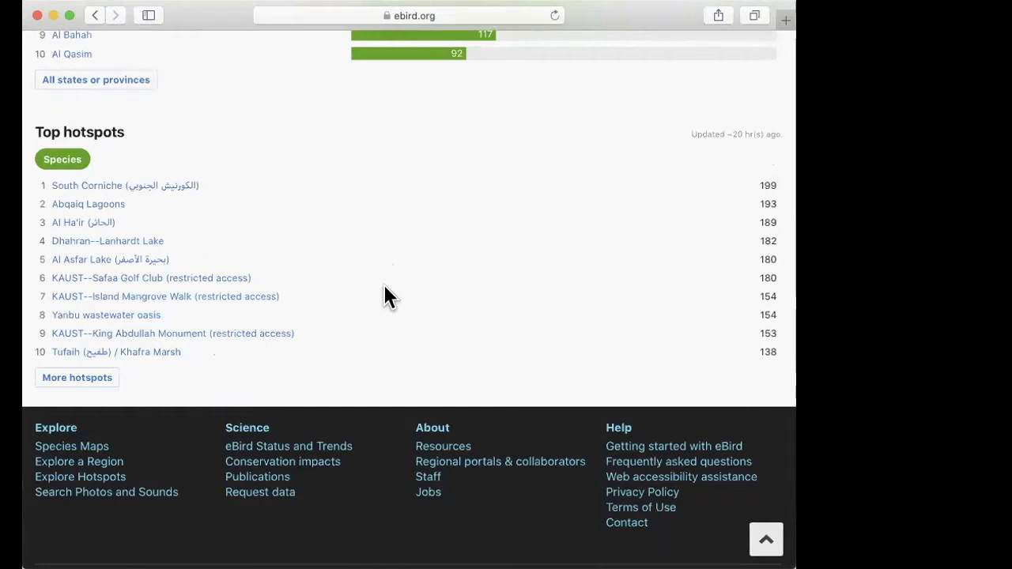
Step: Leave the Saudi Arabia region page, return to the Explore page and open the Explore Hotspots map
scroll(109, 297, up, 20)
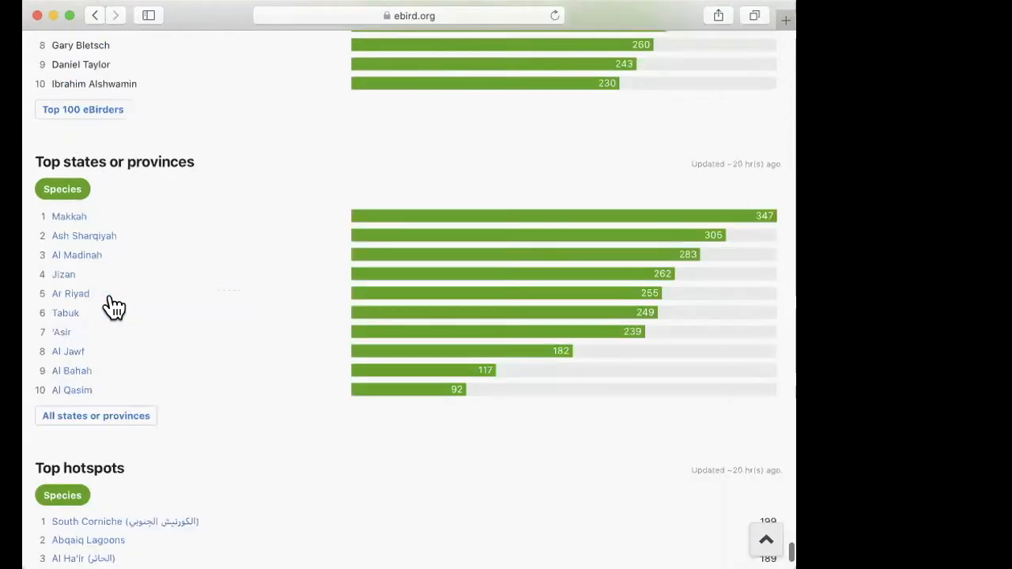
scroll(113, 307, up, 20)
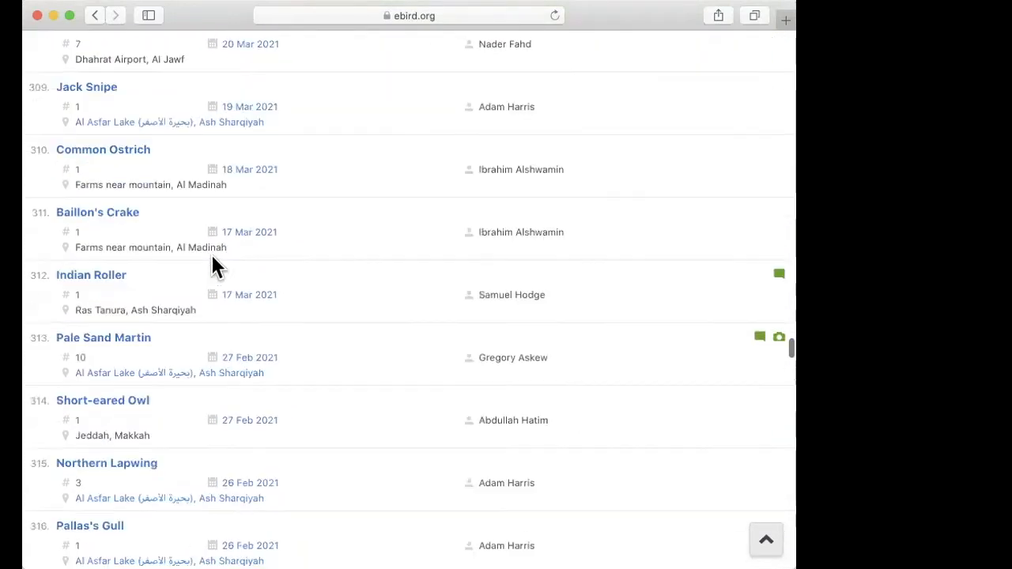
scroll(247, 219, up, 20)
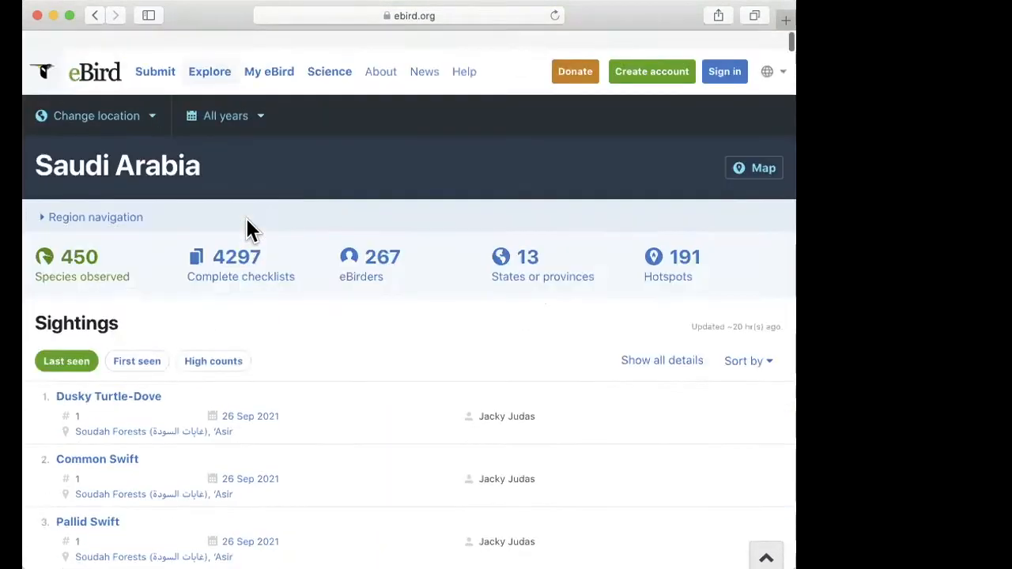
click(95, 15)
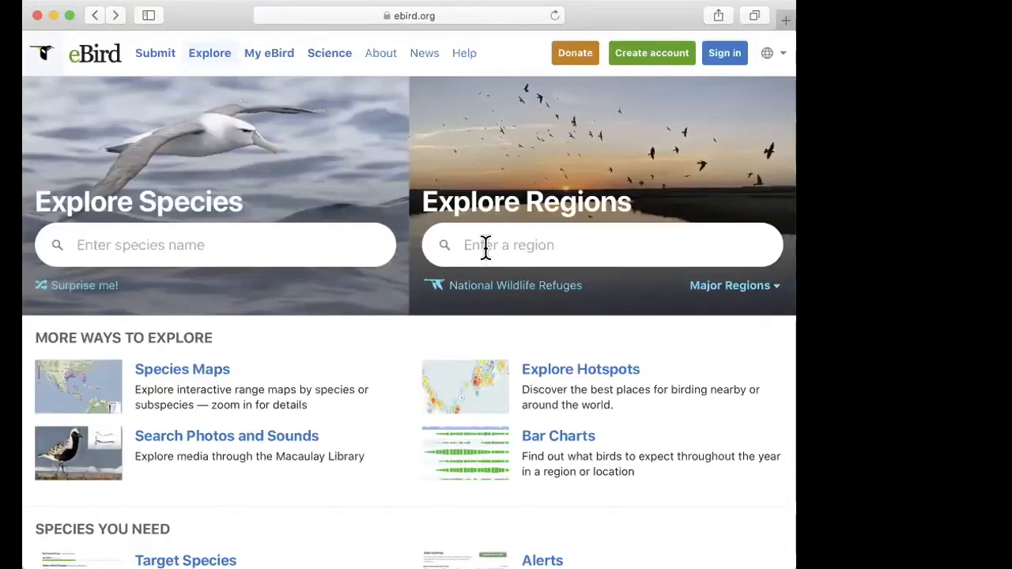
scroll(467, 285, down, 2)
scroll(452, 316, down, 1)
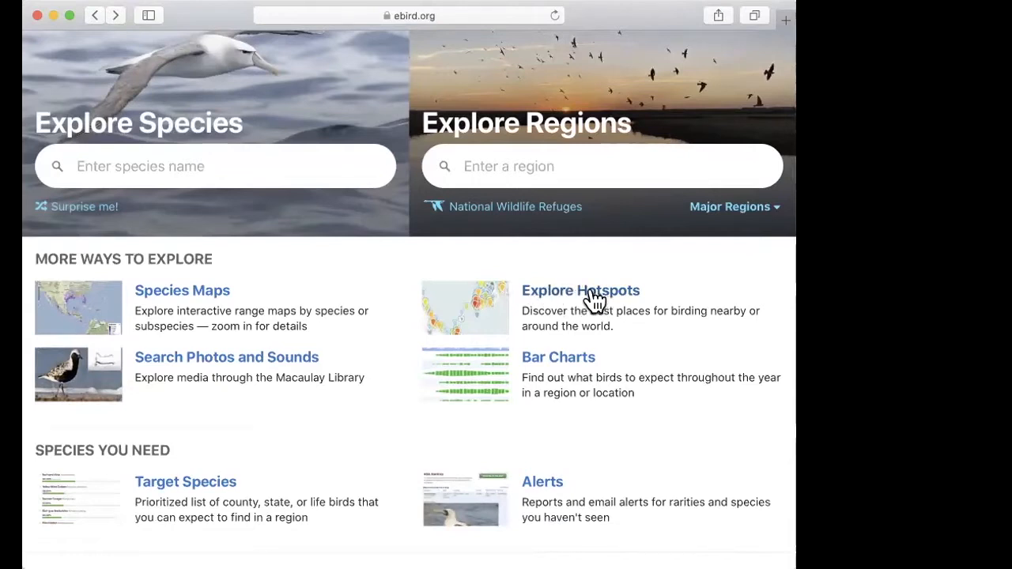
click(584, 289)
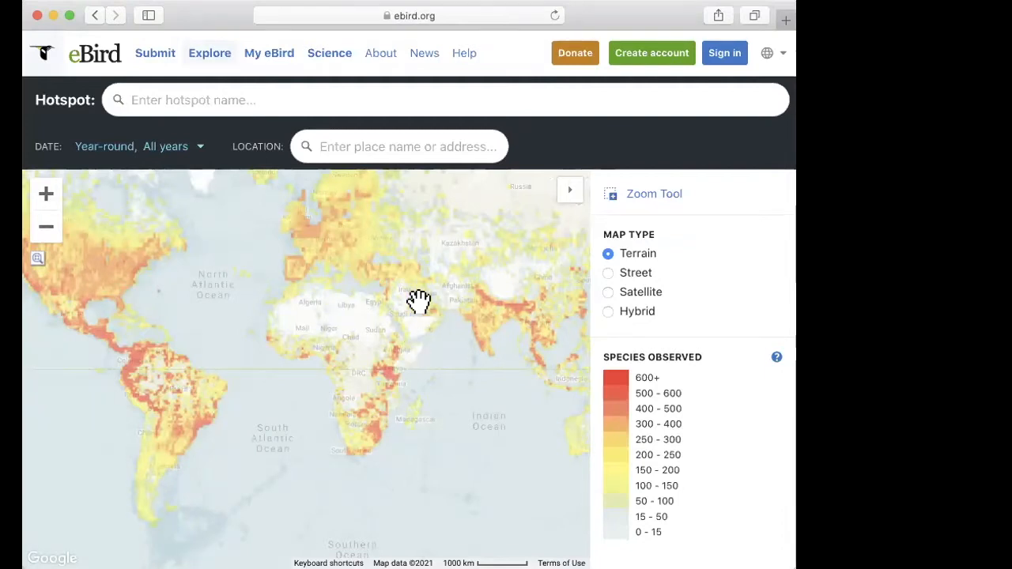
Step: Set the hotspot map's location to Saudi Arabia
click(354, 152)
text(ZSaudi)
key(BackSpace)
key(BackSpace)
key(BackSpace)
key(BackSpace)
key(BackSpace)
key(BackSpace)
text(Saudi)
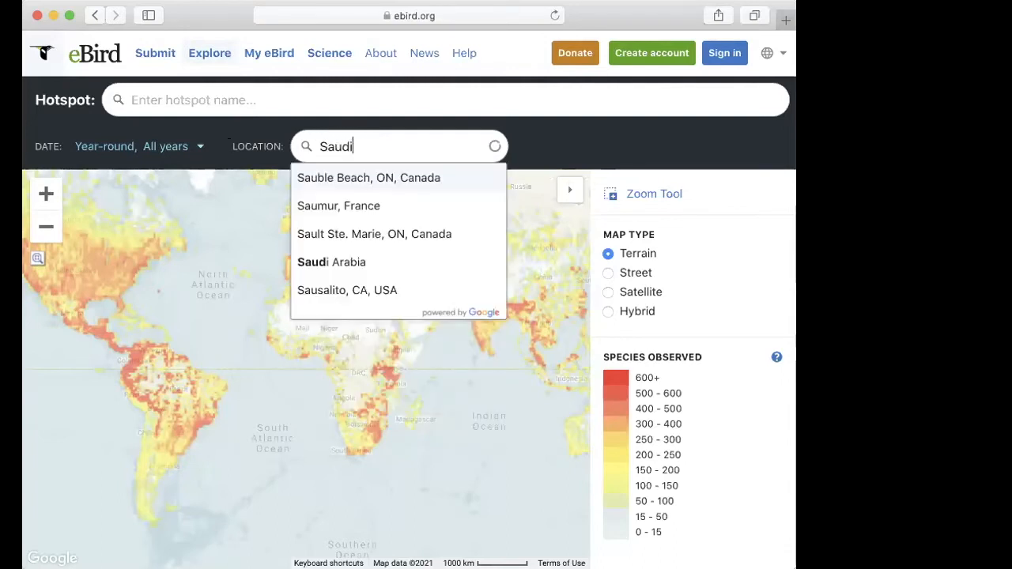
click(328, 178)
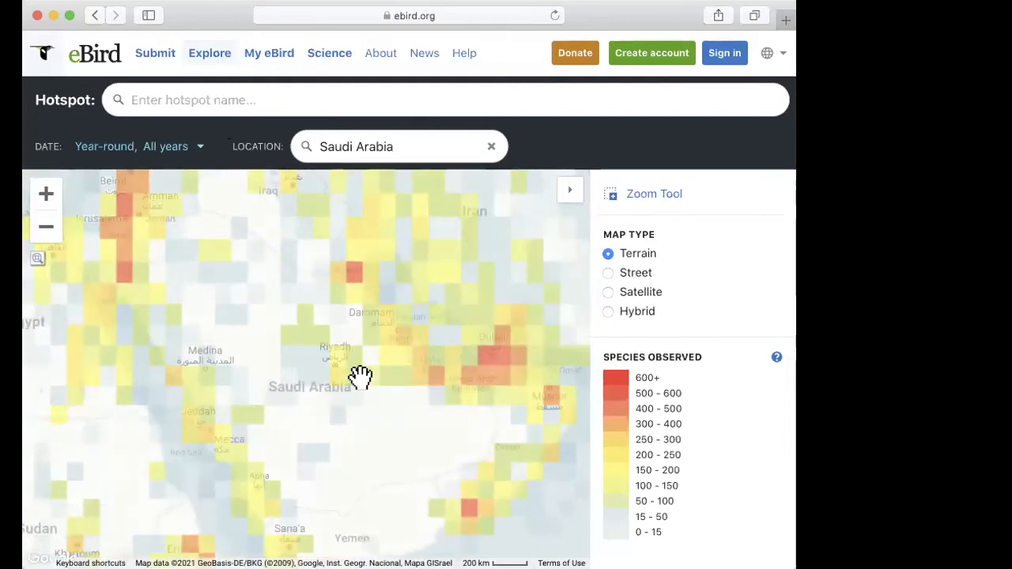
Step: Check the species count for the grid square just southeast of Riyadh, and close its pop-up
click(360, 378)
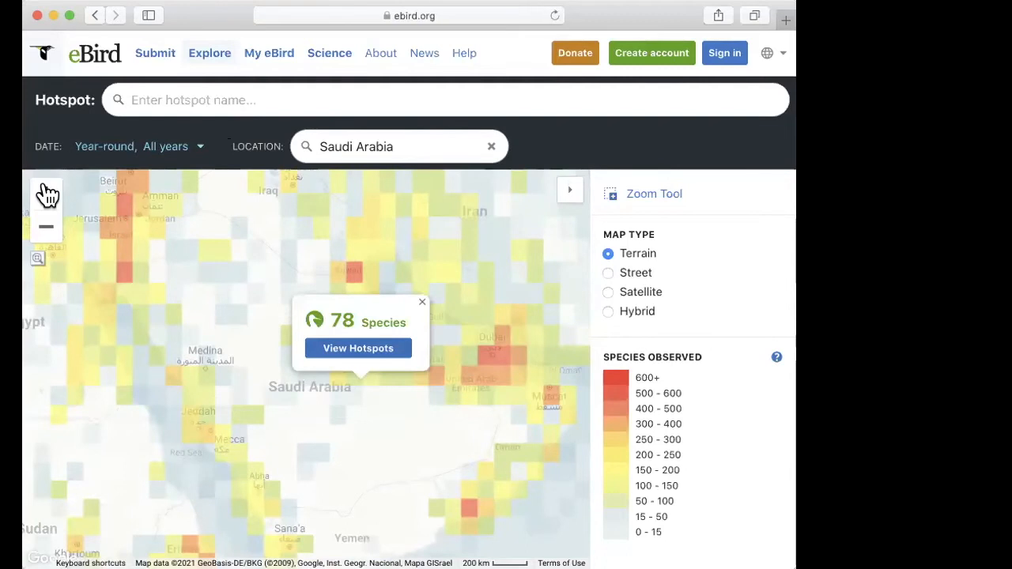
click(46, 194)
click(46, 194)
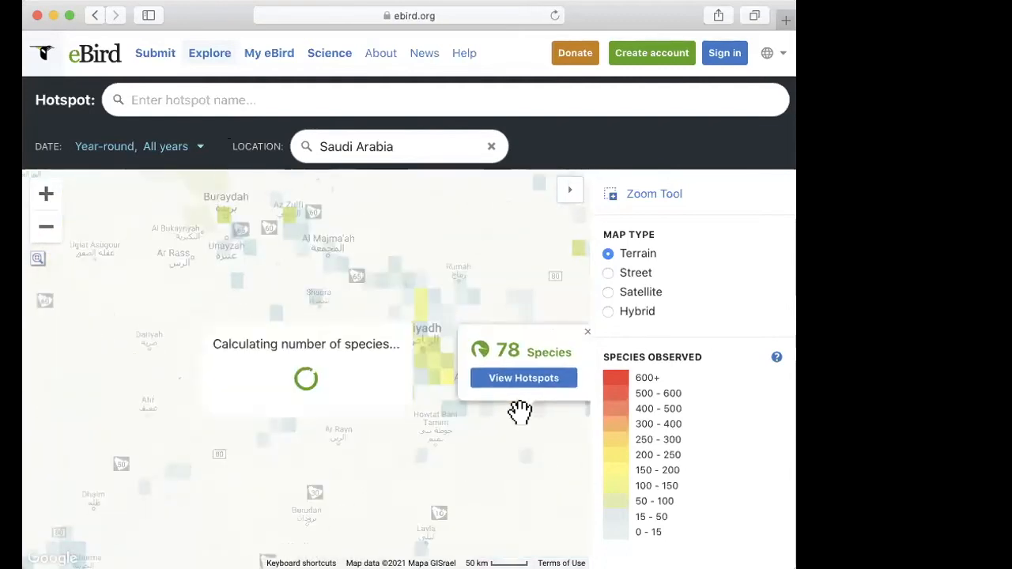
click(588, 331)
Step: Find the Al Asfar Lake hotspot northeast of Al Hofuf and view its species and checklist summary
drag(404, 321, 244, 355)
click(45, 194)
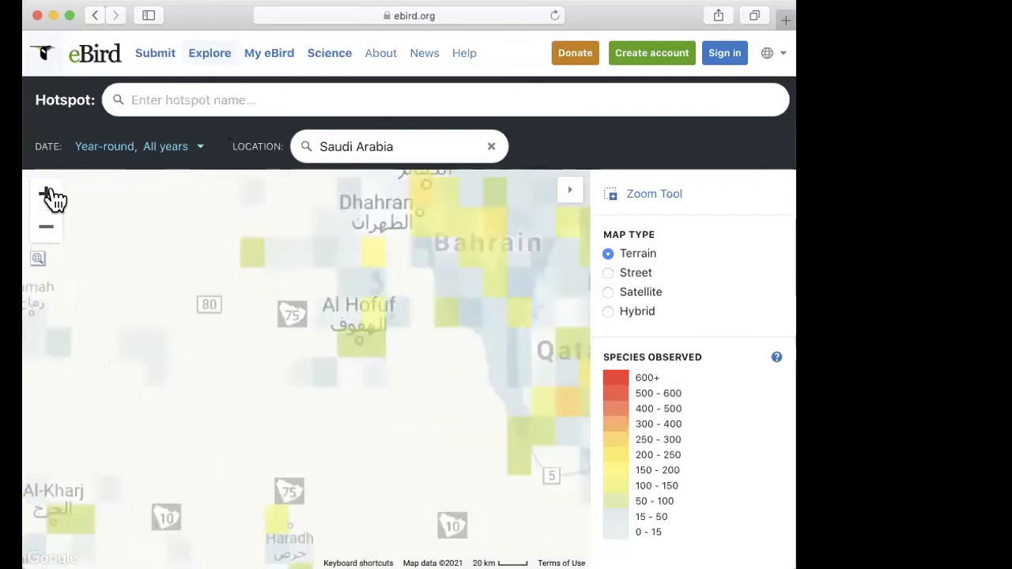
click(50, 194)
drag(276, 324, 174, 421)
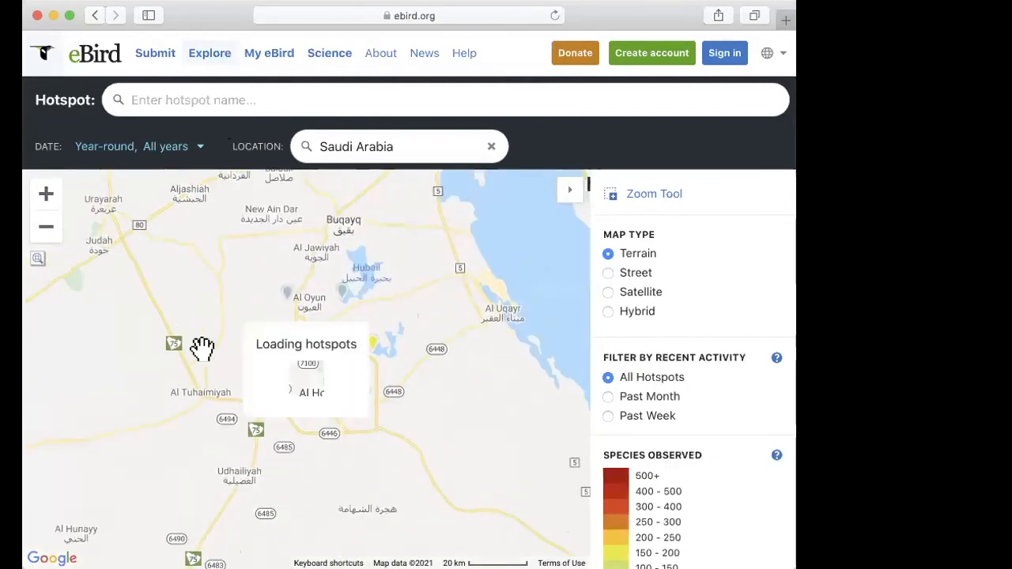
drag(423, 372, 418, 396)
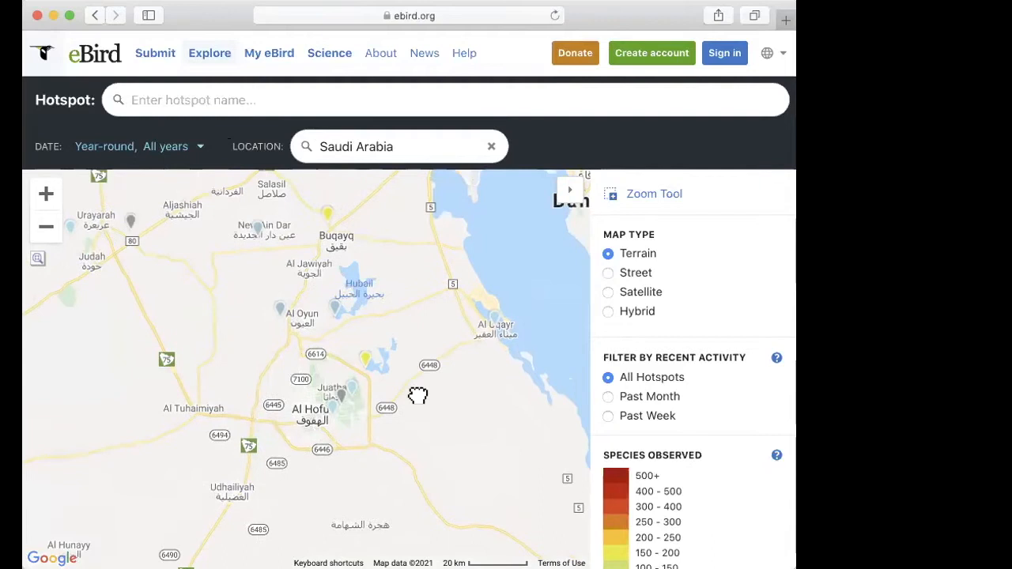
click(46, 194)
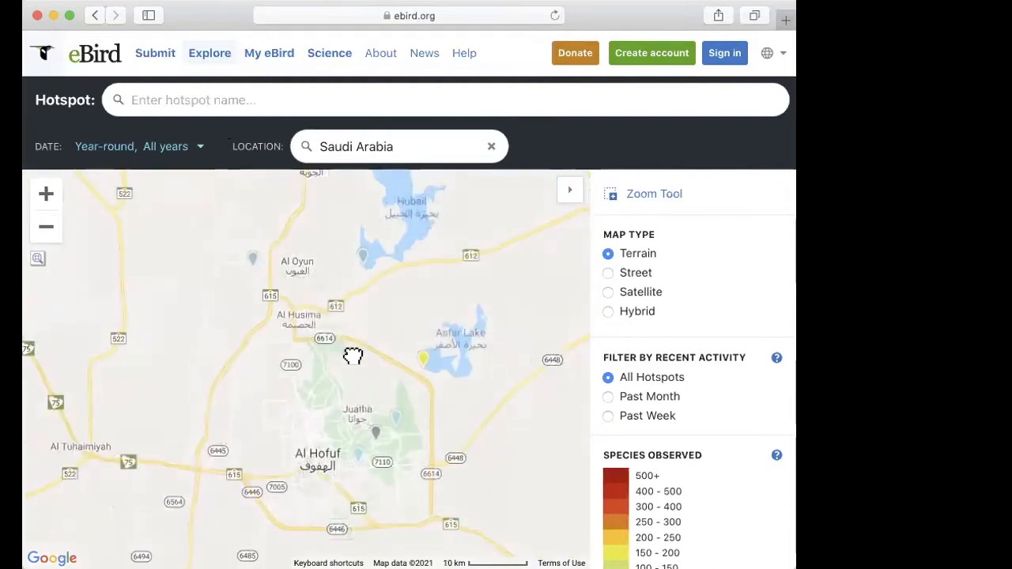
drag(352, 356, 278, 284)
drag(380, 343, 420, 361)
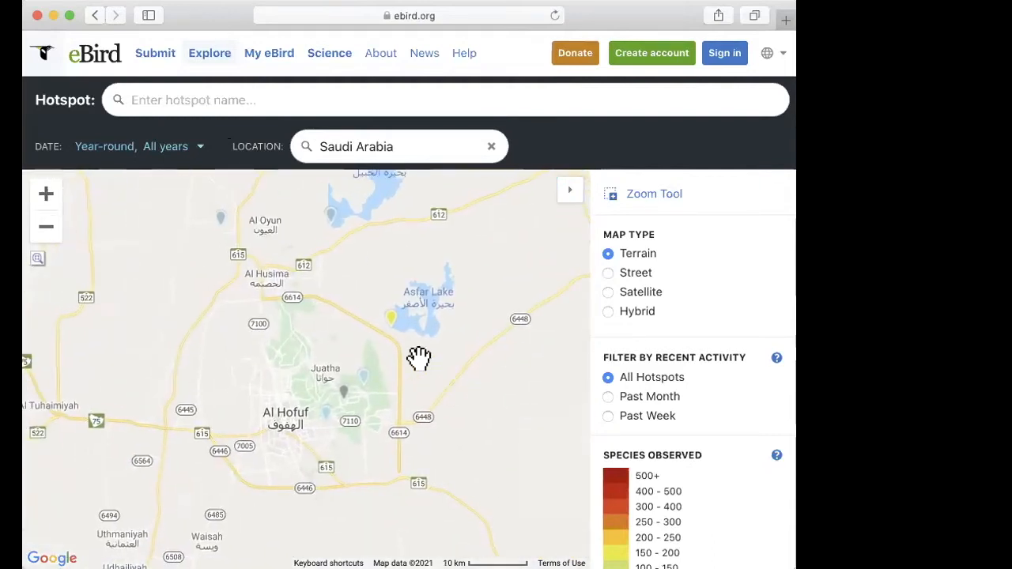
click(391, 318)
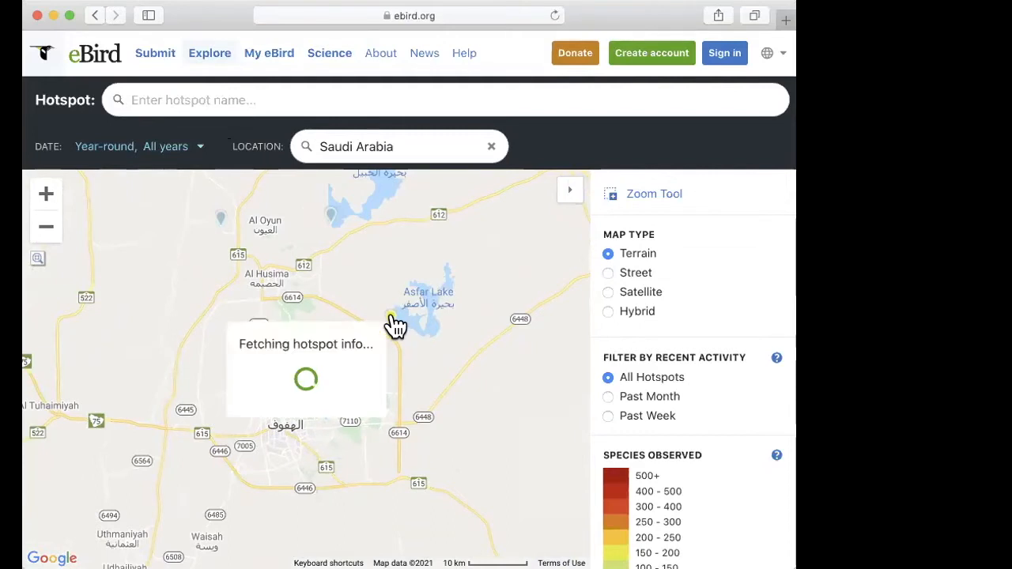
drag(147, 296, 149, 251)
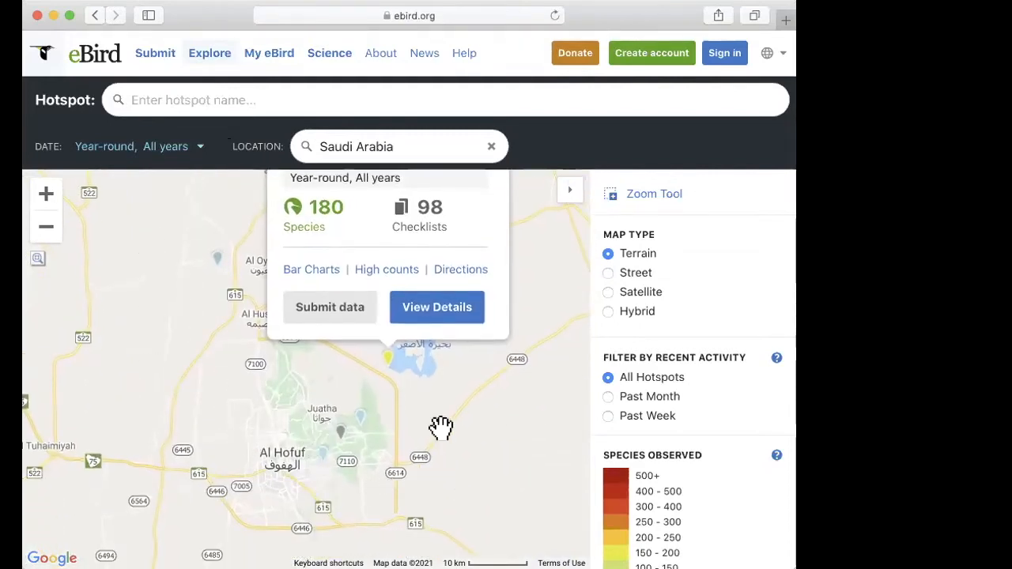
click(427, 399)
click(390, 360)
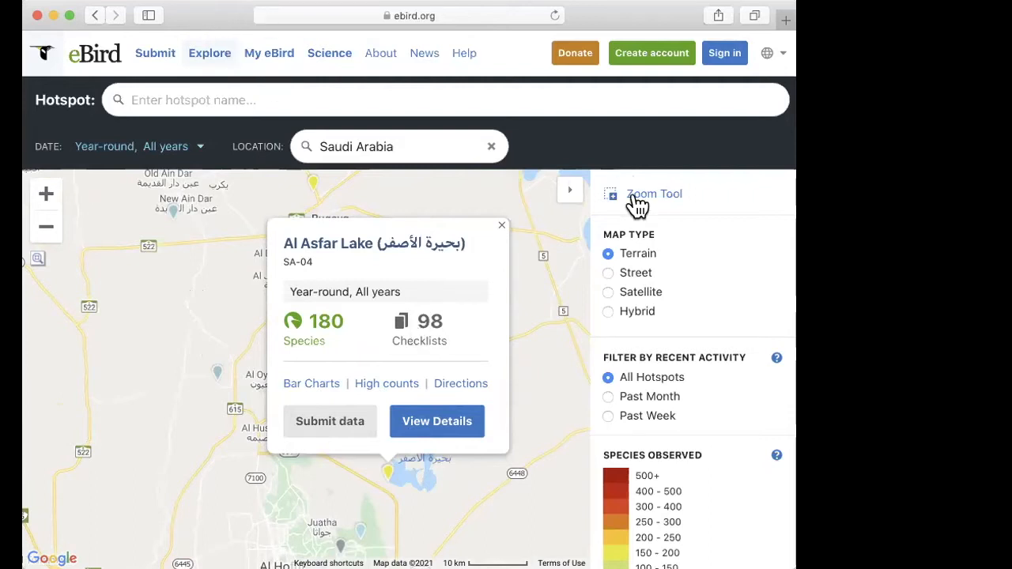
Step: Return to the Explore page and review its More Ways to Explore, Species You Need and Compare Your Totals sections
click(209, 63)
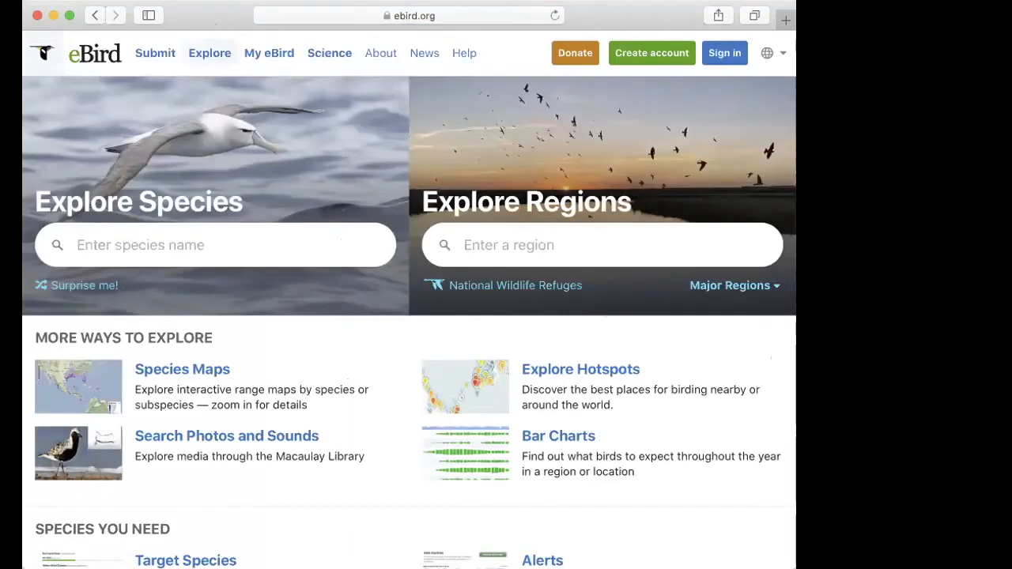
scroll(645, 351, down, 5)
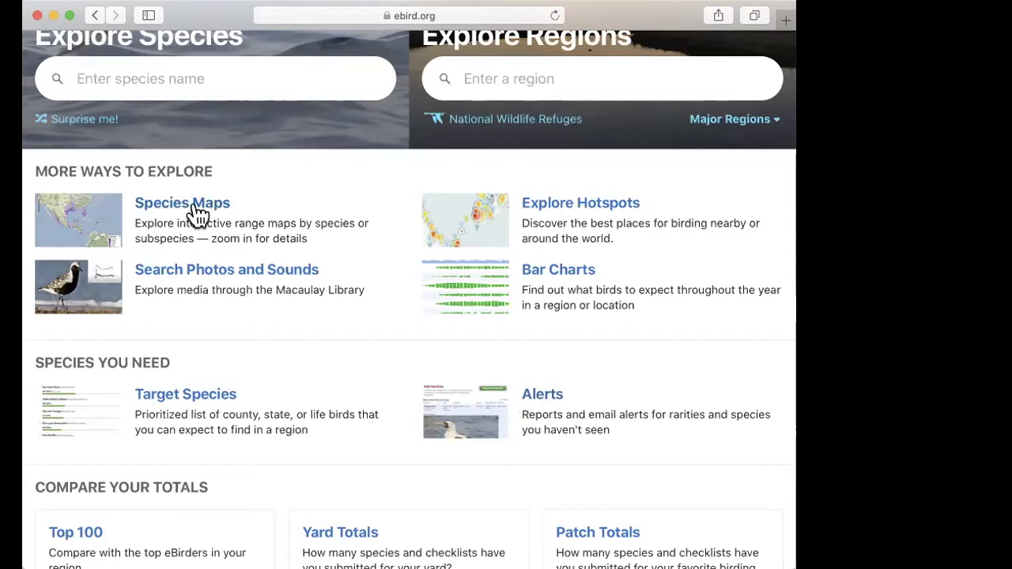
scroll(285, 414, down, 1)
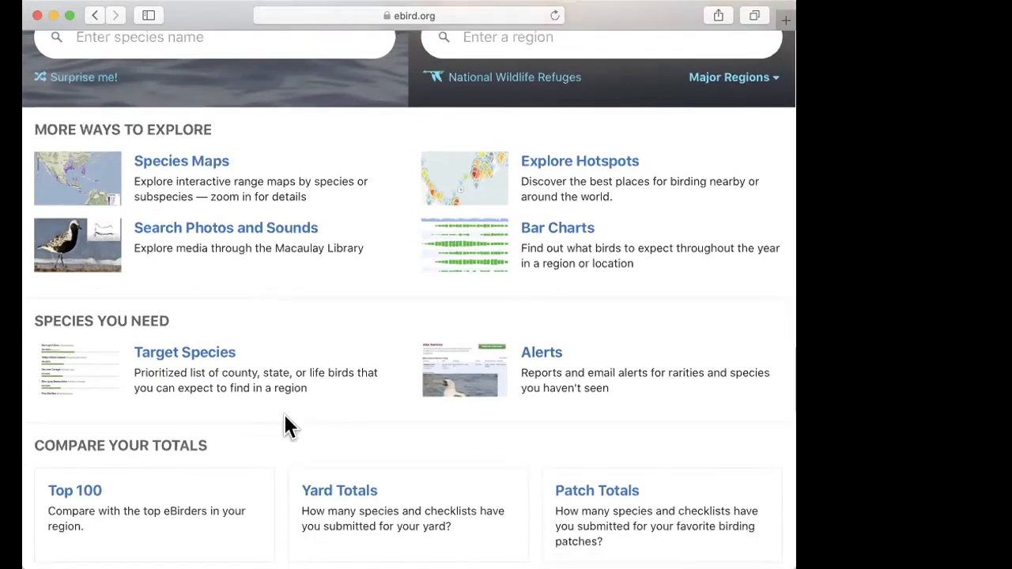
scroll(286, 419, up, 5)
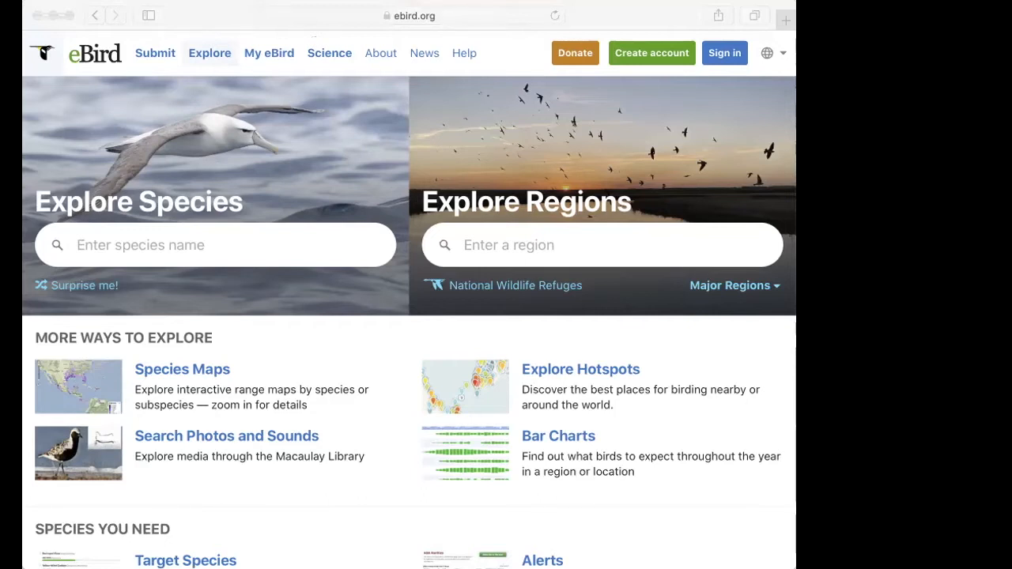
click(79, 16)
click(192, 16)
click(524, 64)
scroll(543, 338, up, 2)
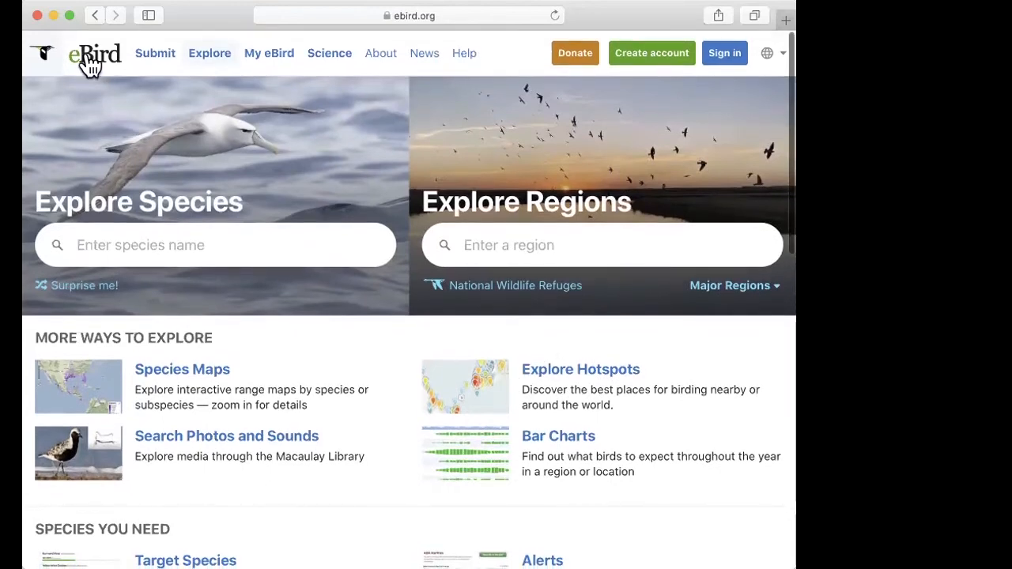
Step: Go to the eBird home page, look through the available site languages and close the list
click(90, 62)
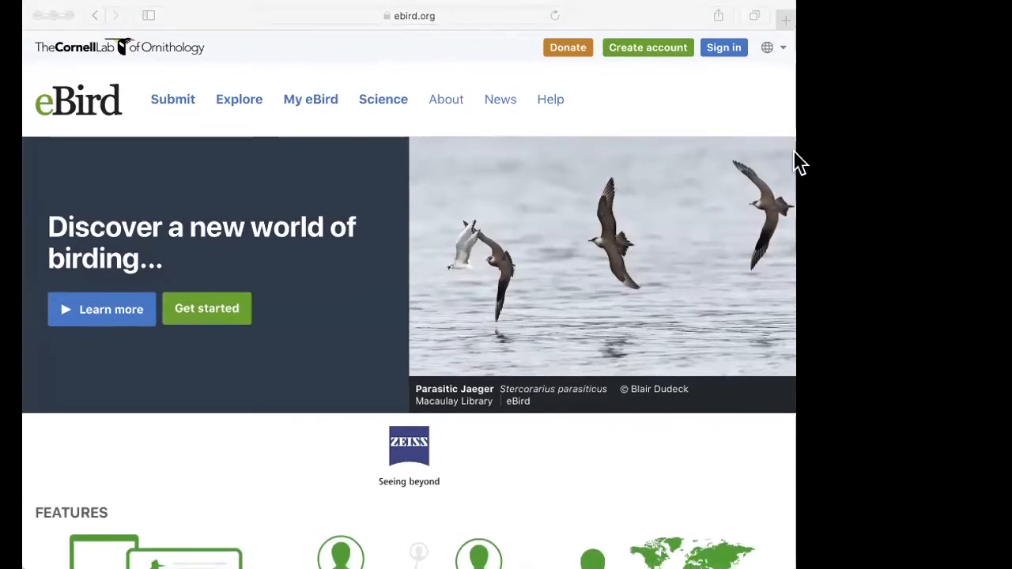
click(595, 99)
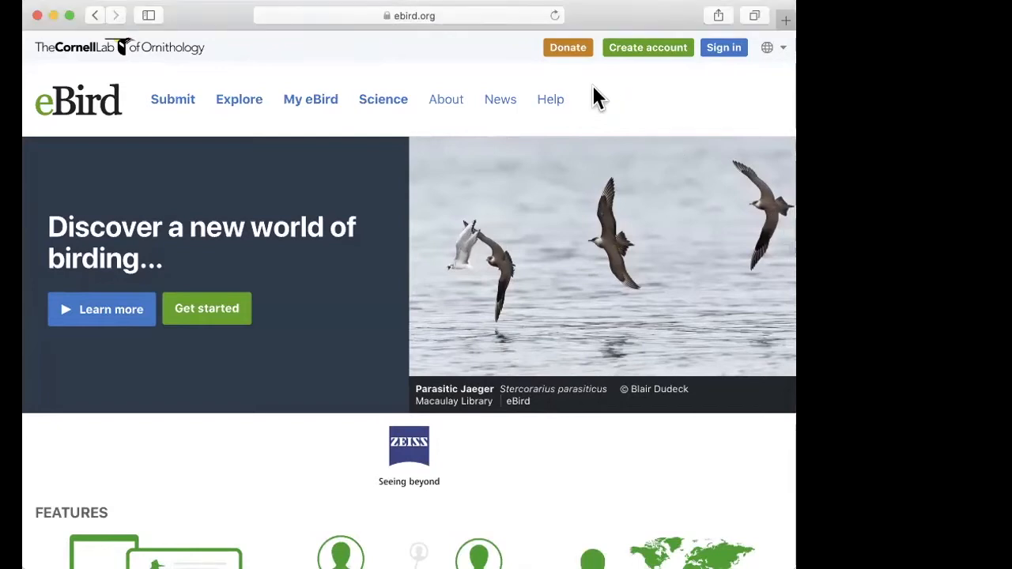
click(785, 51)
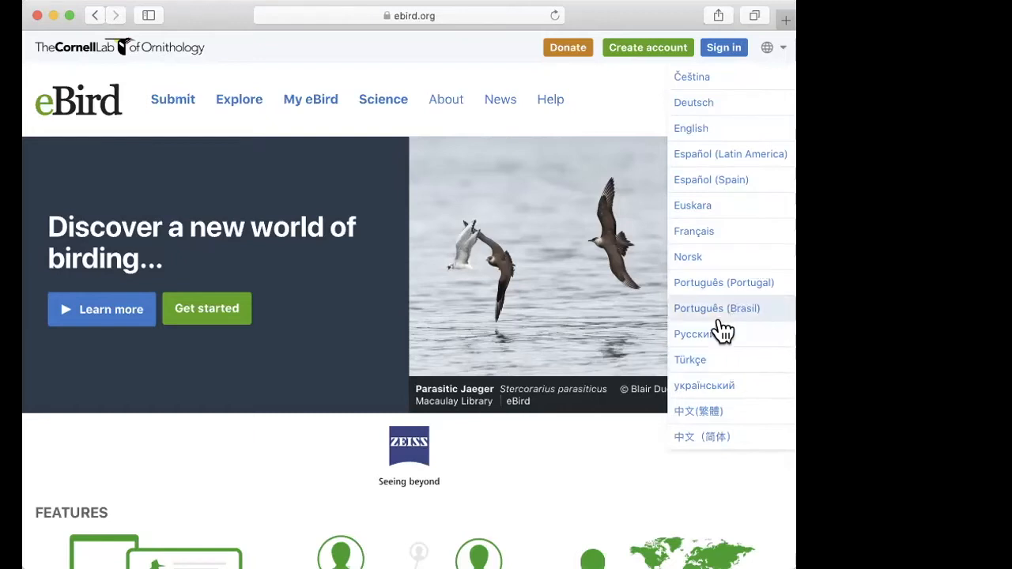
click(782, 54)
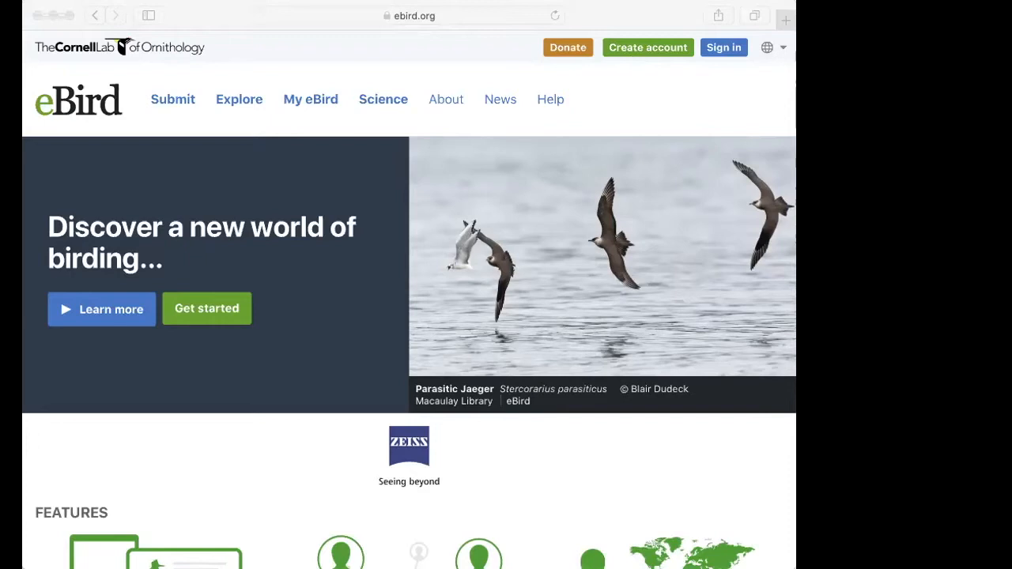
click(598, 79)
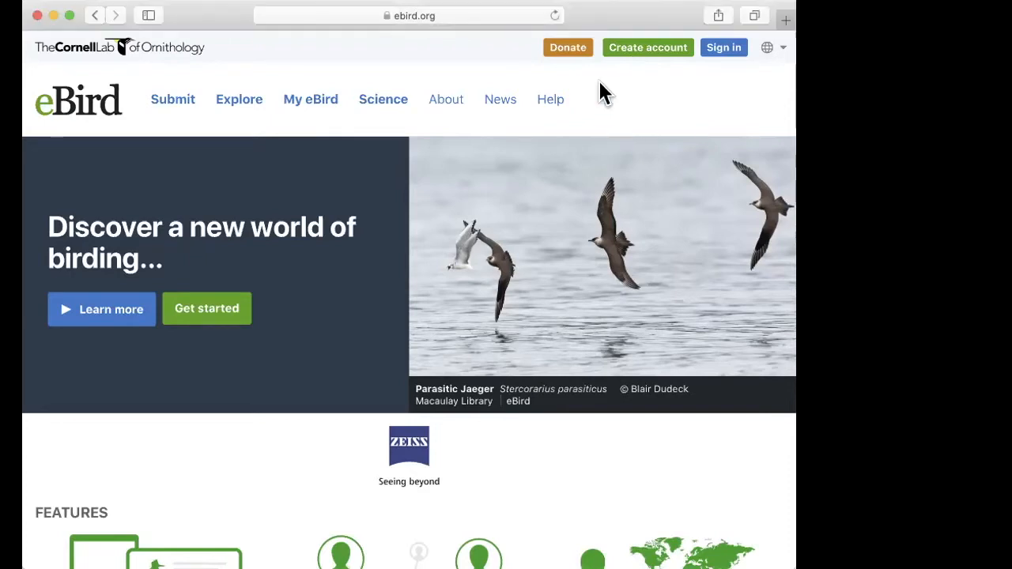
Step: Sign in to the Cornell Lab account using the birding team's saved username and password
click(726, 50)
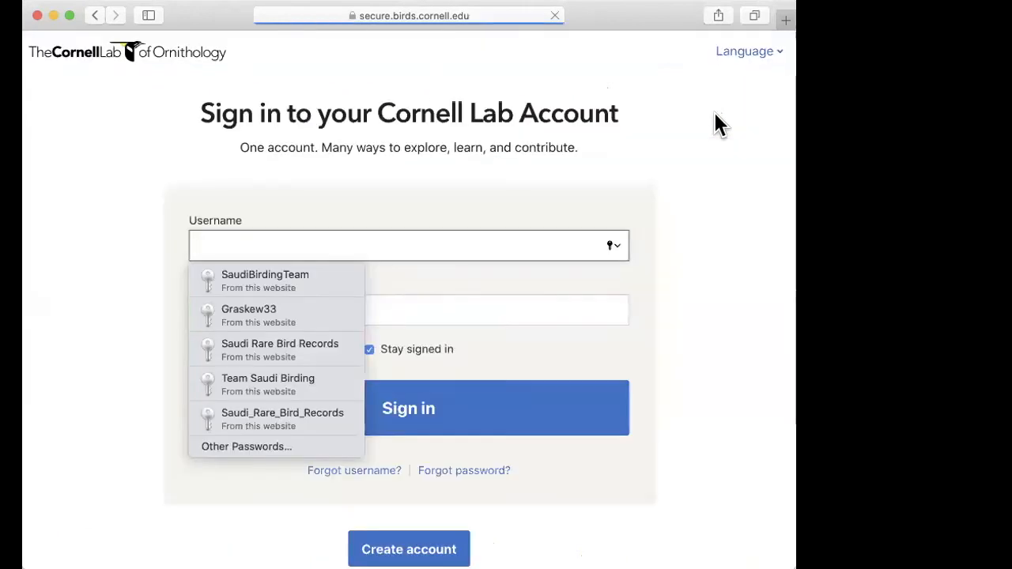
click(261, 281)
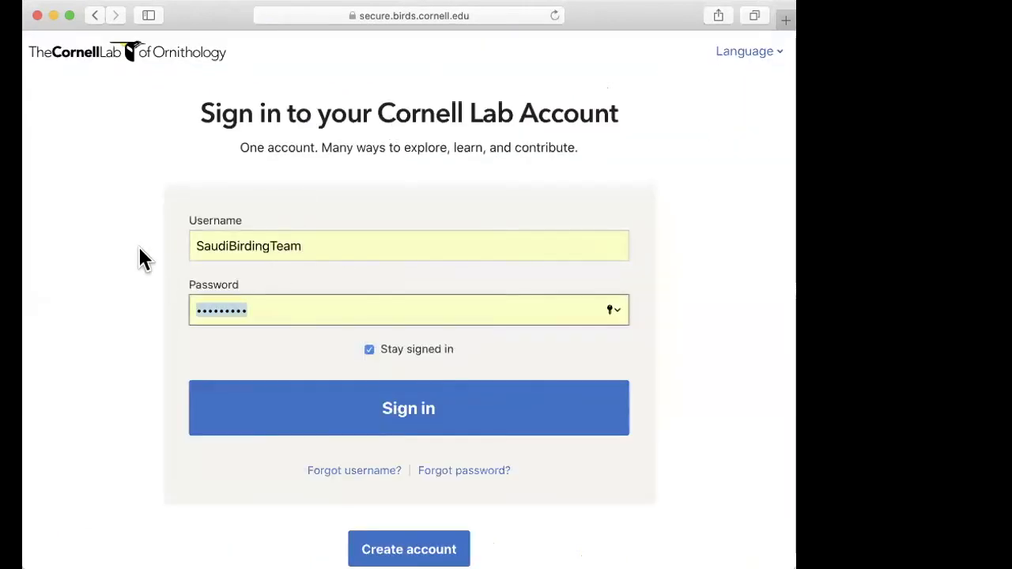
click(423, 411)
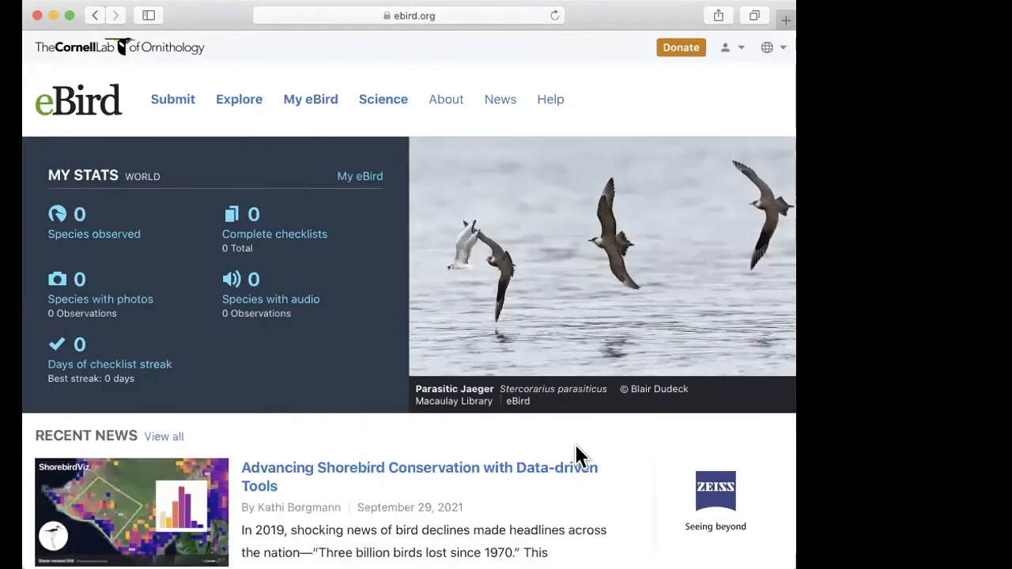
Step: Look over the recent news and My Stats on the signed-in home page
scroll(565, 467, down, 5)
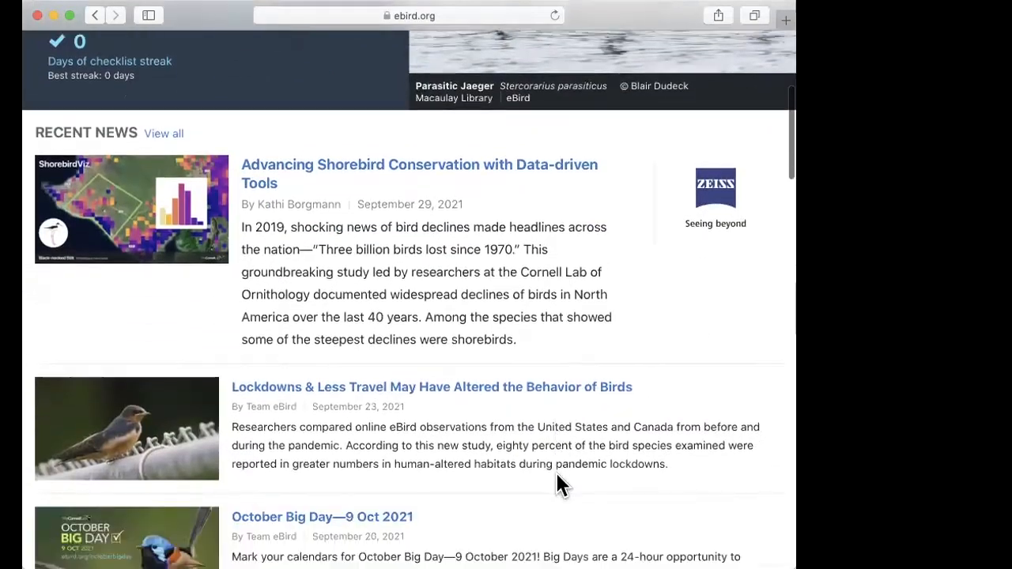
scroll(557, 476, up, 5)
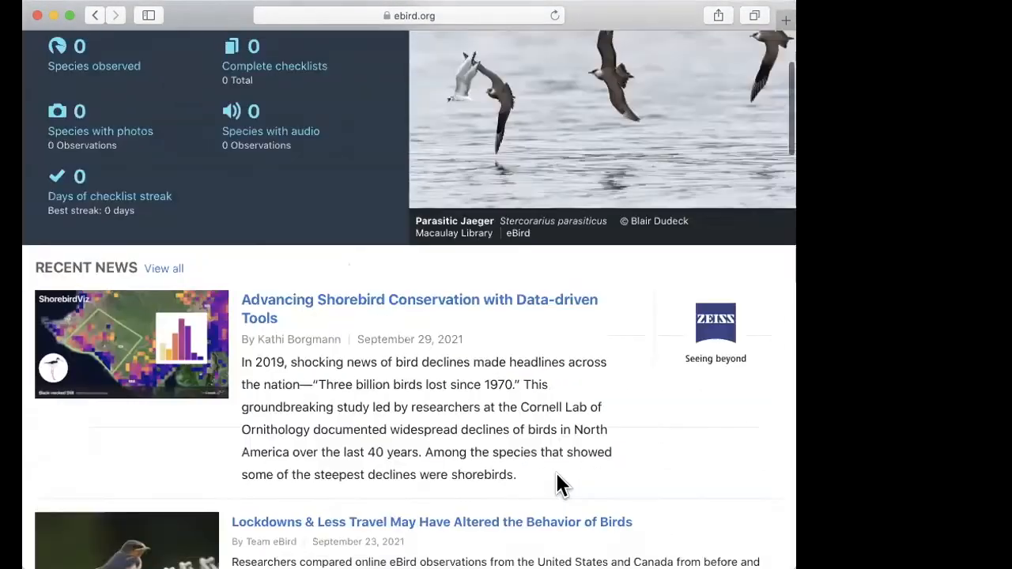
scroll(558, 484, up, 3)
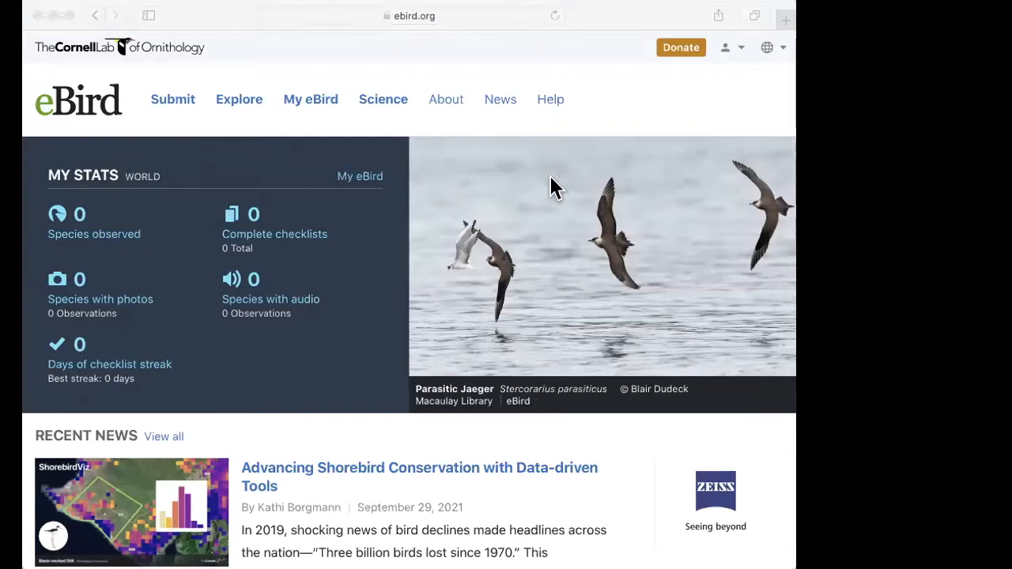
Step: Open the signed-in account's profile page
click(366, 49)
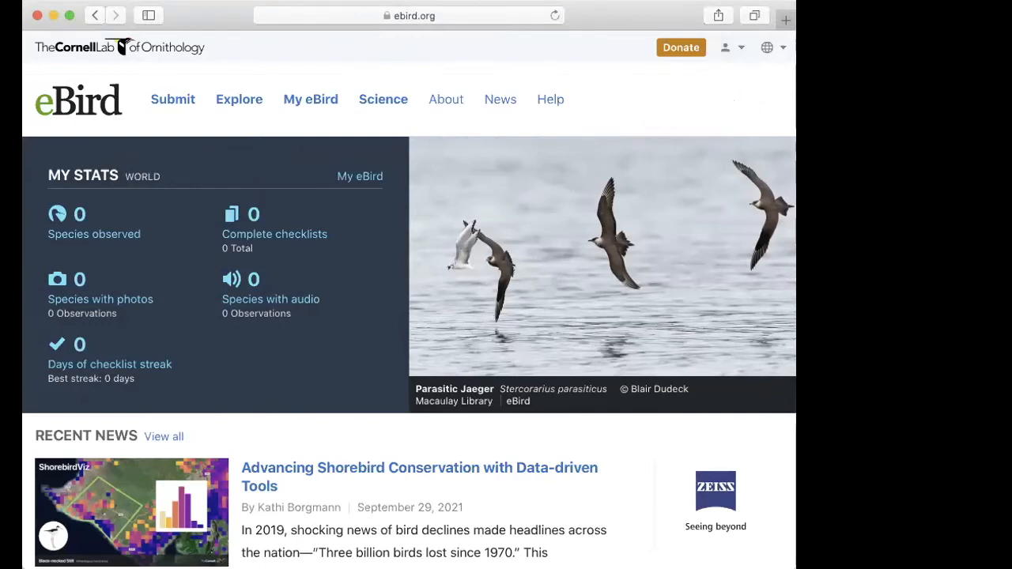
click(741, 50)
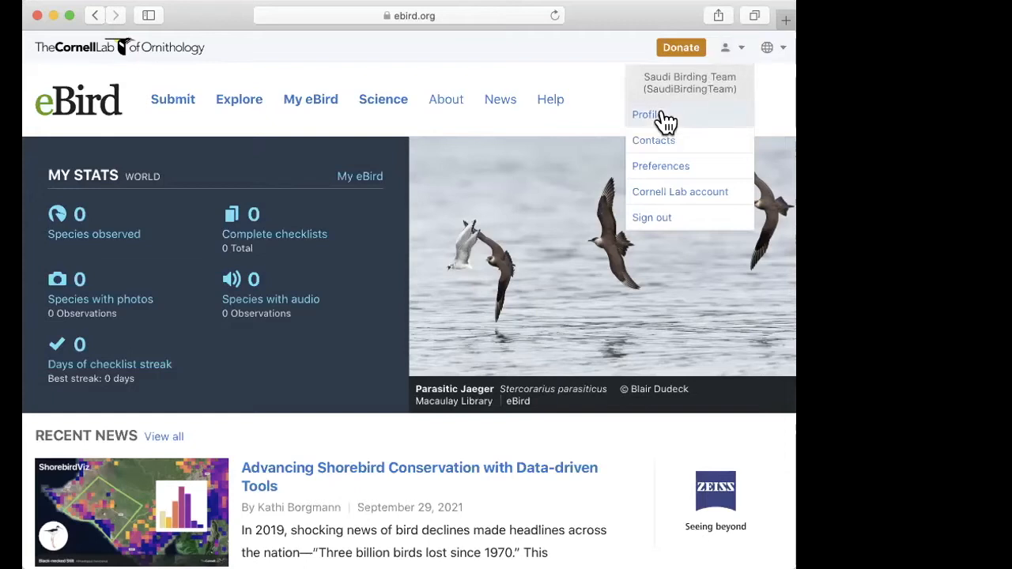
click(741, 44)
click(741, 45)
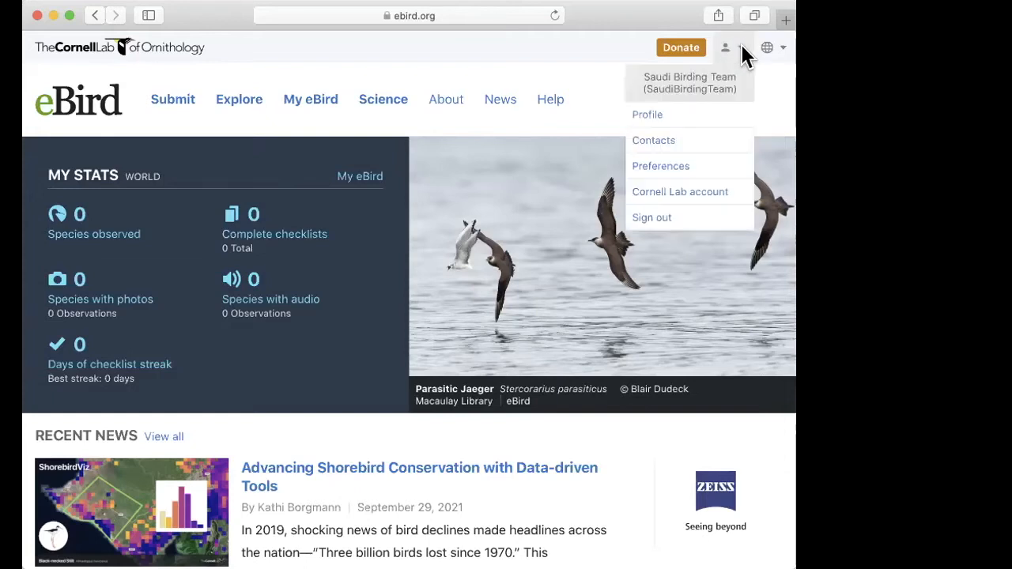
click(647, 115)
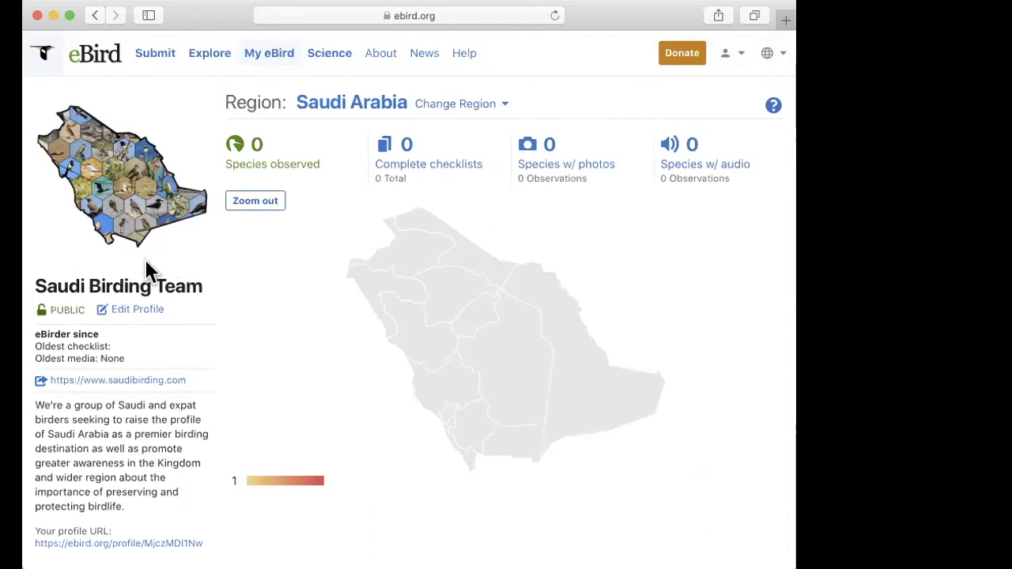
Step: Open the profile for editing and review its photo, website, About me, region and privacy settings
click(133, 312)
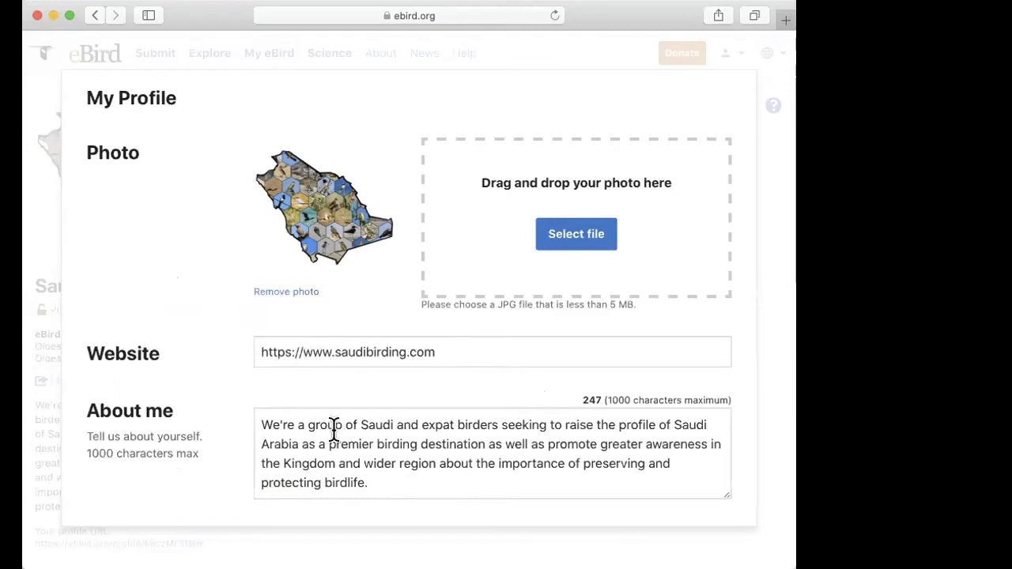
key(super+Tab)
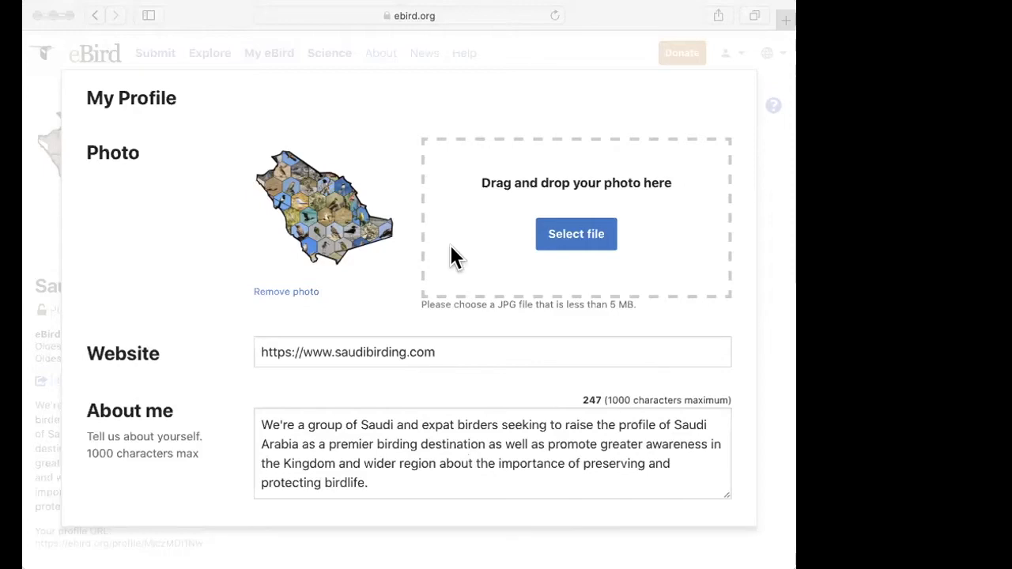
scroll(329, 279, down, 5)
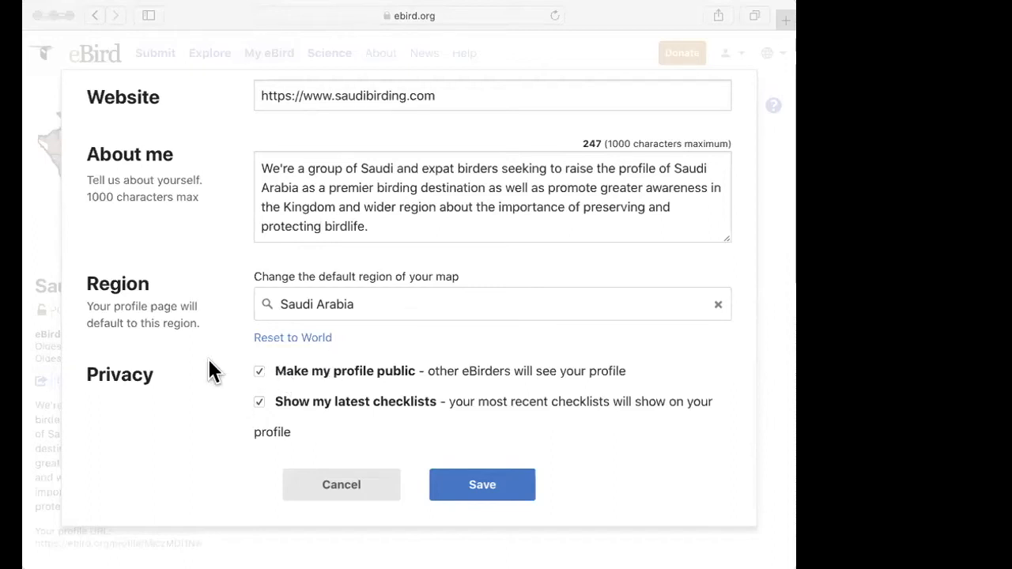
Step: Toggle the "Make my profile public" privacy option, leave it enabled and save the profile
click(260, 372)
click(259, 371)
click(260, 371)
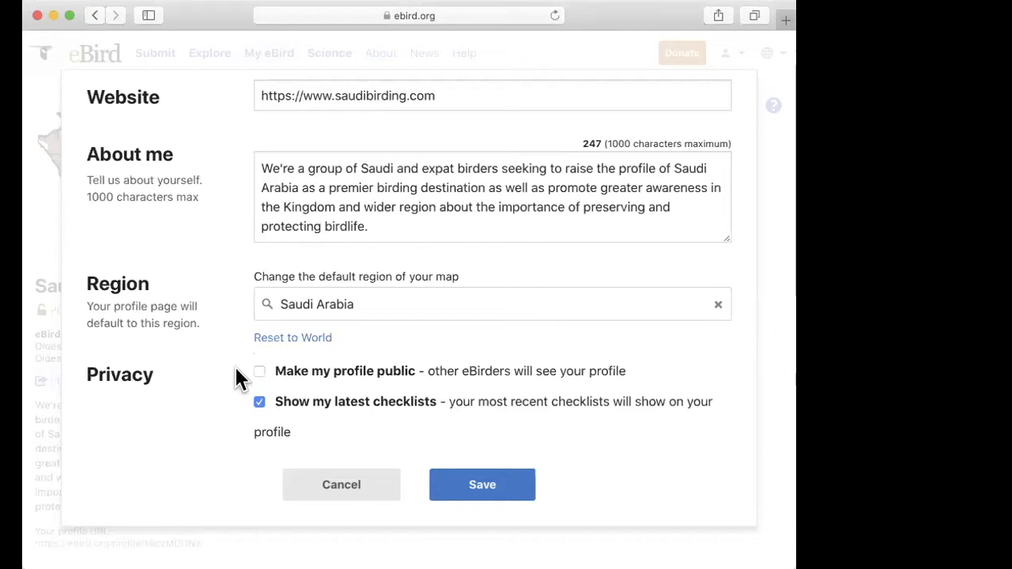
click(258, 369)
click(482, 486)
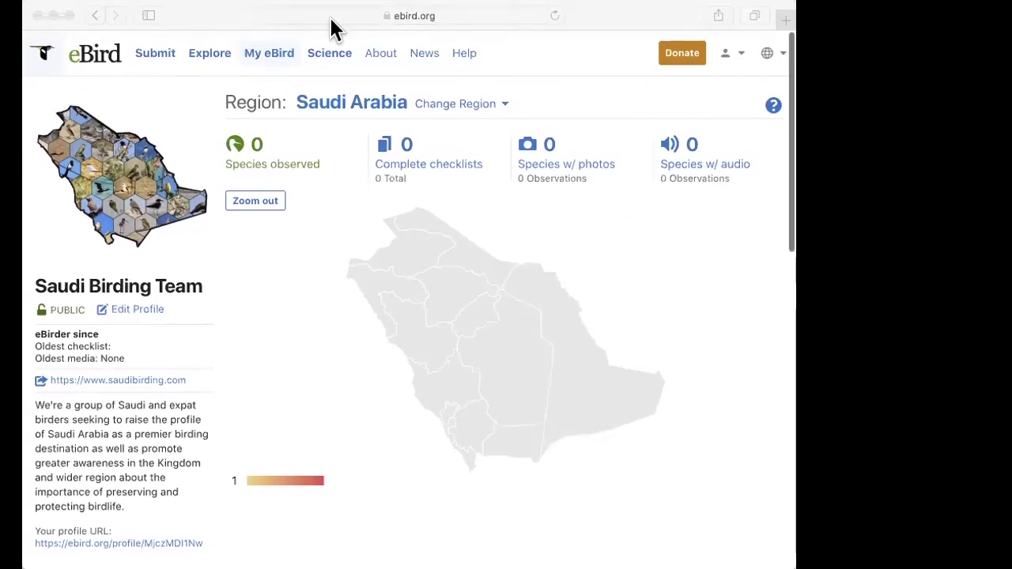
Step: Open the account's Preferences page and look over the species name display options
click(535, 50)
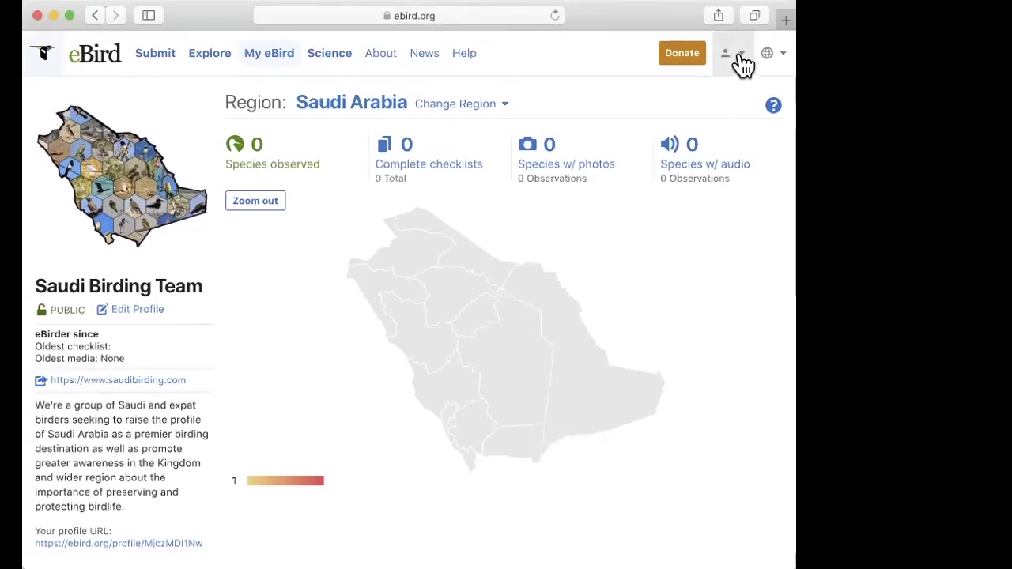
click(743, 62)
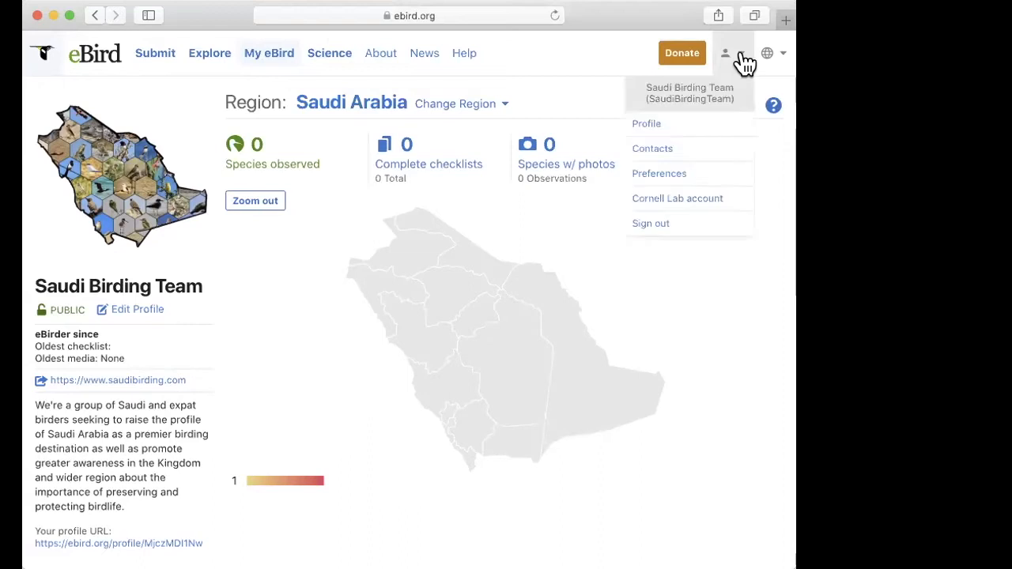
click(666, 172)
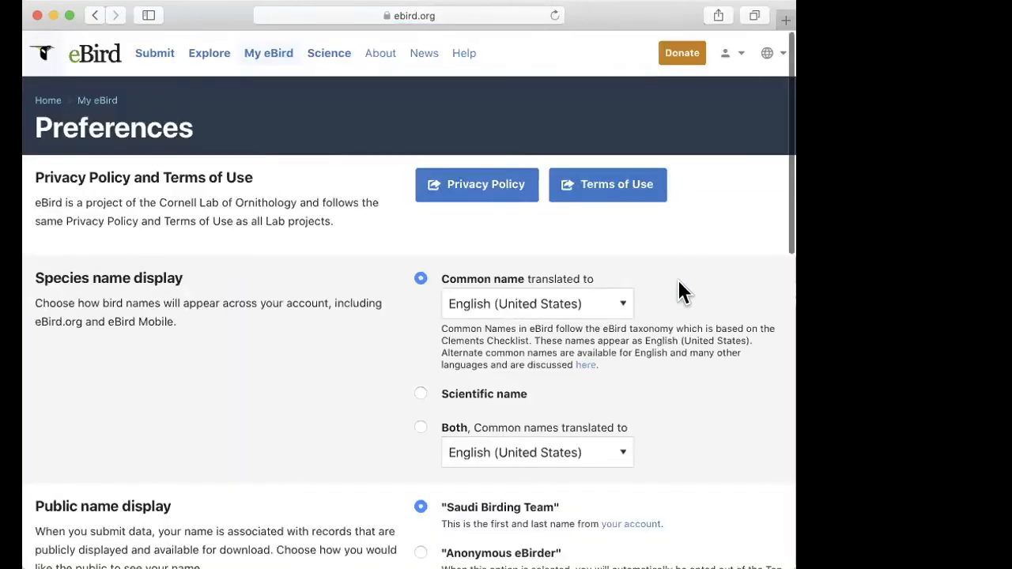
scroll(678, 283, down, 2)
scroll(679, 283, down, 2)
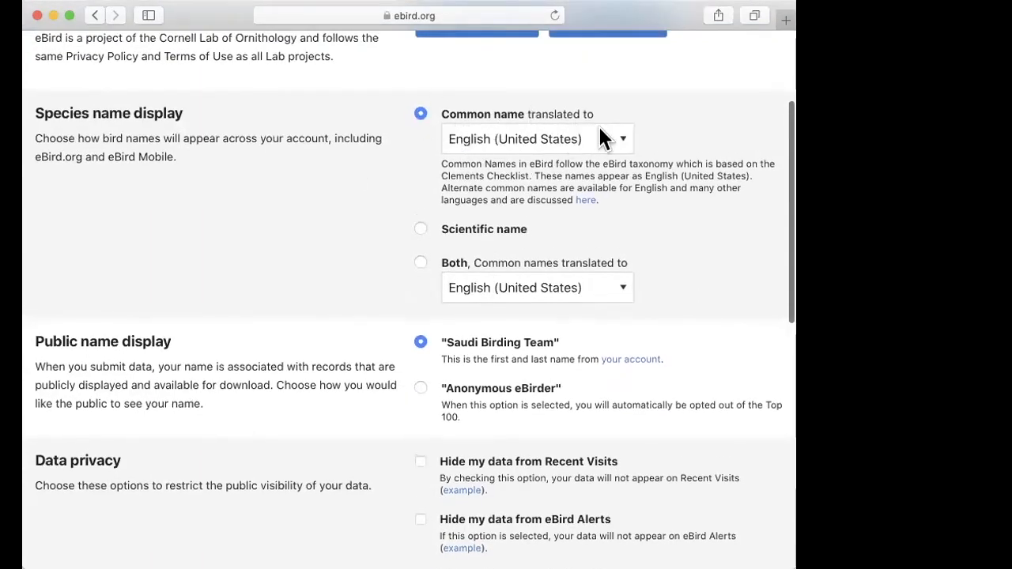
scroll(506, 115, up, 2)
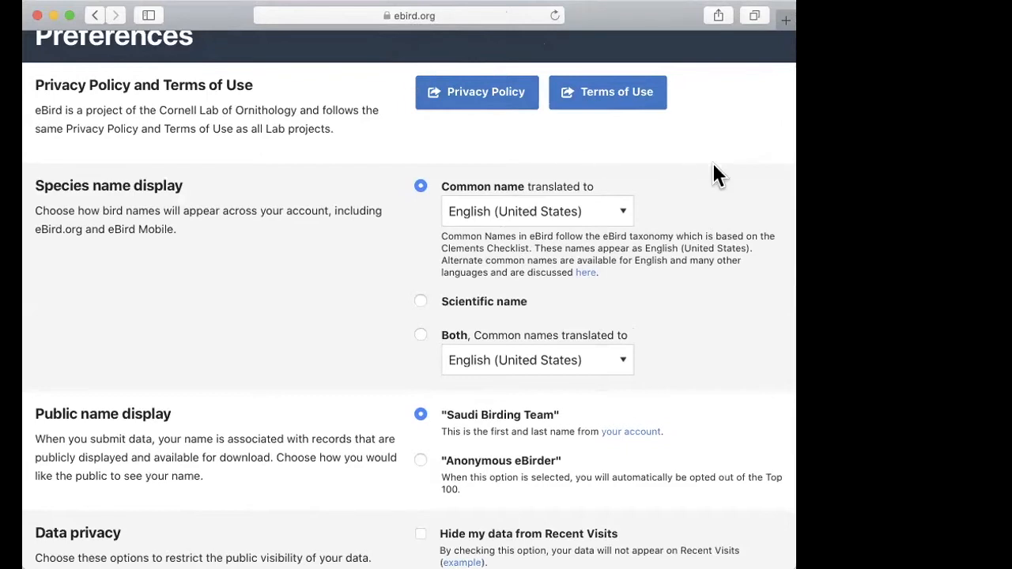
Step: Set the species name display to Both, with common names translated to Arabic
click(621, 212)
scroll(568, 128, up, 5)
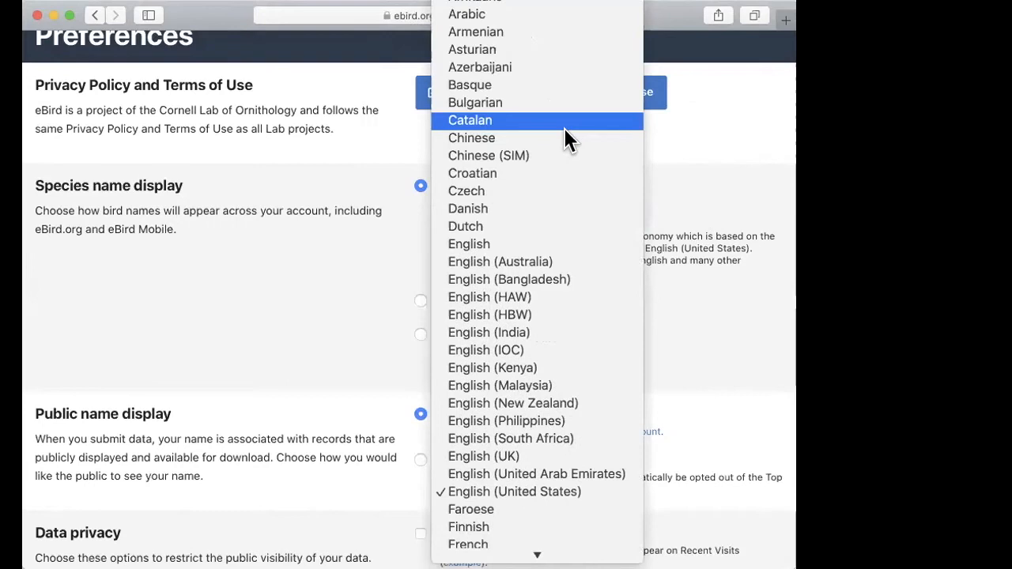
click(470, 15)
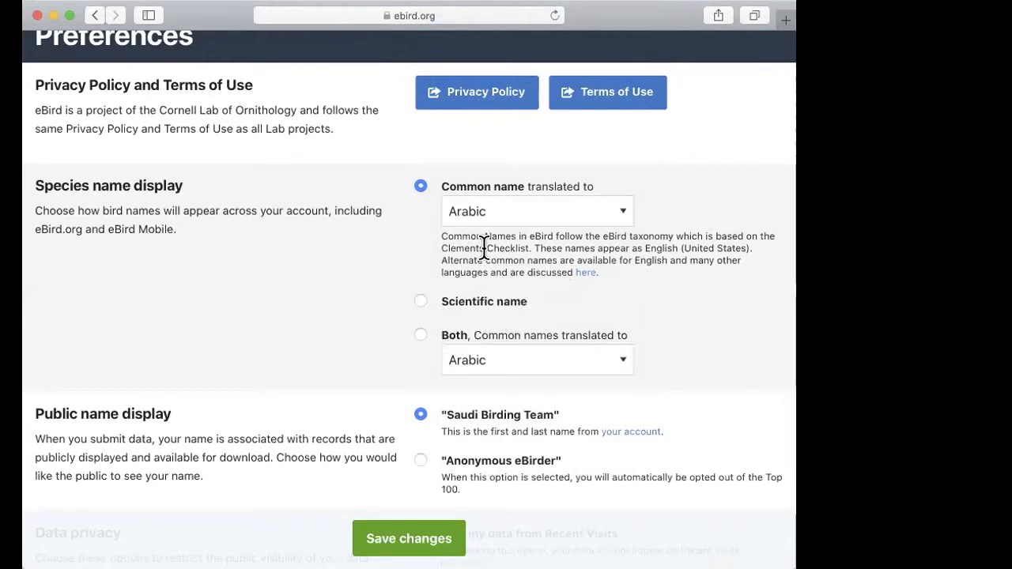
click(422, 337)
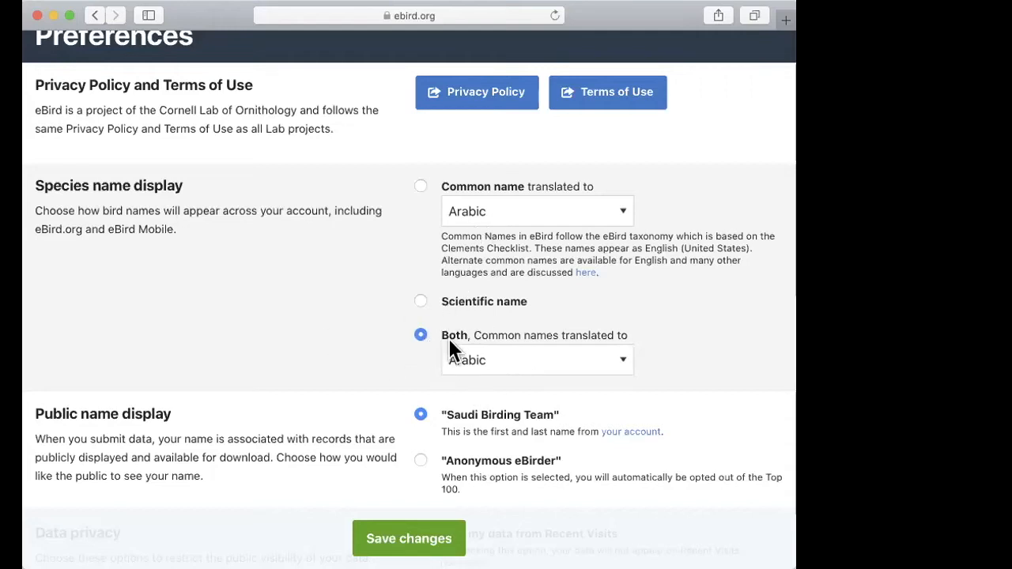
Step: Review the public name display, data privacy and checklist sharing notification preferences
scroll(680, 353, down, 5)
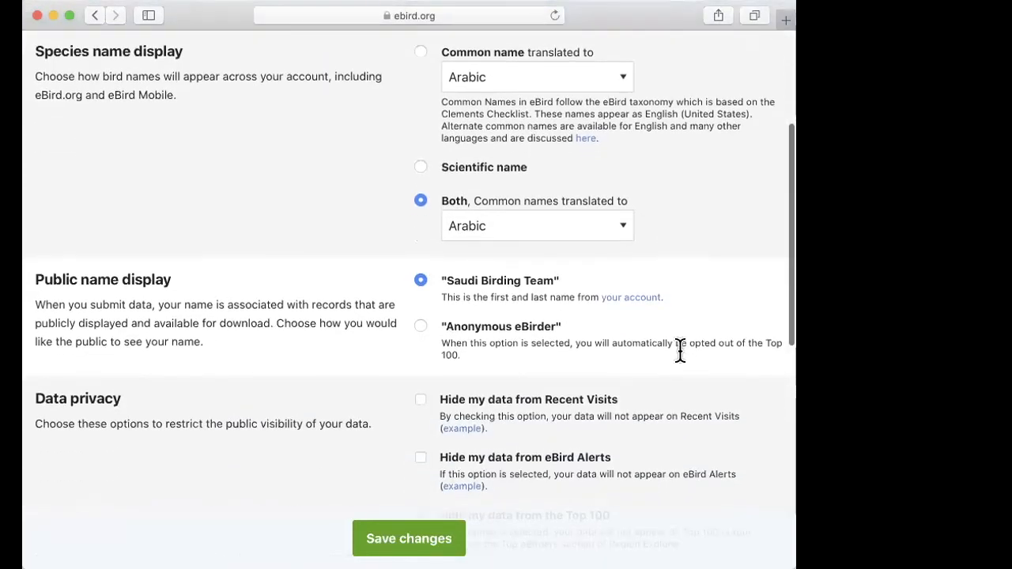
scroll(527, 260, down, 2)
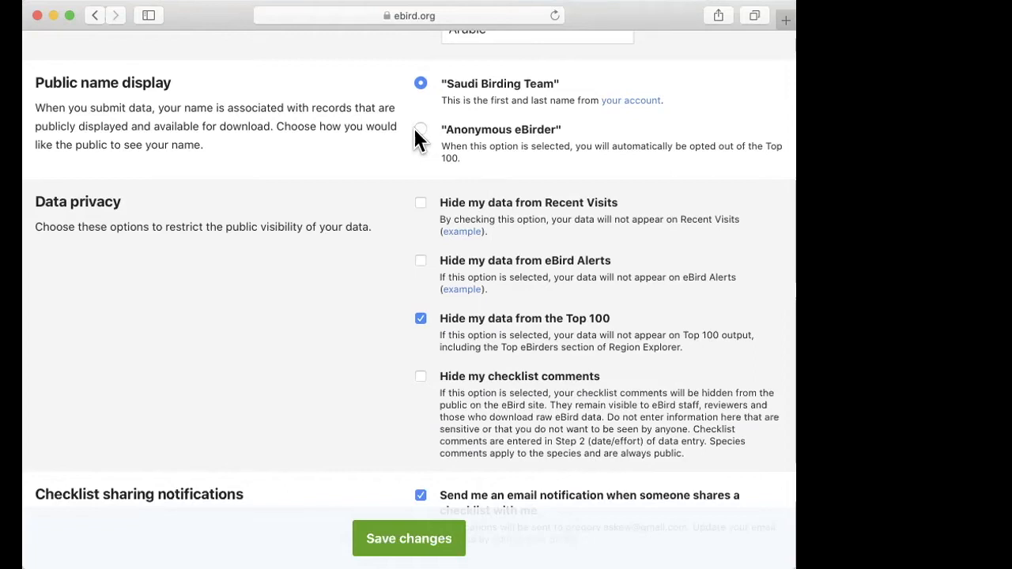
scroll(404, 226, down, 3)
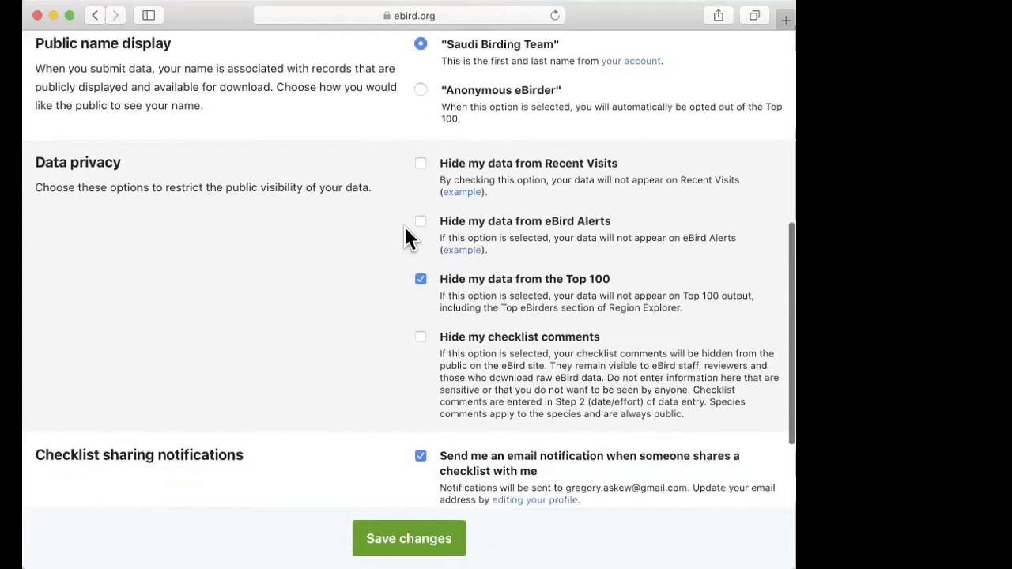
scroll(353, 276, down, 1)
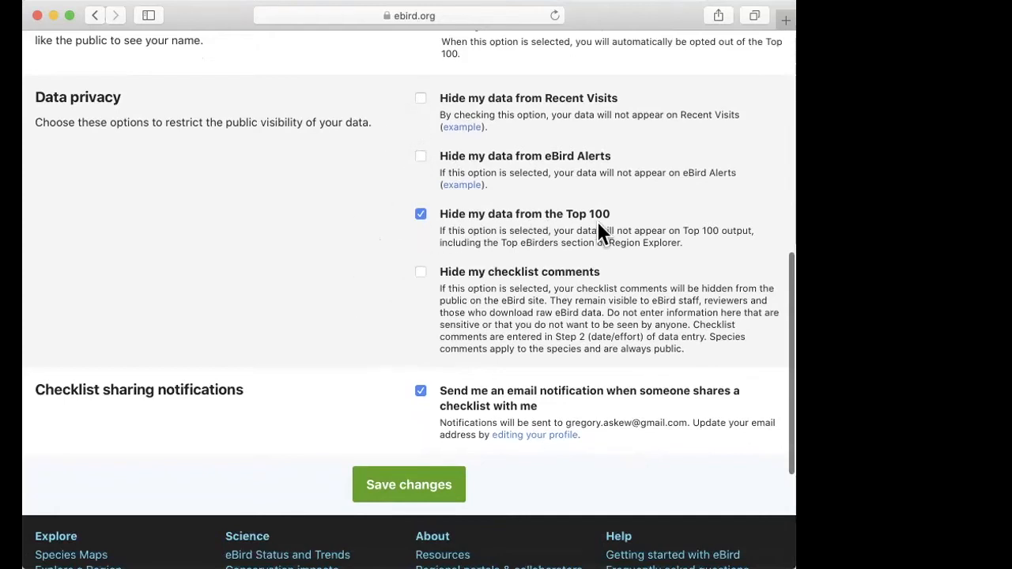
scroll(627, 223, up, 2)
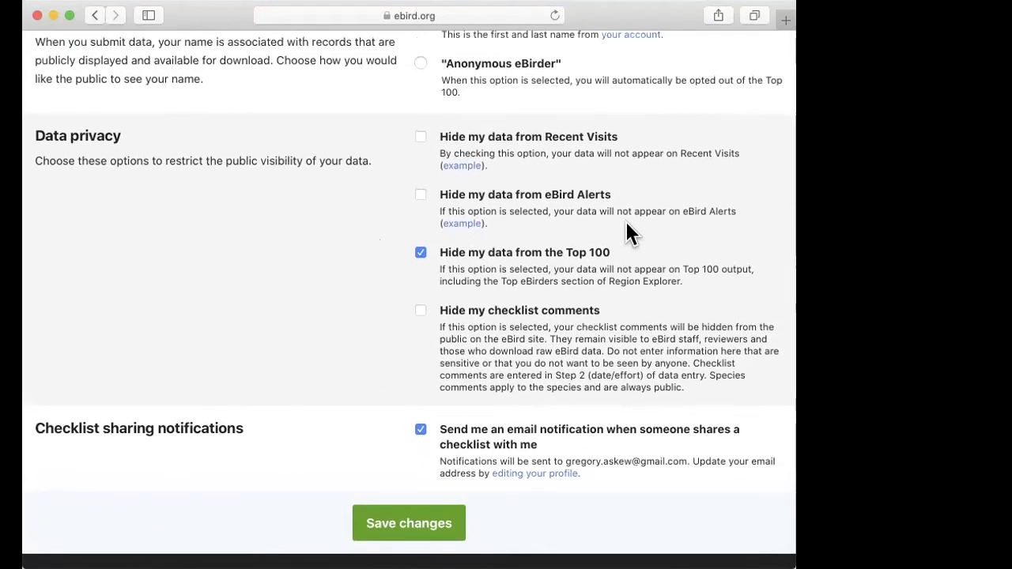
scroll(625, 219, up, 1)
scroll(625, 219, down, 1)
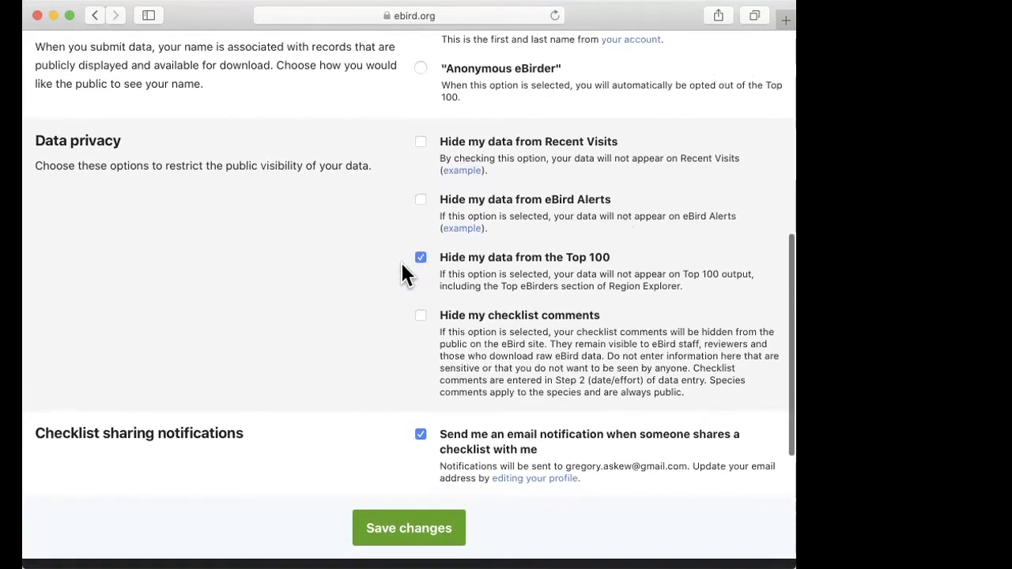
scroll(328, 211, up, 1)
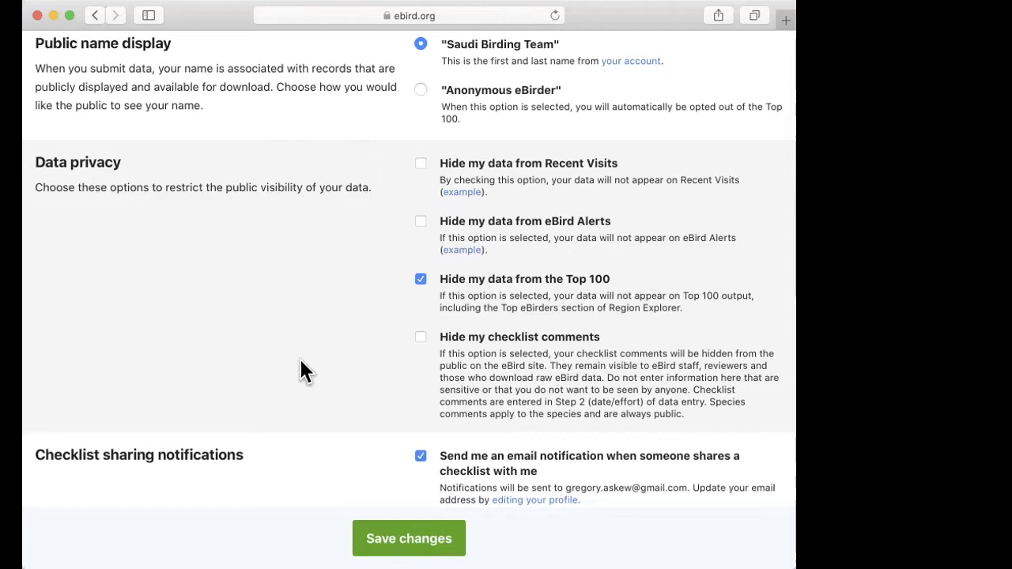
scroll(296, 370, down, 2)
scroll(292, 366, down, 1)
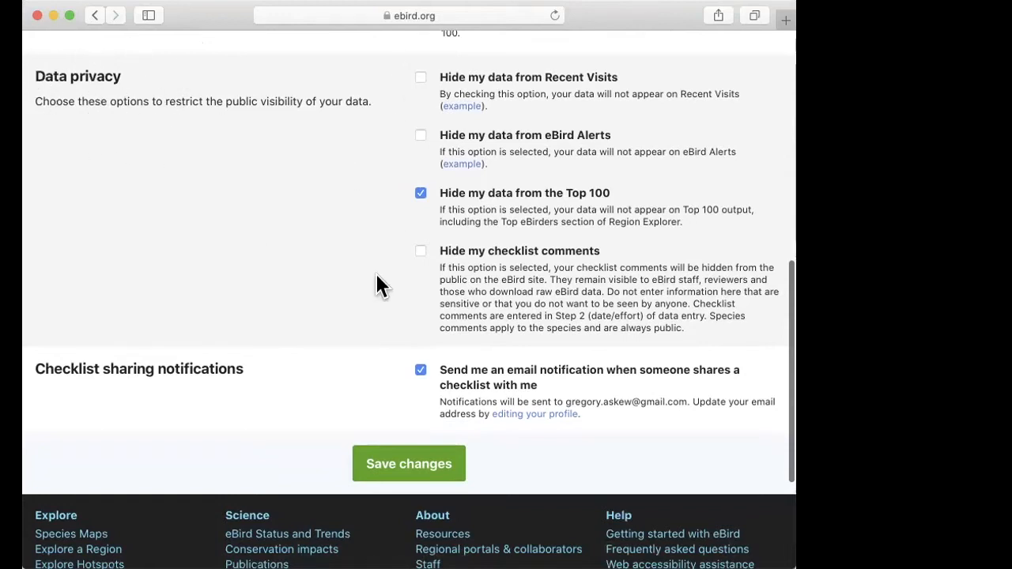
scroll(377, 277, down, 2)
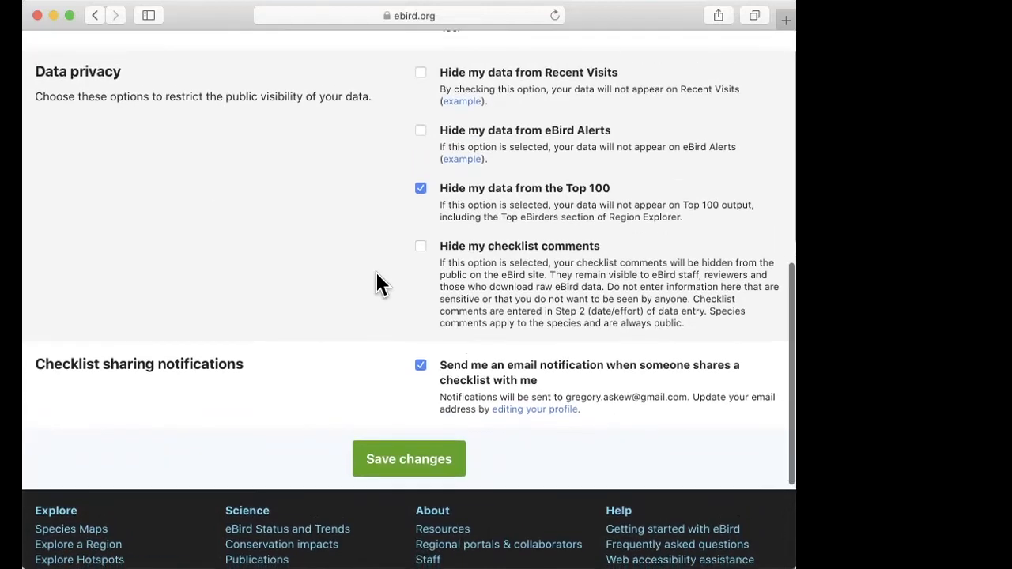
scroll(393, 340, down, 1)
scroll(334, 317, up, 5)
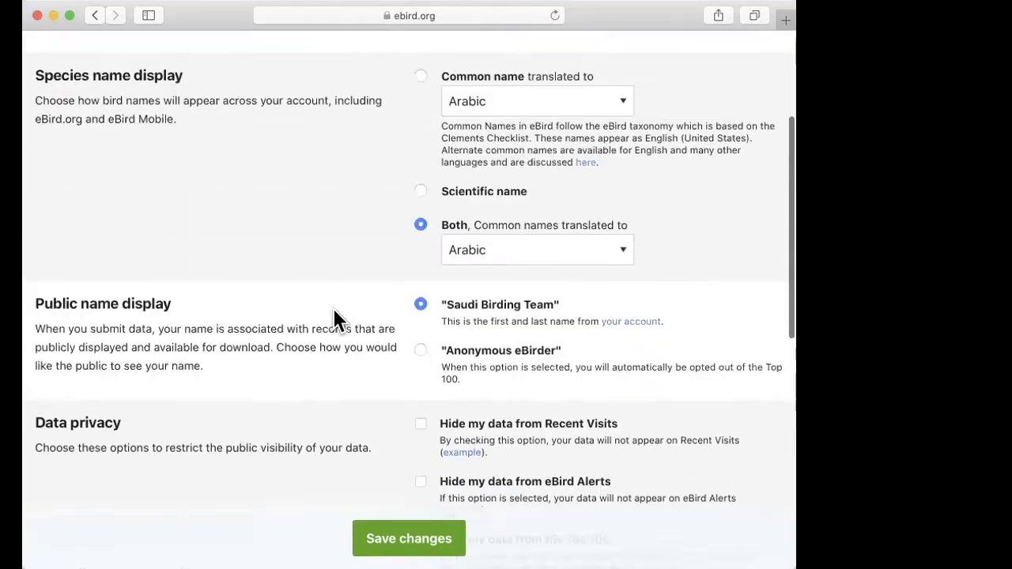
scroll(334, 316, up, 3)
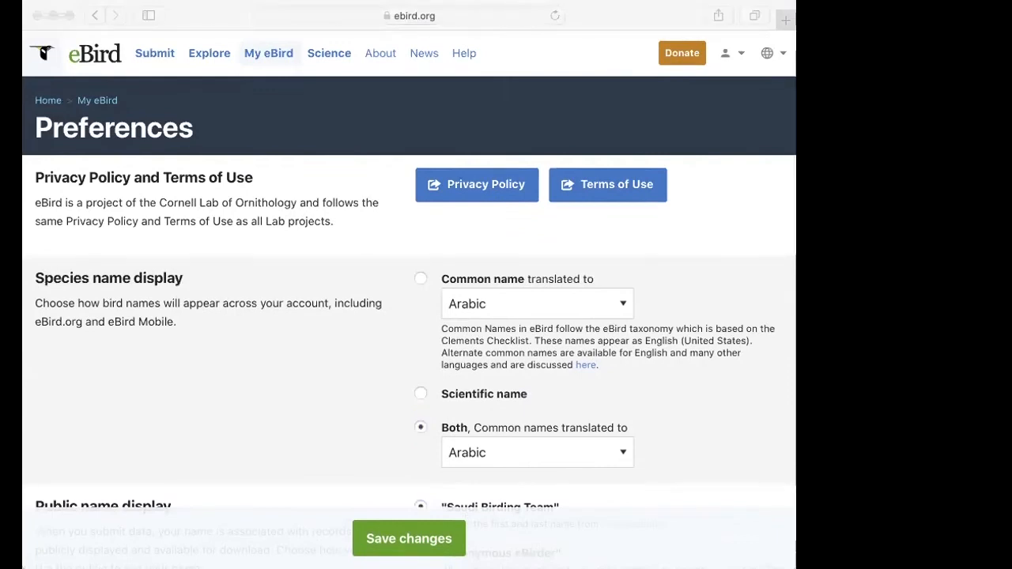
click(367, 241)
click(341, 148)
scroll(342, 147, up, 1)
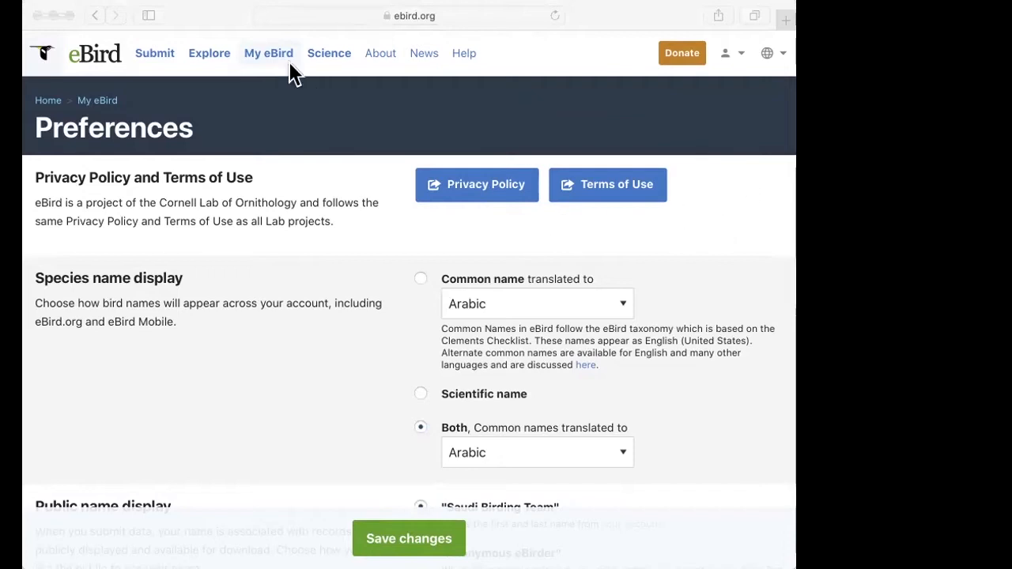
Step: Go to the checklist submission page that asks where the birding took place
click(182, 19)
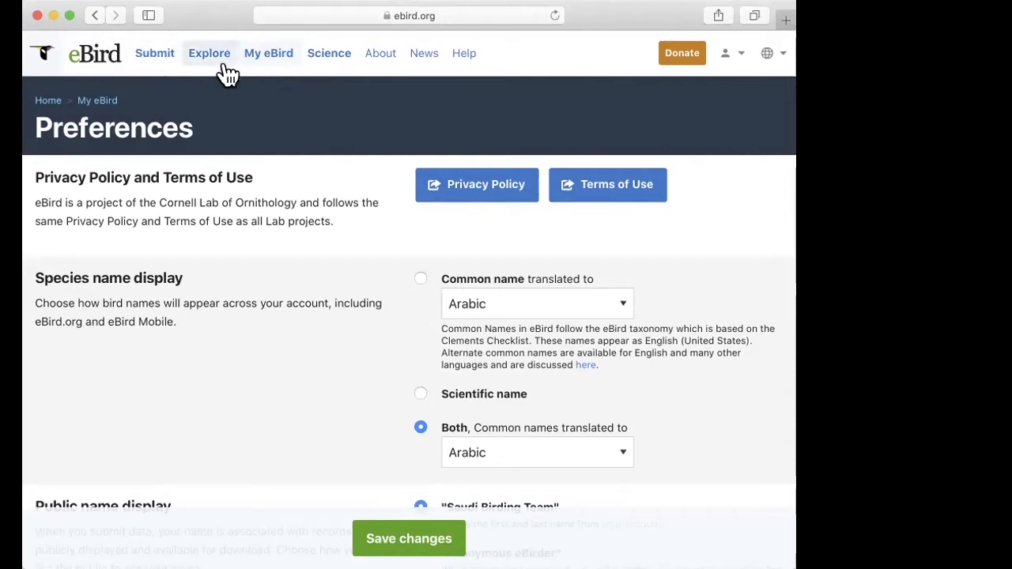
click(147, 56)
click(156, 54)
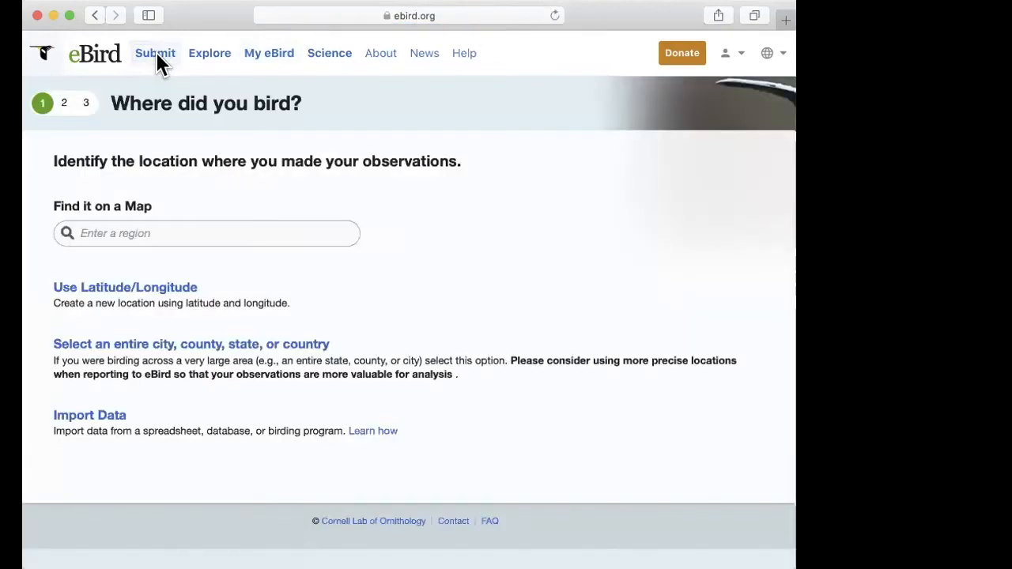
click(886, 222)
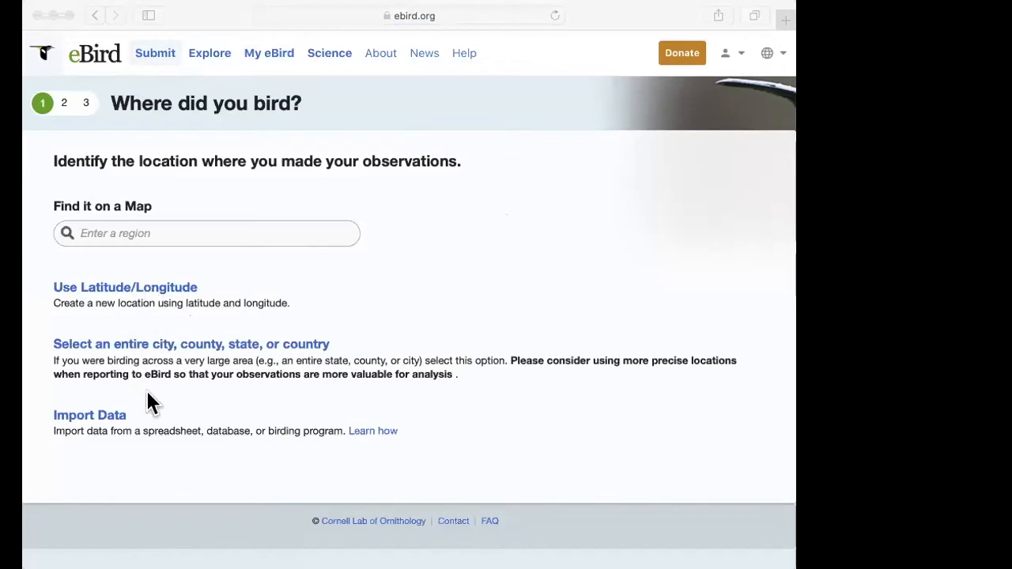
Step: Find the birding region on the map by searching for Saudi Arabia and choosing Saudi Arabia (SA)
click(180, 229)
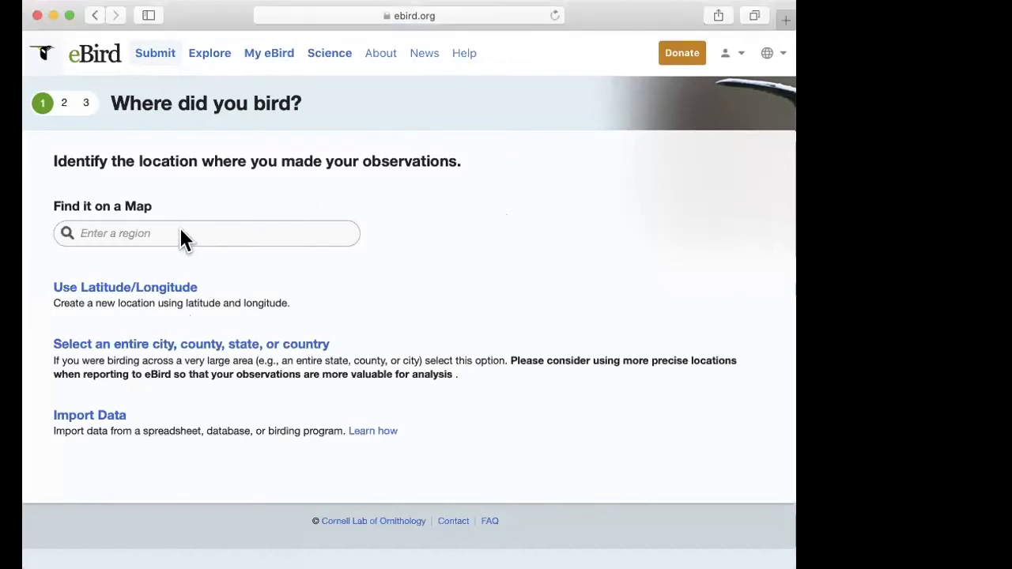
click(148, 234)
text(Sad)
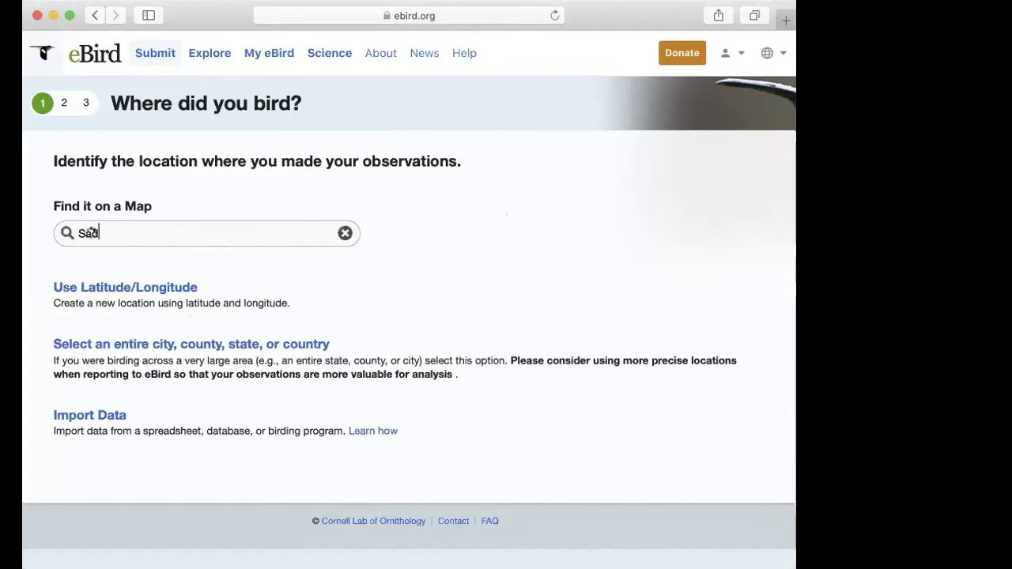
key(BackSpace)
text(udi)
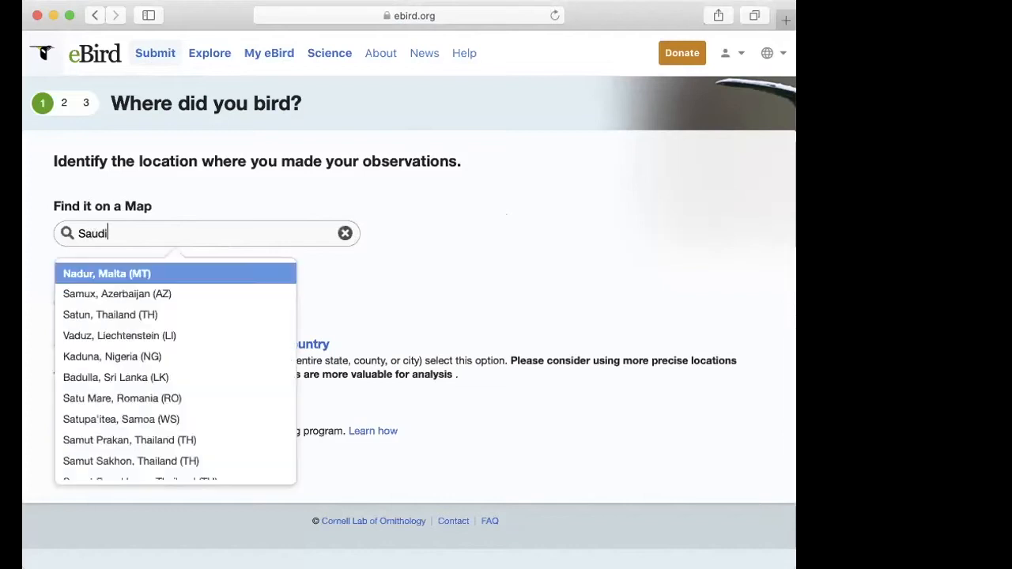
text( Arabia)
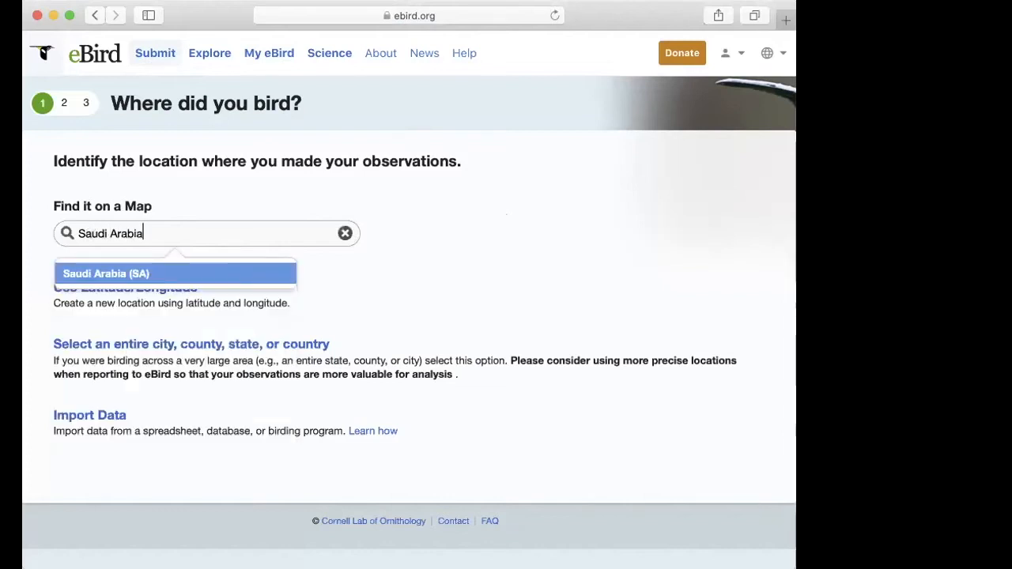
click(103, 277)
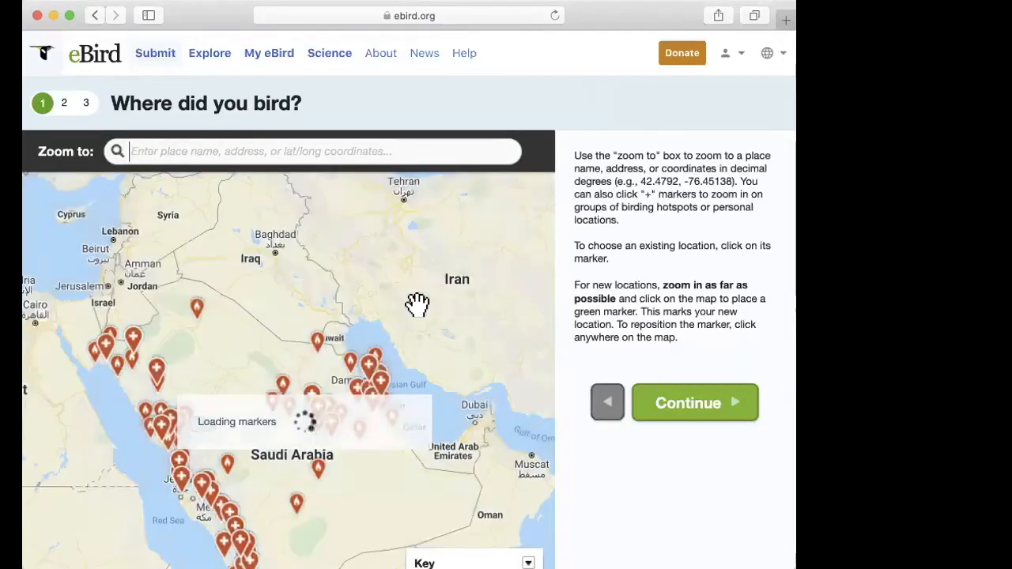
Step: Examine the birding hotspot markers across Saudi Arabia, from the Dammam coast down to the Al Hofuf area
drag(452, 448, 452, 355)
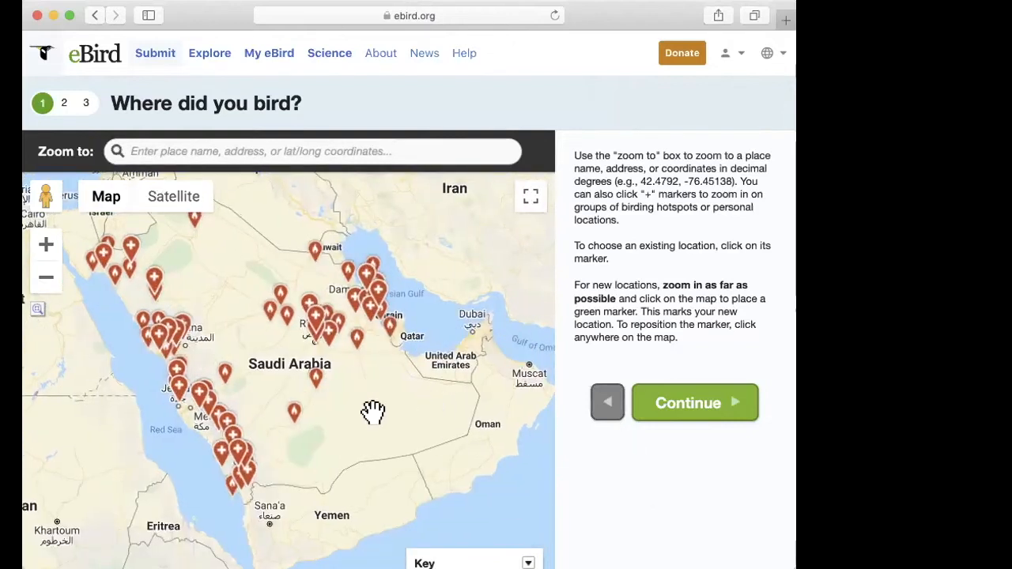
drag(381, 384, 388, 425)
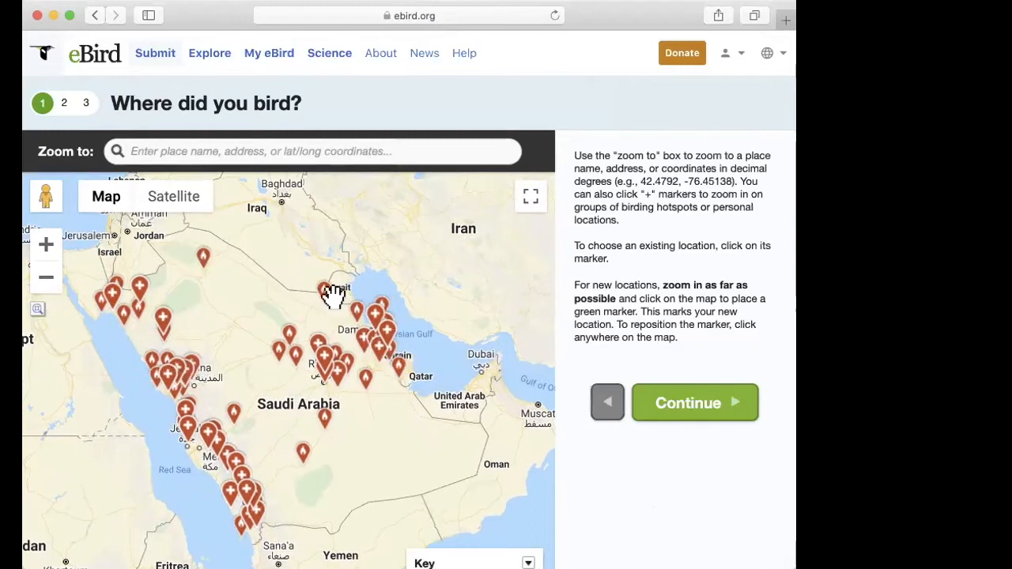
click(382, 355)
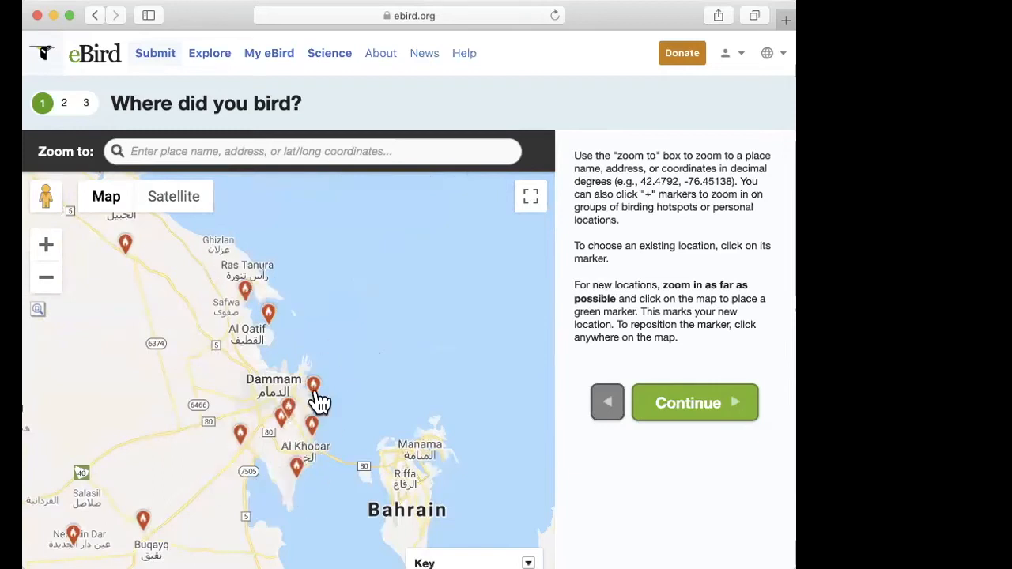
drag(192, 337, 280, 266)
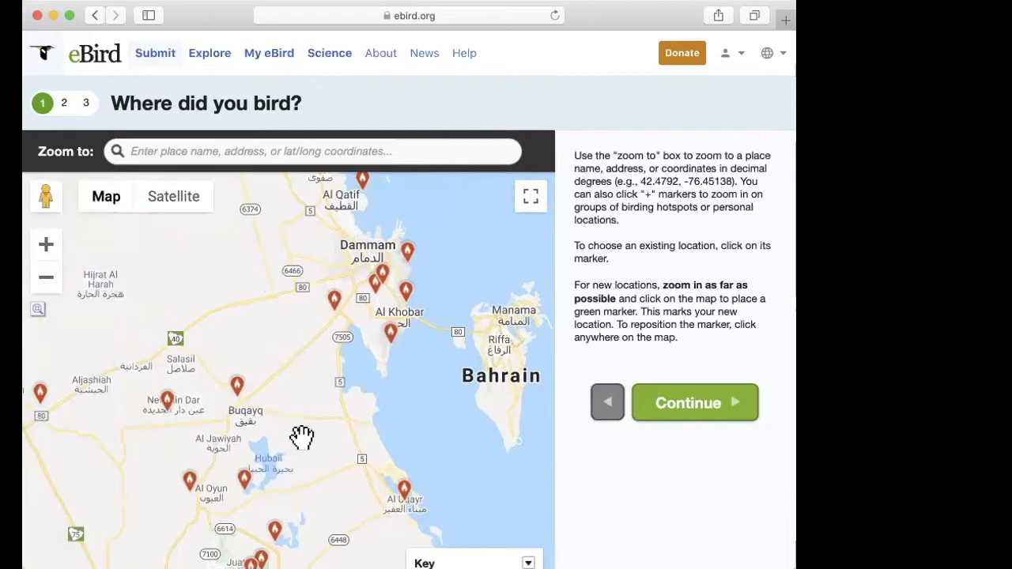
drag(310, 357, 319, 345)
drag(357, 374, 388, 296)
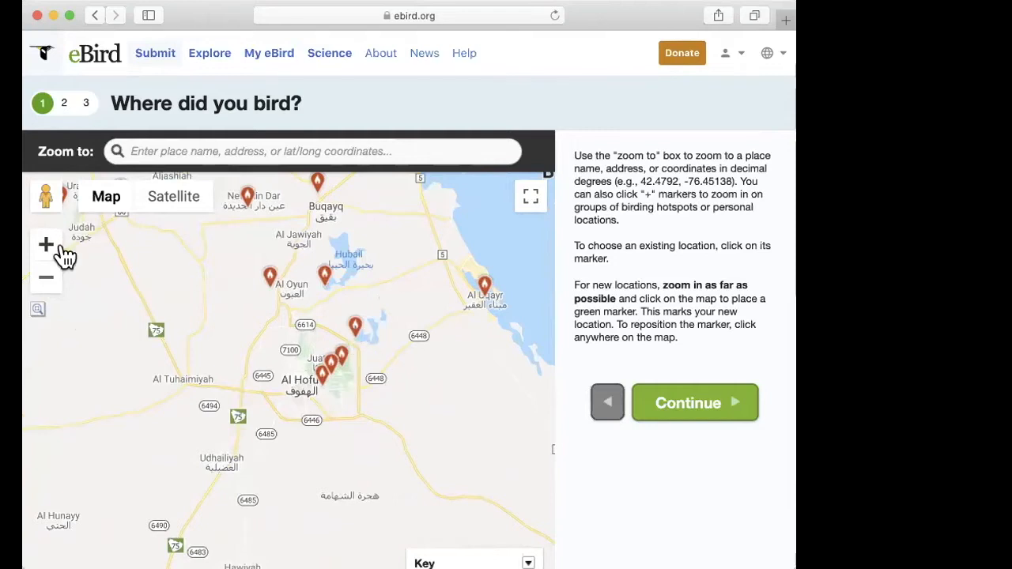
click(46, 247)
drag(276, 425, 238, 395)
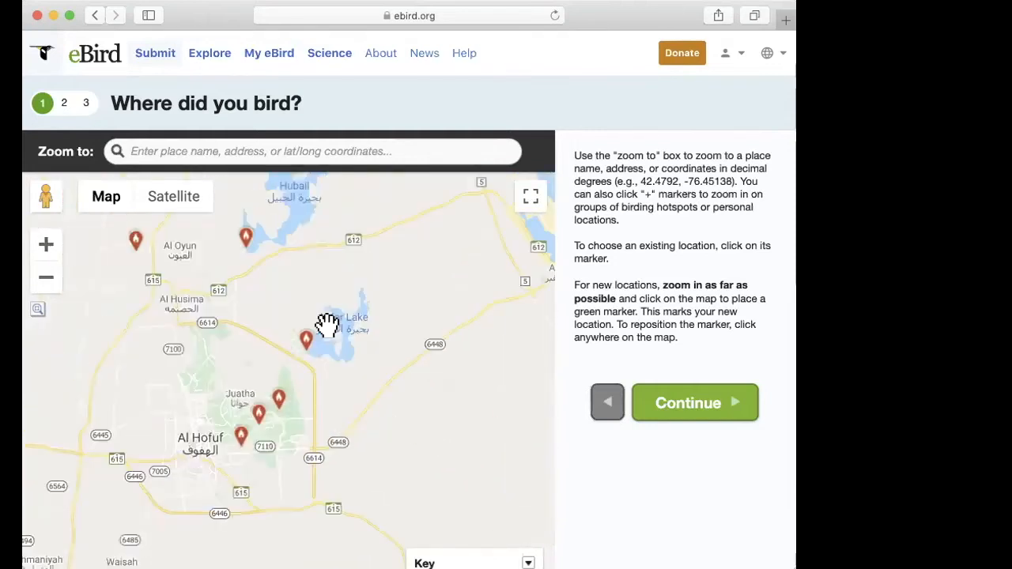
click(792, 277)
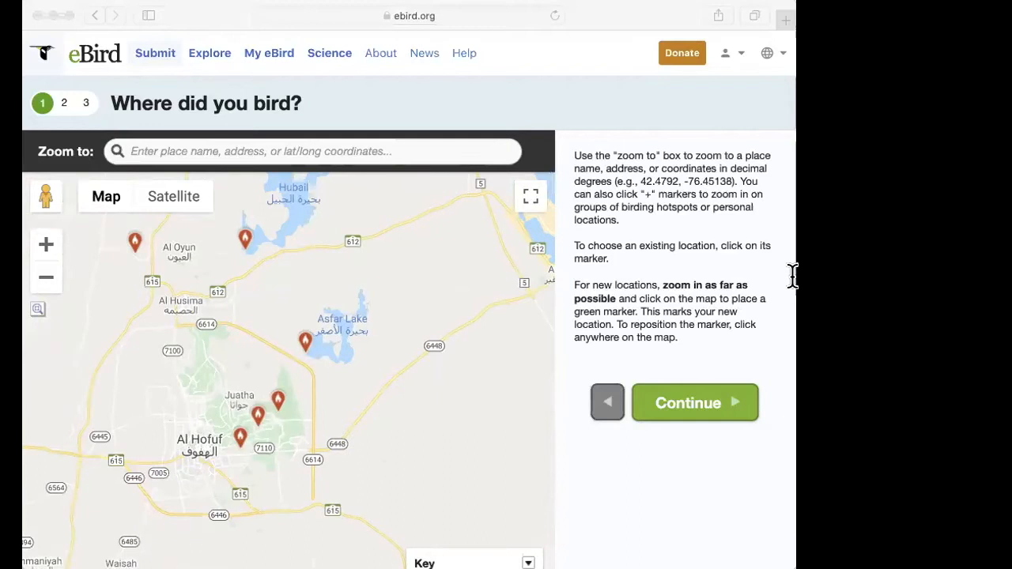
click(310, 366)
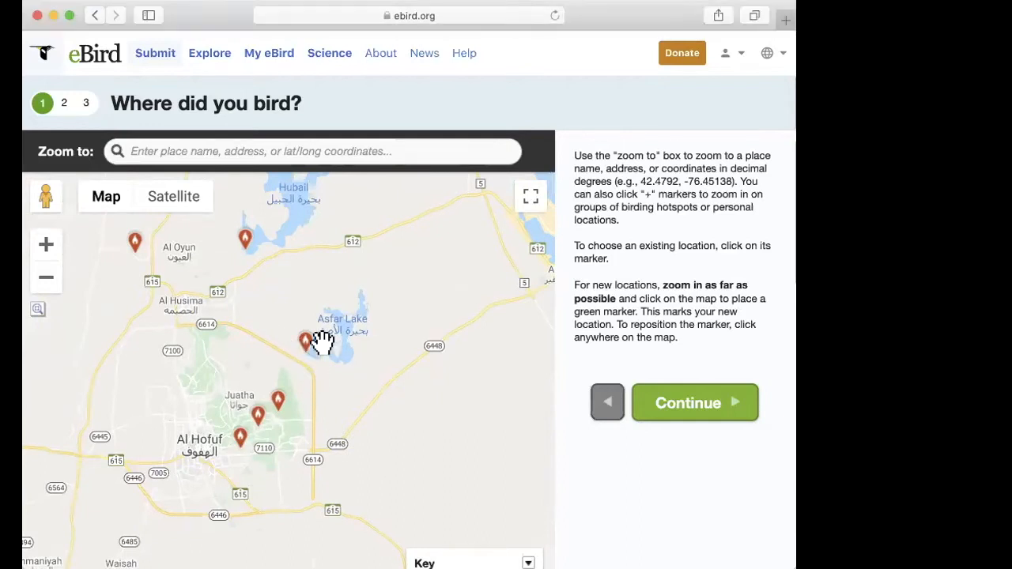
Step: Place a new location marker beside the diagonal road east of Establatal Taraf, southeast of Al Hofuf
click(47, 247)
drag(334, 376, 280, 321)
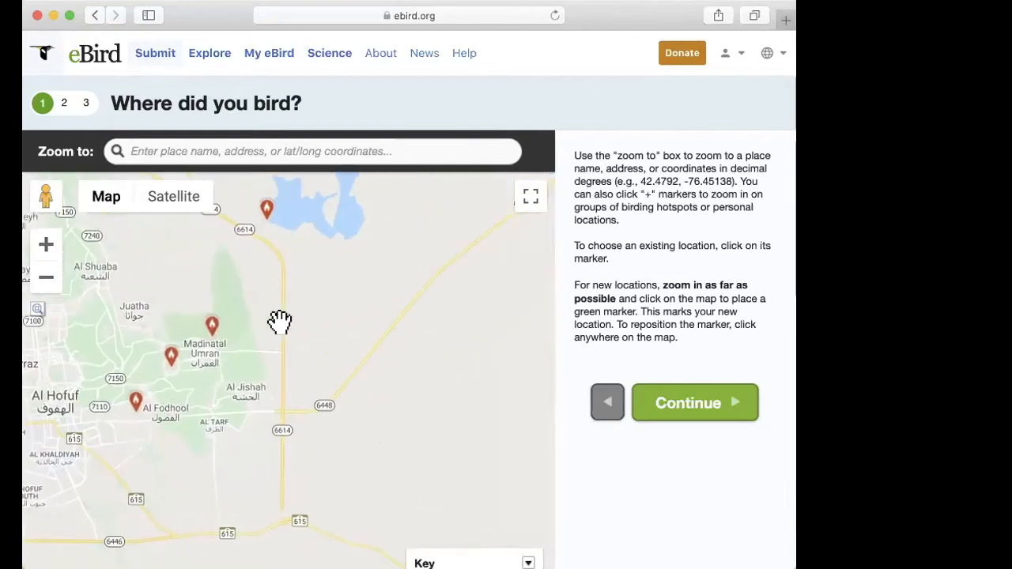
click(48, 246)
drag(161, 358, 399, 342)
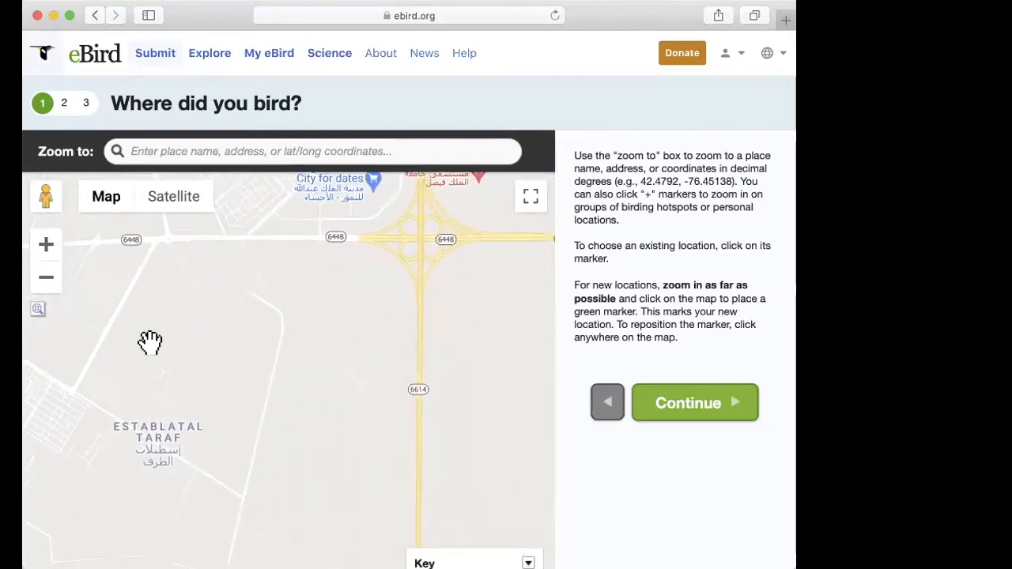
click(45, 250)
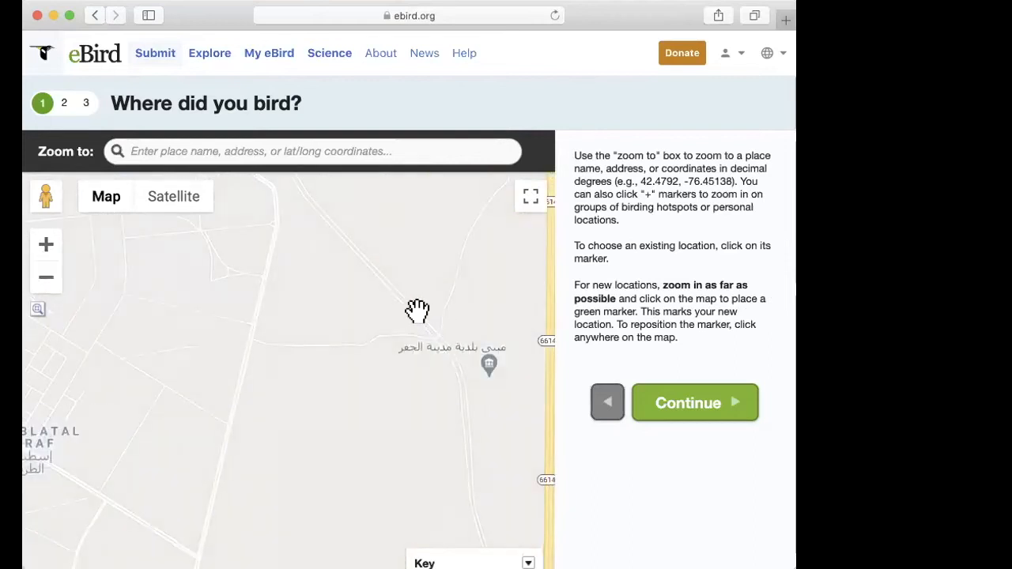
double_click(418, 310)
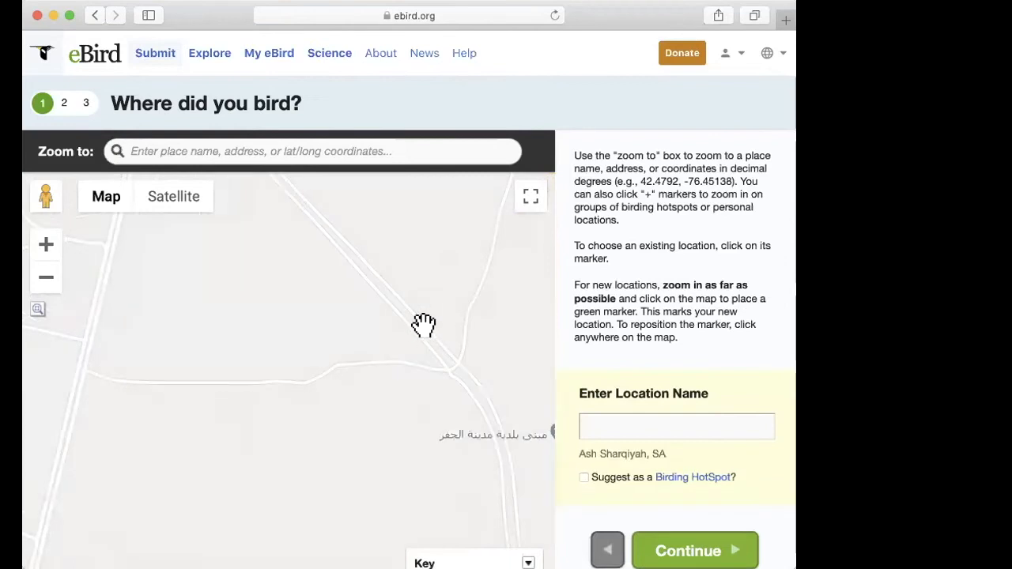
click(423, 322)
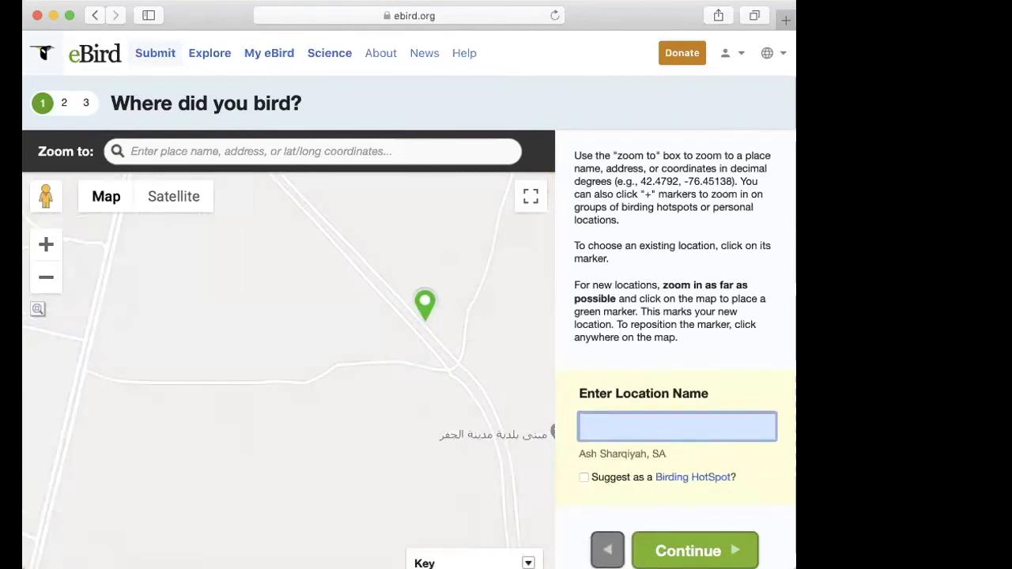
Step: Name the new birding location "Location 1"
scroll(730, 324, down, 2)
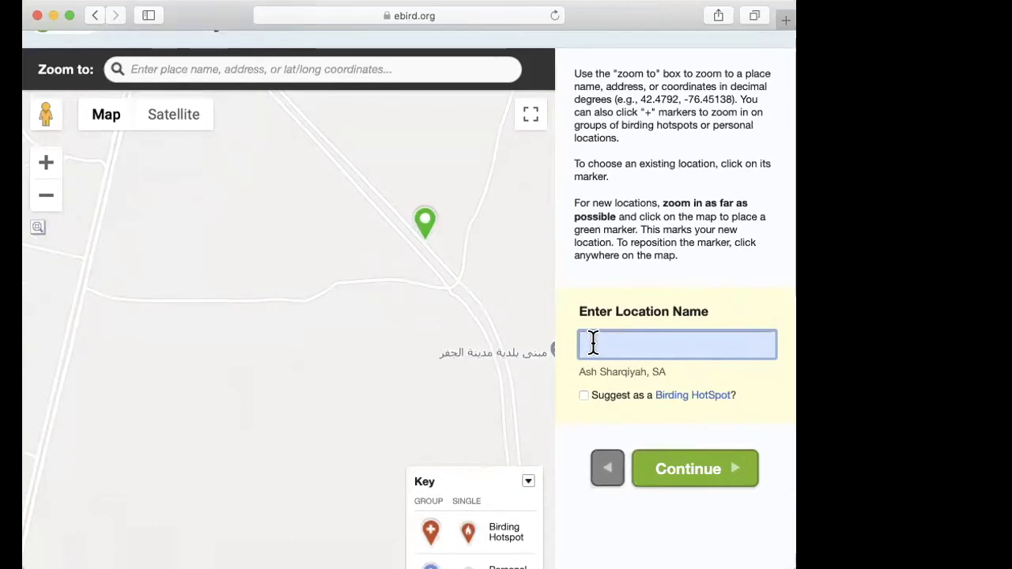
text(Locati)
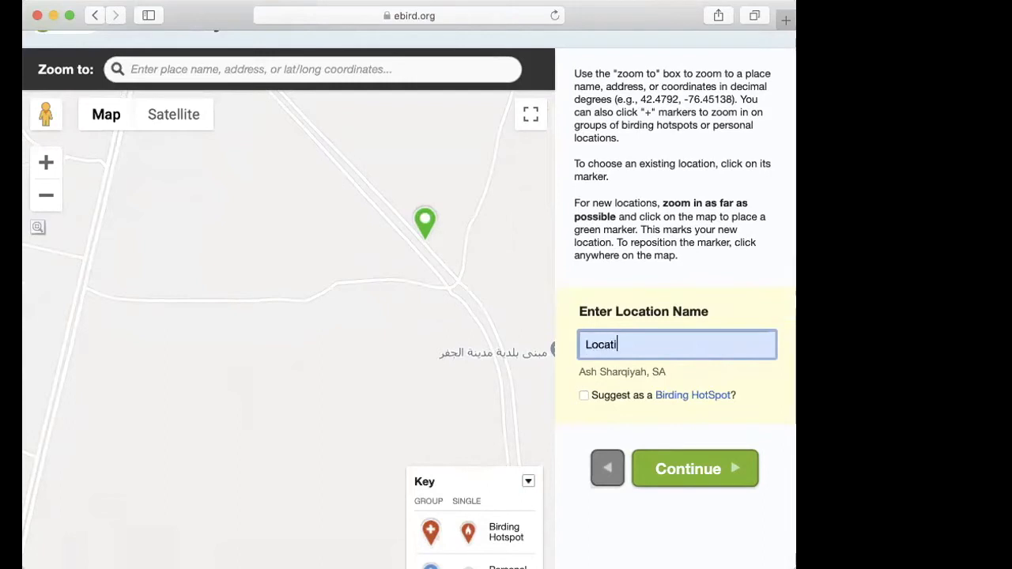
text(on 1)
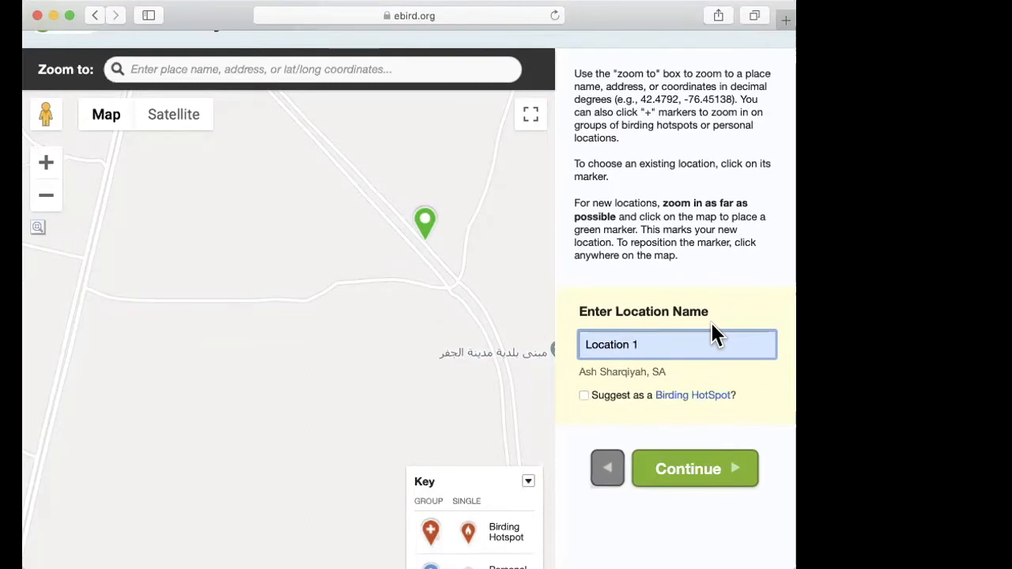
Step: Try the Birding HotSpot suggestion option for the new location and continue to the Date and Effort page
click(584, 396)
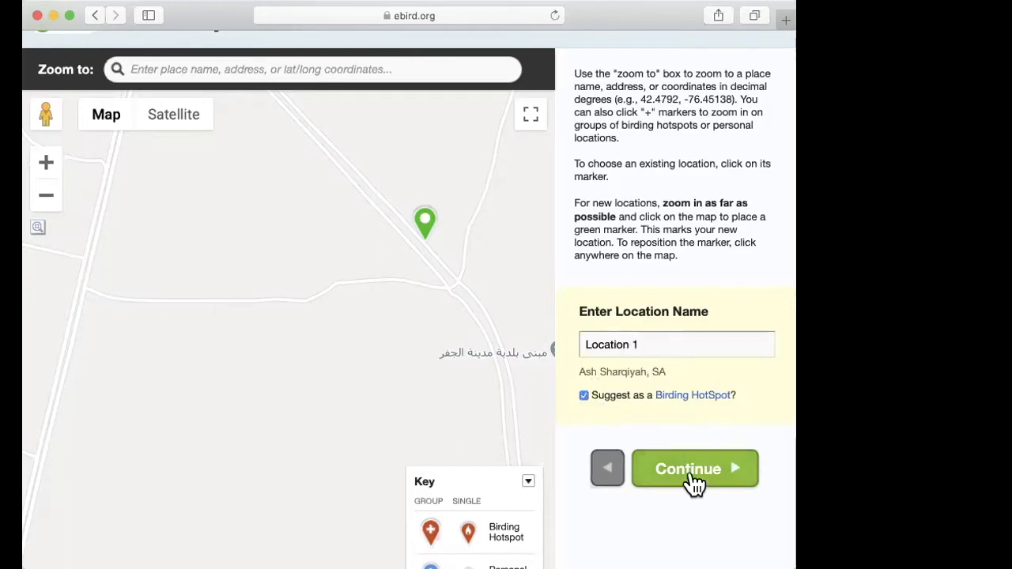
click(583, 394)
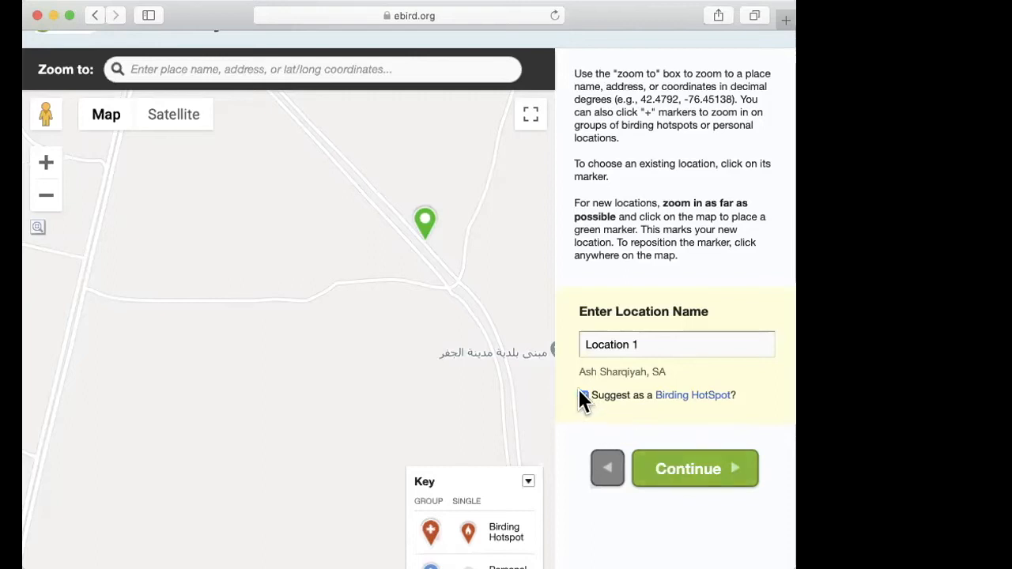
click(716, 477)
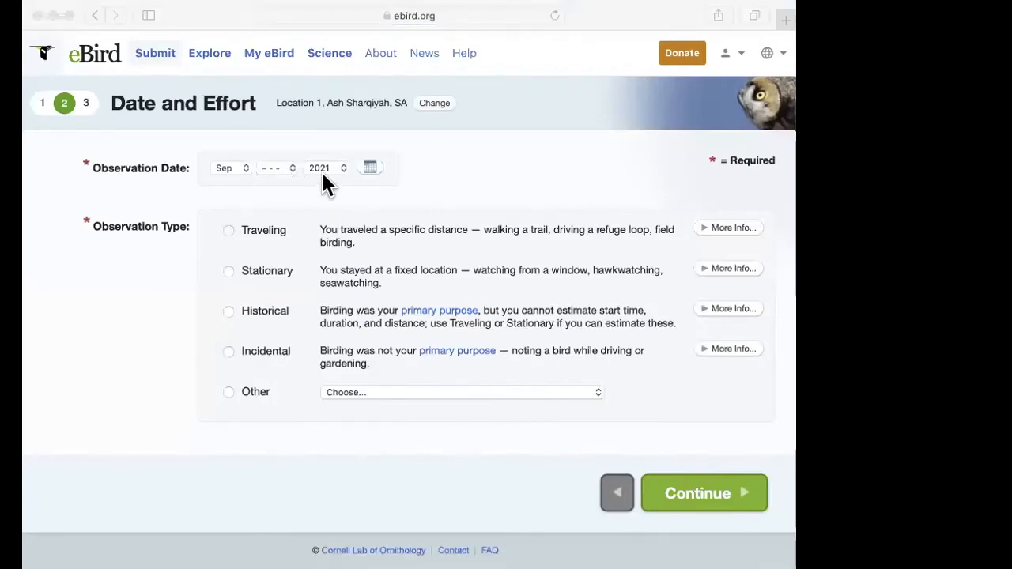
Step: Set the checklist's observation type to Traveling
click(465, 185)
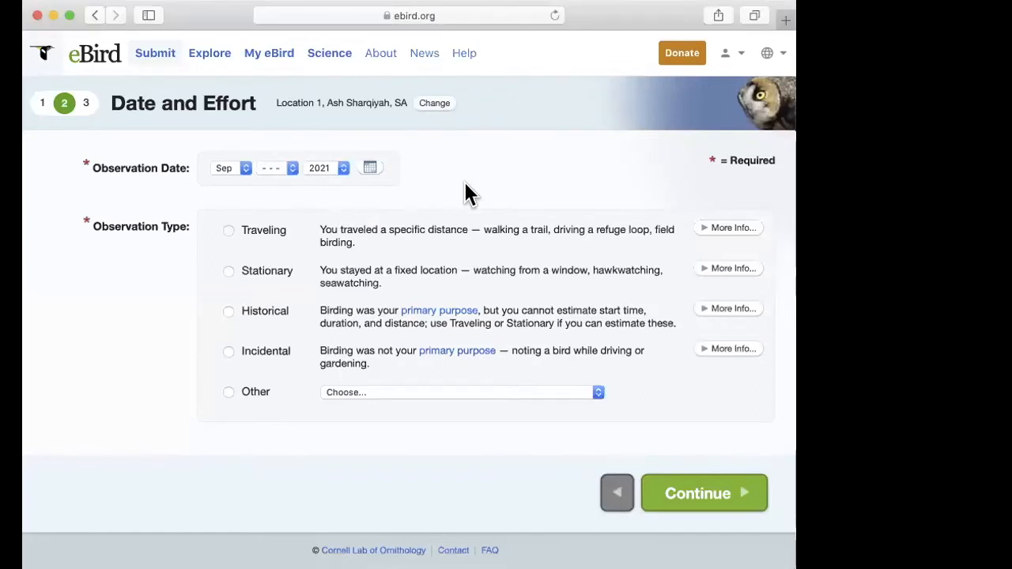
scroll(465, 184, down, 1)
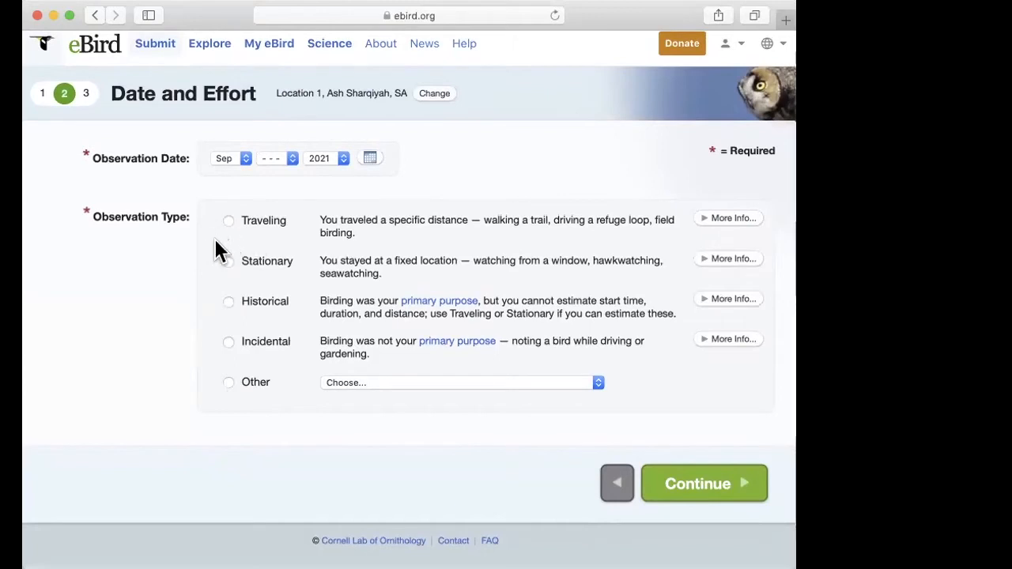
click(227, 223)
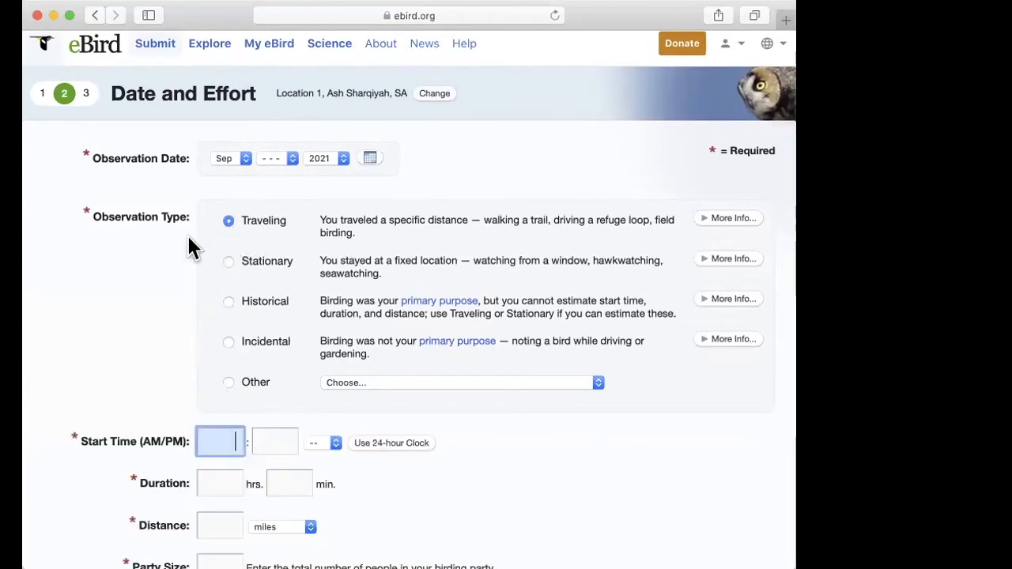
Step: Inspect the start time fields, trying the 24-hour clock and returning to the 12-hour clock
scroll(248, 232, down, 3)
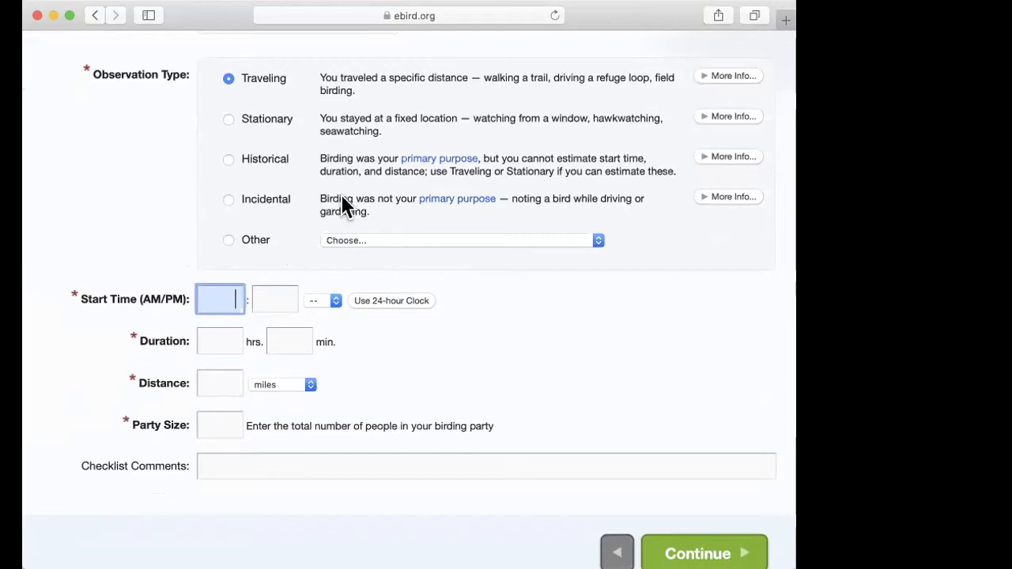
click(280, 297)
click(219, 298)
click(400, 304)
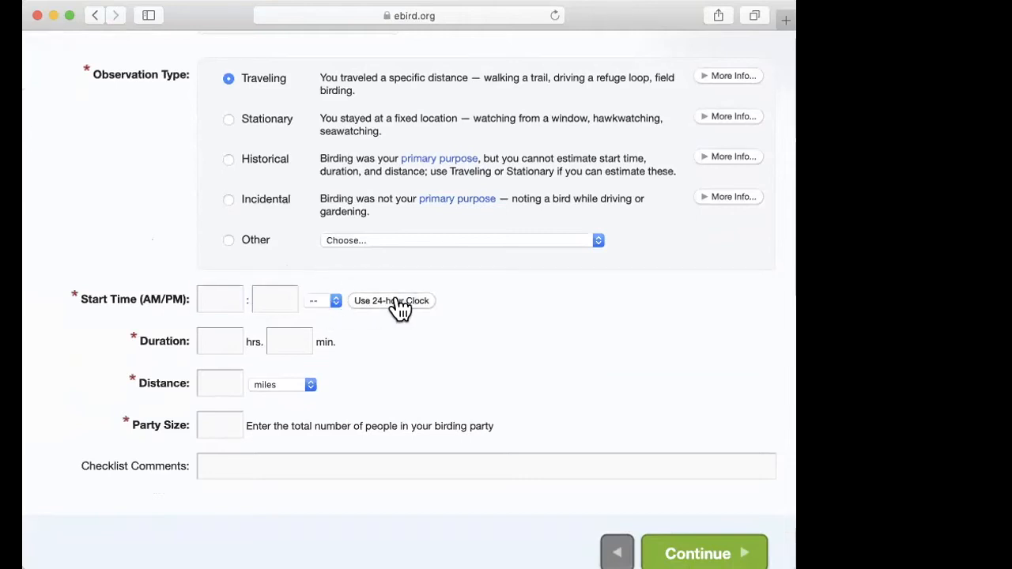
scroll(455, 468, down, 3)
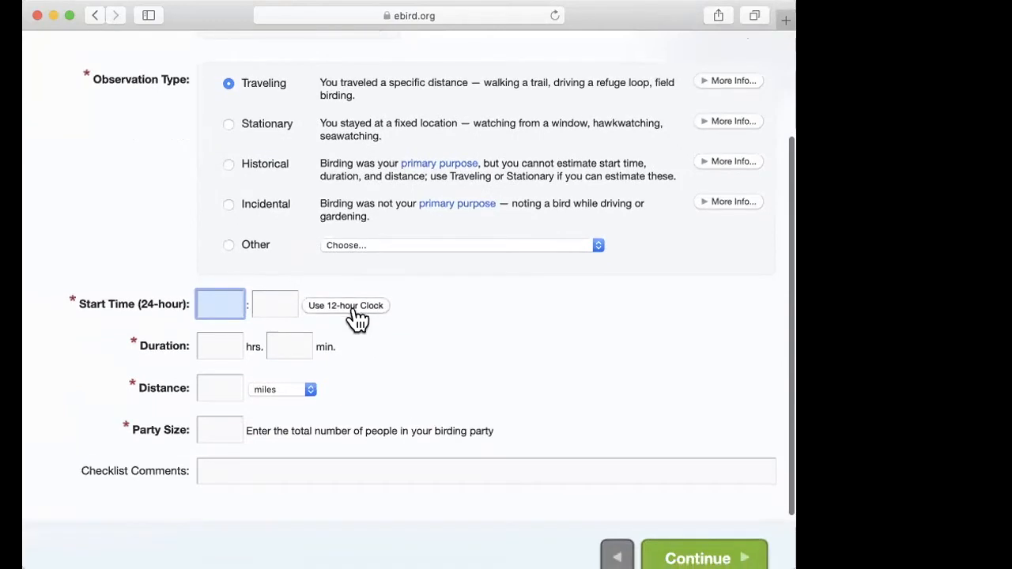
click(355, 314)
Step: Review the required duration and distance fields, along with the party size and checklist comments fields
scroll(429, 463, down, 3)
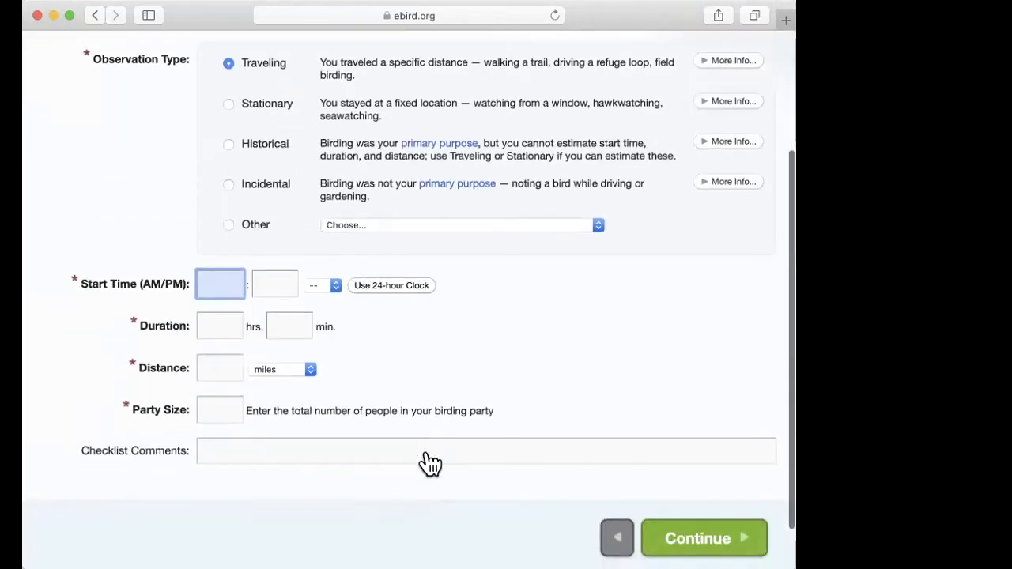
scroll(427, 463, down, 1)
click(236, 268)
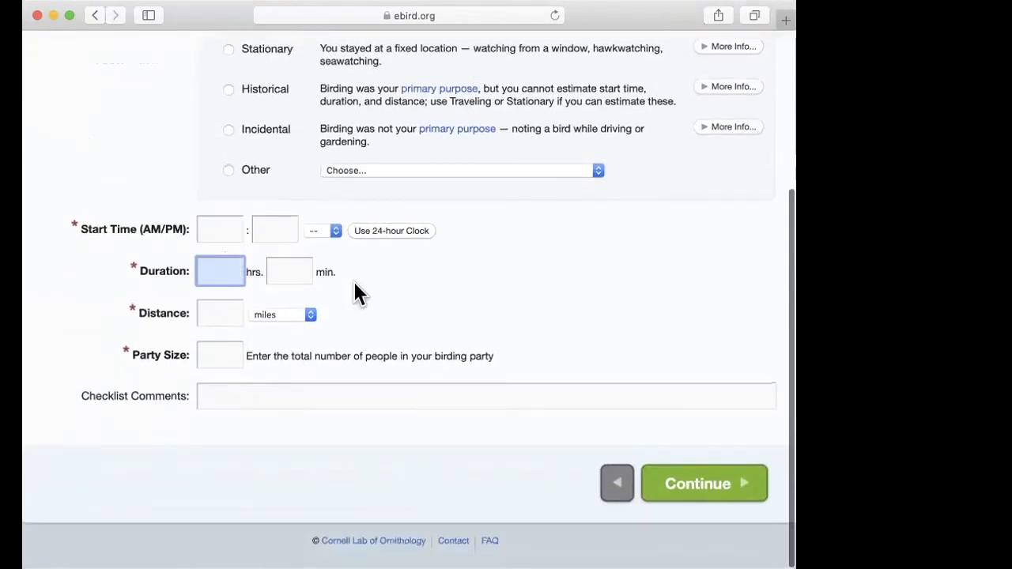
scroll(357, 293, up, 1)
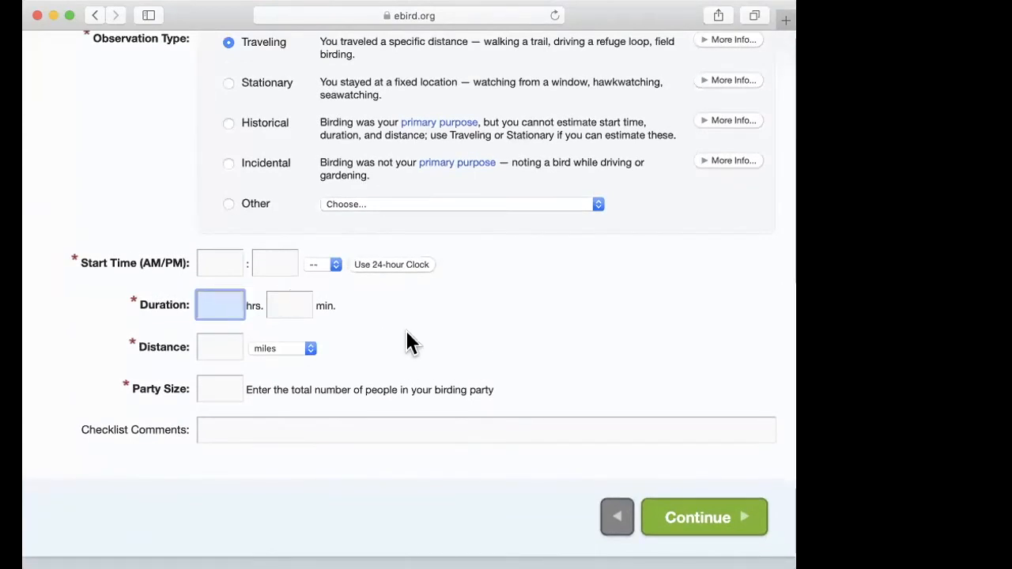
click(225, 349)
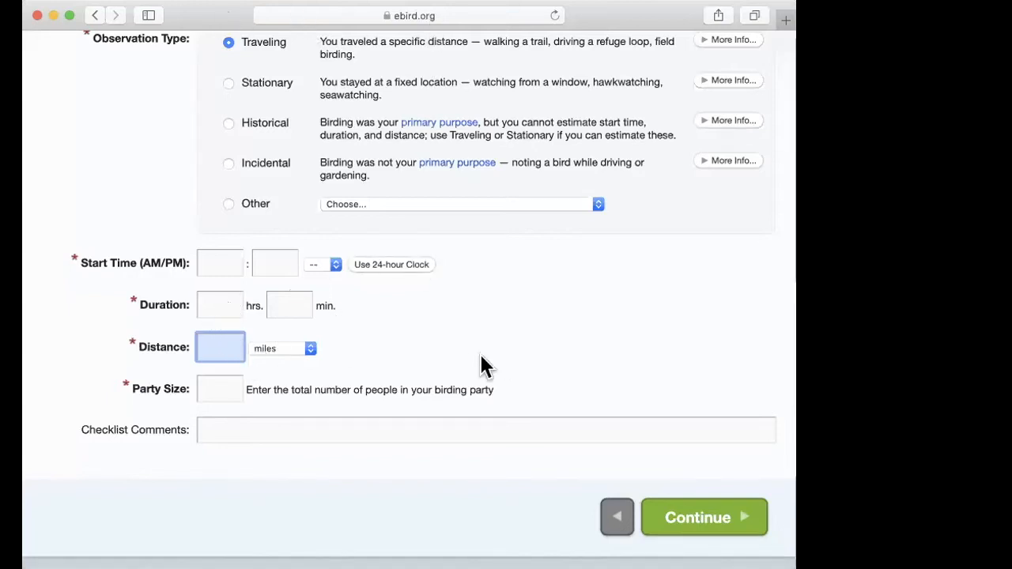
scroll(501, 334, down, 1)
scroll(502, 335, up, 2)
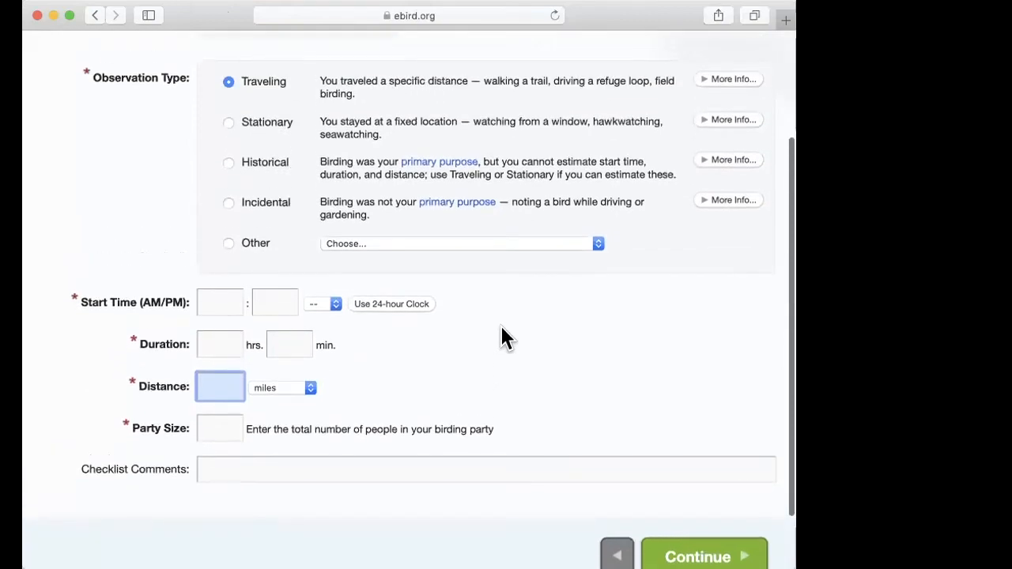
Step: Enter a traveling distance of 10, switch its unit to kilometers, and change the value to 16
click(831, 296)
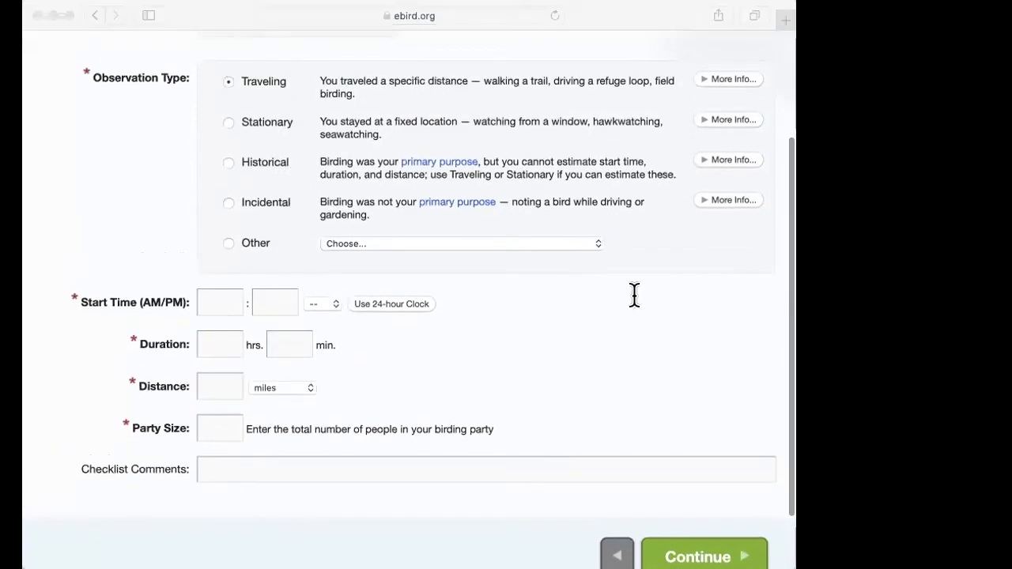
click(426, 364)
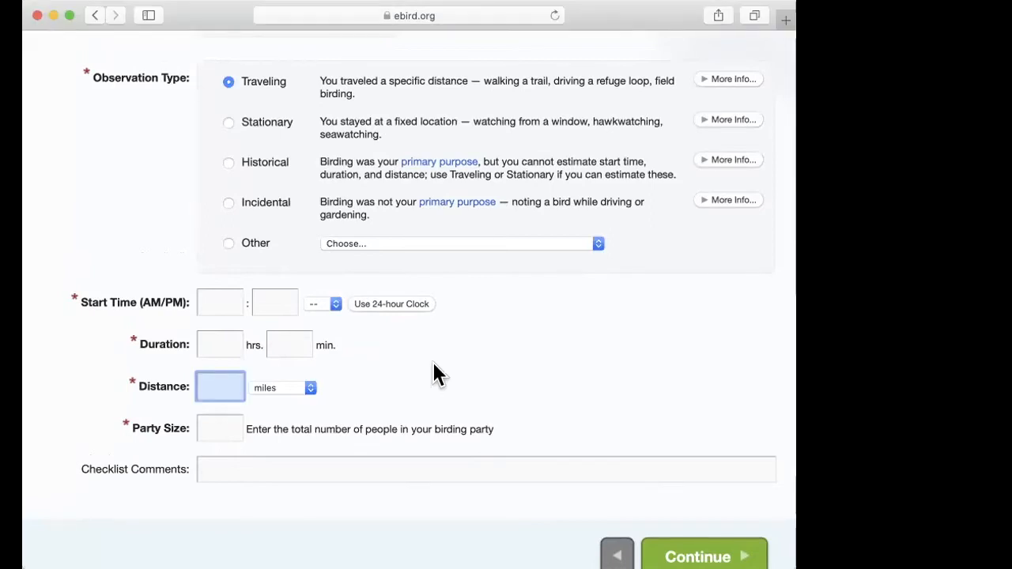
text(10)
click(308, 391)
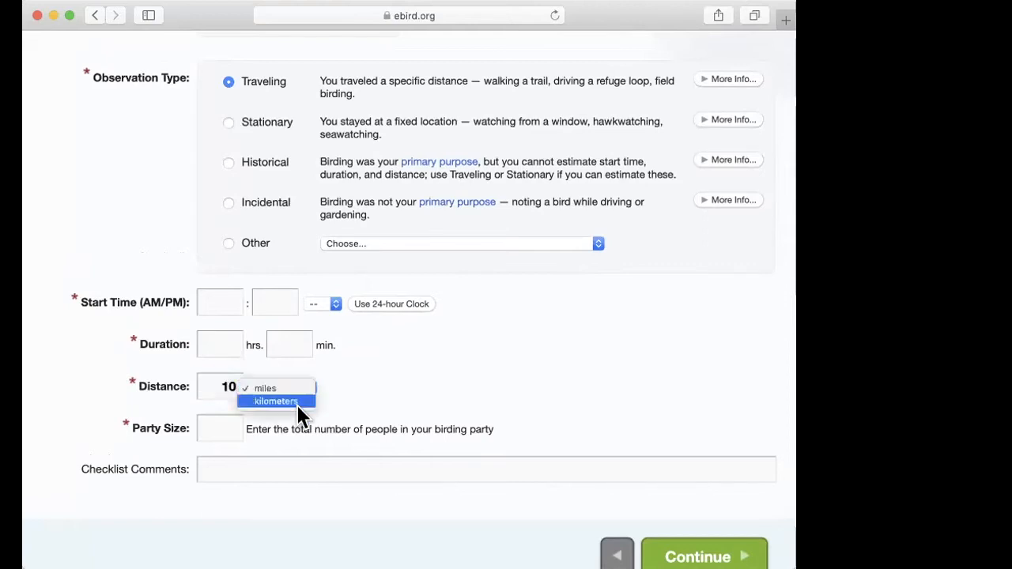
click(293, 402)
click(230, 385)
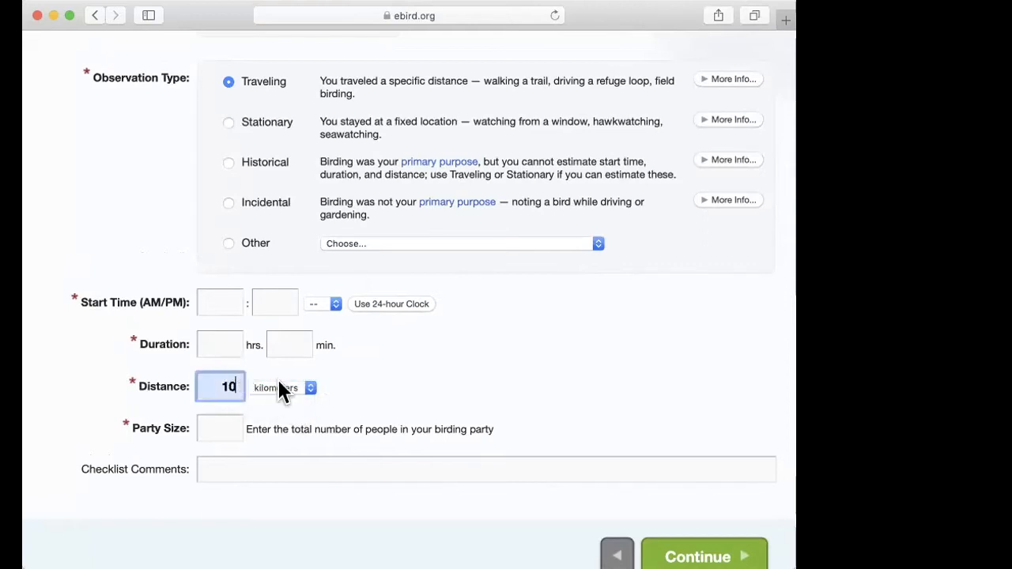
text(16)
click(398, 386)
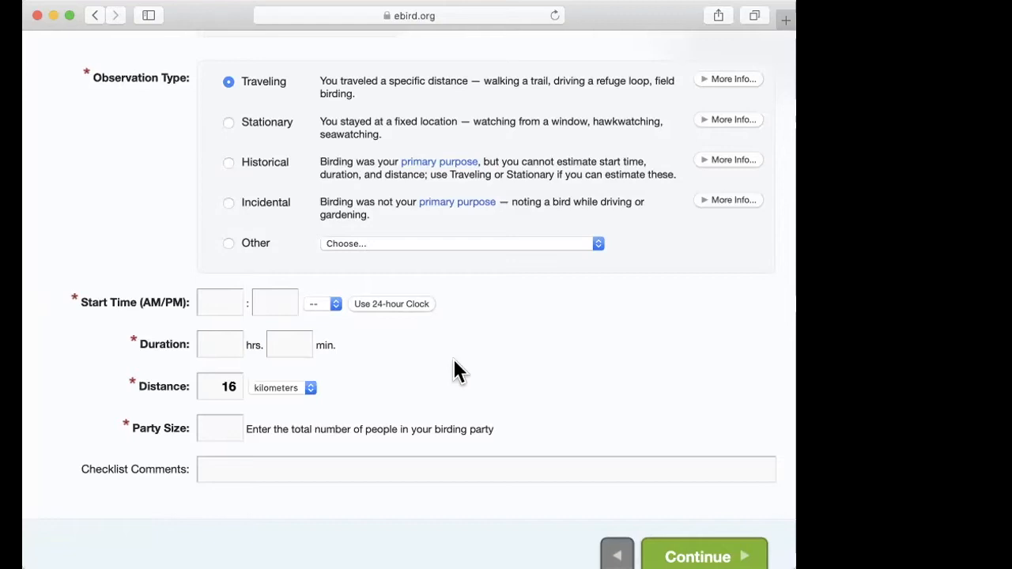
Step: Set the traveling distance to 10 miles
click(237, 386)
key(BackSpace)
text(0)
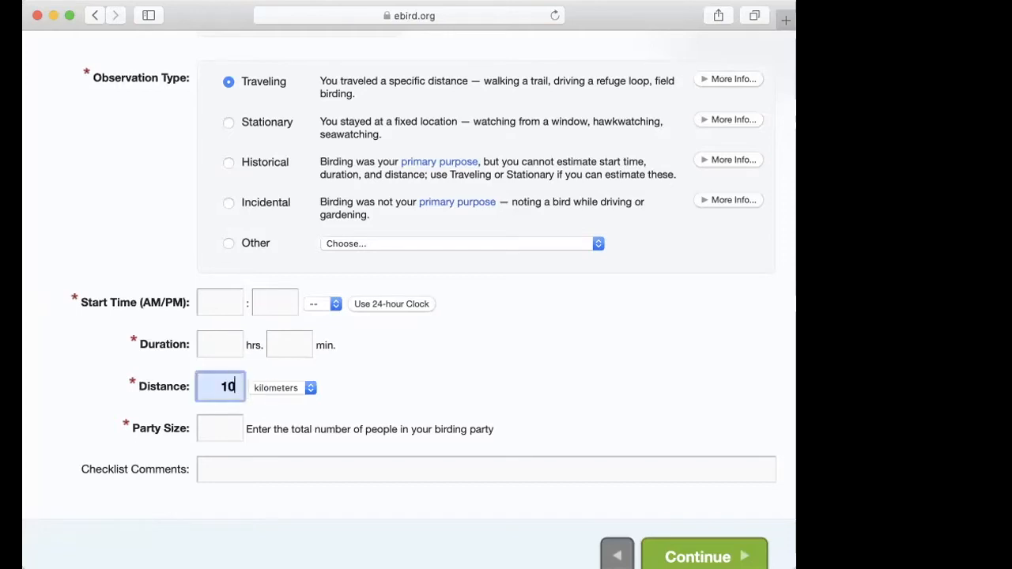
click(301, 389)
click(272, 376)
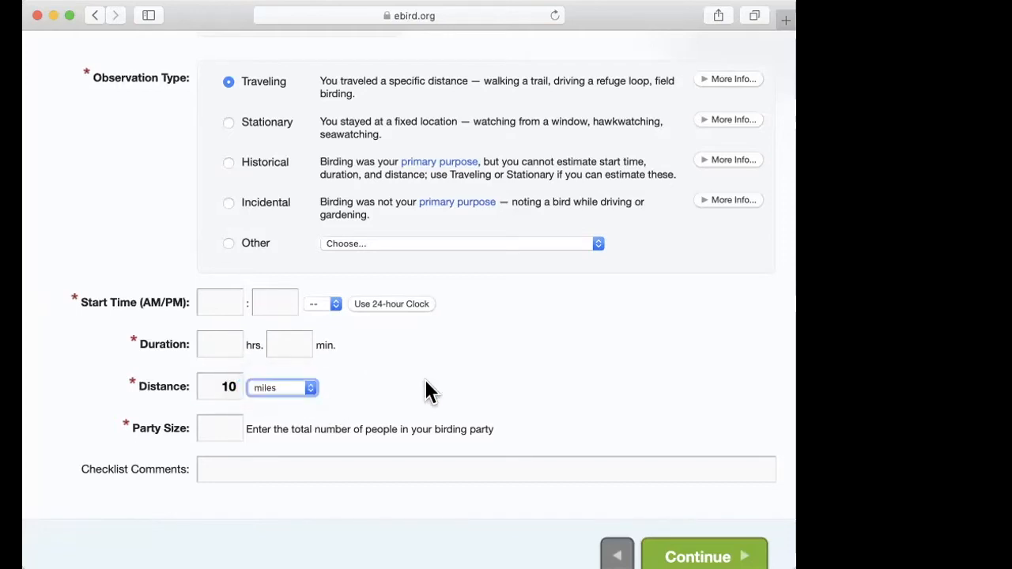
Step: Set the party size to 1 and go to the empty checklist comments field
scroll(424, 379, down, 3)
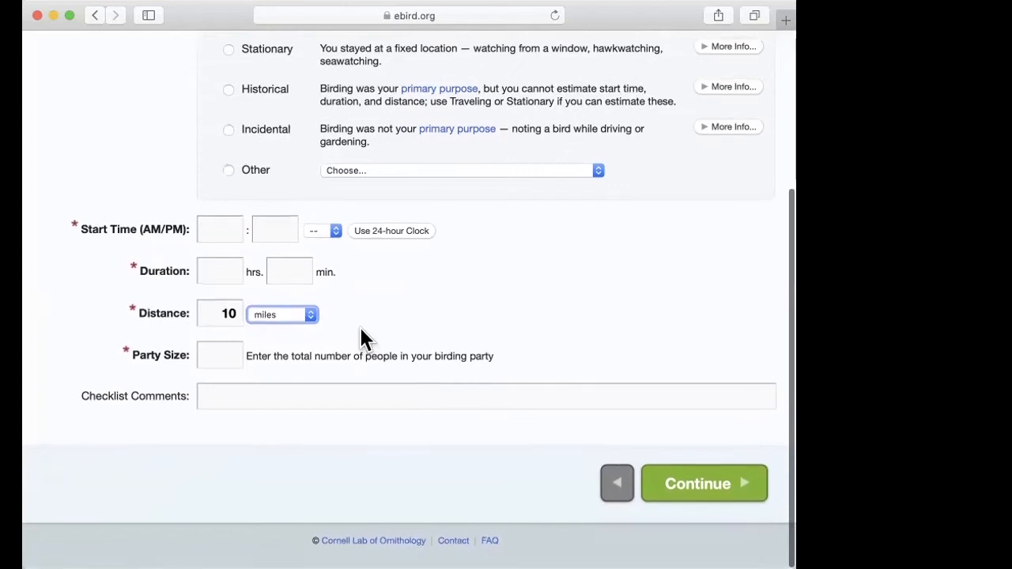
click(229, 353)
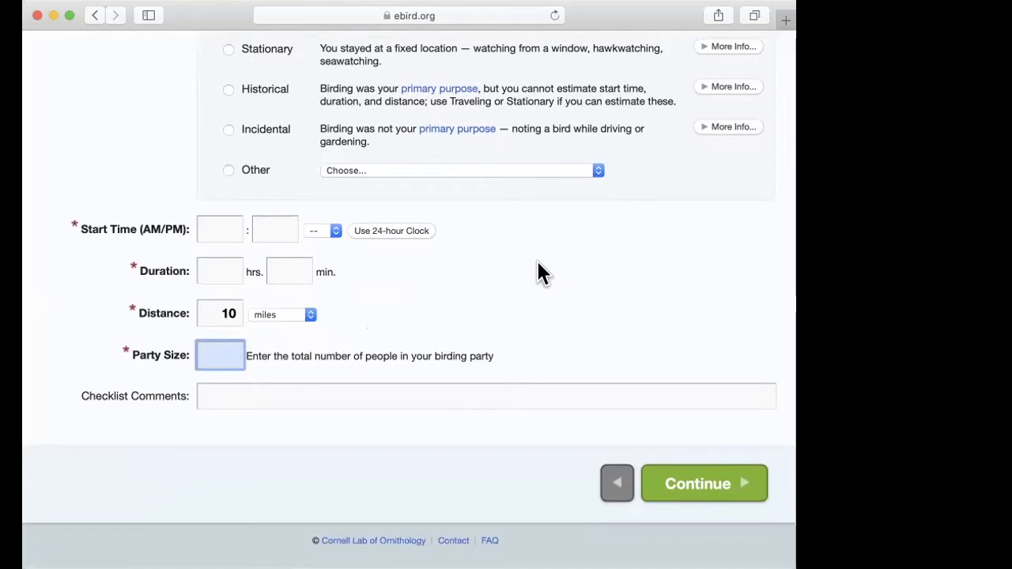
text(1)
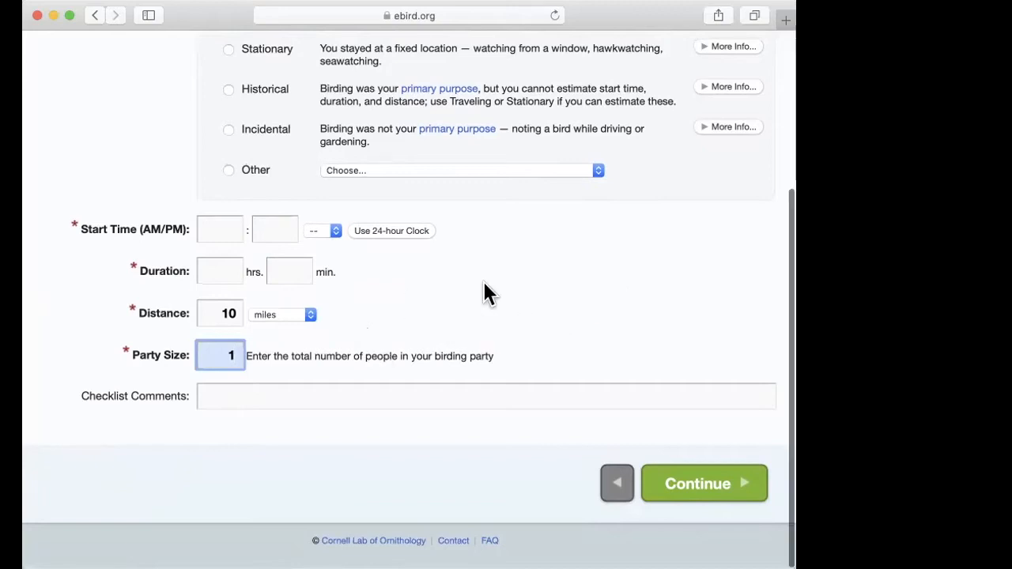
click(225, 406)
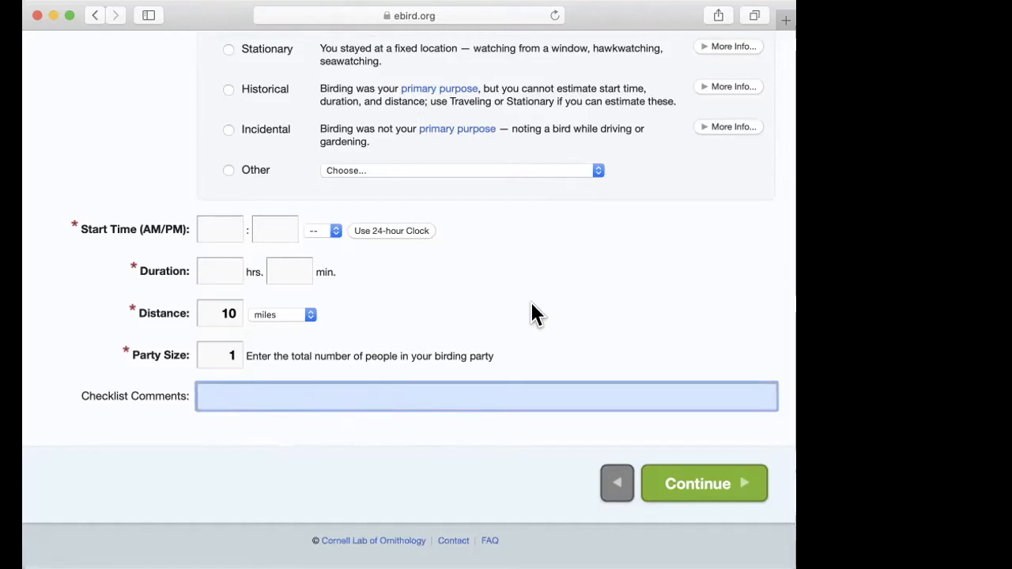
Step: Set the checklist's start time to 7:00 AM
scroll(532, 310, up, 3)
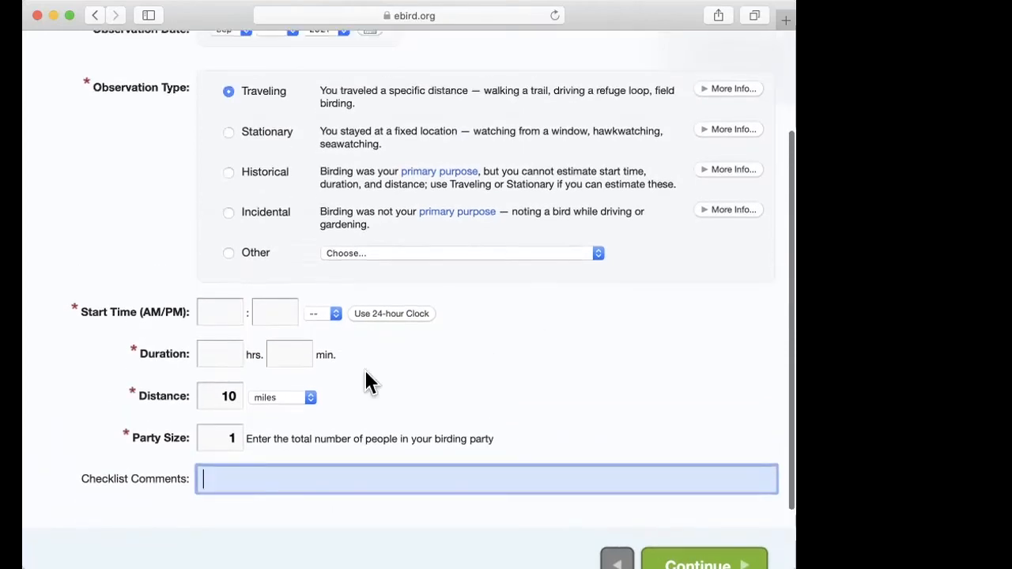
click(219, 314)
text(7)
click(269, 313)
text(00)
click(323, 316)
click(320, 328)
Step: Set the checklist's duration to 1 hour 00 minutes and look over the Date and Effort entries
click(236, 352)
text(1)
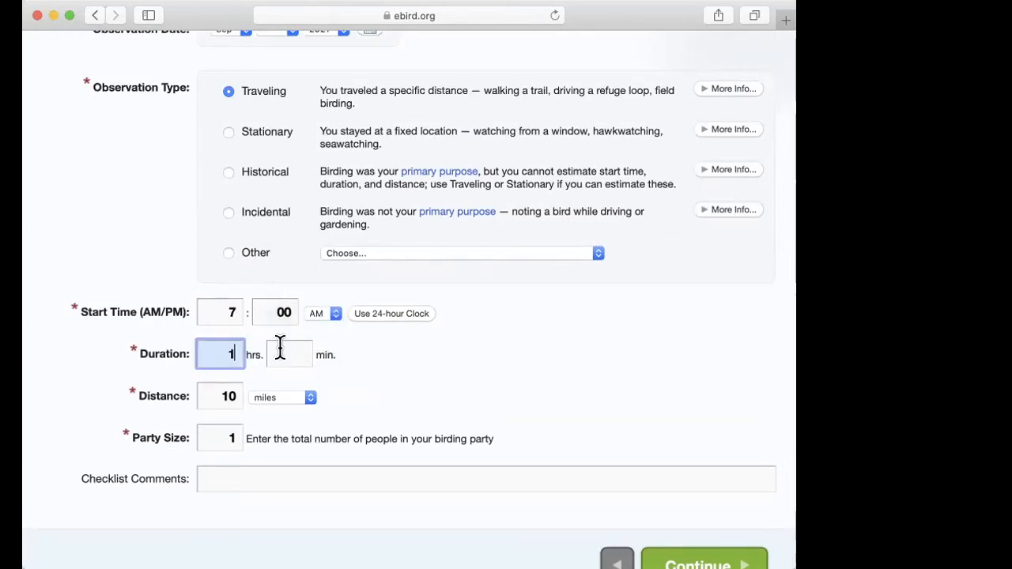
click(280, 348)
text(00)
scroll(367, 421, down, 1)
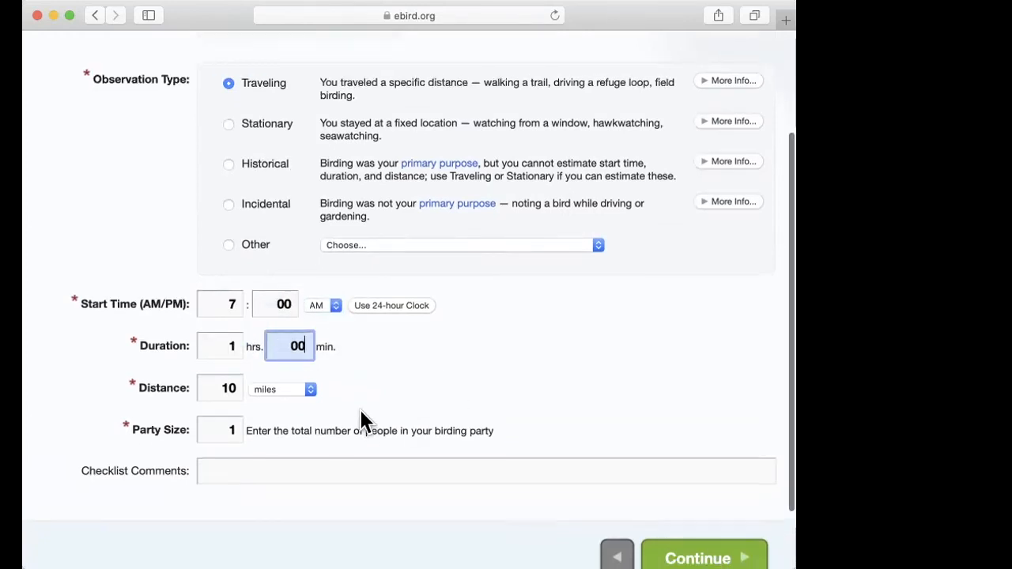
scroll(361, 420, up, 3)
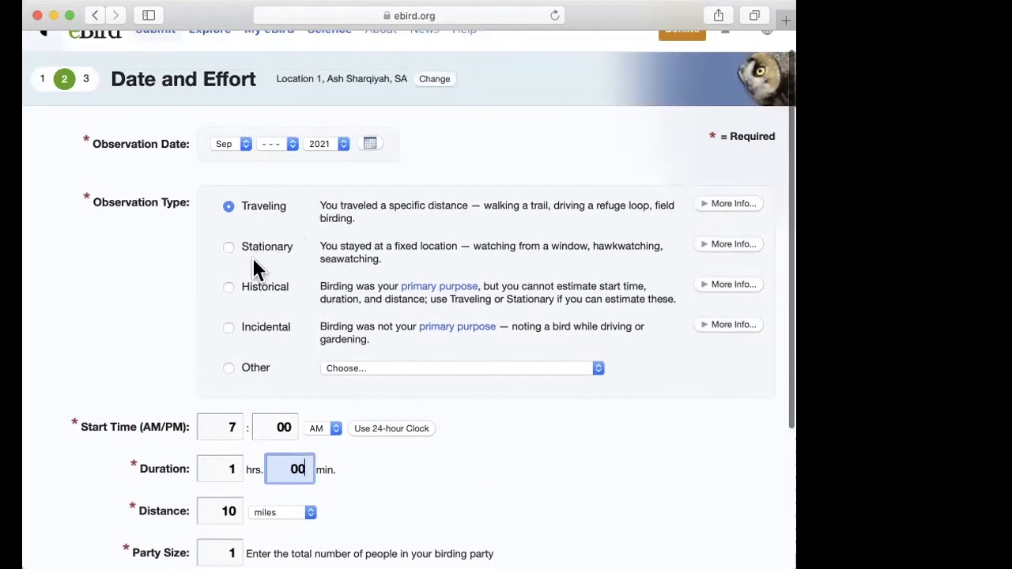
scroll(253, 268, down, 1)
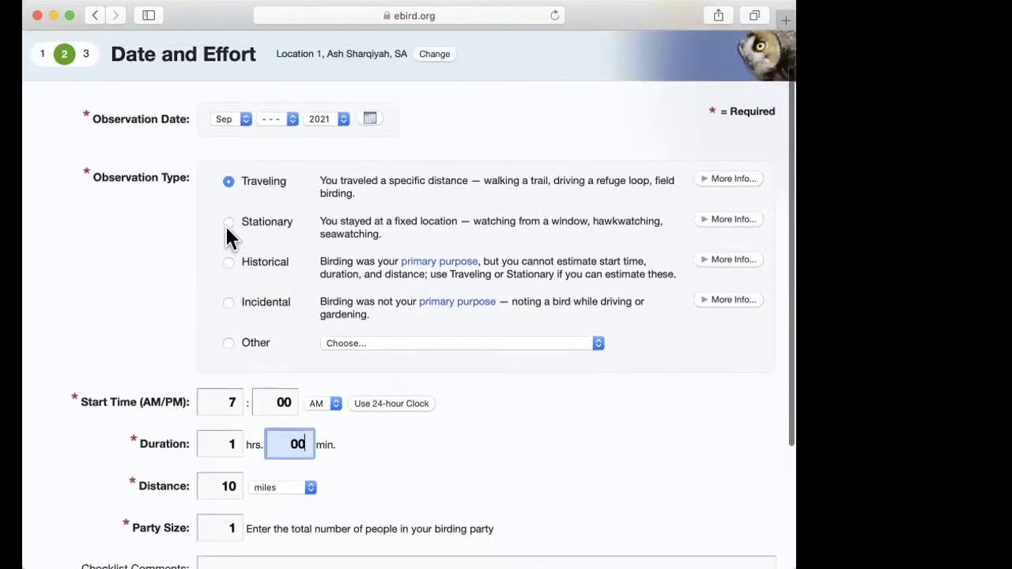
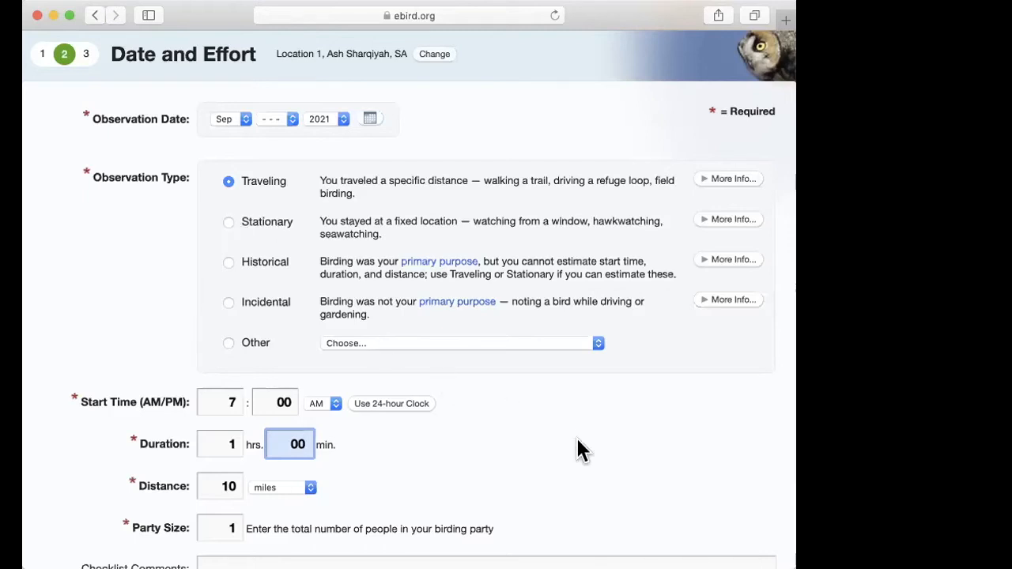
Step: Set the observation date's day to 1 for September 2021 and continue to the checklist's species list
scroll(577, 441, down, 5)
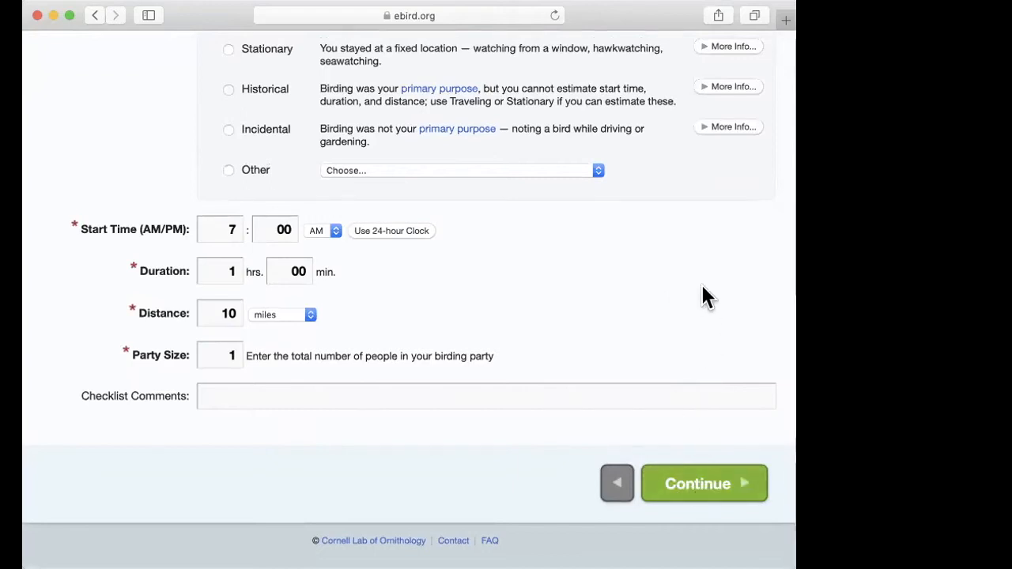
click(703, 485)
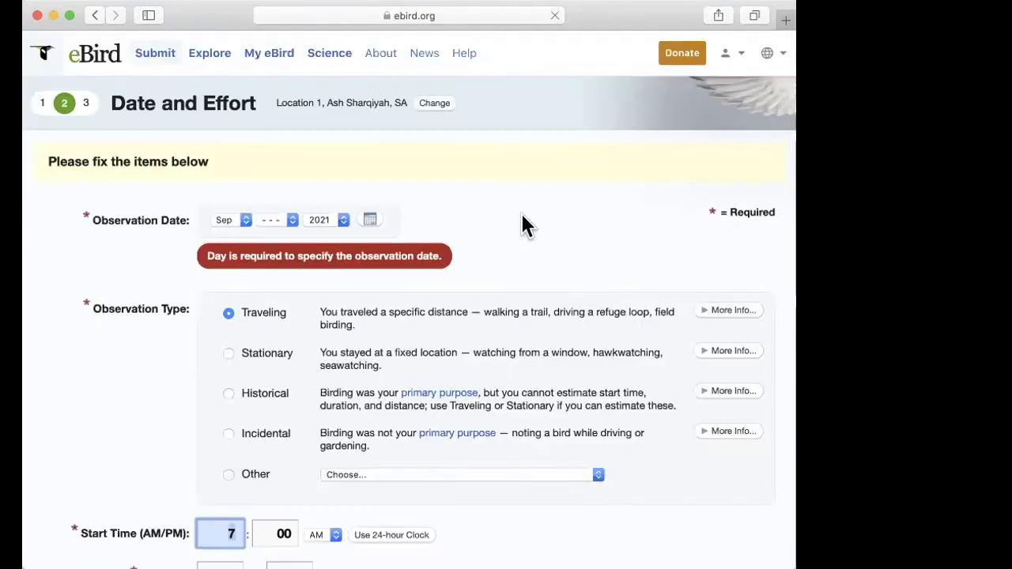
scroll(514, 233, down, 1)
click(282, 170)
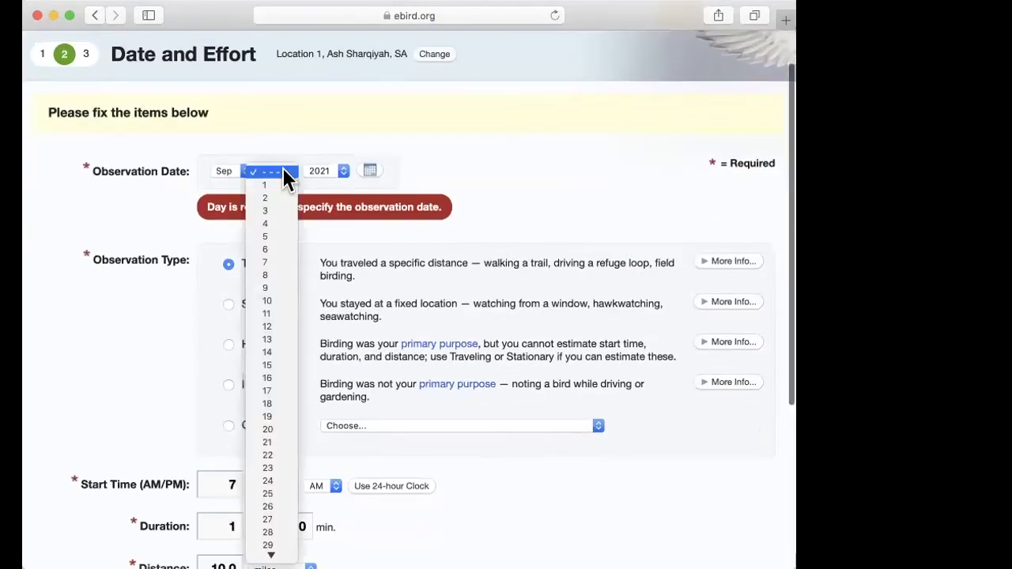
click(267, 185)
scroll(553, 198, down, 5)
scroll(624, 343, up, 1)
scroll(624, 343, down, 1)
click(703, 492)
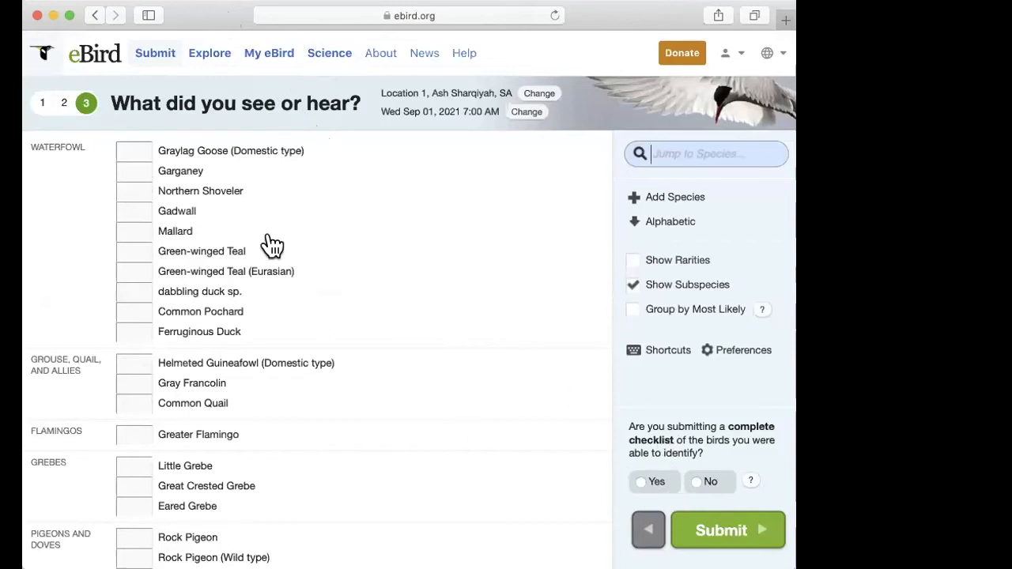
Step: Look over the species groups at the start of the list and go to the count field for dabbling duck sp
scroll(386, 306, down, 1)
scroll(386, 306, up, 1)
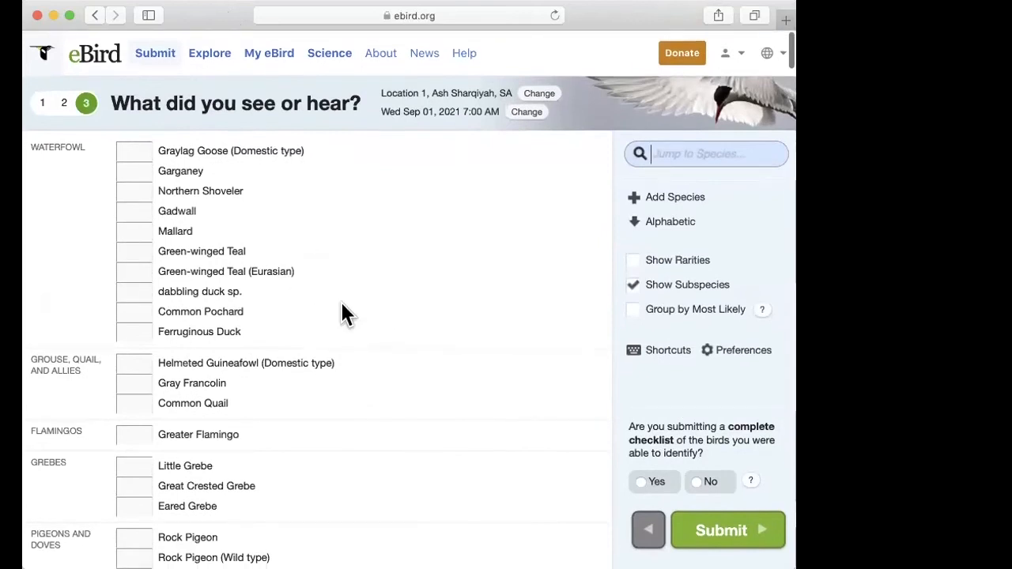
scroll(361, 375, down, 4)
scroll(360, 376, up, 4)
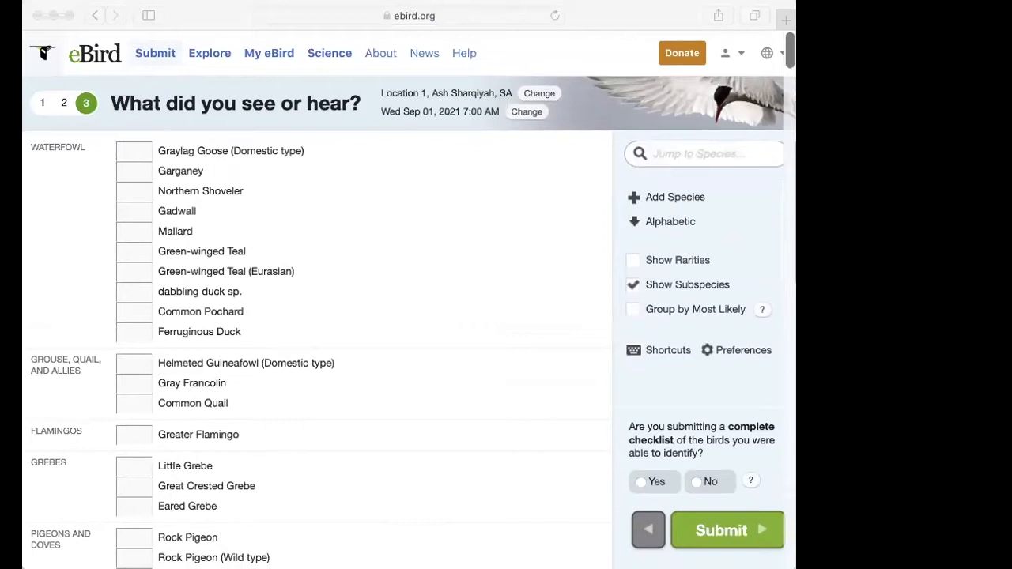
click(580, 209)
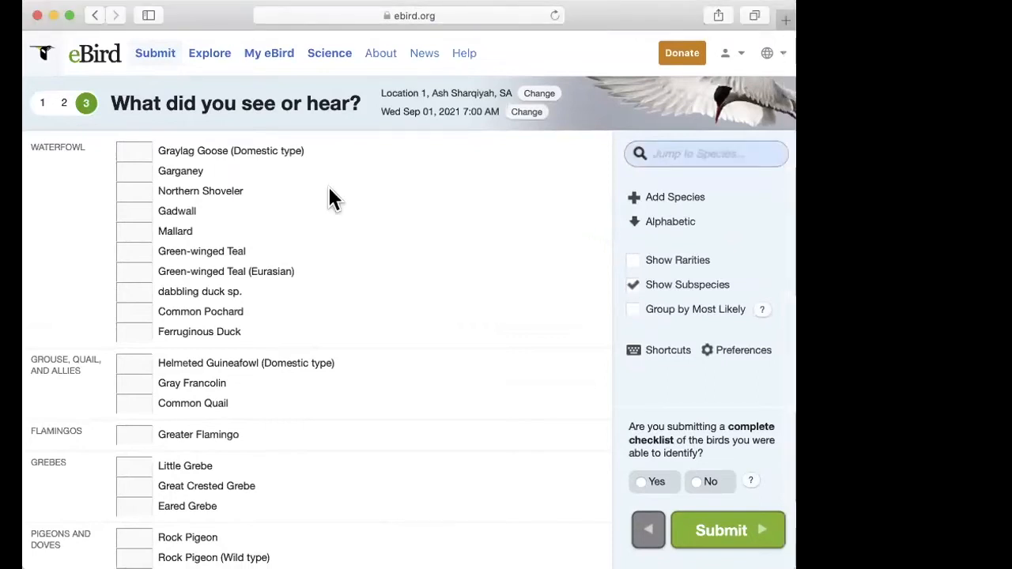
click(30, 208)
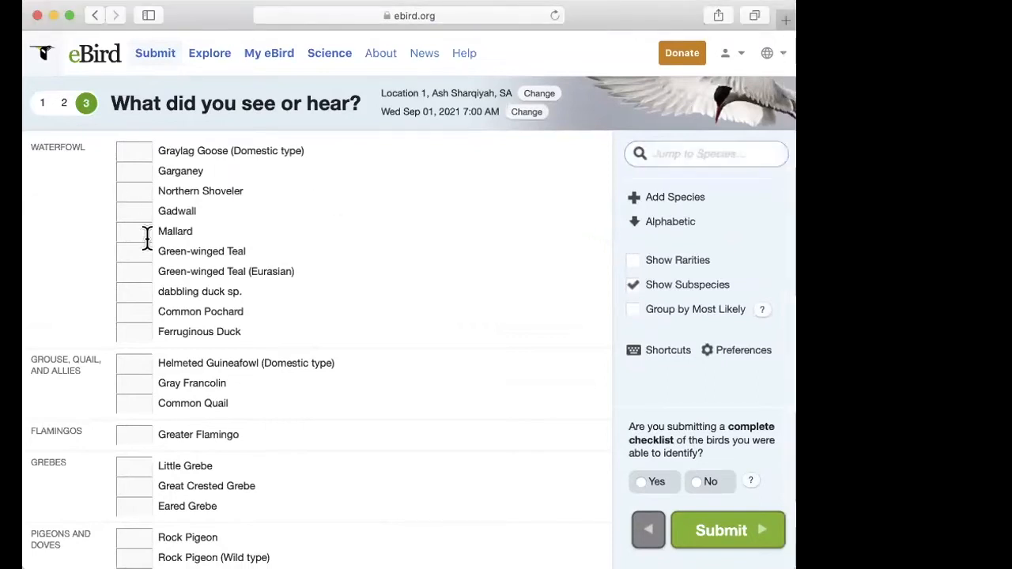
click(139, 294)
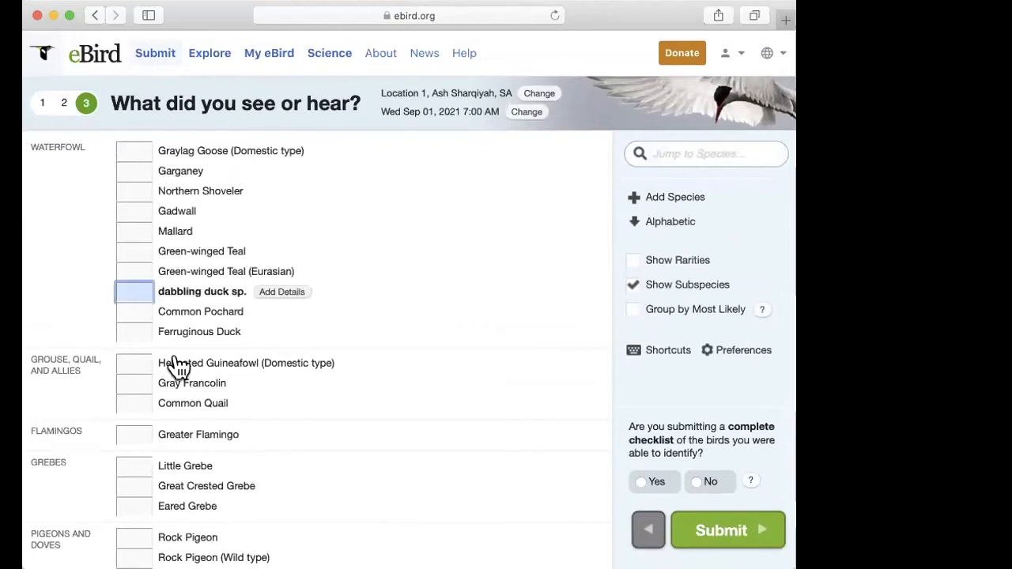
Step: Enter a count of 10 for Rock Pigeon (Feral Pigeon) under Pigeons and Doves
scroll(169, 361, down, 5)
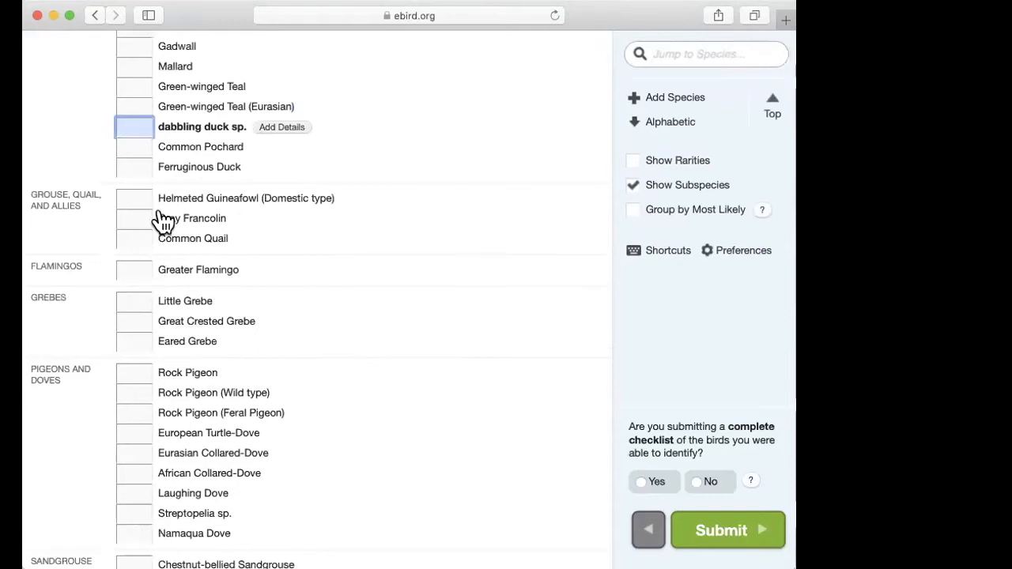
scroll(162, 281, down, 5)
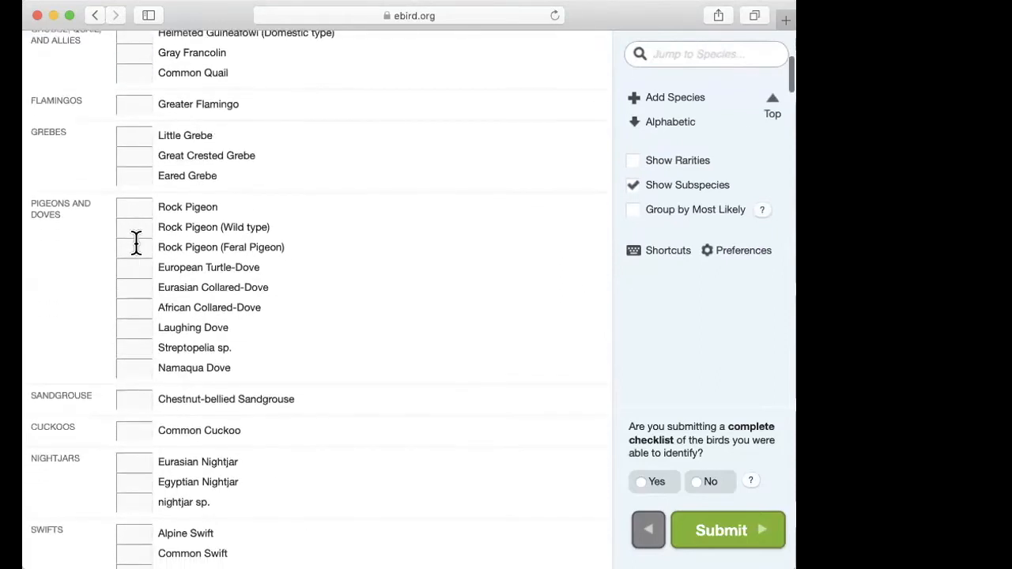
click(135, 244)
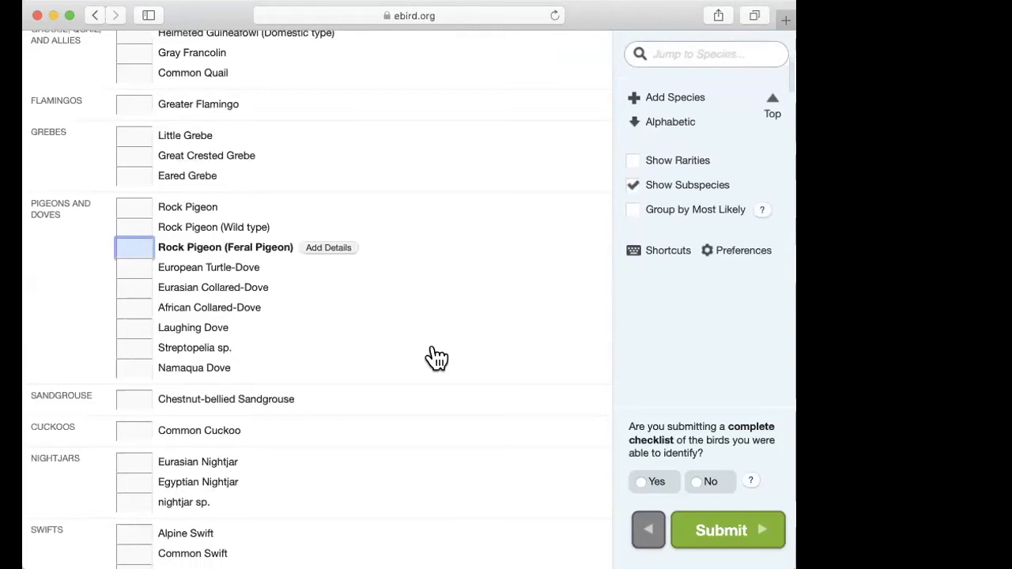
text(10)
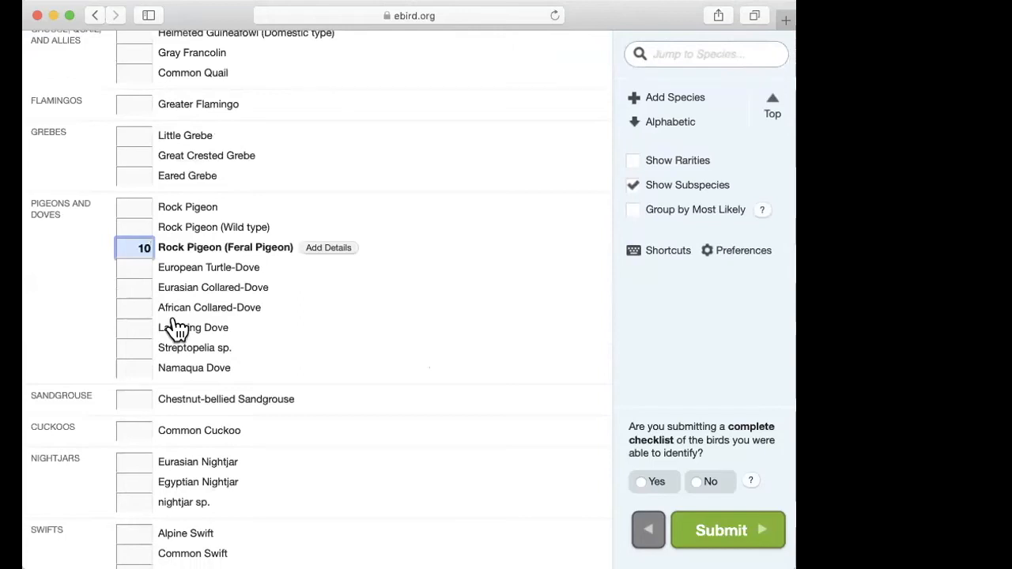
click(83, 292)
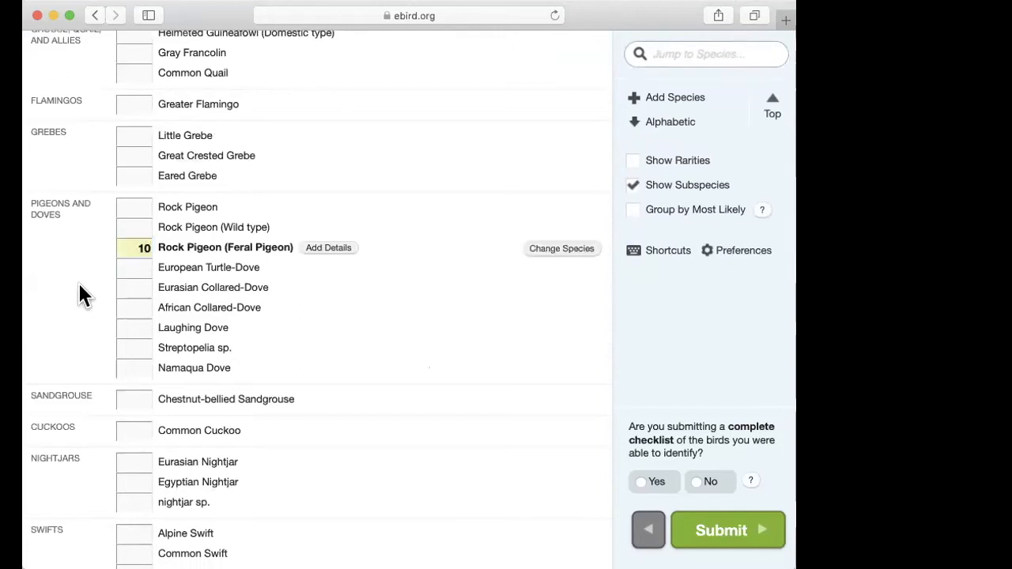
click(870, 256)
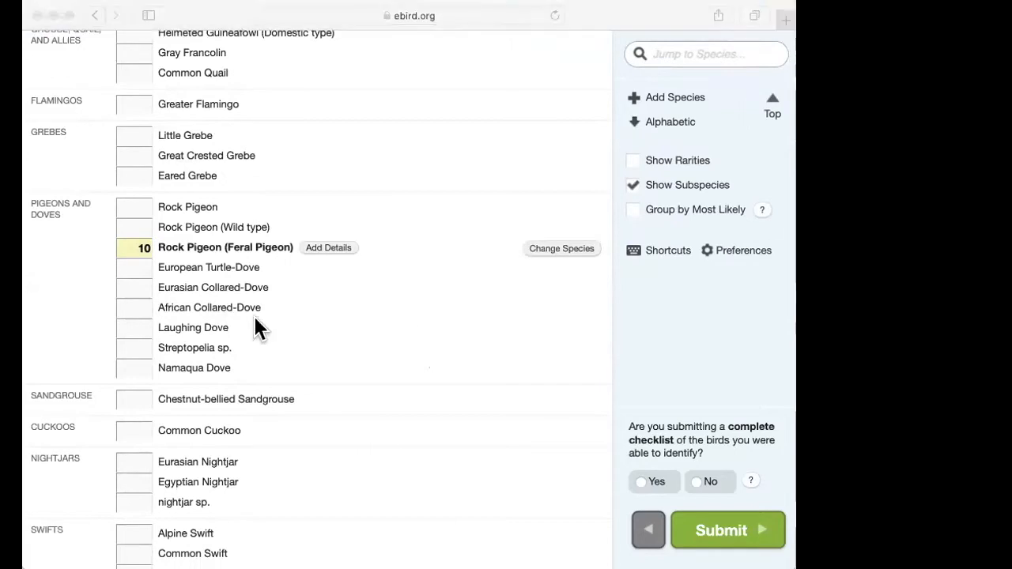
Step: Enter X as the count for Black-winged Stilt under Shorebirds
scroll(87, 366, down, 3)
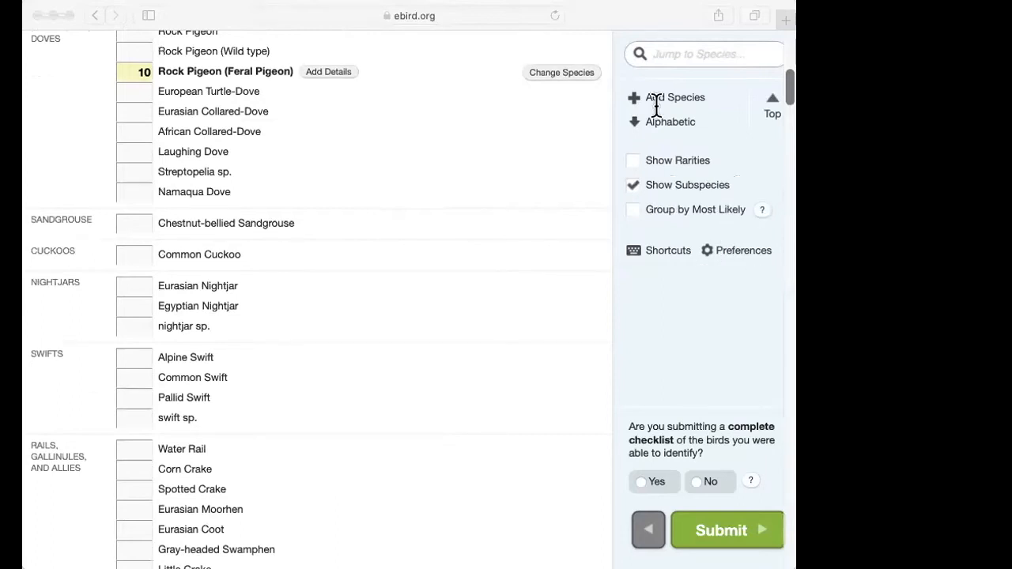
click(522, 154)
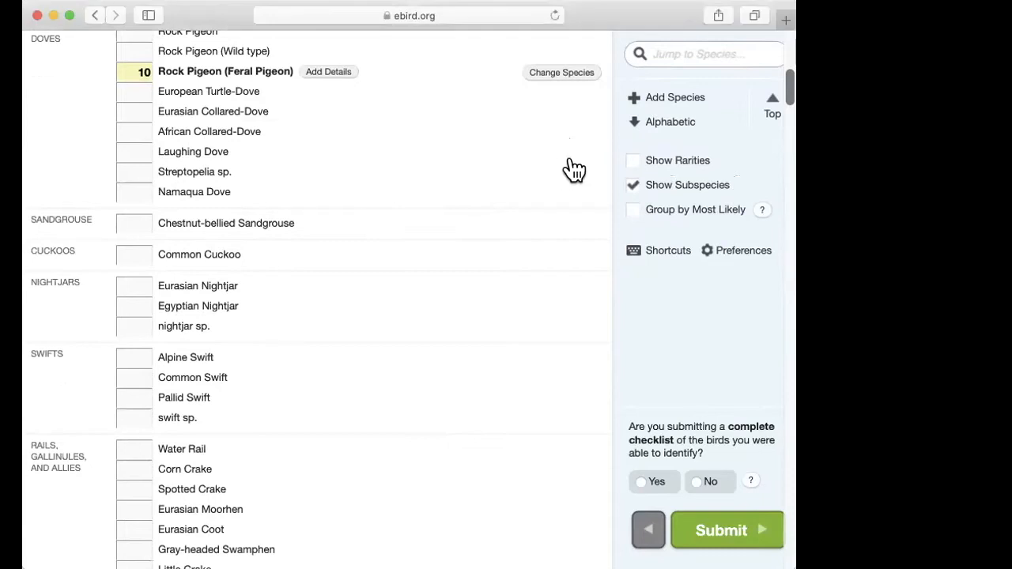
scroll(574, 169, up, 2)
scroll(333, 245, down, 5)
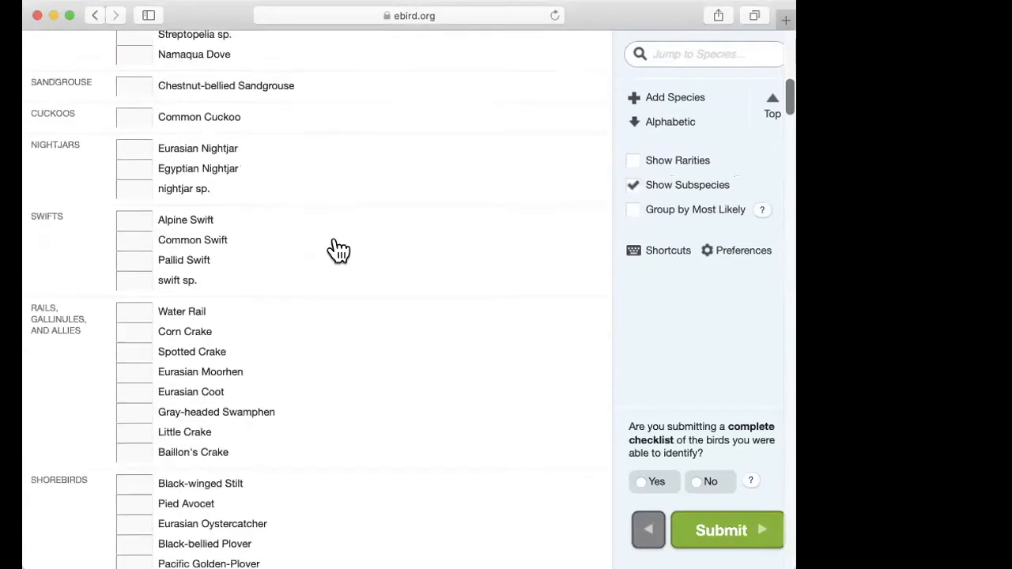
scroll(339, 250, up, 2)
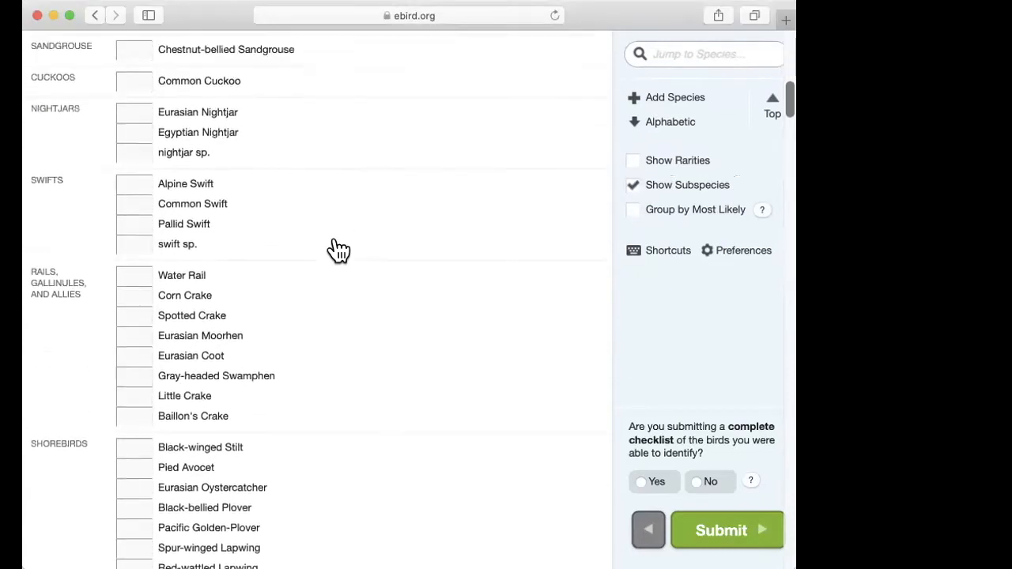
scroll(338, 250, down, 2)
scroll(338, 250, down, 3)
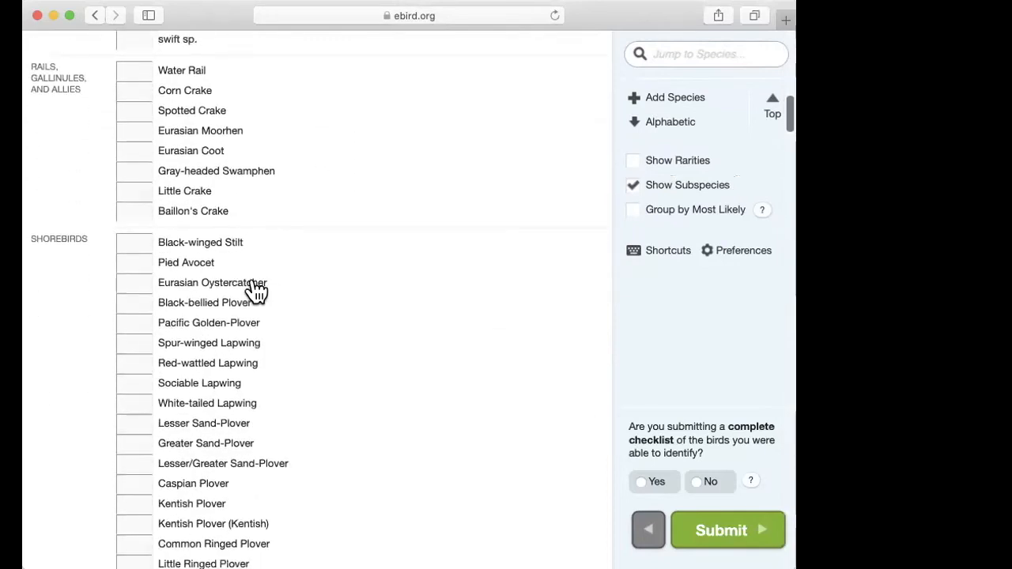
click(136, 237)
text(X)
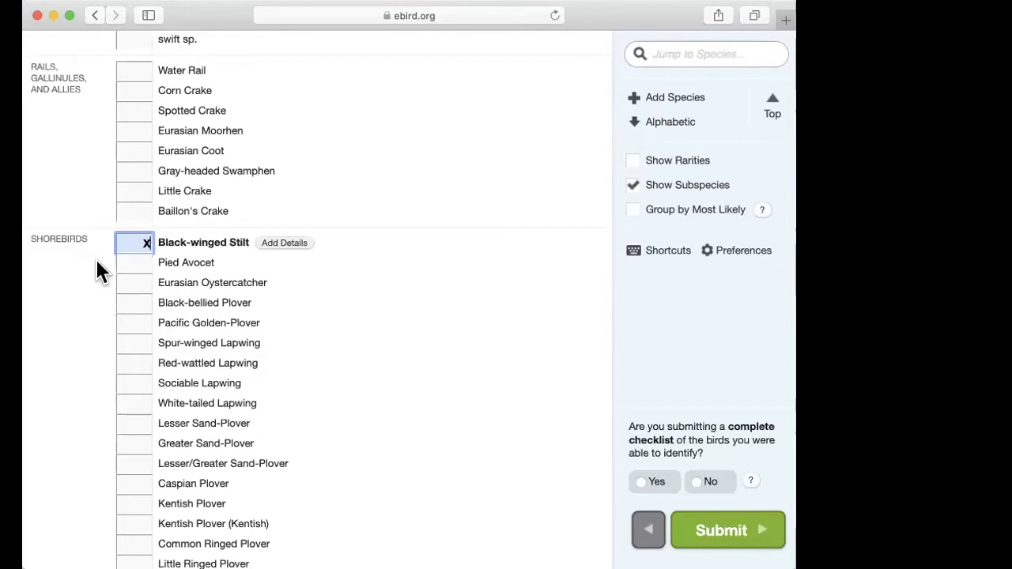
key(super+Tab)
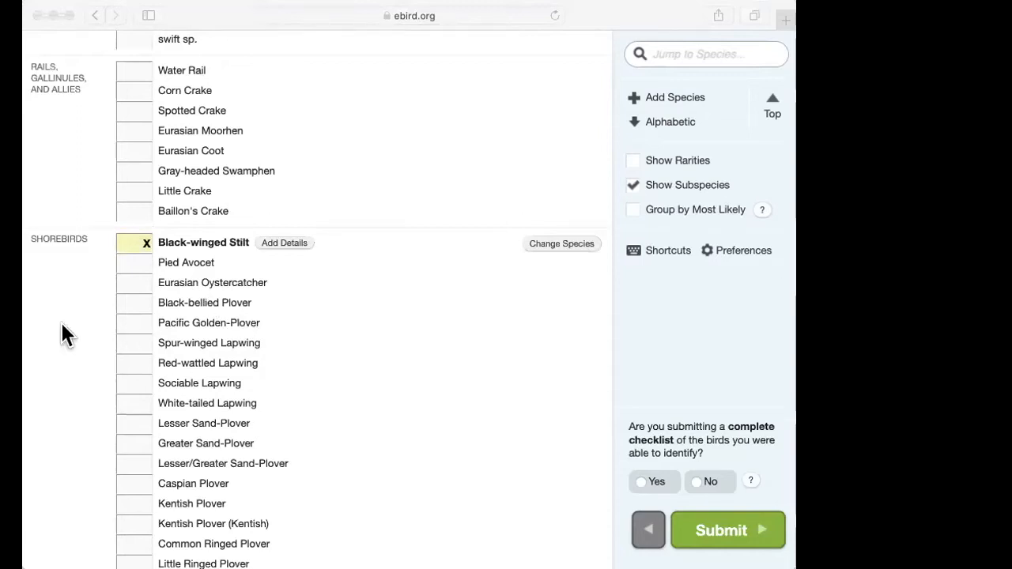
key(super+Tab)
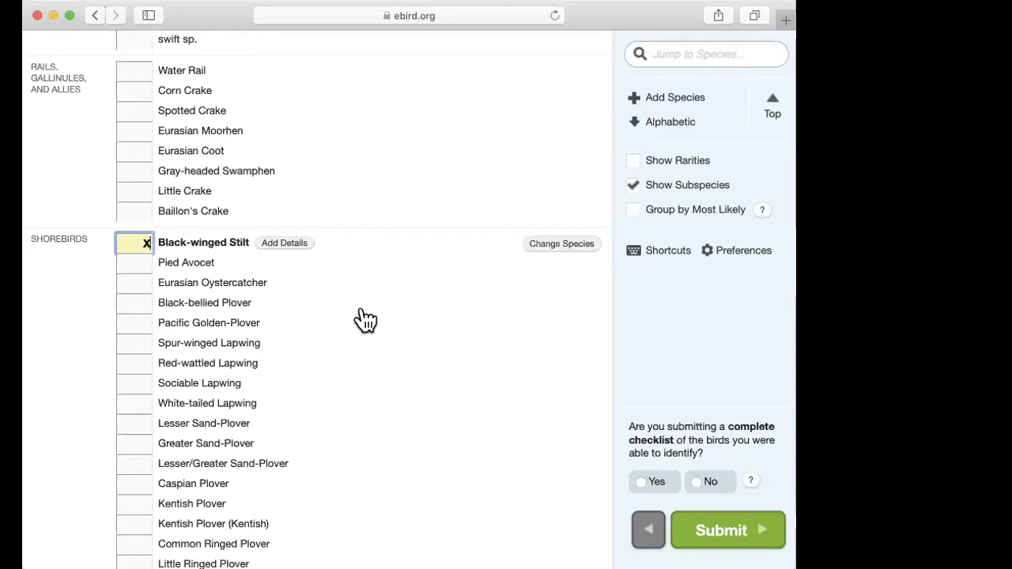
Step: Set the Black-winged Stilt count to 150
key(BackSpace)
text(150)
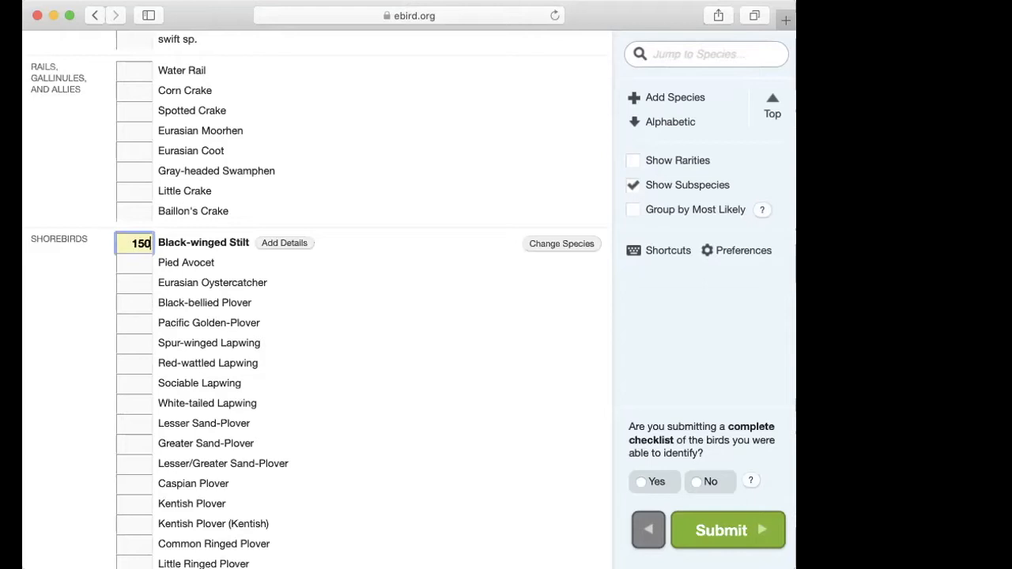
click(55, 307)
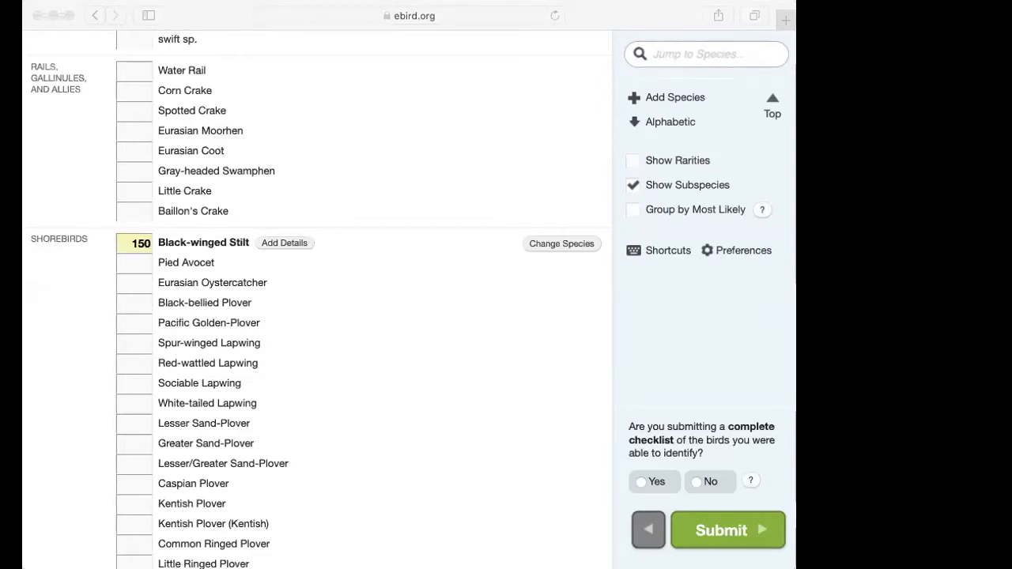
click(87, 270)
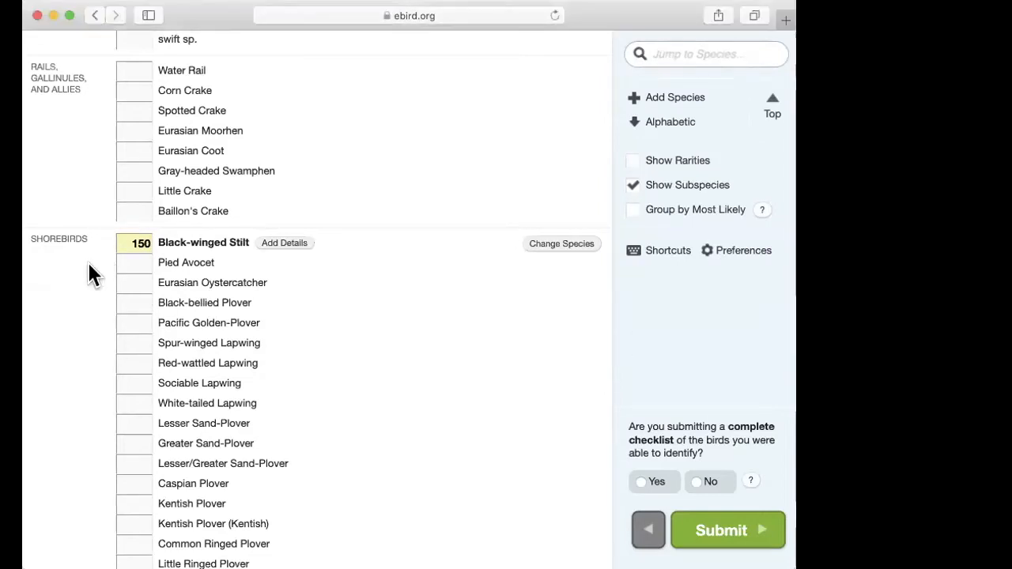
click(376, 91)
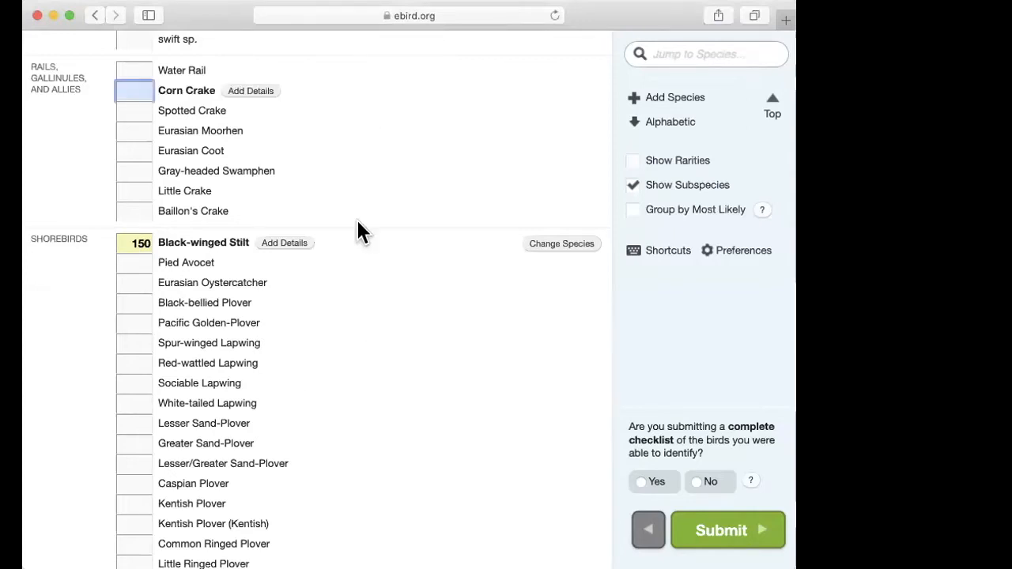
Step: Hide the subspecies in the species list and show them again
scroll(293, 435, down, 5)
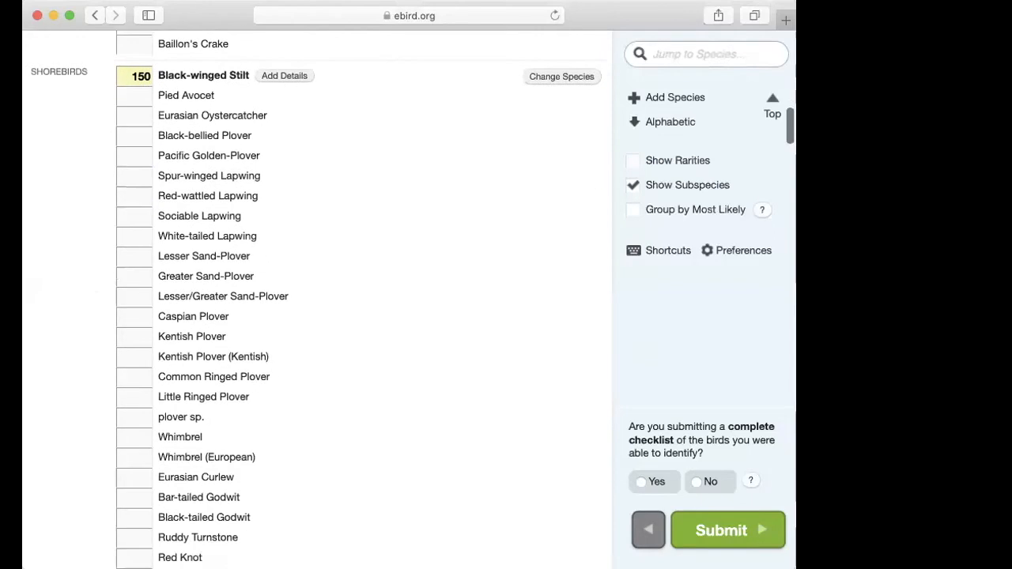
scroll(693, 316, up, 3)
scroll(693, 322, up, 7)
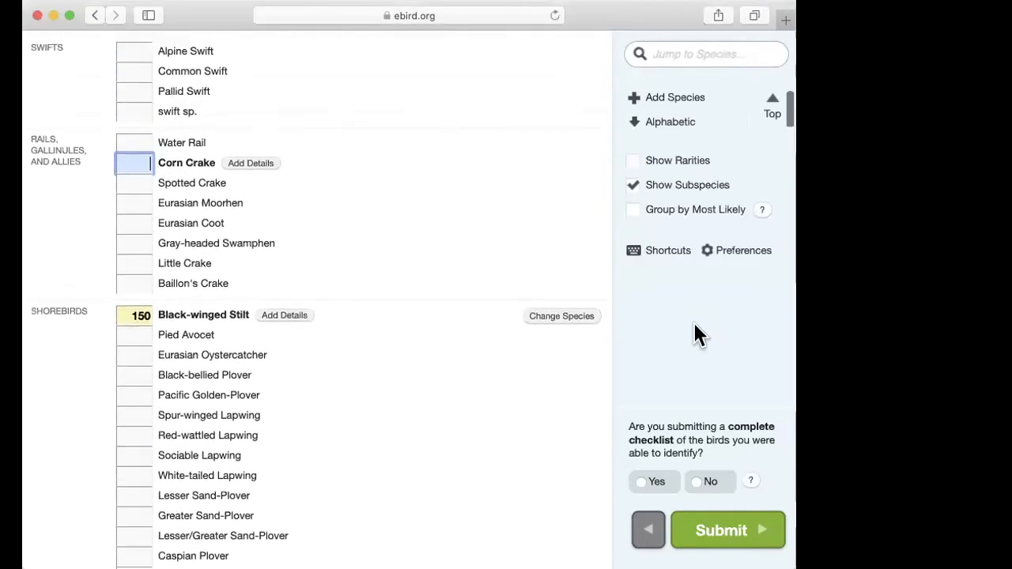
click(635, 188)
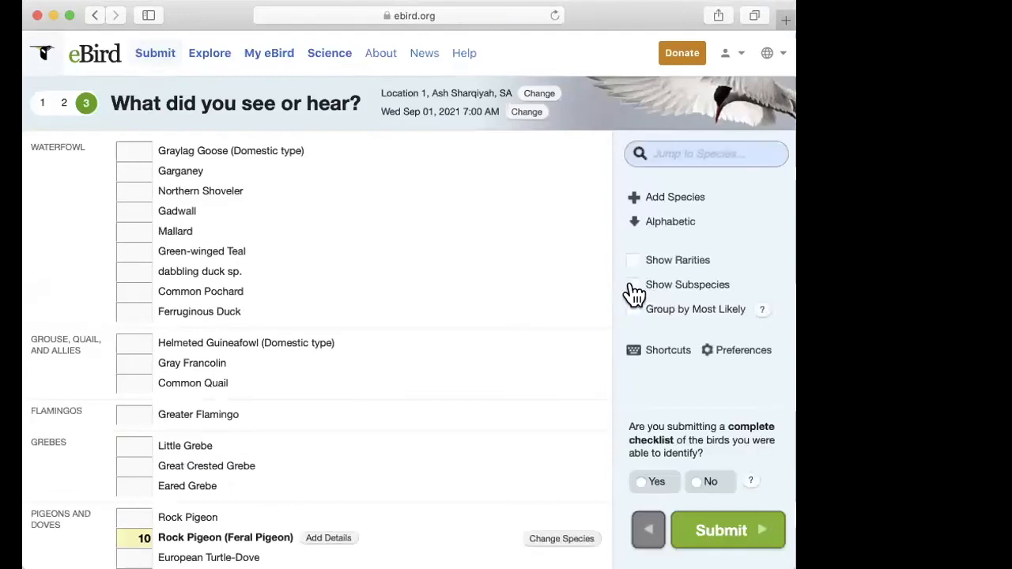
click(635, 288)
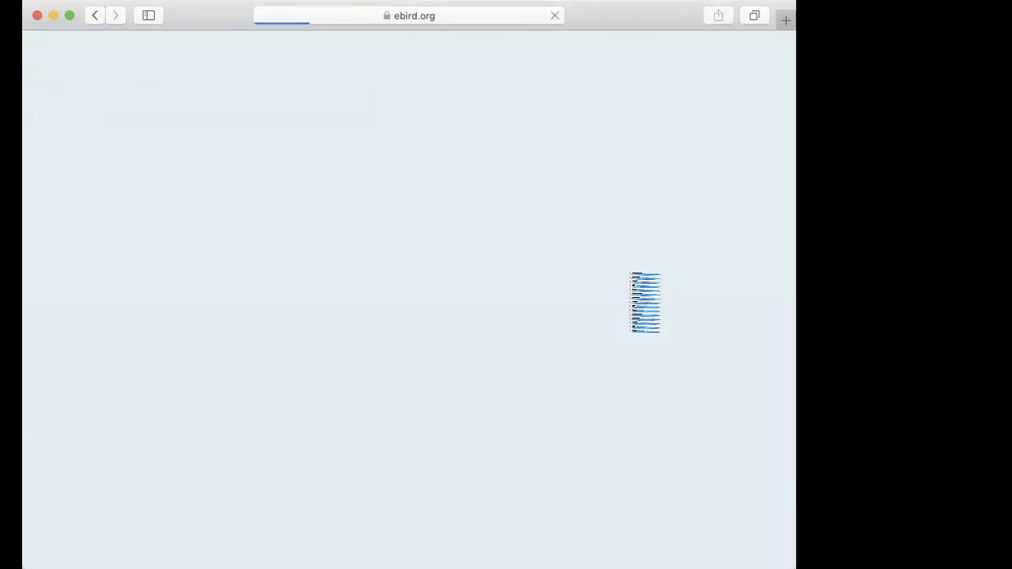
Step: Search the page for "yellow wag" and go to the Western Yellow Wagtail count field under Wagtails and Pipits
scroll(517, 395, down, 2)
scroll(517, 395, down, 20)
scroll(517, 395, down, 20)
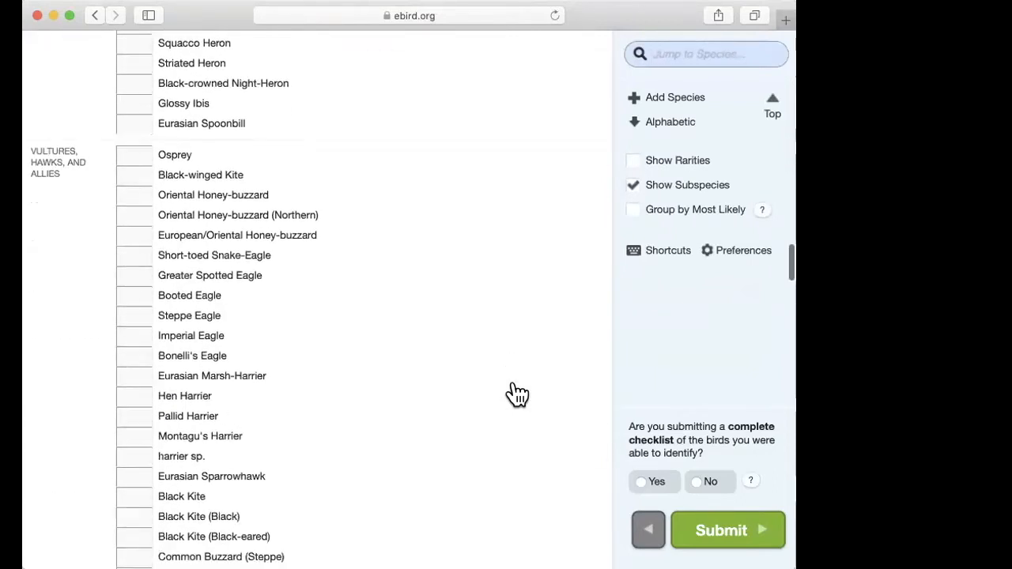
key(super+f)
text(yellow wag)
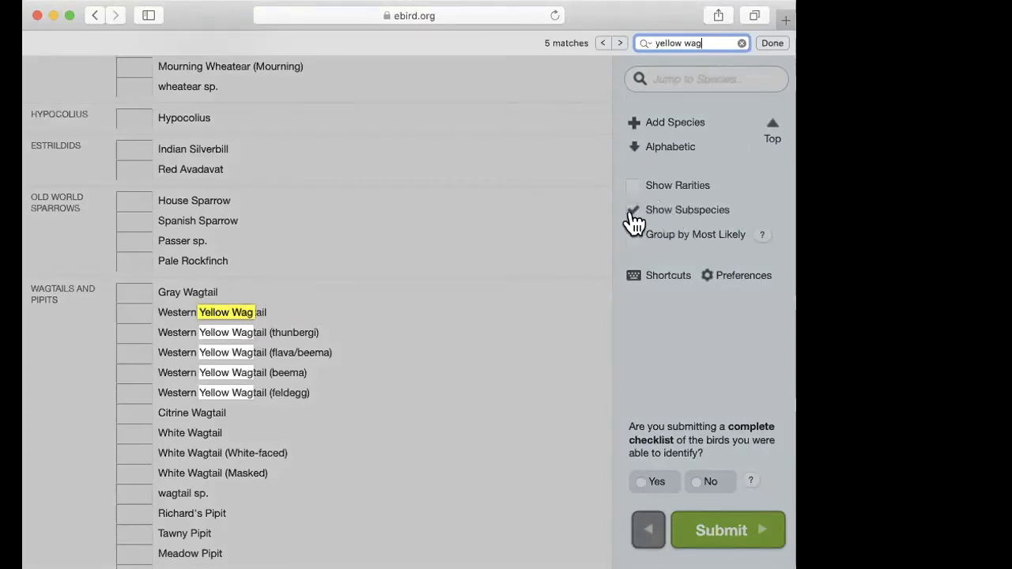
click(157, 317)
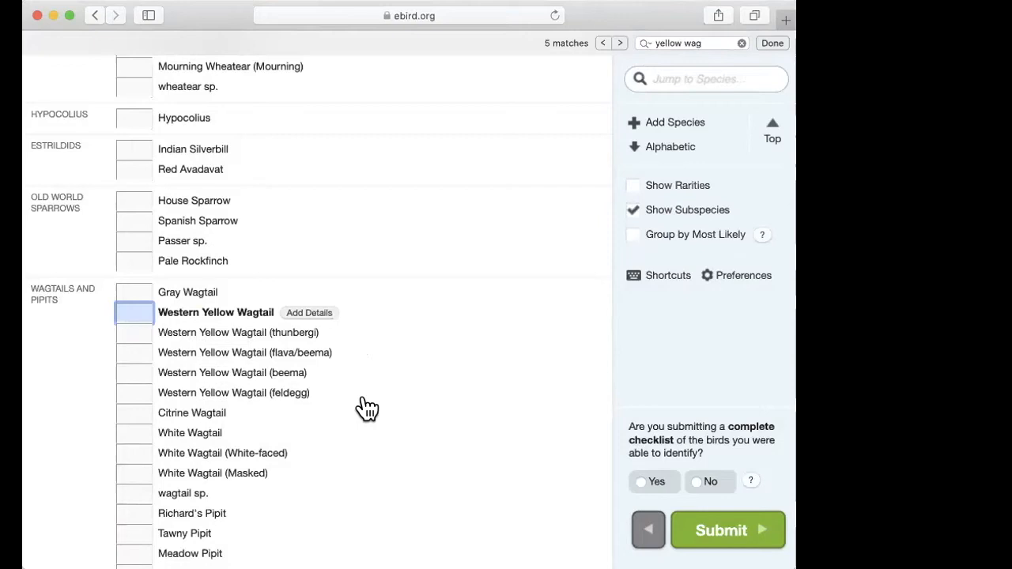
click(647, 348)
scroll(353, 400, up, 15)
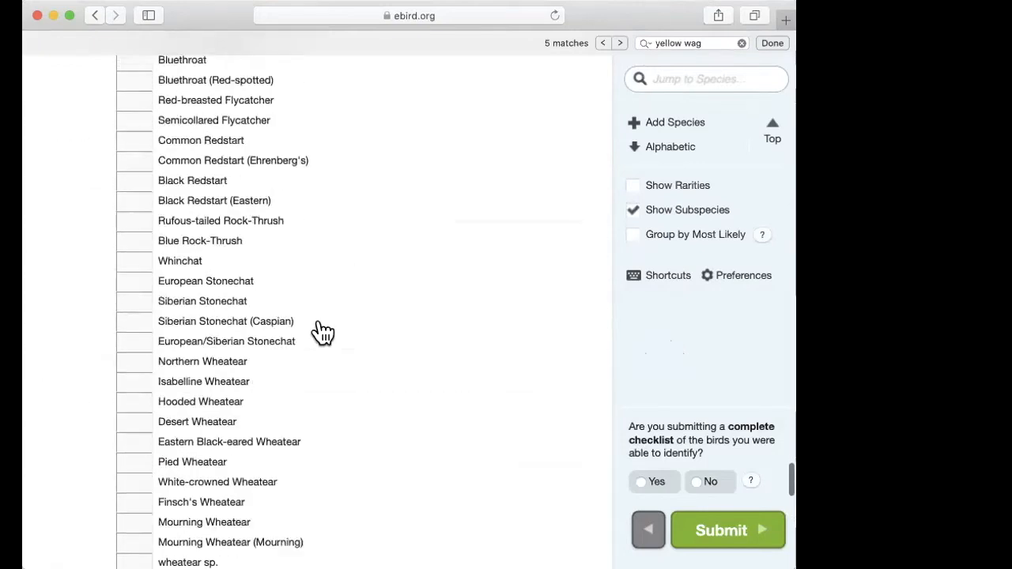
Step: Show rarities in the checklist's species list
scroll(322, 332, up, 20)
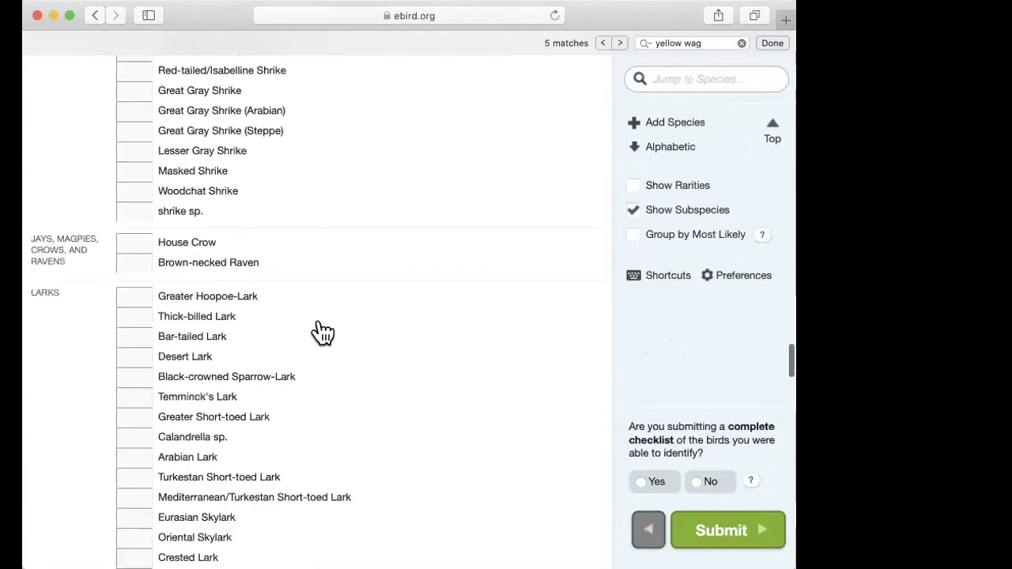
scroll(323, 332, up, 20)
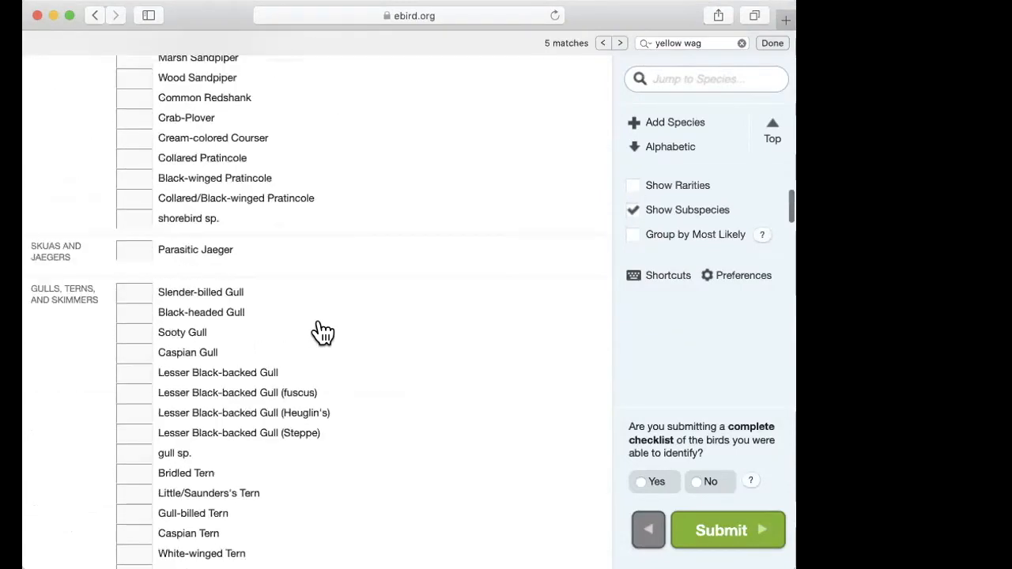
scroll(323, 332, up, 20)
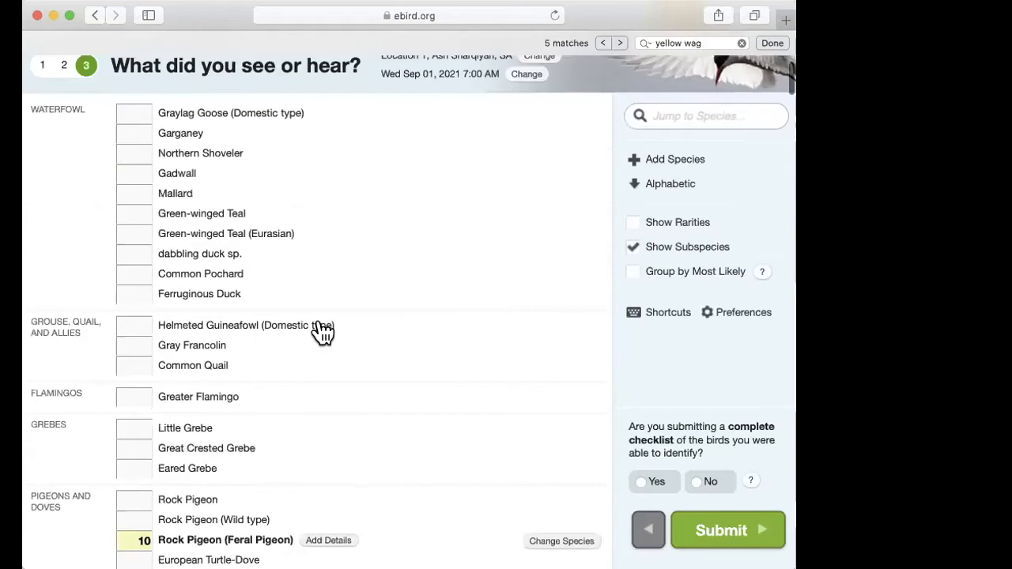
scroll(419, 429, down, 2)
scroll(421, 429, up, 2)
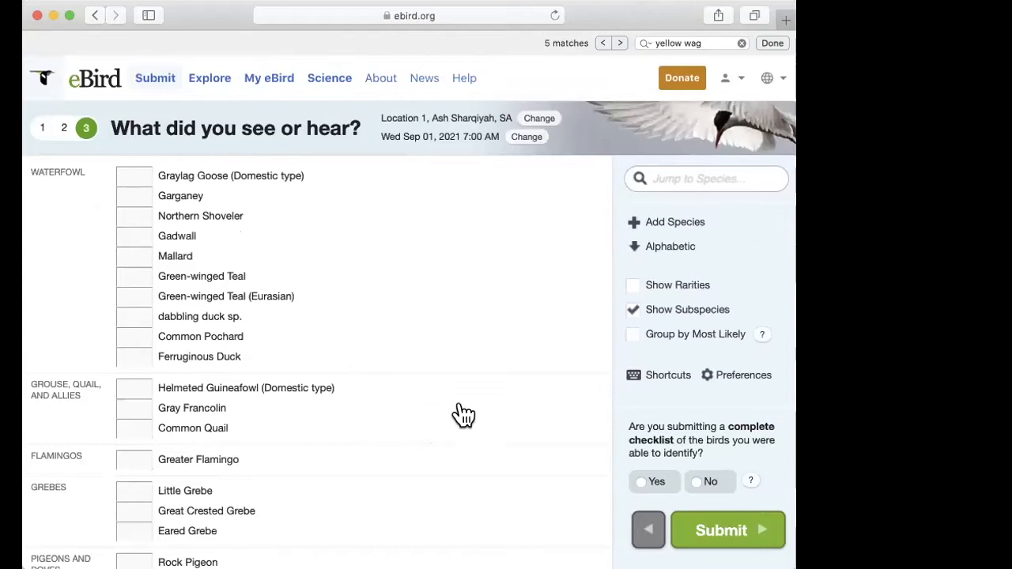
click(636, 286)
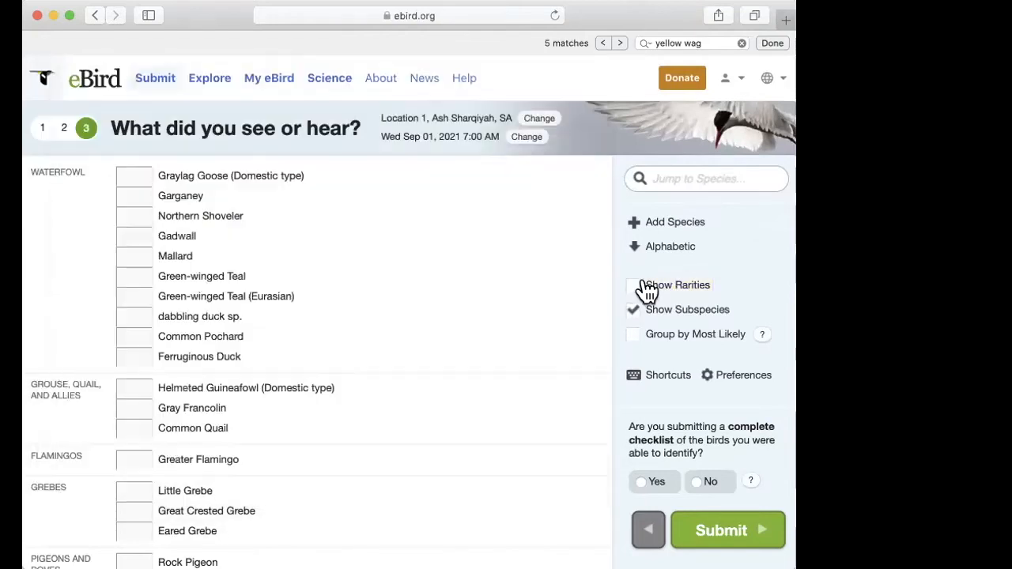
click(643, 286)
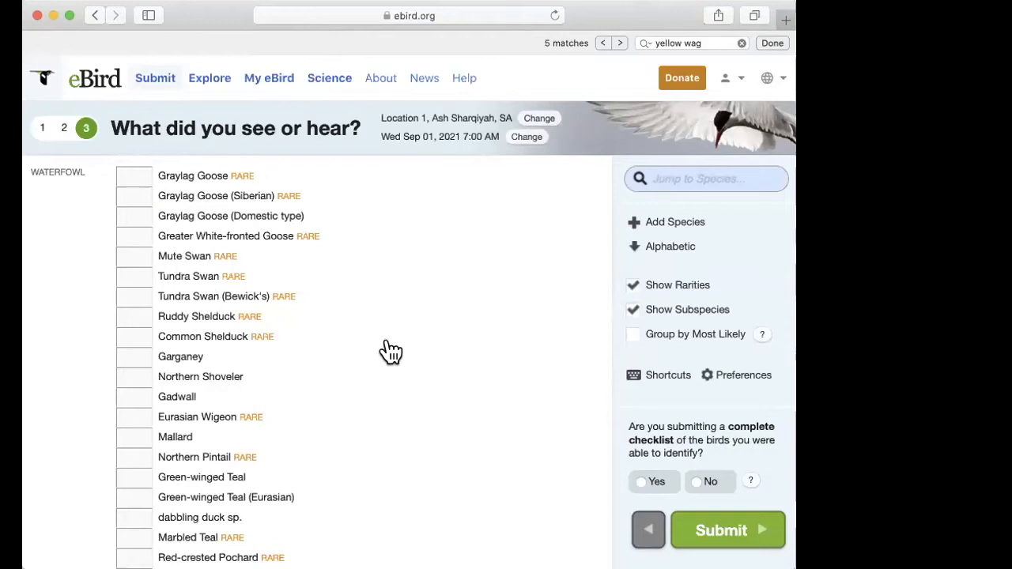
Step: Enter 1 as the count for Eurasian Wigeon under Waterfowl and open its details section
scroll(406, 393, down, 5)
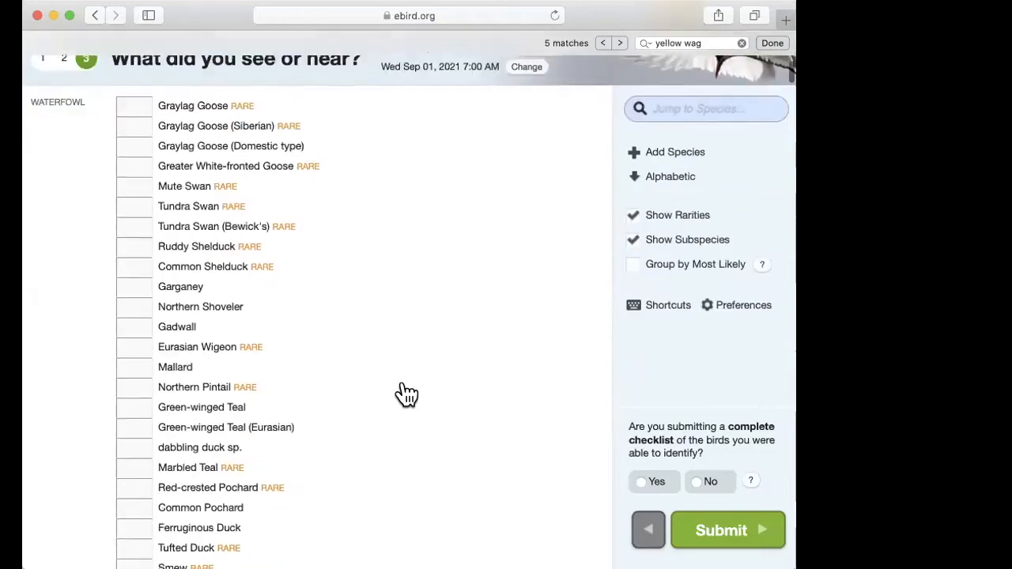
scroll(406, 393, down, 2)
scroll(406, 393, down, 6)
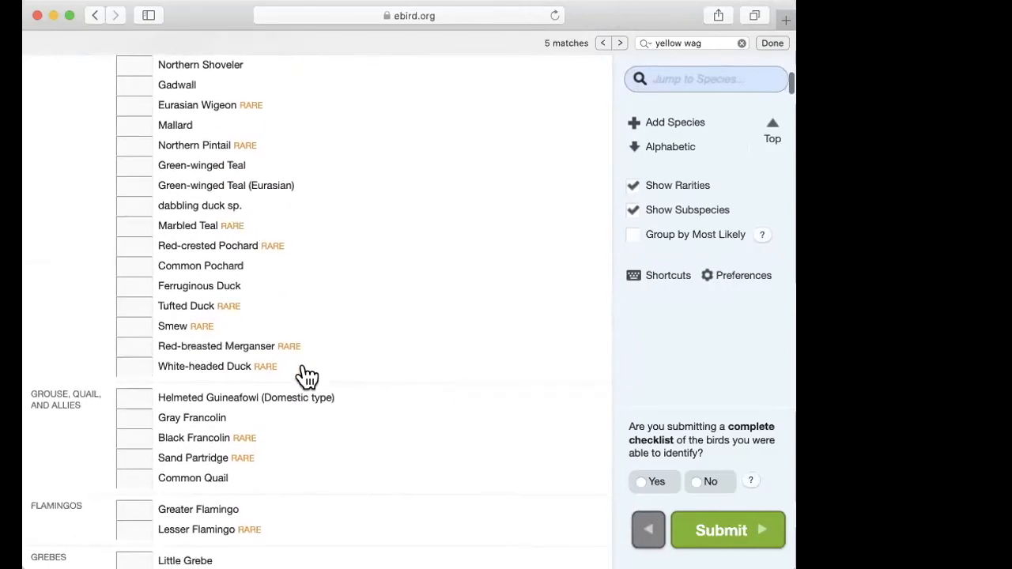
scroll(312, 474, down, 2)
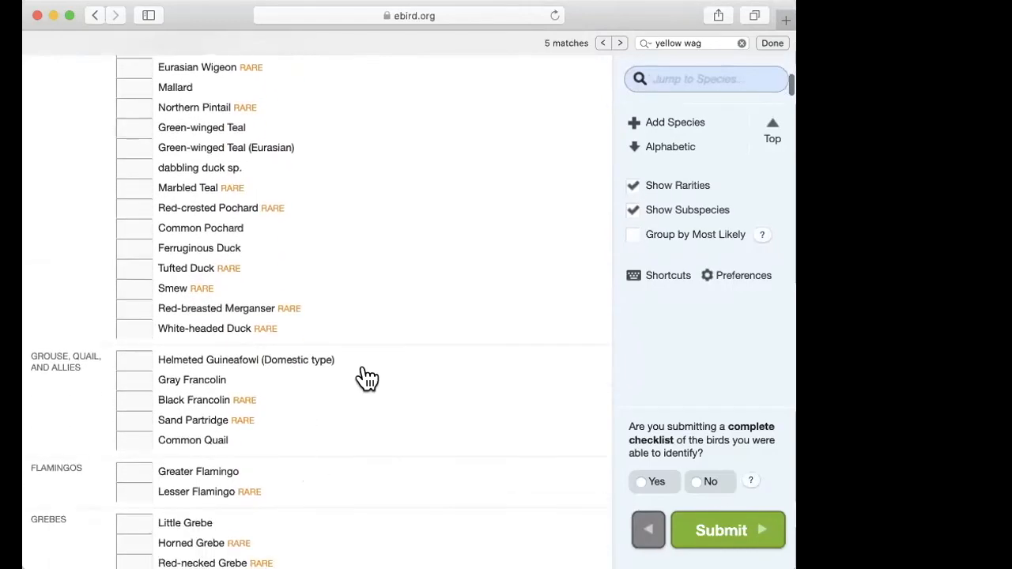
scroll(372, 375, up, 15)
scroll(373, 375, down, 2)
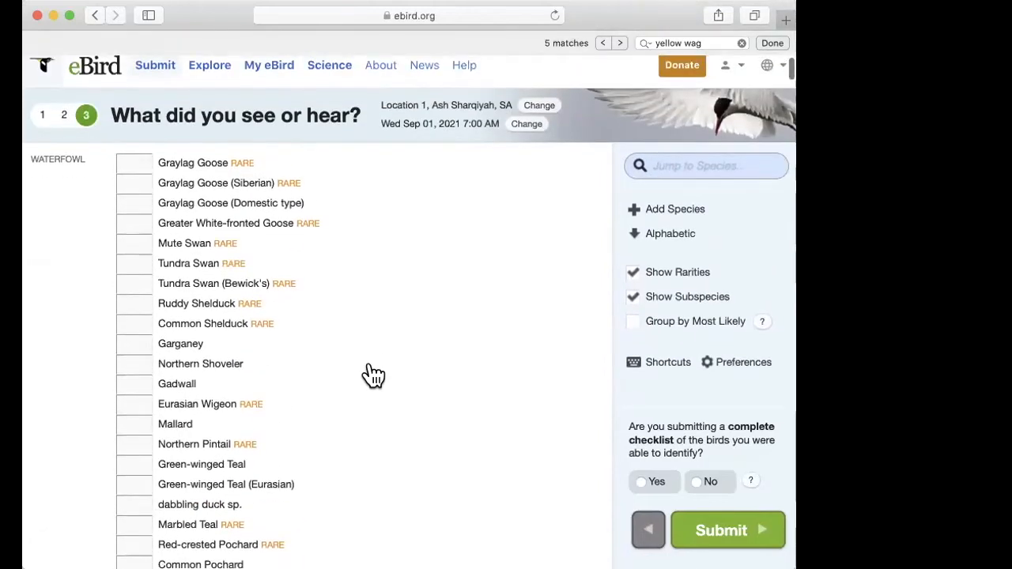
click(149, 350)
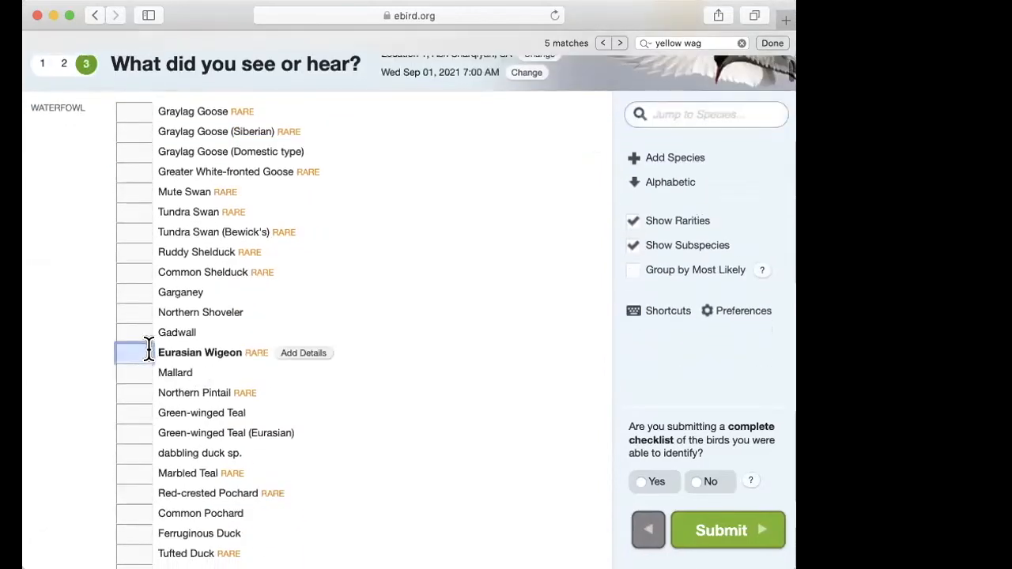
text(1)
click(308, 357)
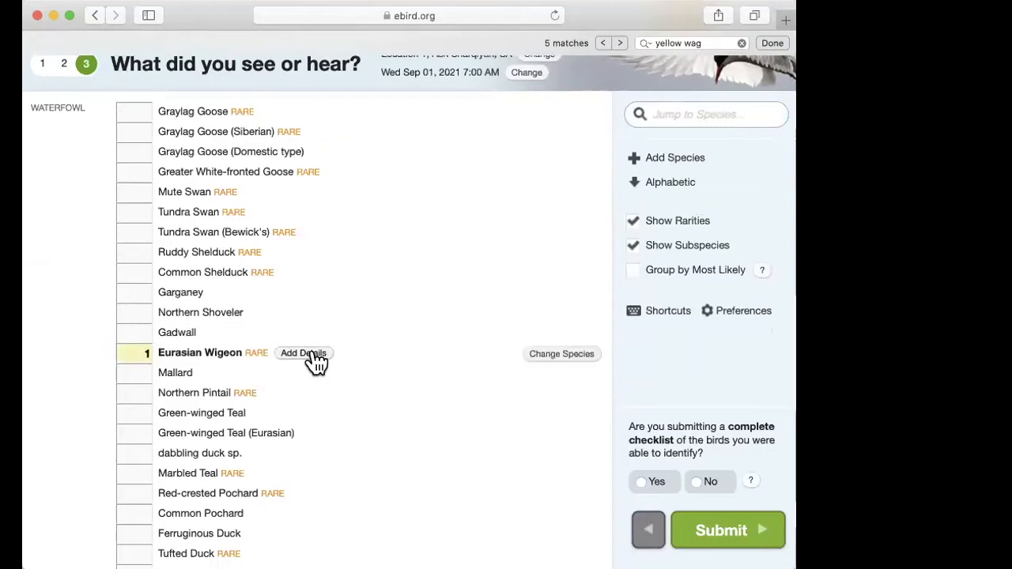
click(314, 357)
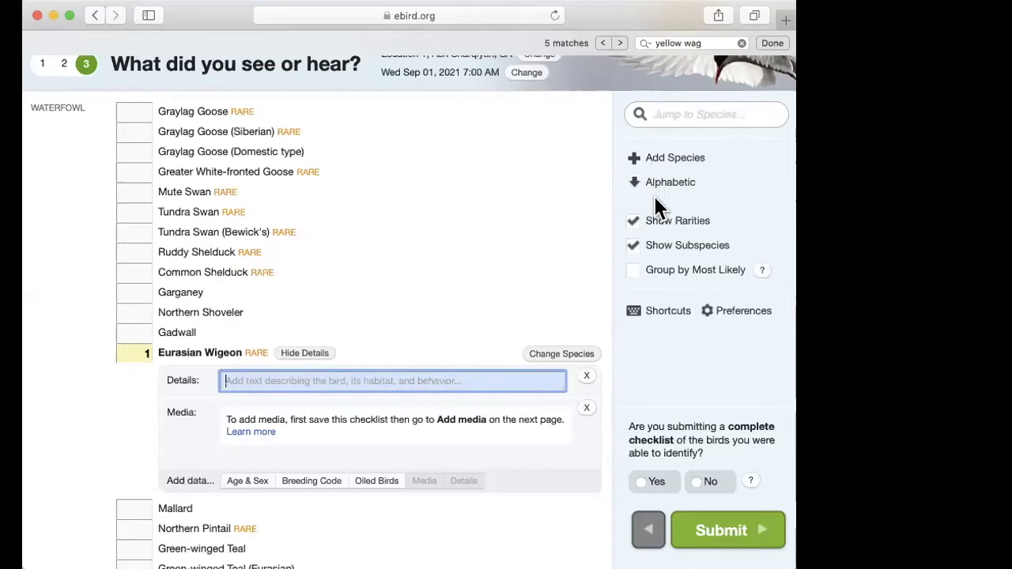
Step: Clear the Eurasian Wigeon count
click(338, 289)
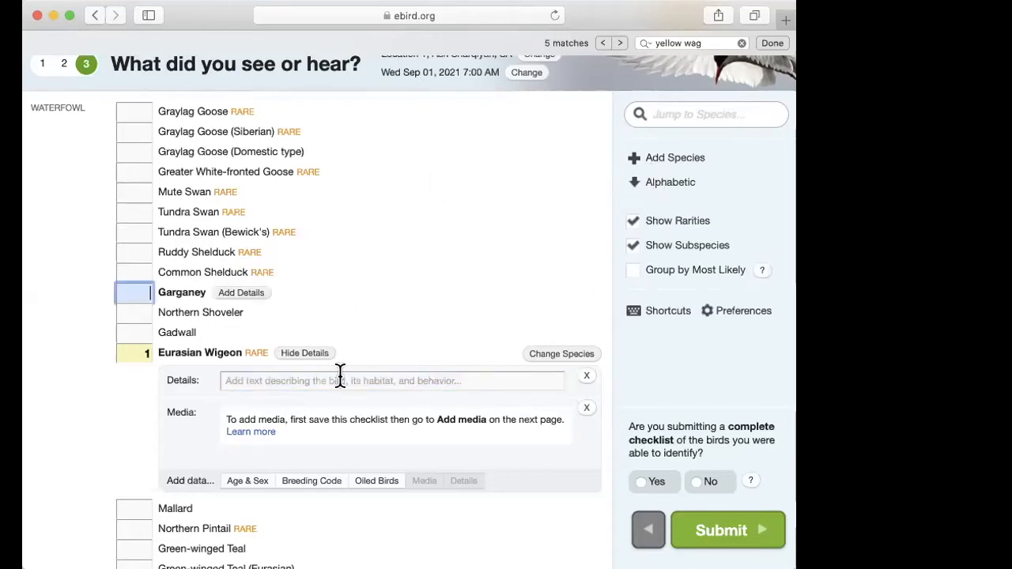
click(399, 380)
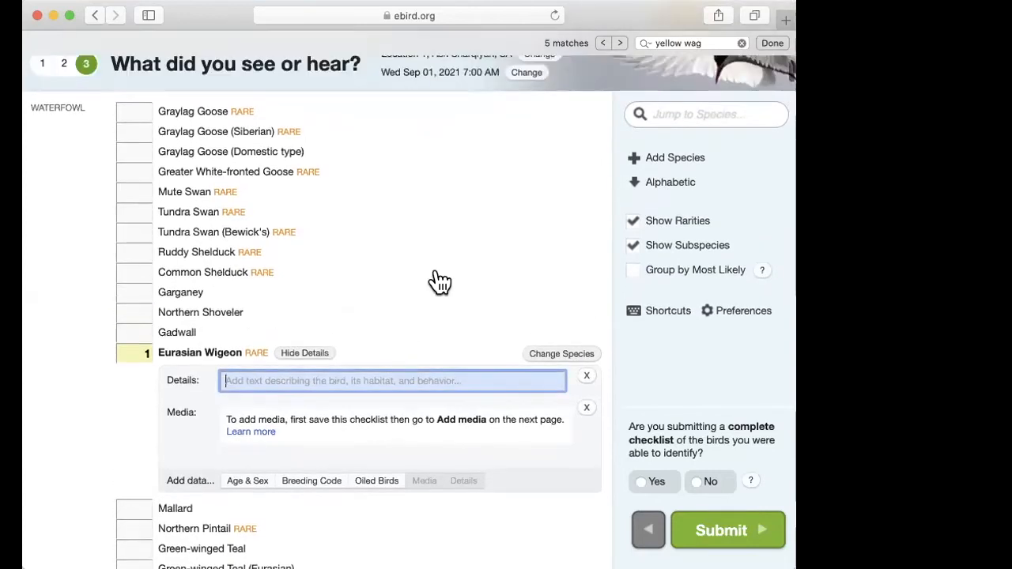
scroll(435, 293, up, 2)
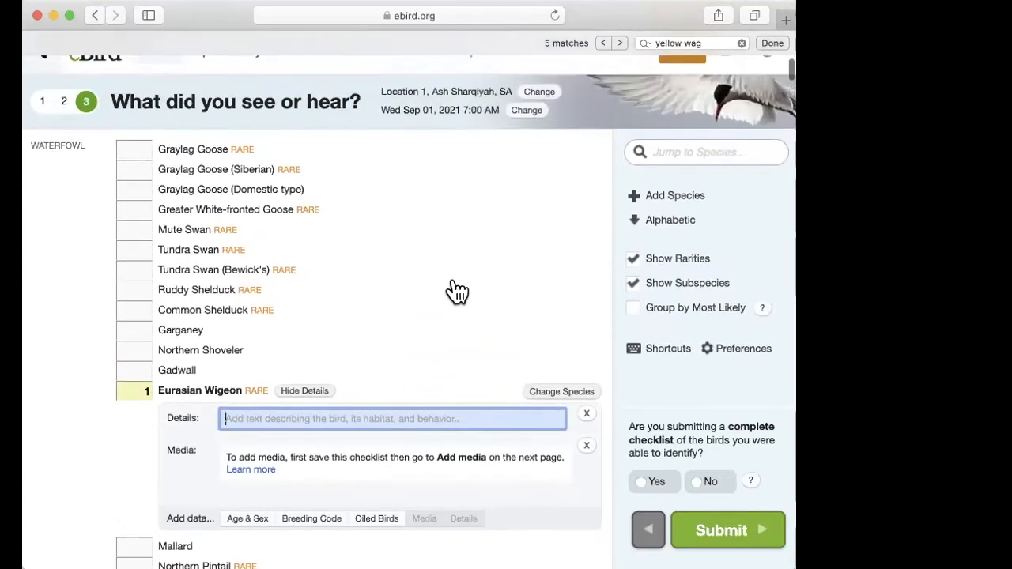
scroll(458, 292, down, 3)
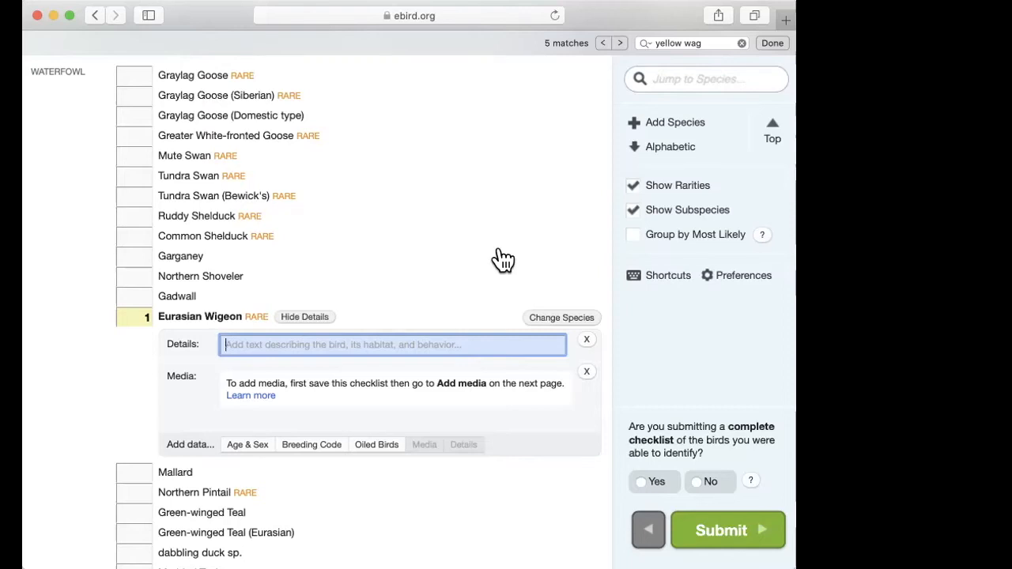
click(148, 315)
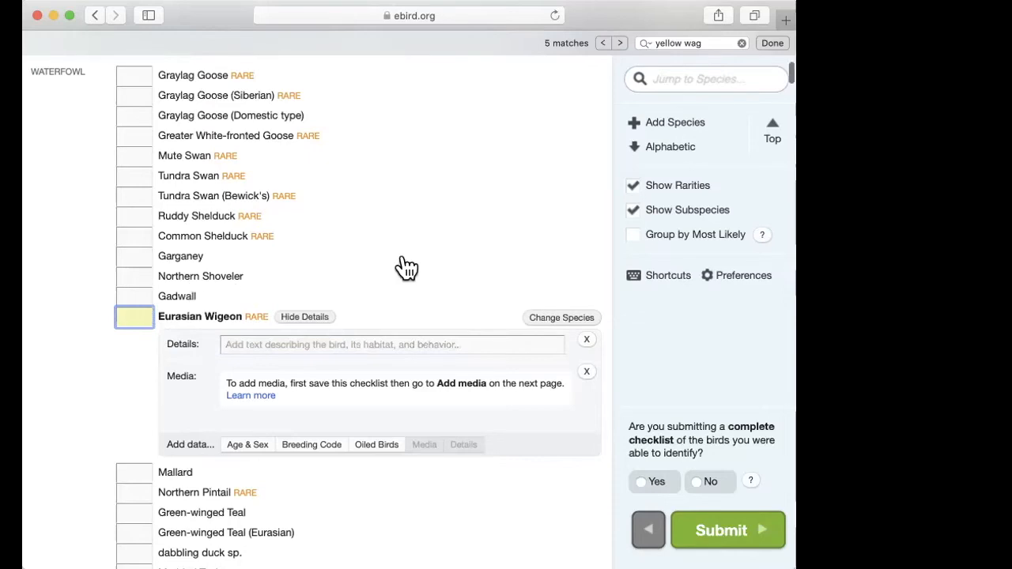
scroll(405, 269, up, 2)
scroll(405, 269, down, 5)
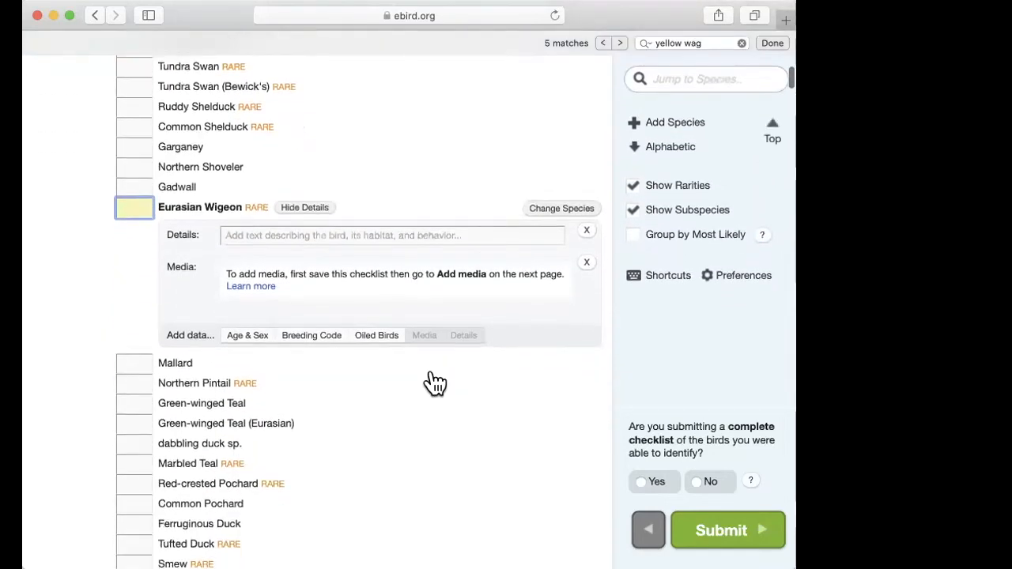
scroll(435, 382, down, 1)
key(super+Tab)
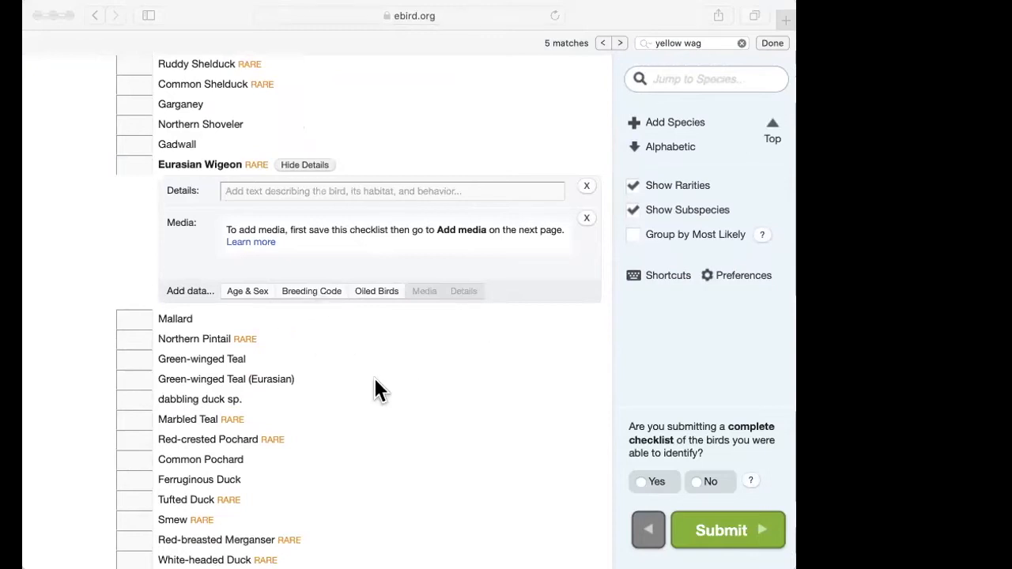
key(super+Tab)
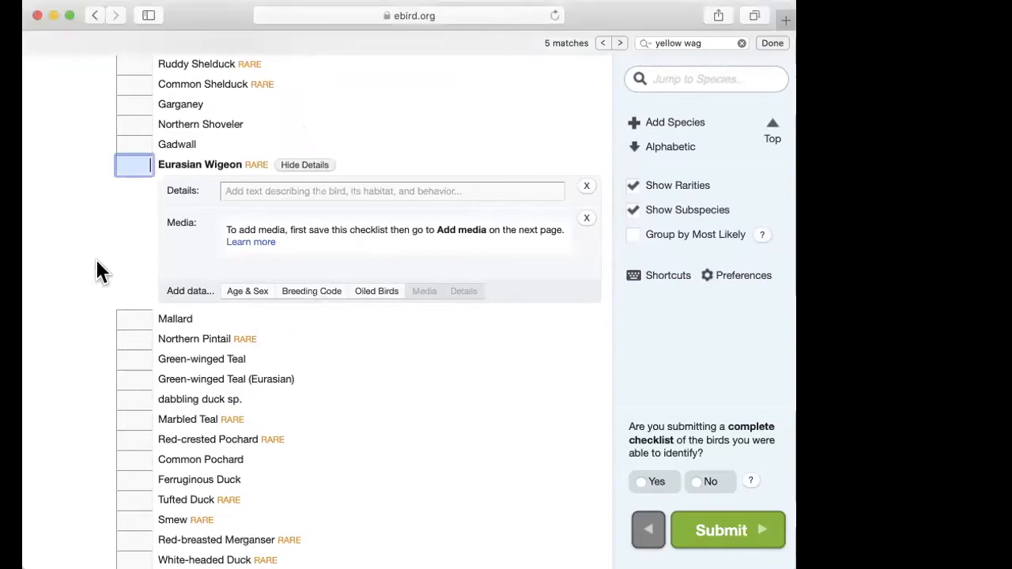
Step: Add the Age & Sex and Breeding Code sections to the Eurasian Wigeon entry and look through the available breeding codes
click(241, 295)
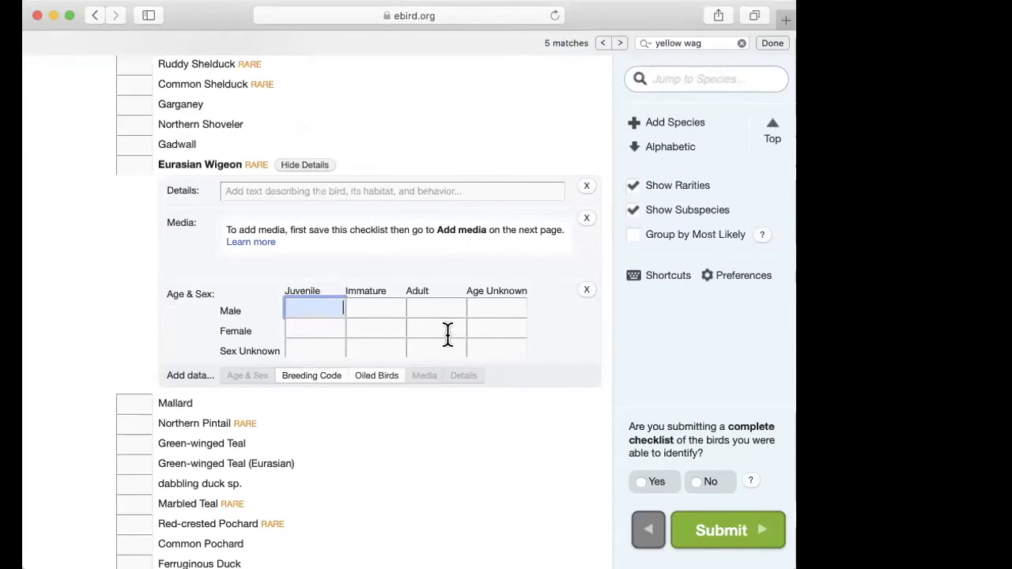
click(321, 375)
click(319, 378)
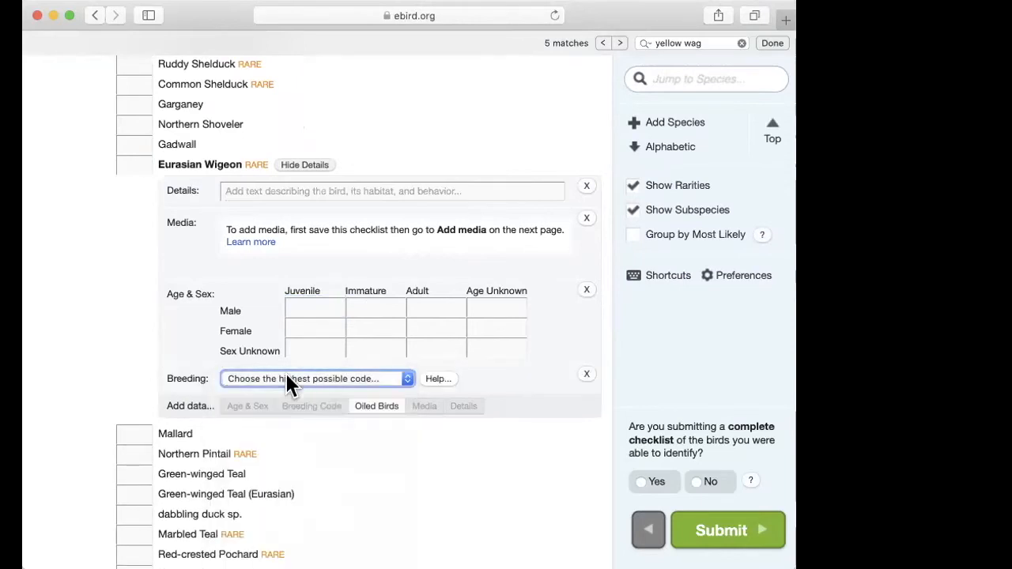
click(403, 377)
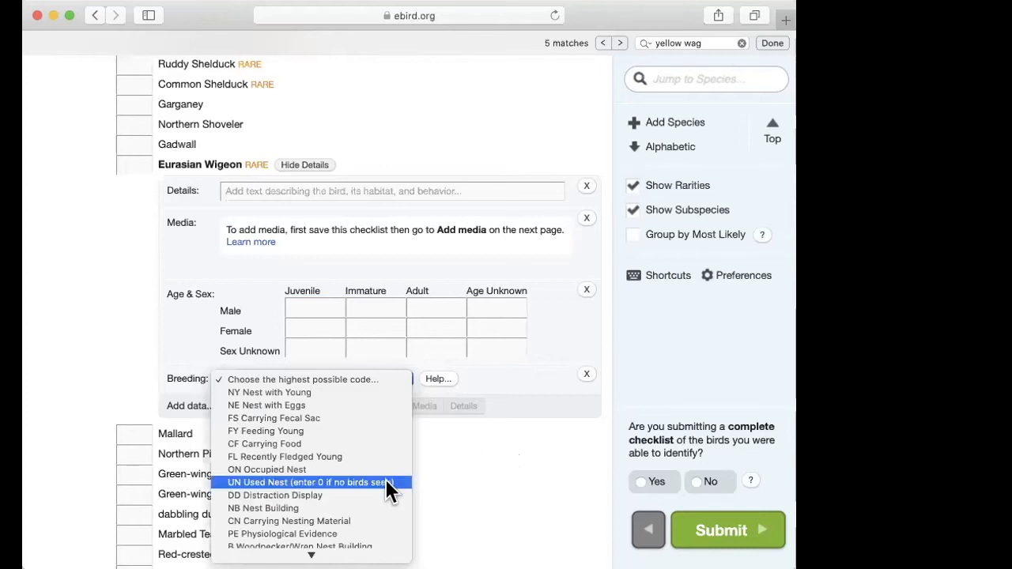
scroll(375, 445, down, 2)
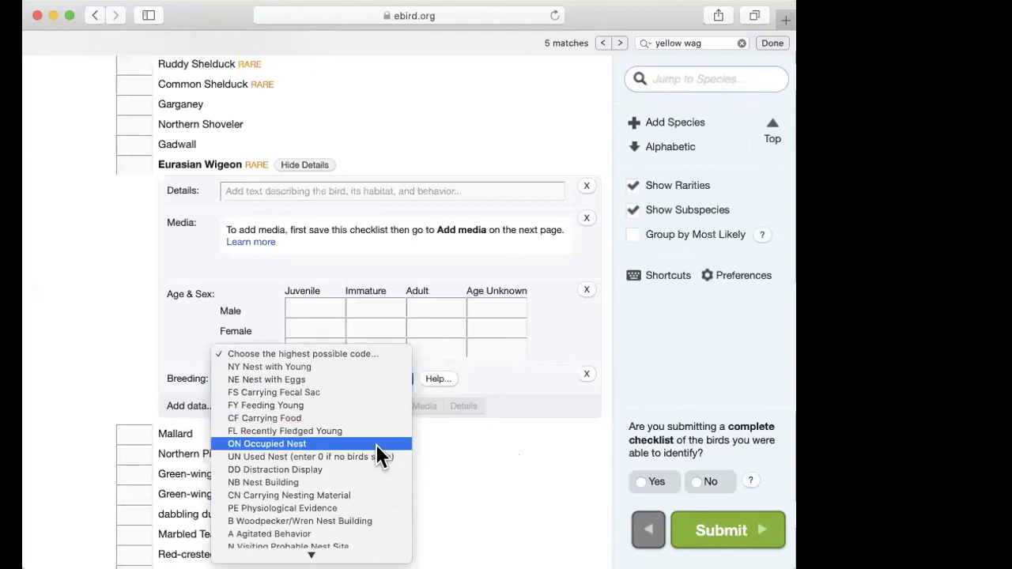
scroll(376, 445, down, 1)
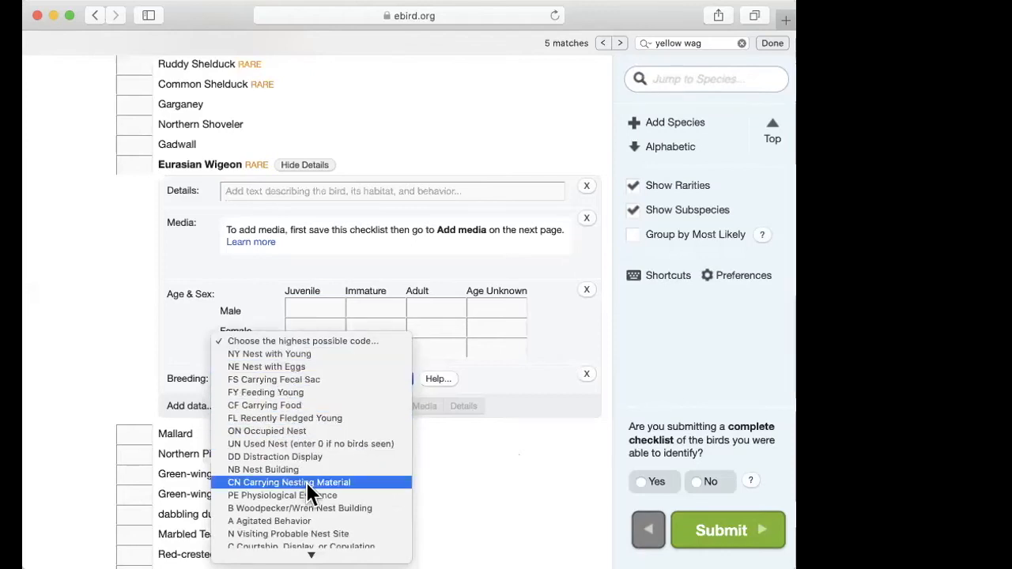
scroll(306, 481, down, 5)
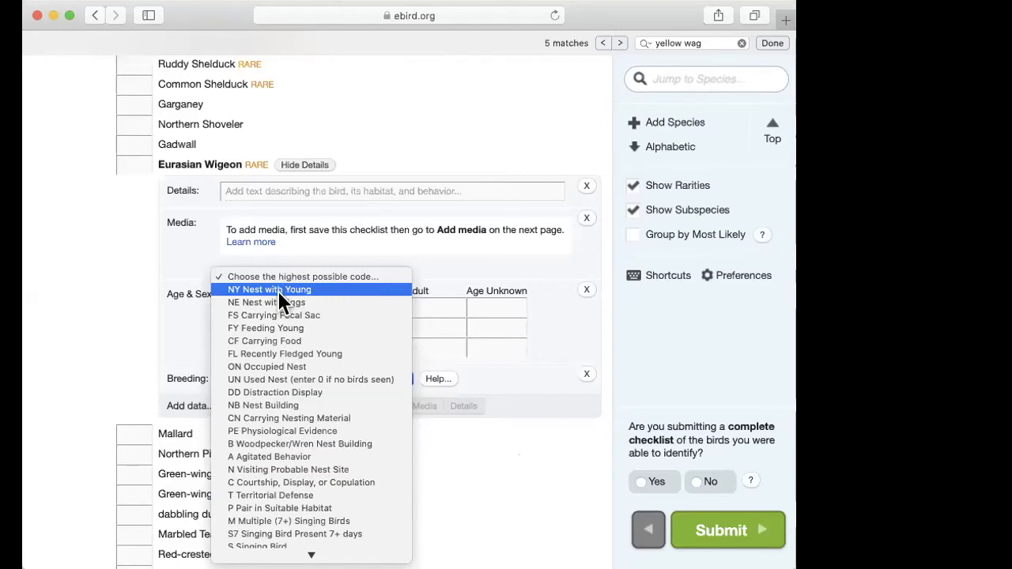
click(498, 471)
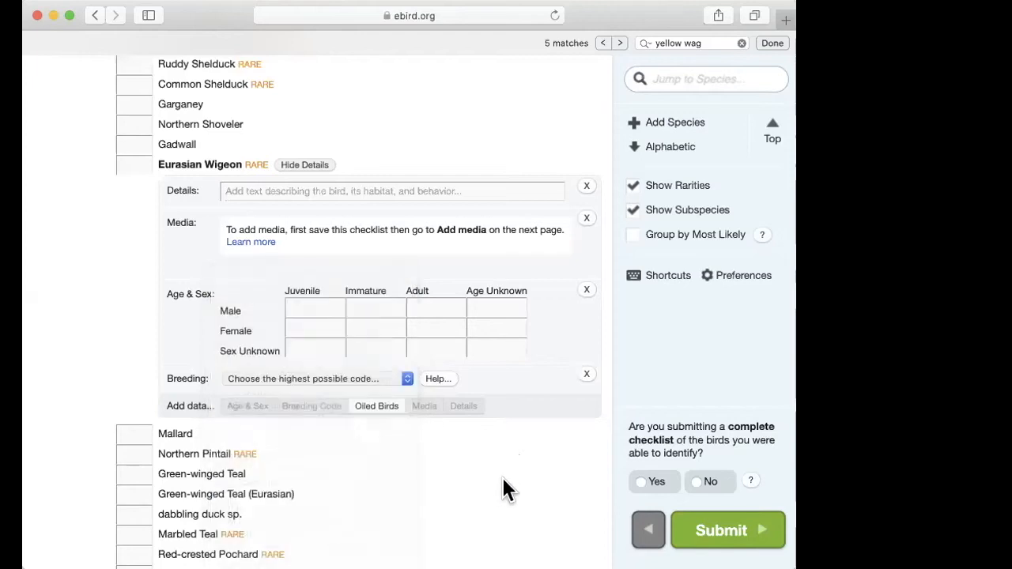
Step: Set the Eurasian Wigeon count to 1
key(super+Tab)
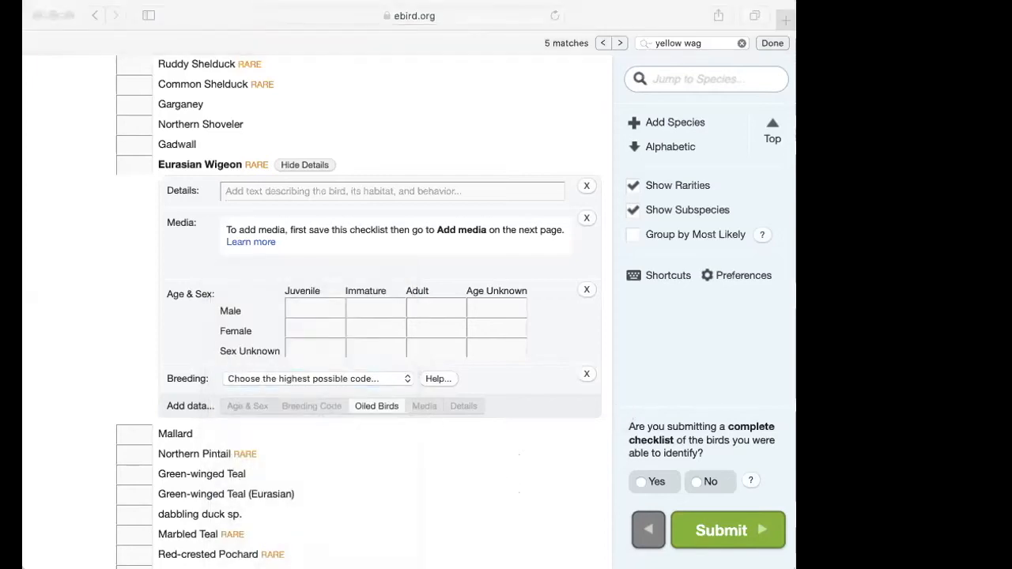
click(521, 486)
scroll(521, 487, up, 3)
scroll(518, 492, down, 2)
click(136, 216)
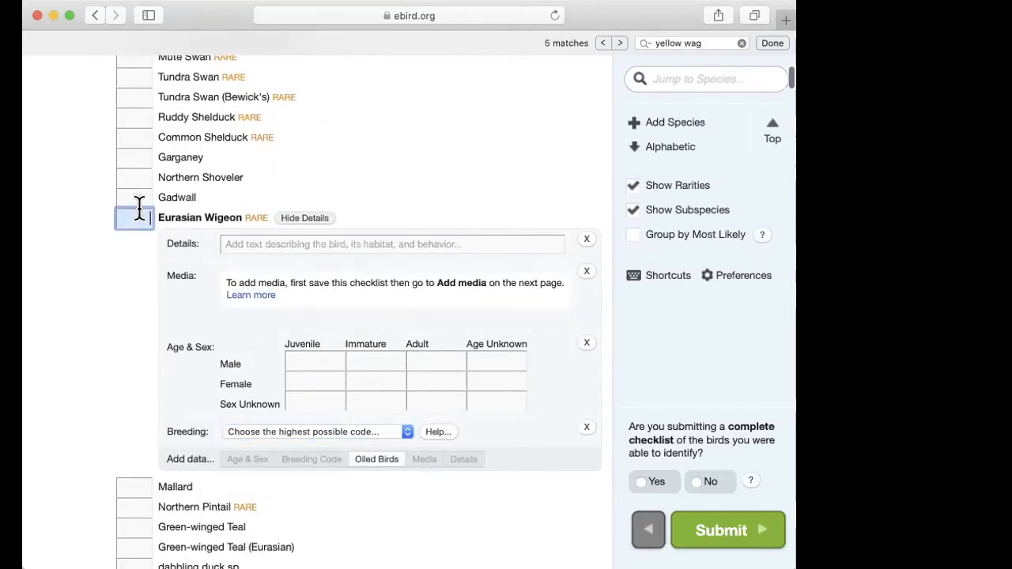
text(1)
Step: Set the Northern Shoveler count to 1500
click(136, 179)
text(1000)
key(BackSpace)
key(BackSpace)
key(BackSpace)
text(500)
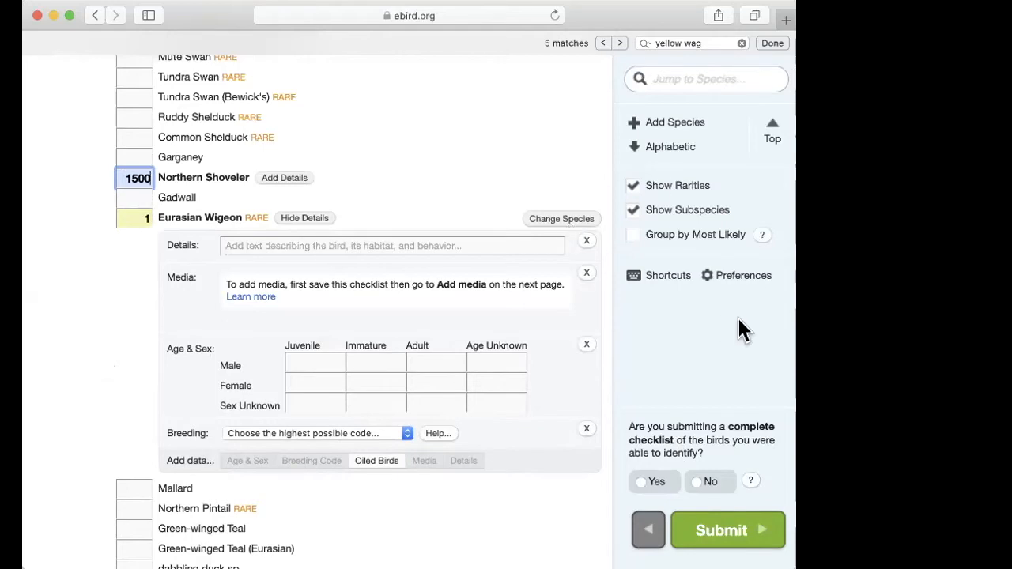
Step: Enter "Add details" as the details text for the Eurasian Wigeon
click(807, 253)
scroll(485, 259, up, 2)
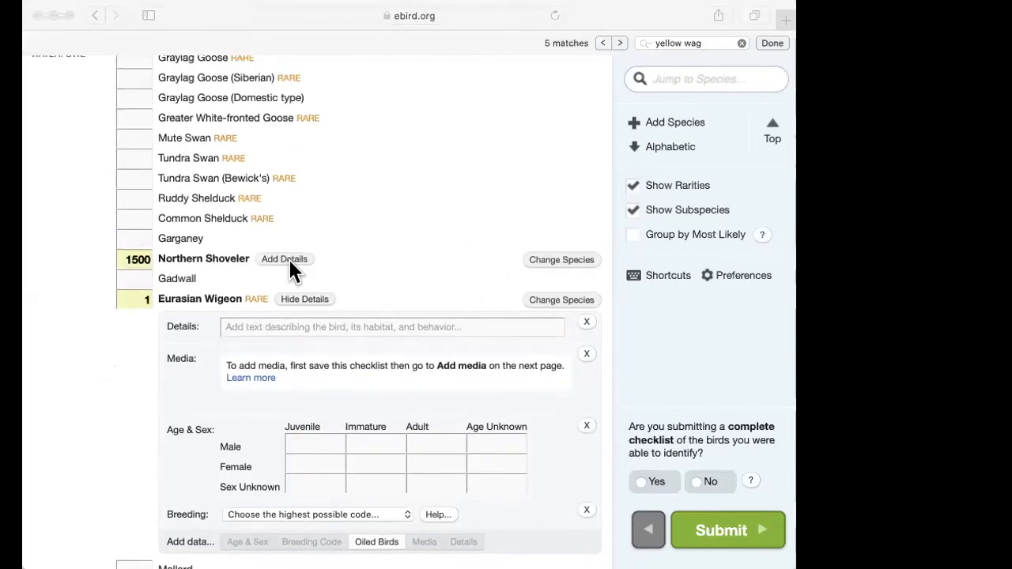
click(260, 324)
click(267, 327)
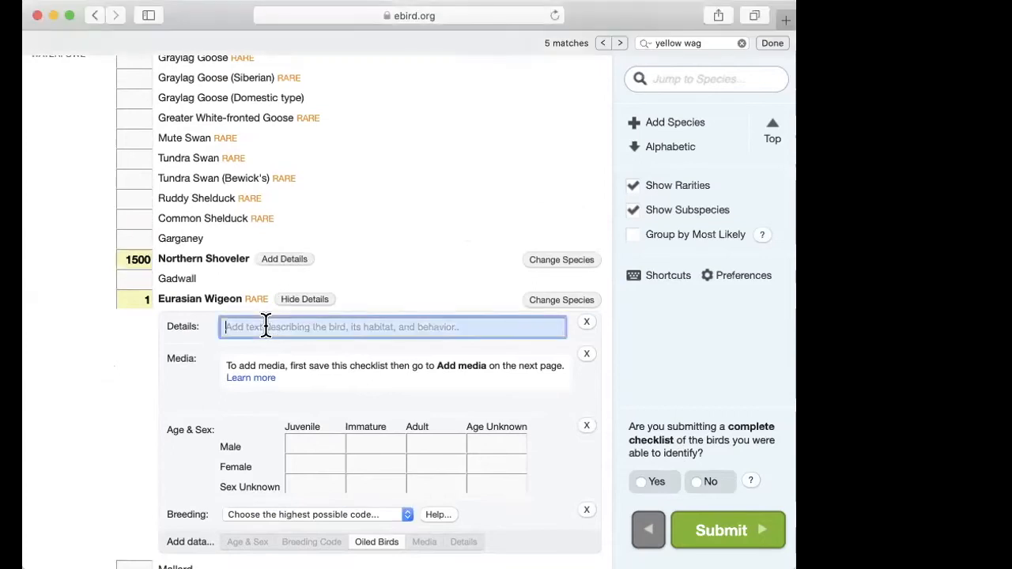
text(Add dety)
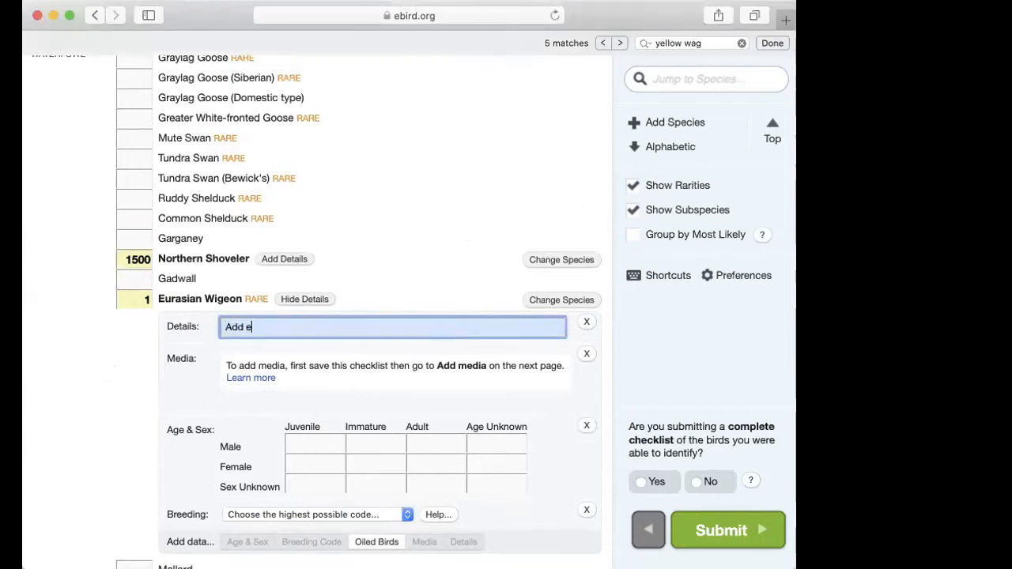
key(BackSpace)
text(ail)
key(BackSpace)
key(BackSpace)
key(BackSpace)
text(ais)
key(BackSpace)
text(ls)
Step: Open the details section for the Northern Shoveler
click(291, 262)
click(286, 261)
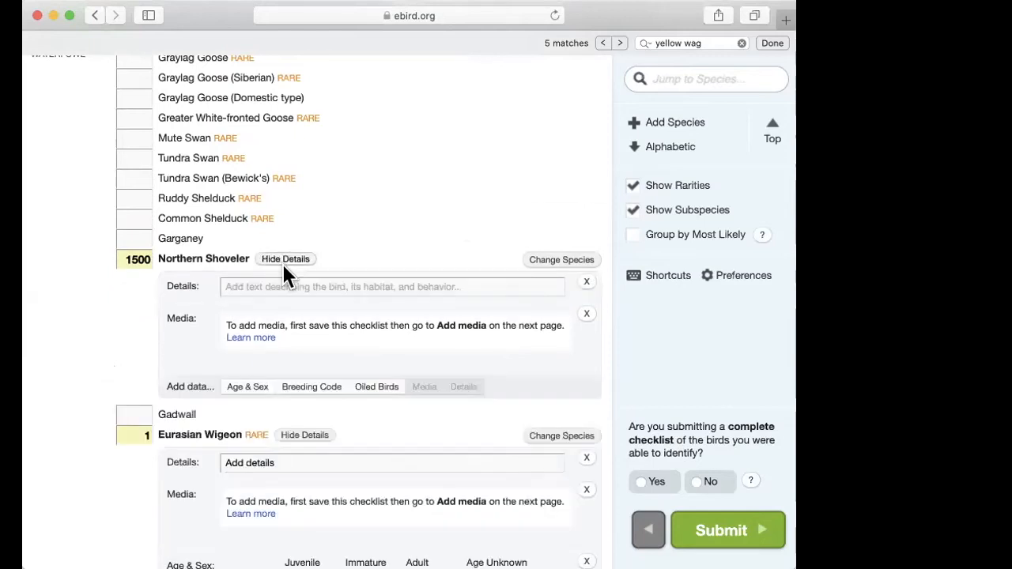
Step: Enter "Add details" as the details text for the Northern Shoveler
click(277, 279)
text(Add details)
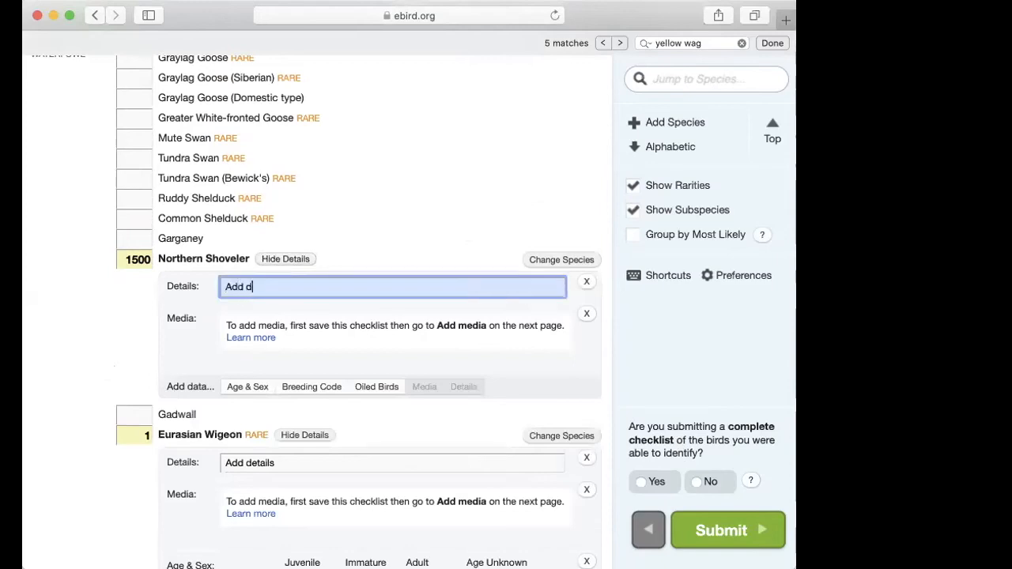
click(77, 339)
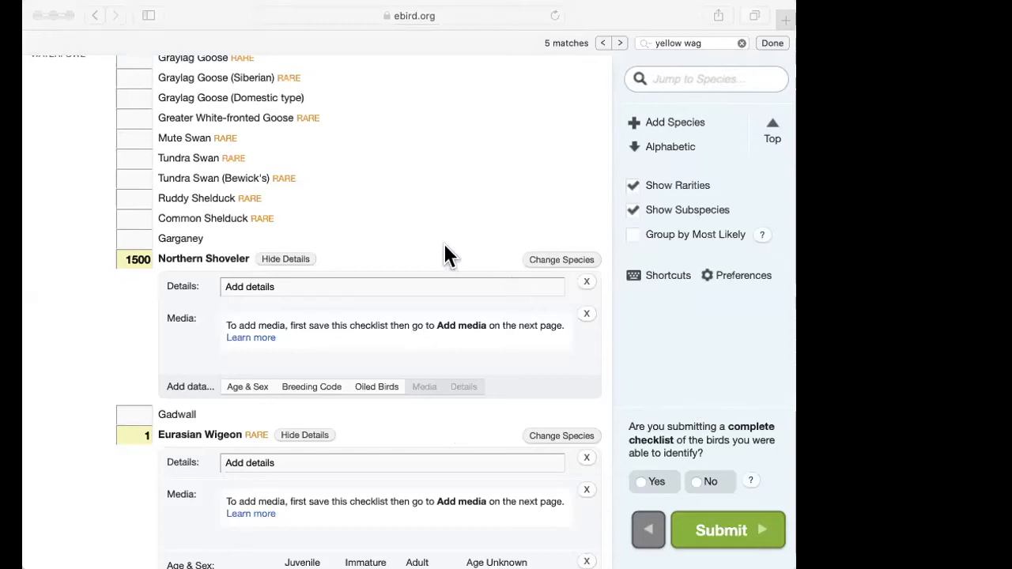
Step: Set the Northern Shoveler count to 1
click(411, 257)
drag(147, 260, 91, 258)
key(BackSpace)
text(1)
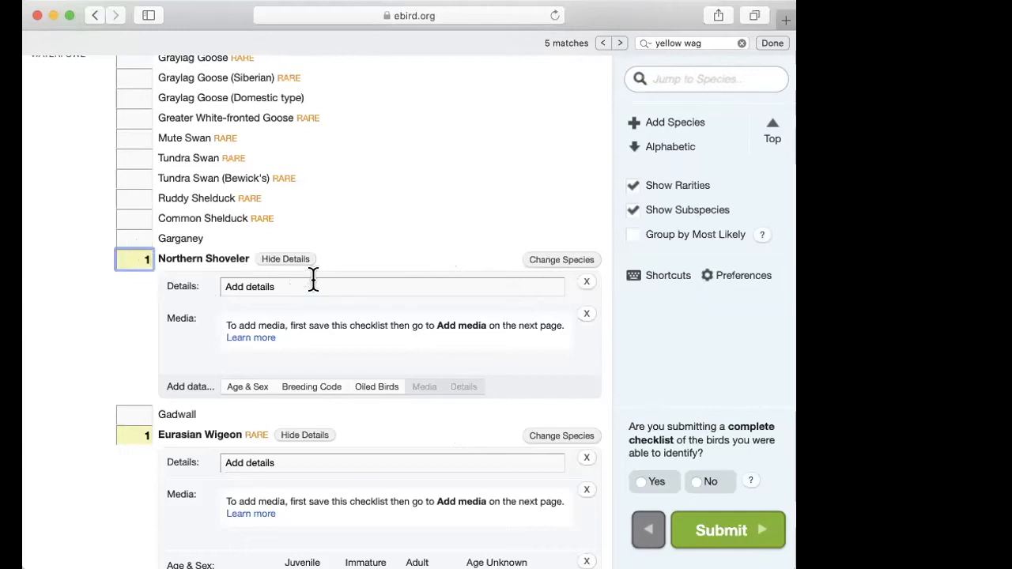
Step: Clear the Eurasian Wigeon count and remove the details text from that species
click(137, 434)
key(BackSpace)
click(587, 458)
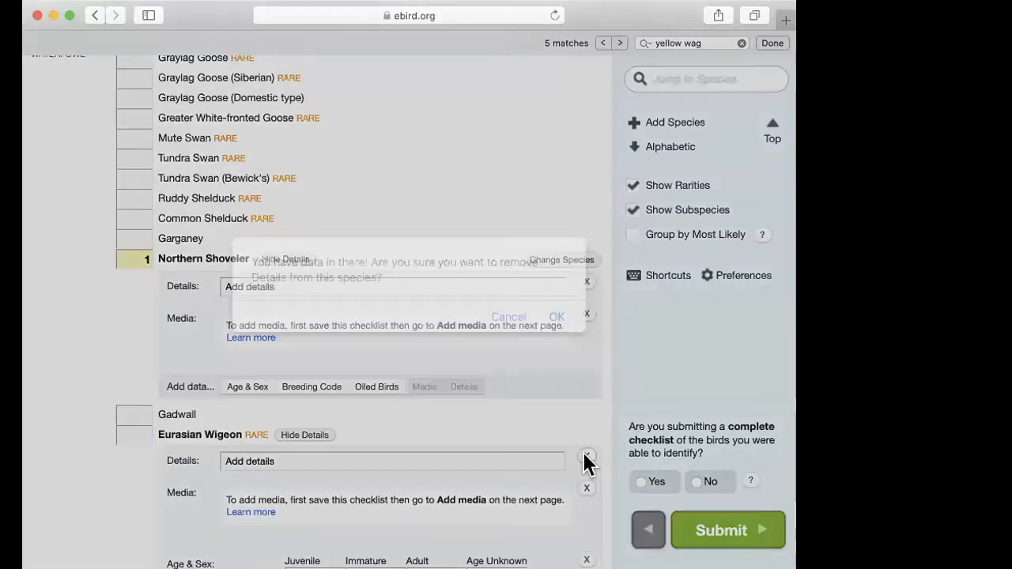
click(558, 318)
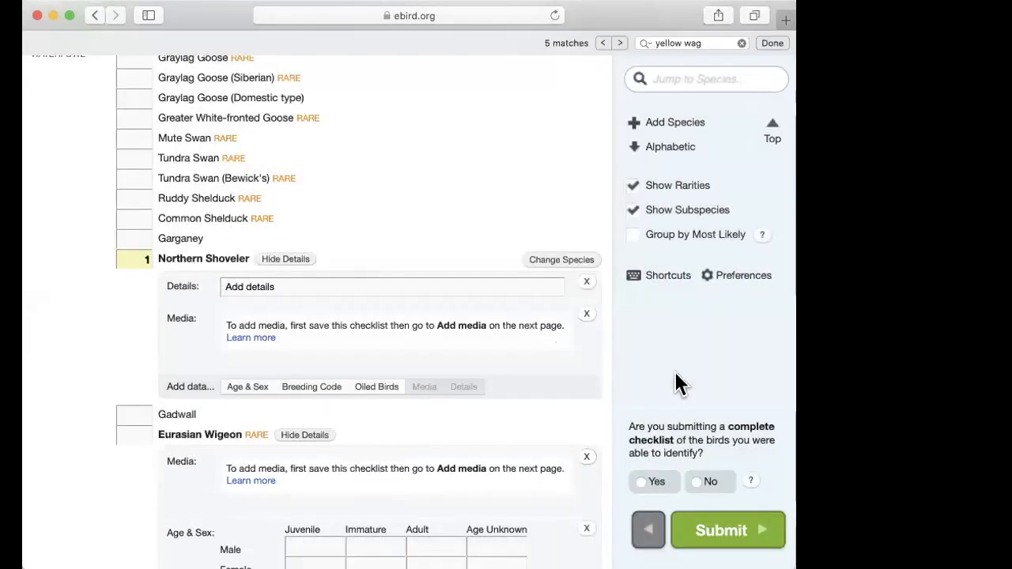
Step: Mark the checklist as a complete checklist of the birds identified and submit it
click(697, 482)
scroll(726, 385, down, 3)
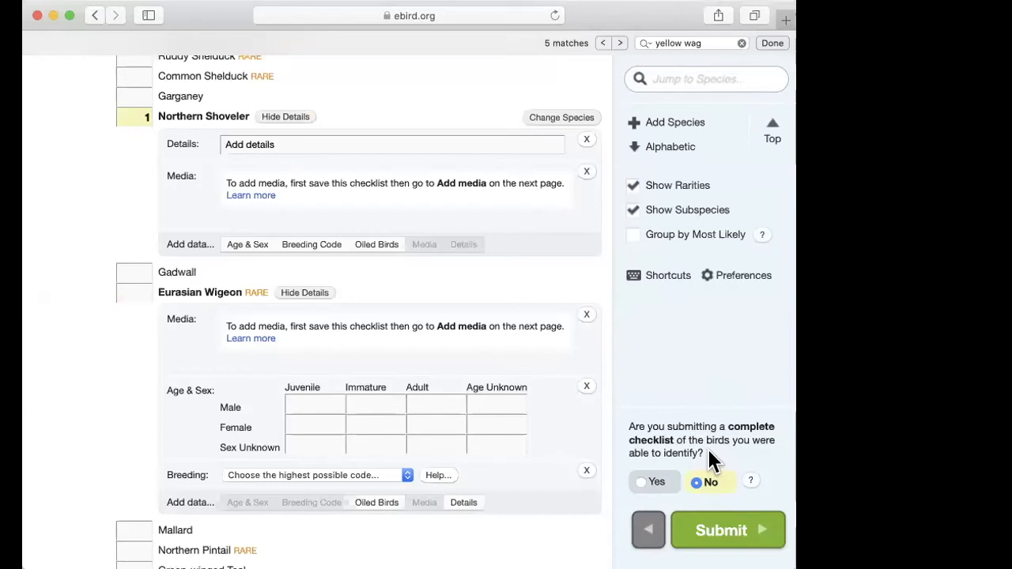
click(647, 482)
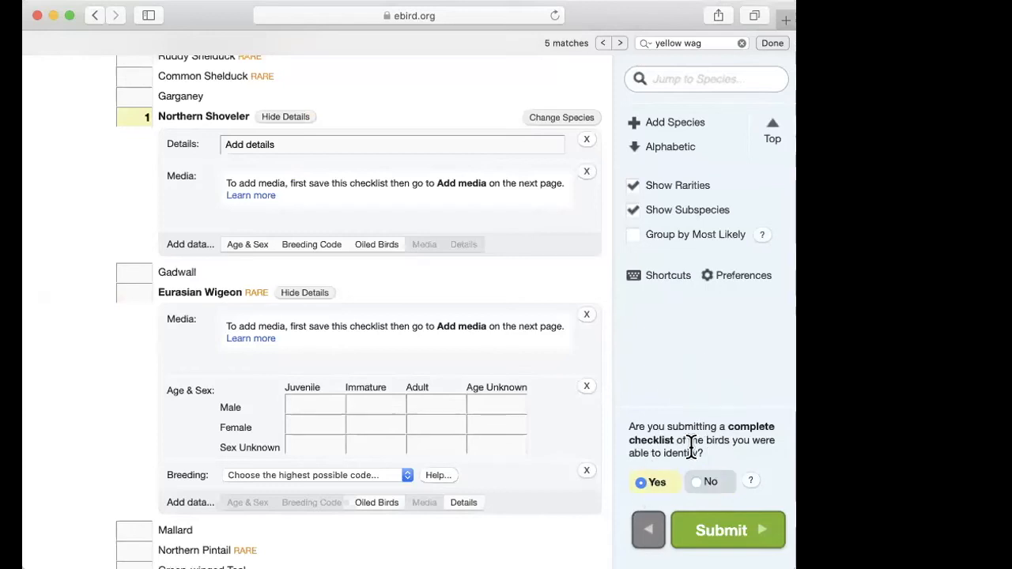
scroll(700, 364, up, 1)
scroll(477, 353, up, 3)
scroll(476, 353, down, 5)
scroll(480, 361, up, 2)
scroll(475, 357, down, 10)
scroll(475, 357, down, 5)
click(704, 528)
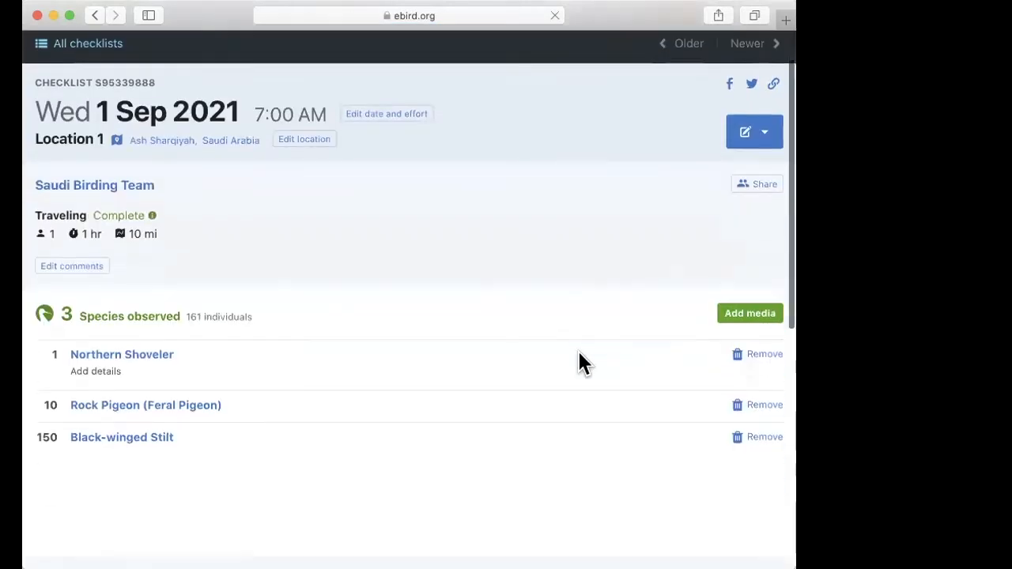
Step: Review the submitted checklist, view its location in Google Maps, and return to the checklist
scroll(581, 362, down, 3)
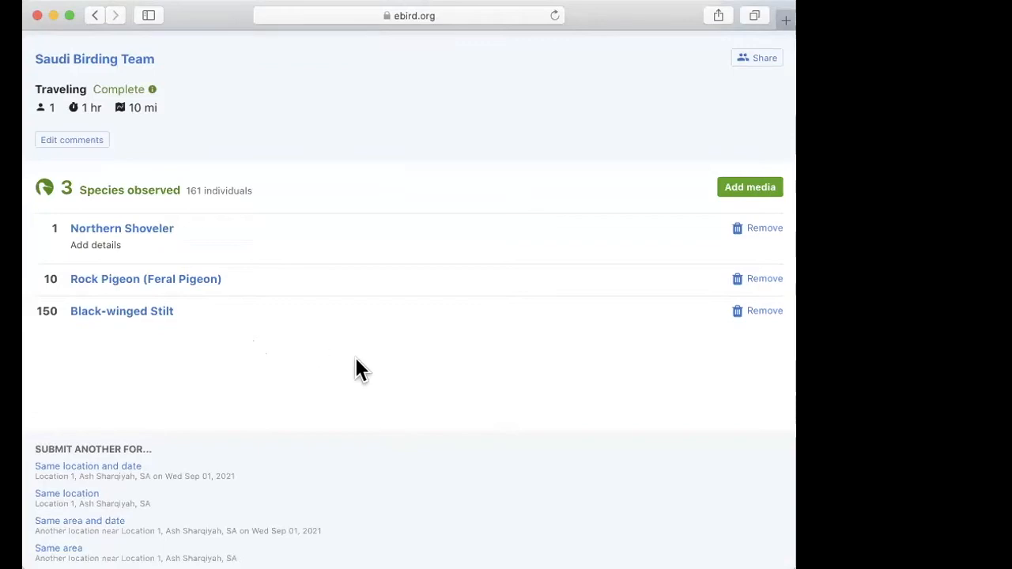
scroll(355, 360, up, 2)
scroll(457, 356, up, 1)
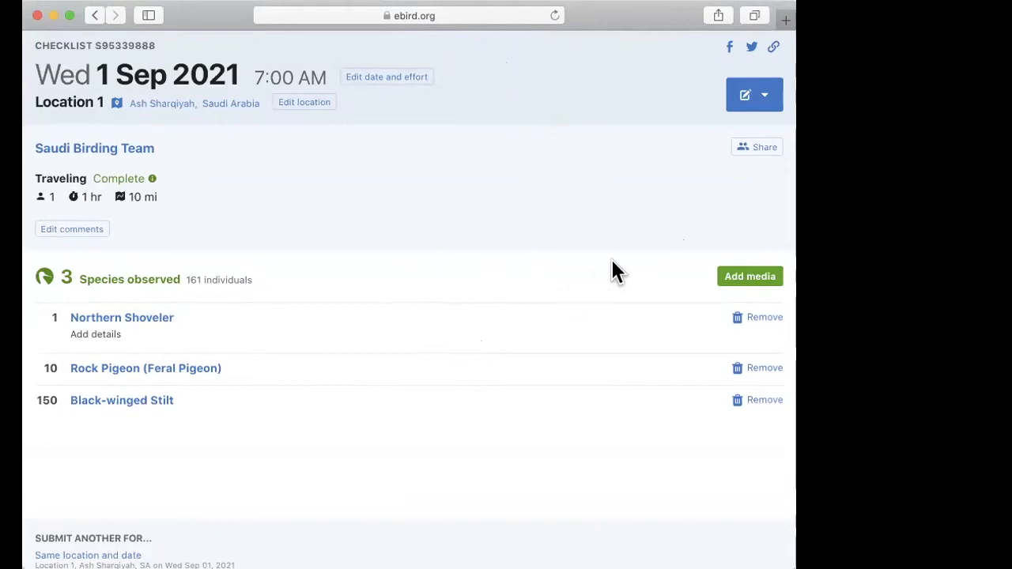
click(119, 102)
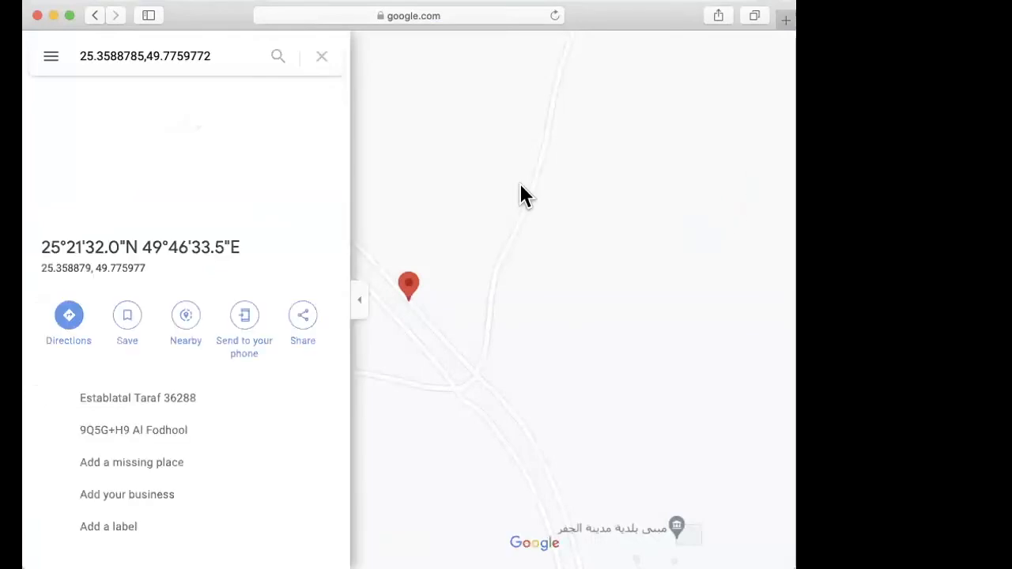
click(95, 15)
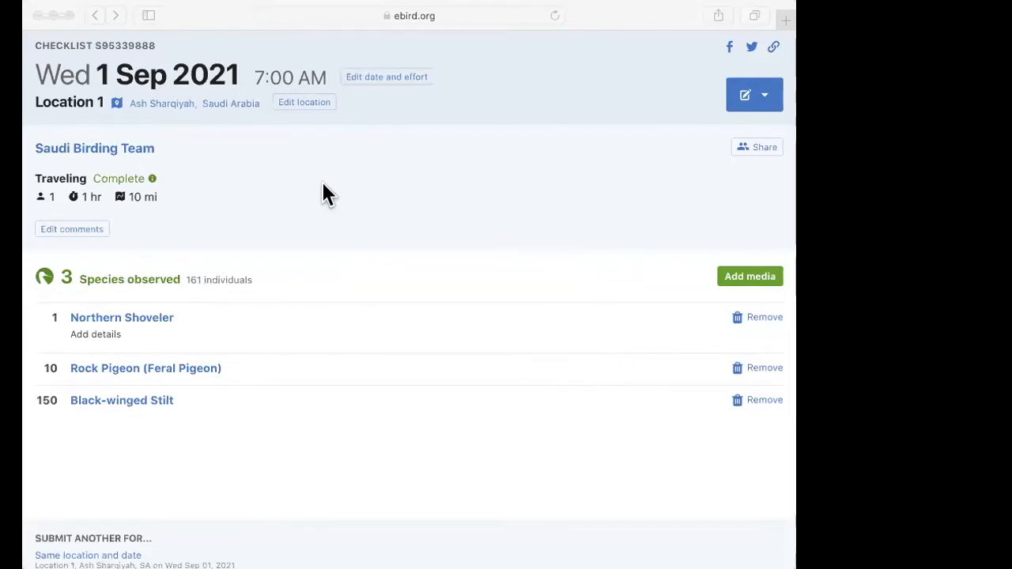
Step: View the checklist's date and effort form and return without changing it
click(217, 9)
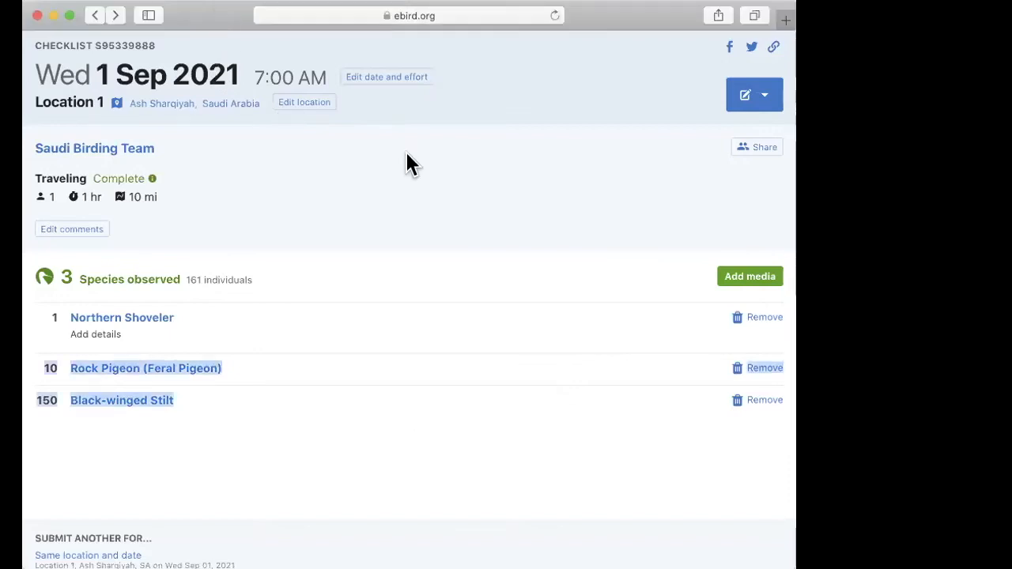
click(395, 73)
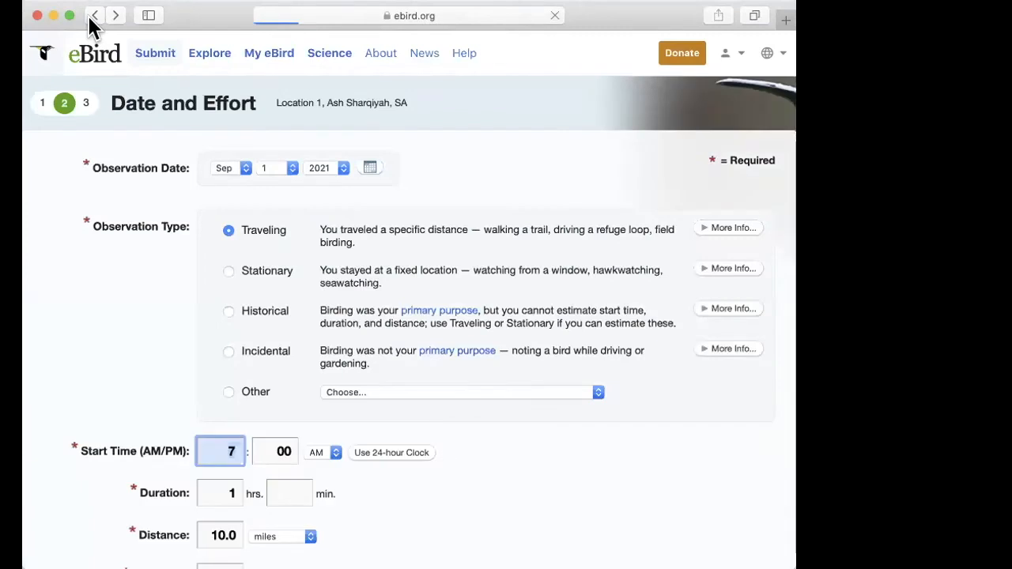
click(93, 15)
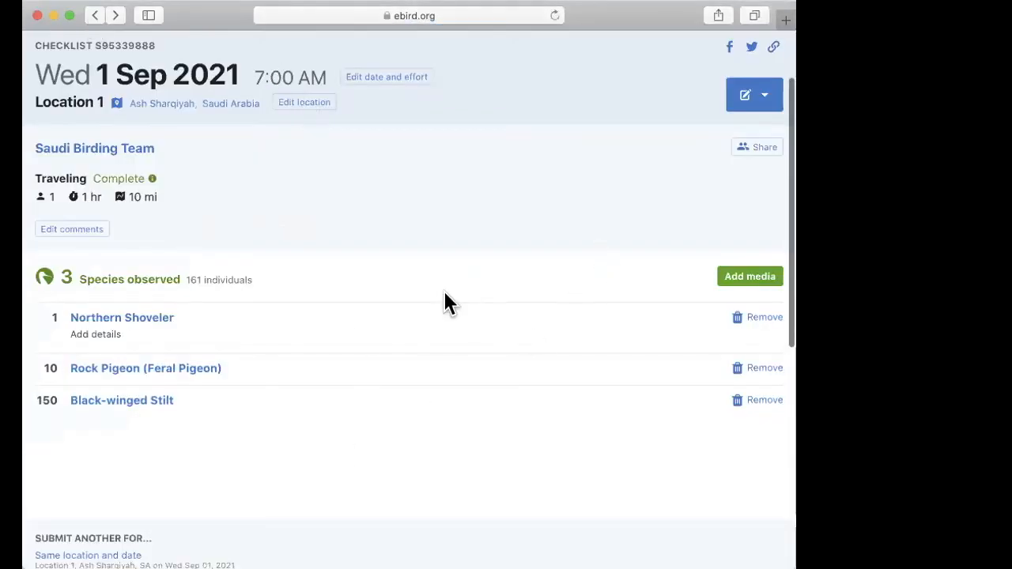
Step: Open media management for the checklist and agree to the terms and conditions for uploading media
click(754, 278)
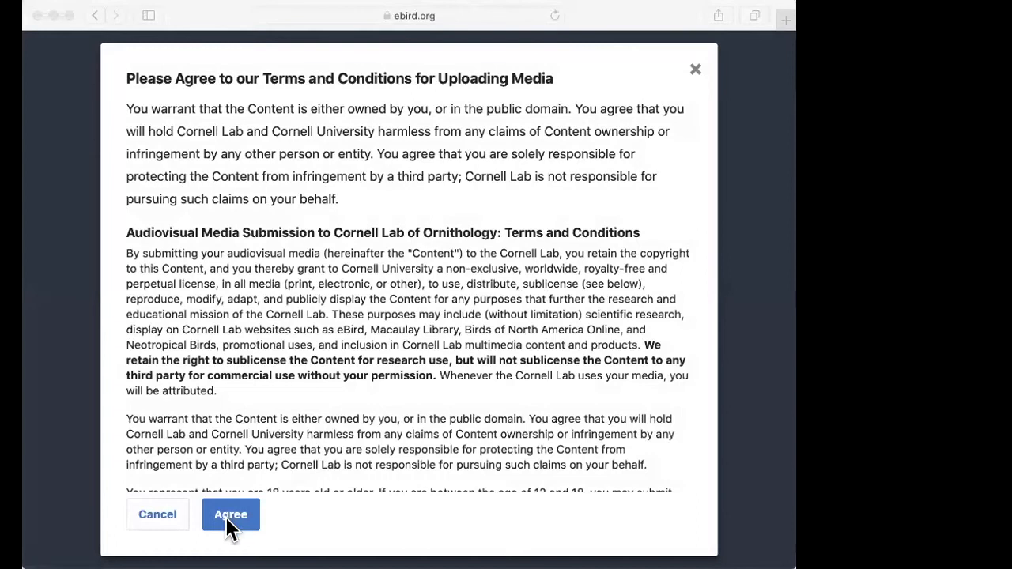
click(225, 518)
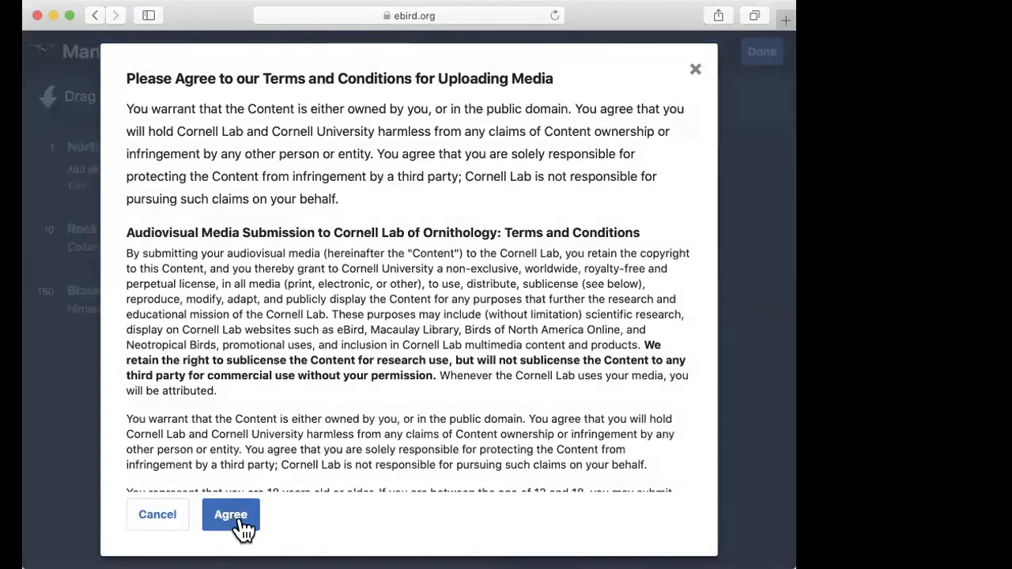
click(691, 69)
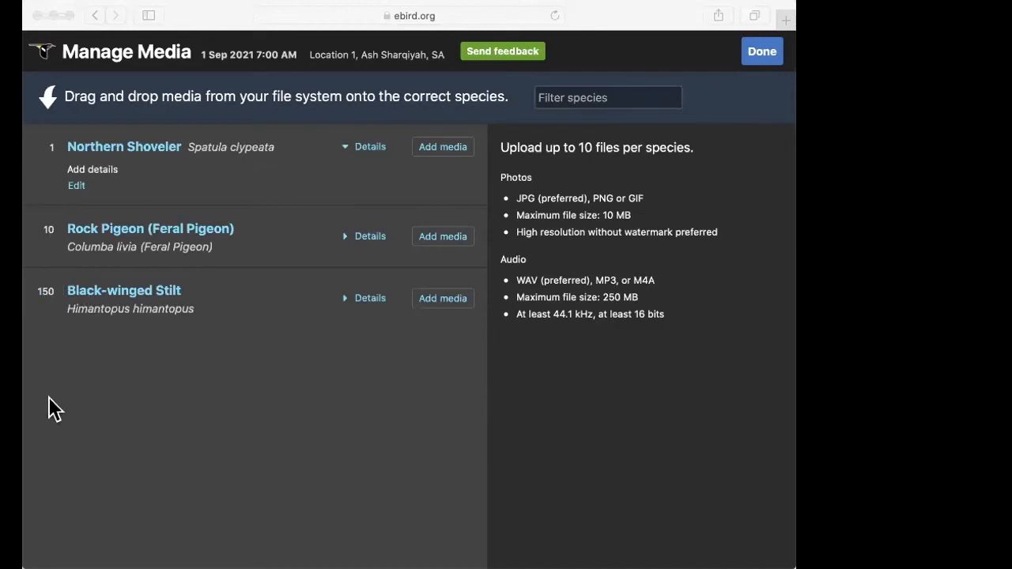
Step: Upload the pigeon photo T0TDD1U5CP38O746YHAT.jpg to the Rock Pigeon (Feral Pigeon) entry
click(439, 149)
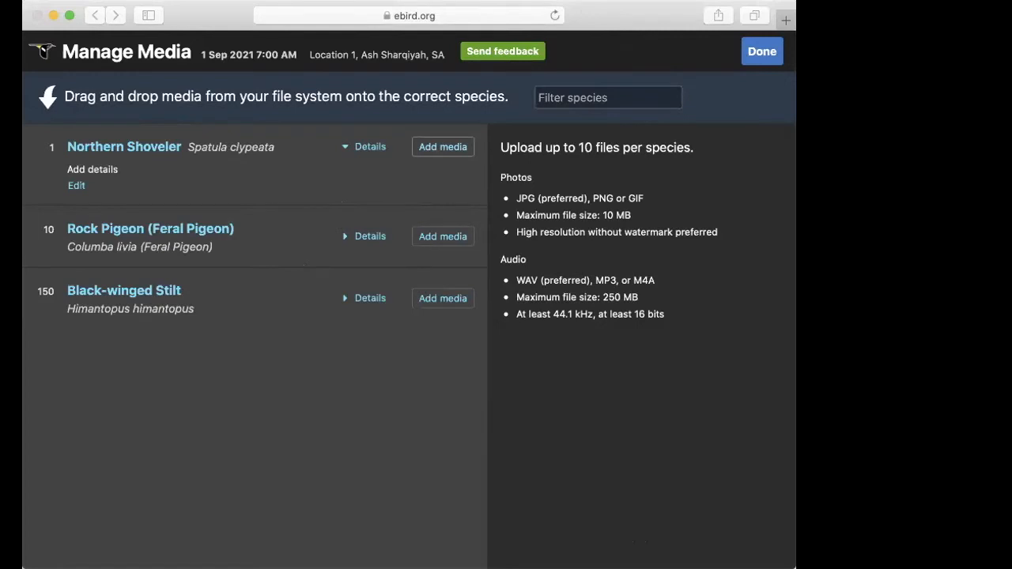
click(435, 238)
double_click(432, 295)
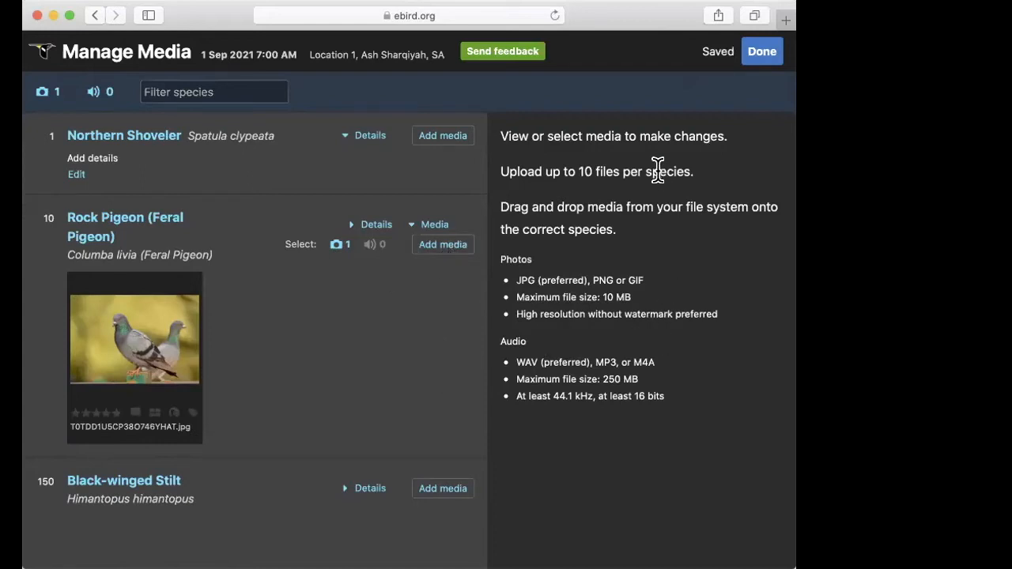
Step: Examine the upload limits for files per species, photo file size and audio file size
drag(583, 162, 685, 162)
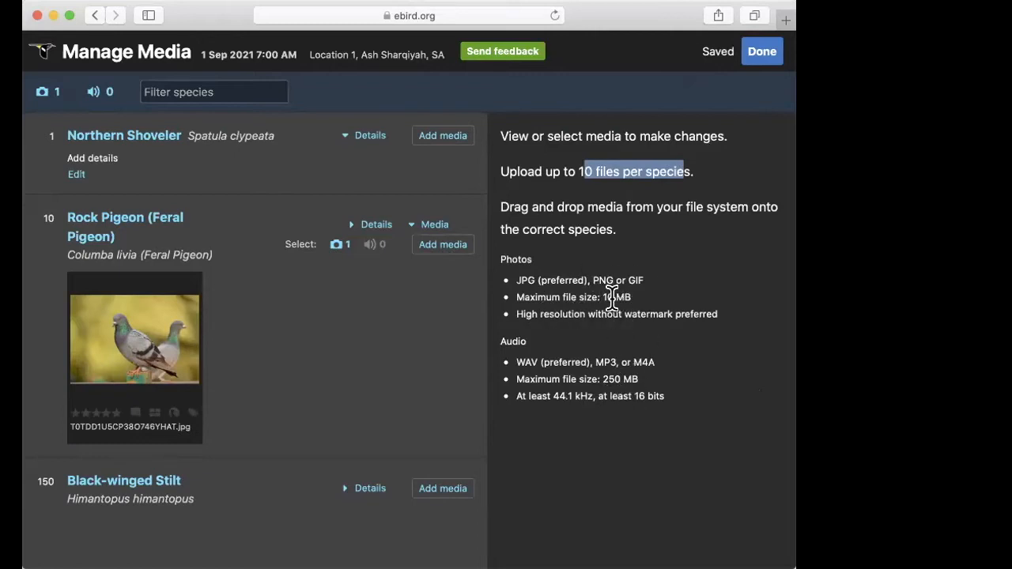
drag(632, 295, 606, 297)
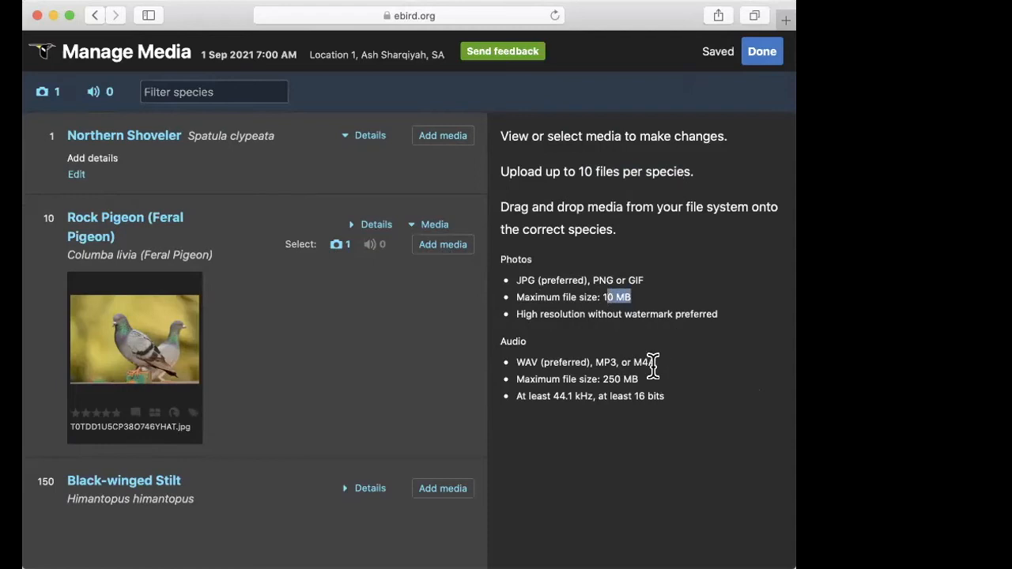
drag(638, 379, 602, 381)
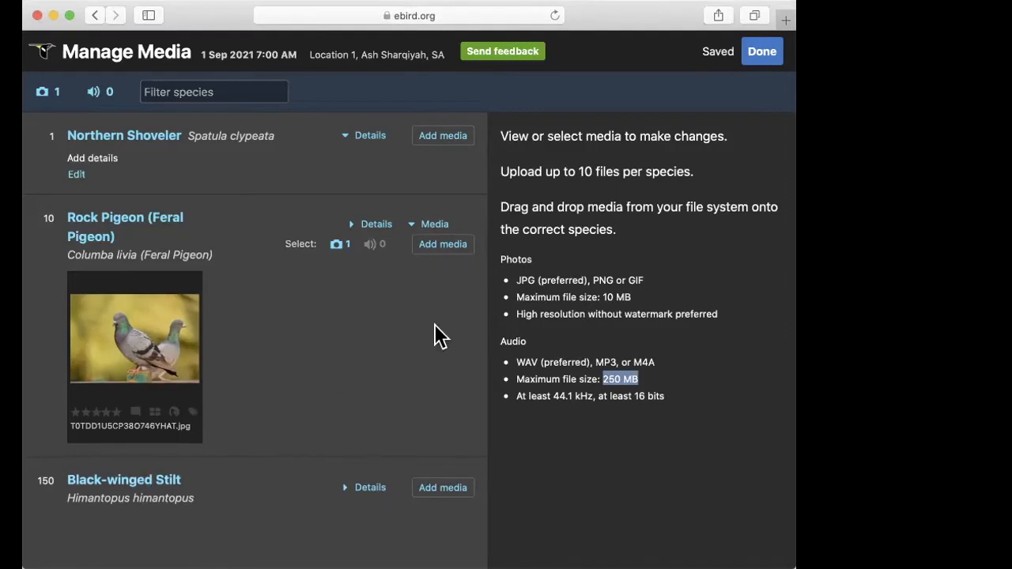
Step: Finish managing media and review the updated checklist with its photo
click(757, 57)
scroll(614, 256, down, 5)
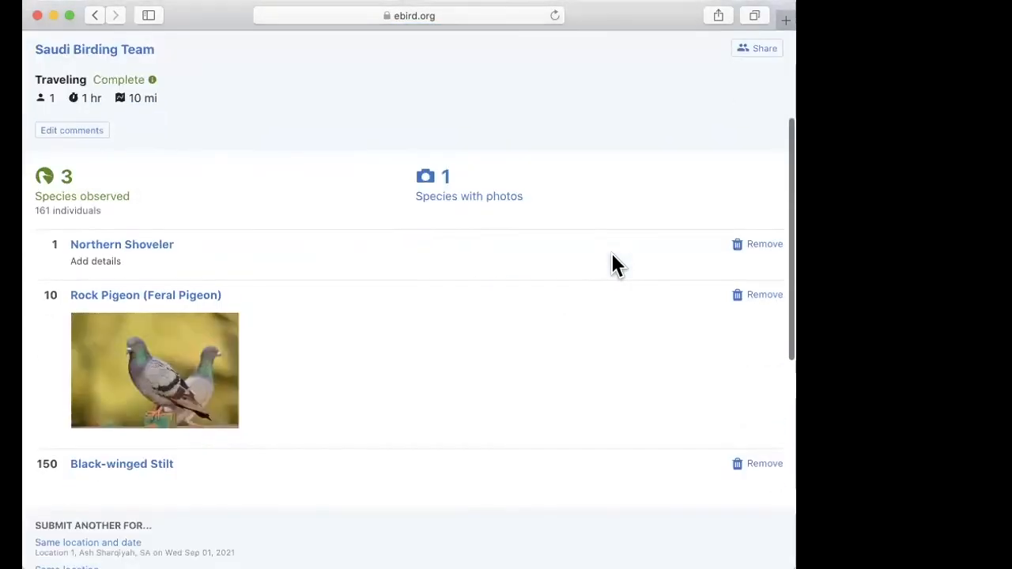
scroll(616, 265, up, 3)
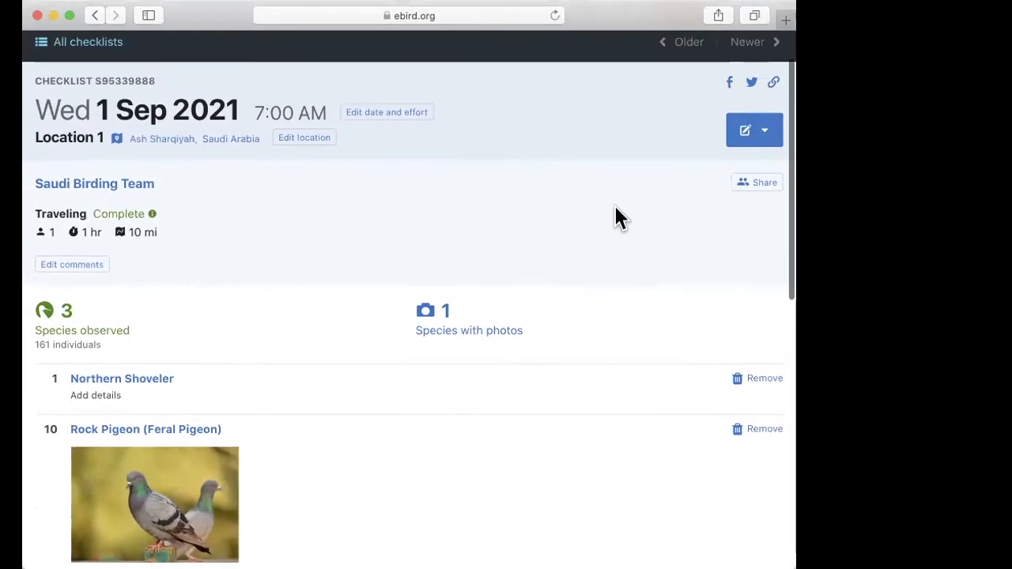
scroll(614, 210, up, 2)
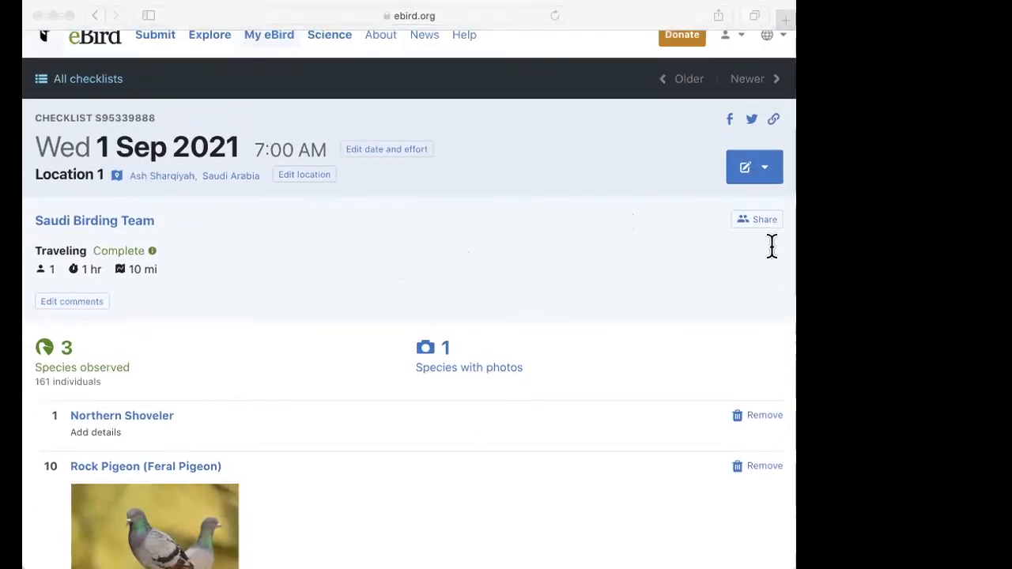
Step: Look through the available editing options for the checklist and close them without choosing one
click(467, 241)
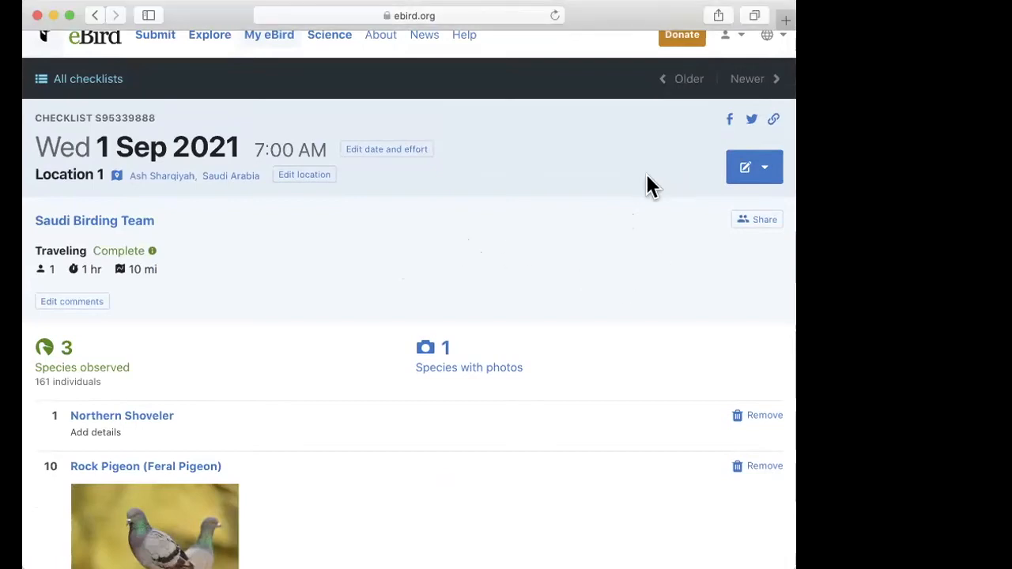
click(768, 172)
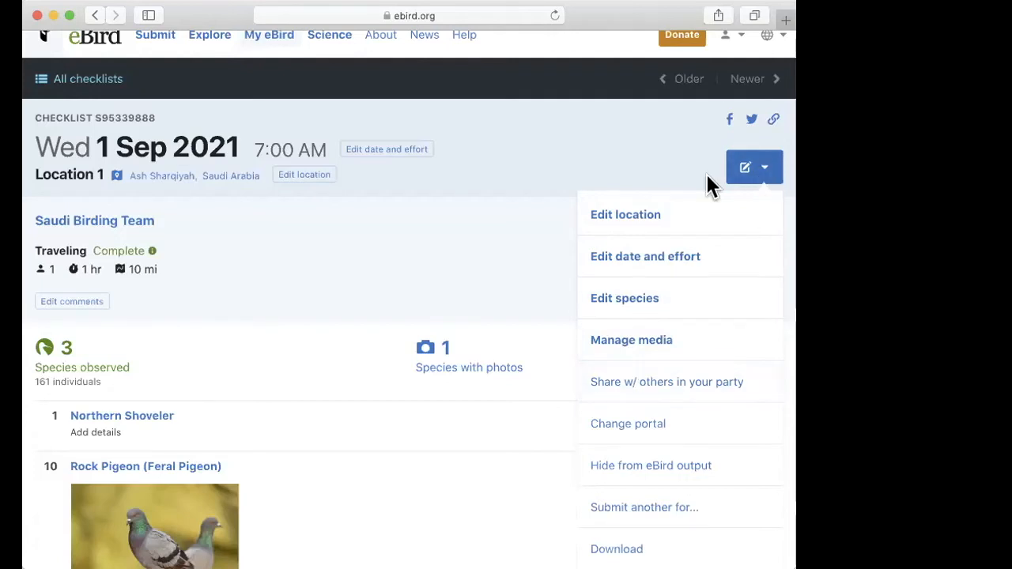
click(656, 172)
click(766, 176)
click(525, 246)
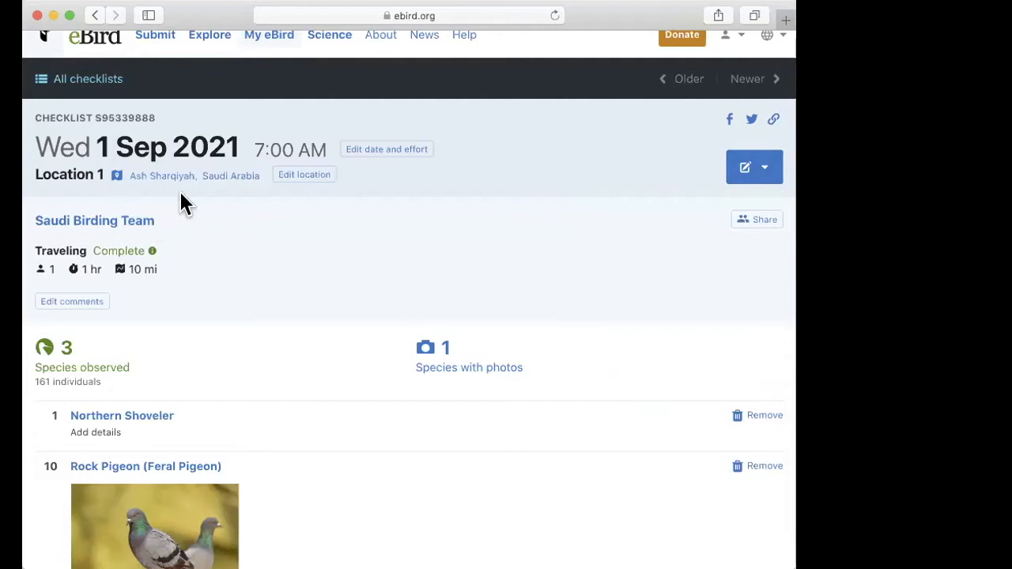
Step: Open the checklist's sharing form and enter the other participant's eBird username as the recipient
scroll(222, 282, up, 1)
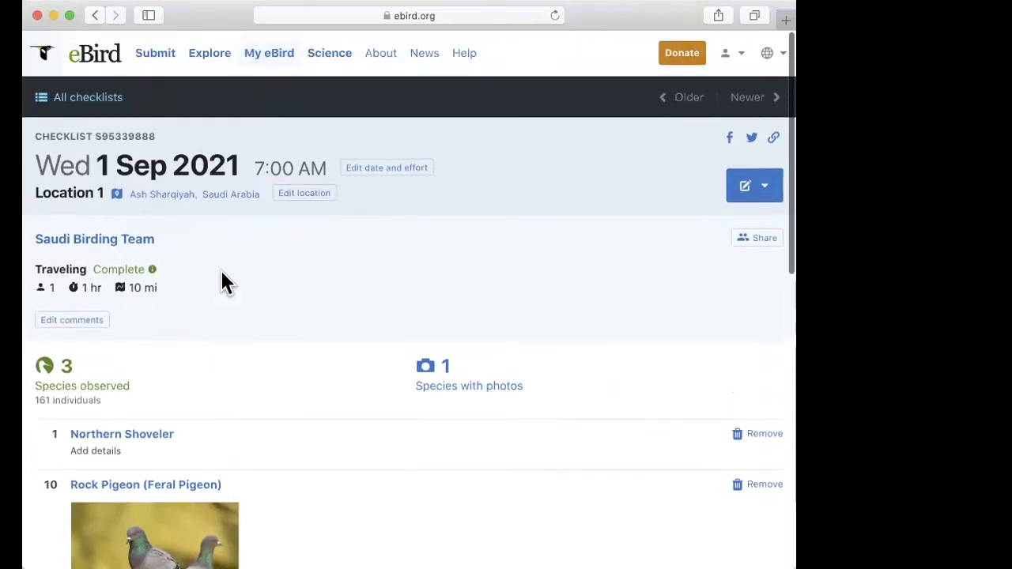
click(760, 244)
click(159, 326)
text(gre)
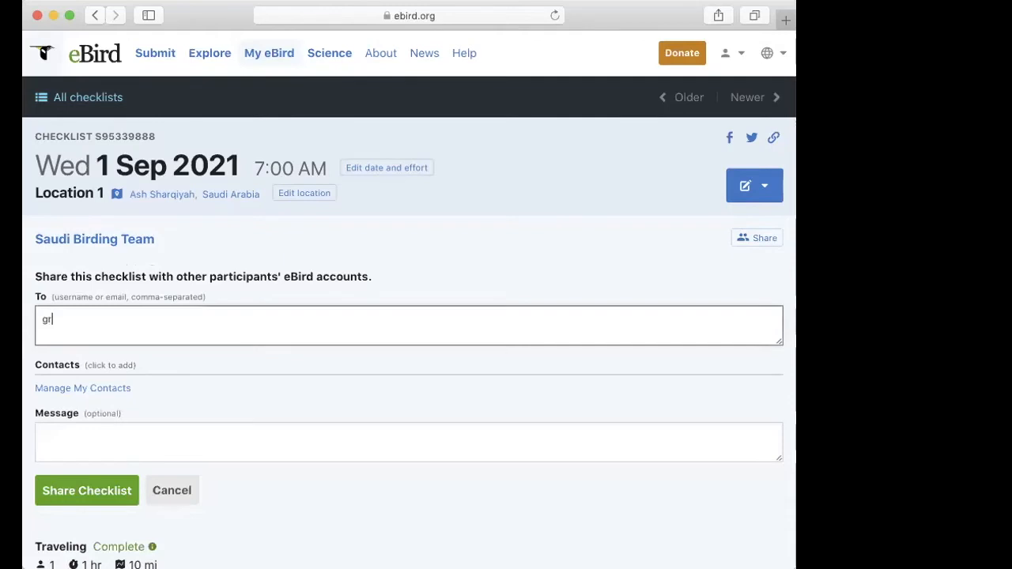
key(BackSpace)
key(BackSpace)
text(Graskew33)
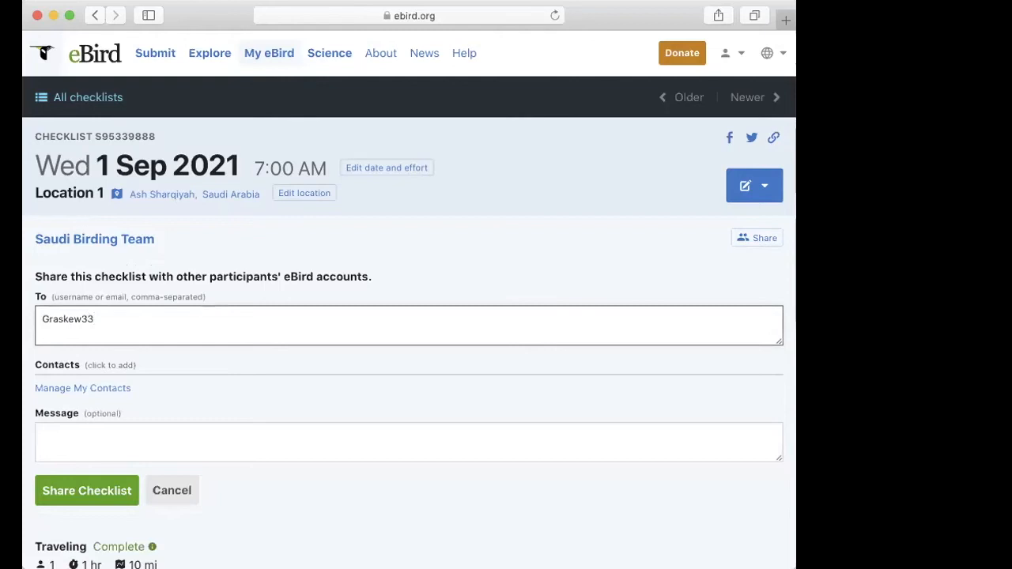
drag(106, 319, 30, 317)
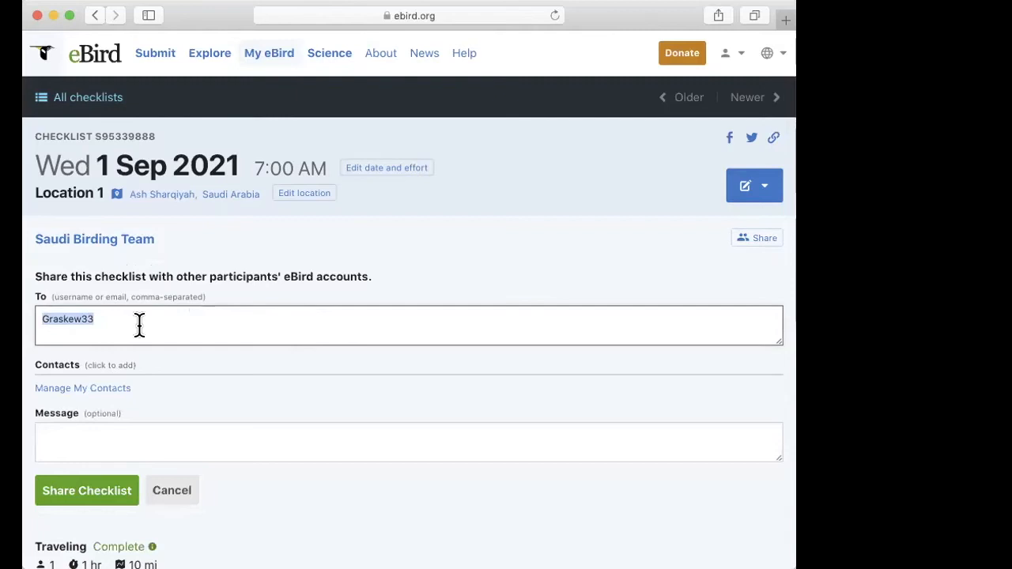
double_click(121, 309)
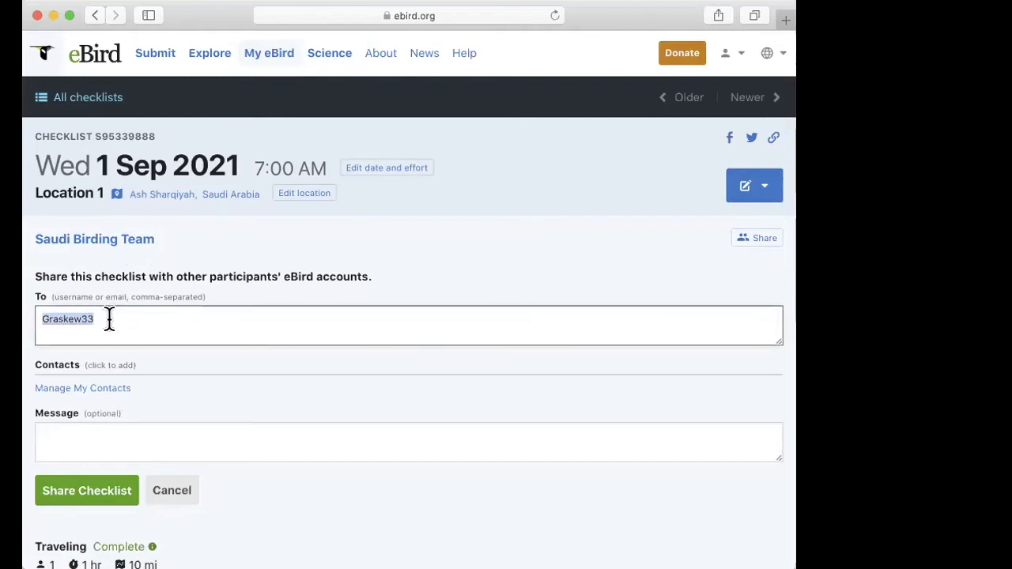
Step: Add a comma separator after the recipient's username, check the optional message field, and remove the separator again
click(108, 319)
text(,)
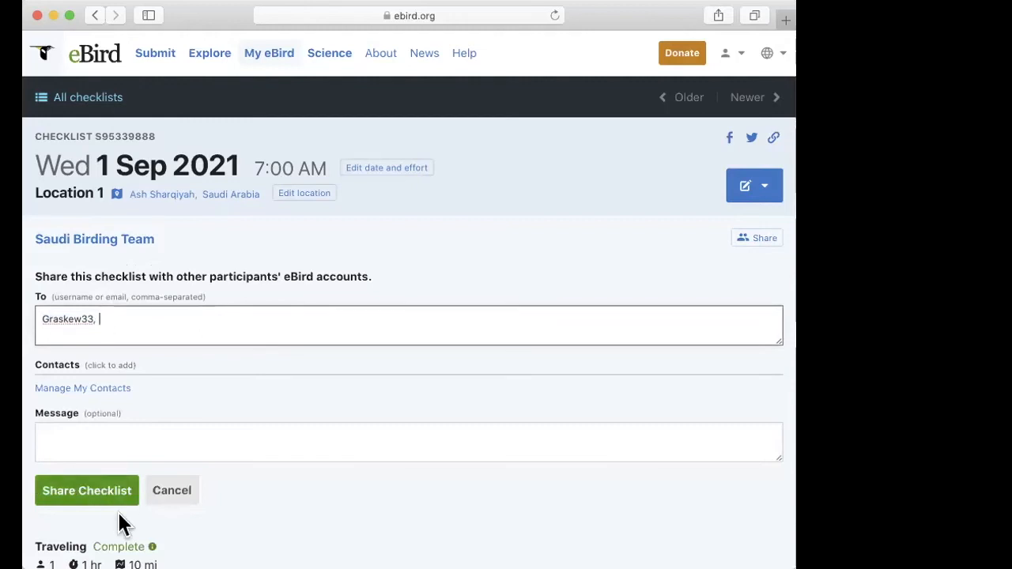
click(84, 451)
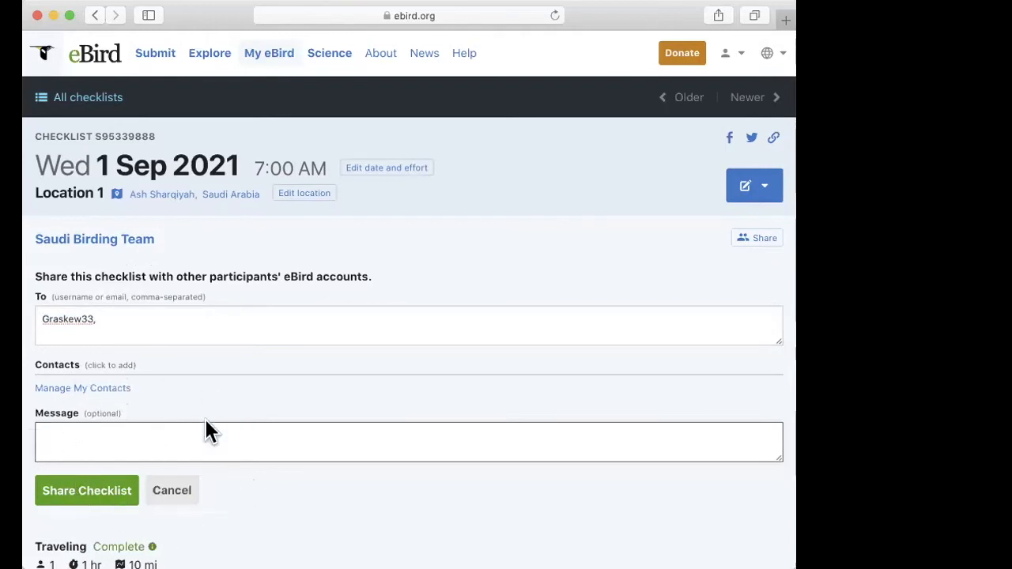
click(120, 313)
key(BackSpace)
key(BackSpace)
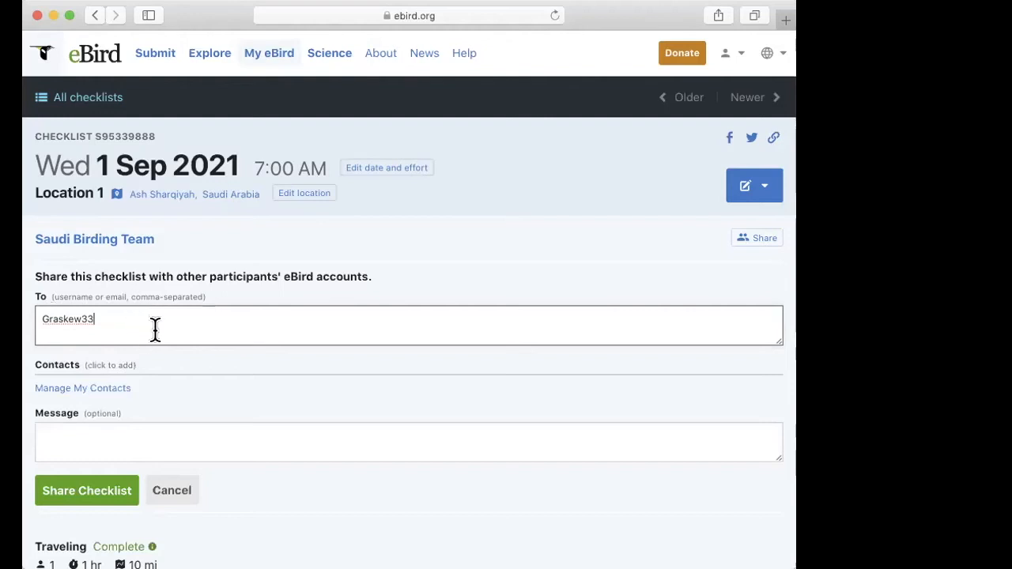
Step: Replace the sharing form's recipient with the birding team's username and clear the recipient entry again
drag(160, 319, 41, 317)
key(BackSpace)
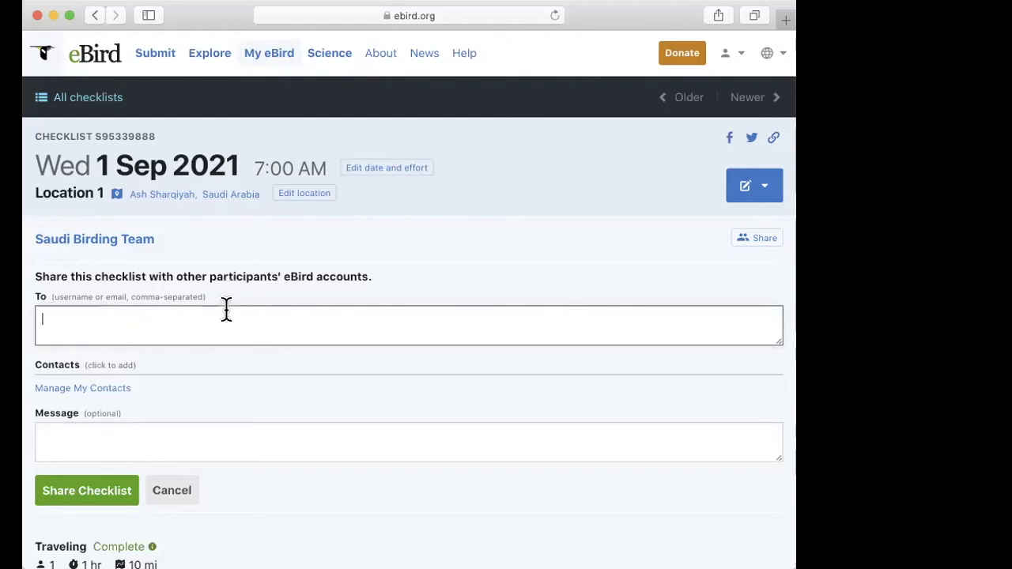
text(Saudibirdingteam)
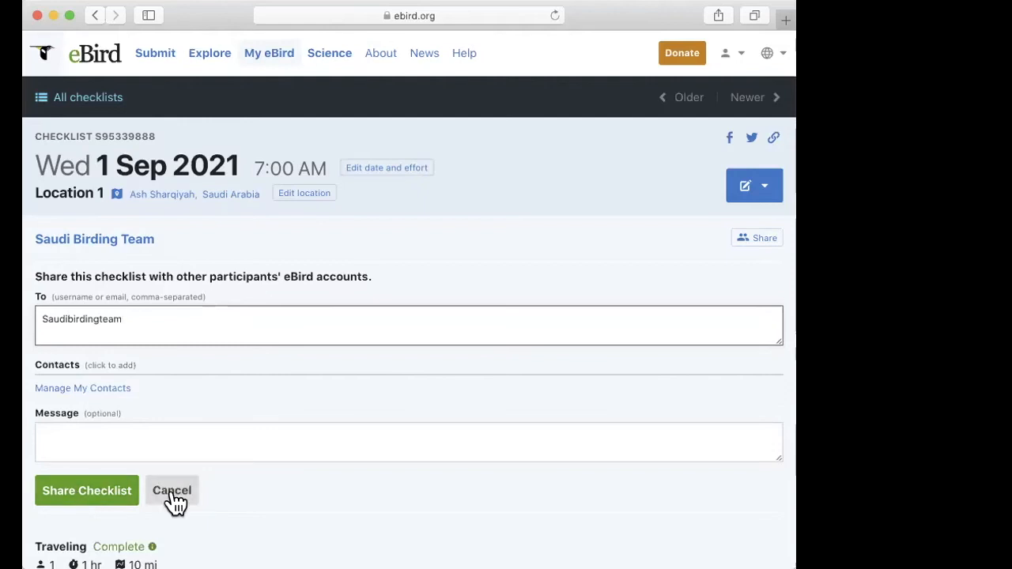
double_click(185, 324)
key(BackSpace)
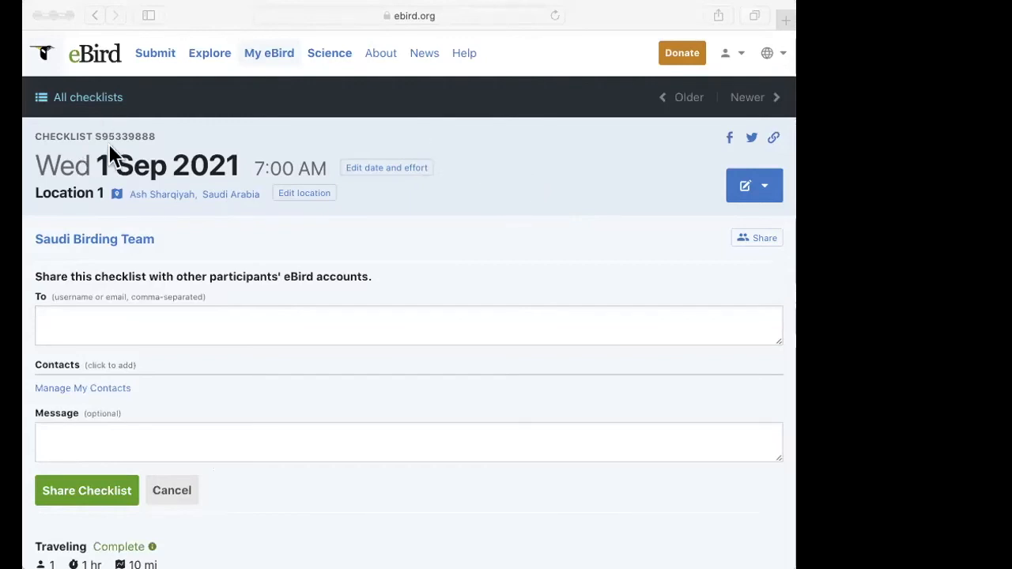
Step: Leave the sharing form for the list of all checklists and reopen the 01 Sep 2021 checklist for Location 1
click(165, 114)
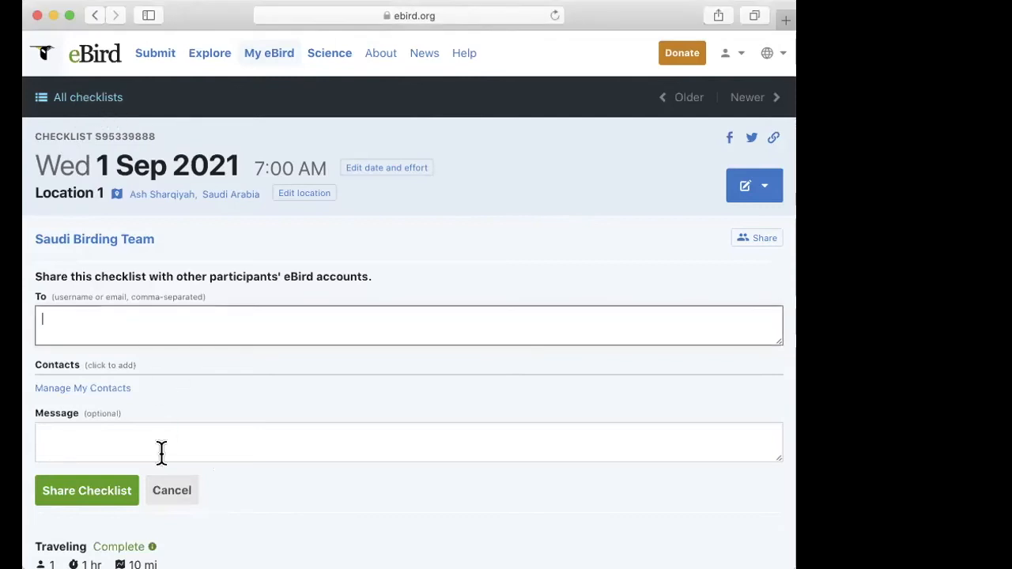
click(96, 96)
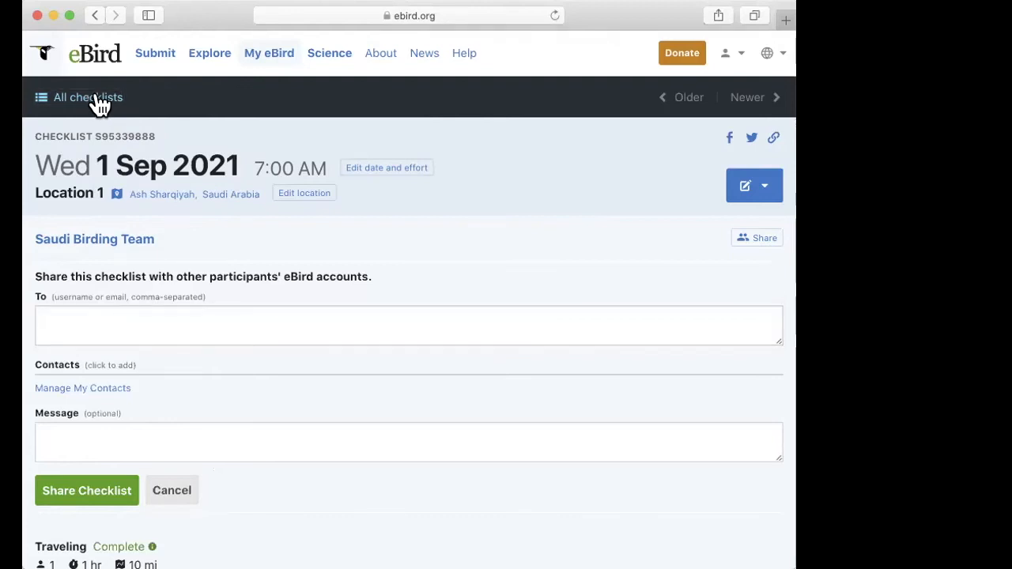
click(91, 99)
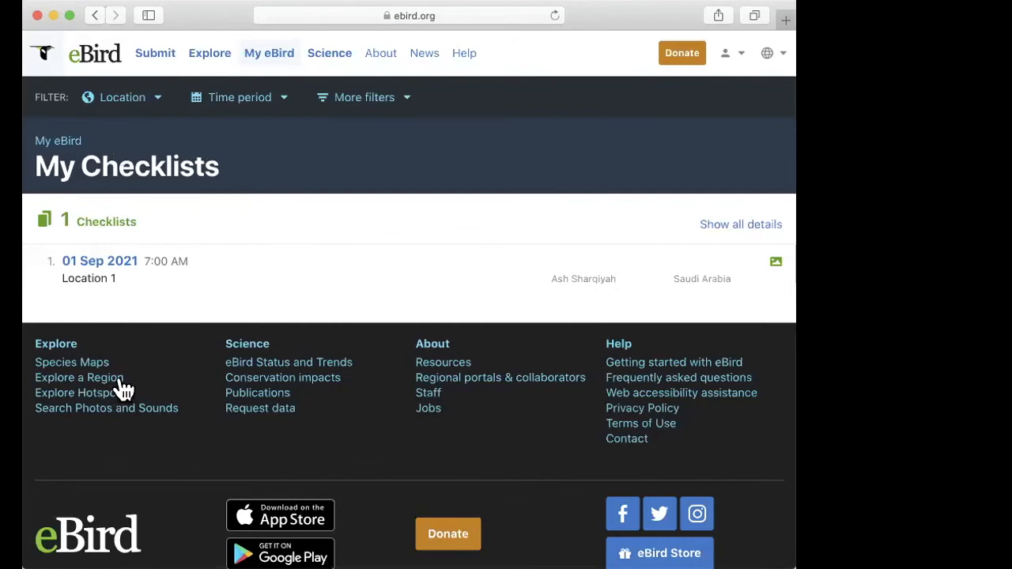
click(103, 263)
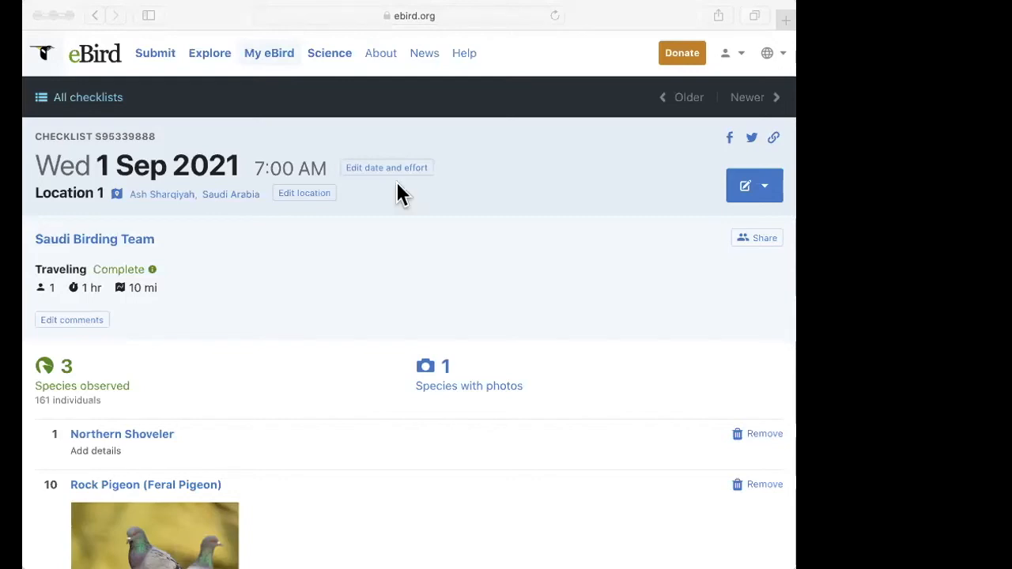
click(435, 273)
scroll(437, 281, up, 1)
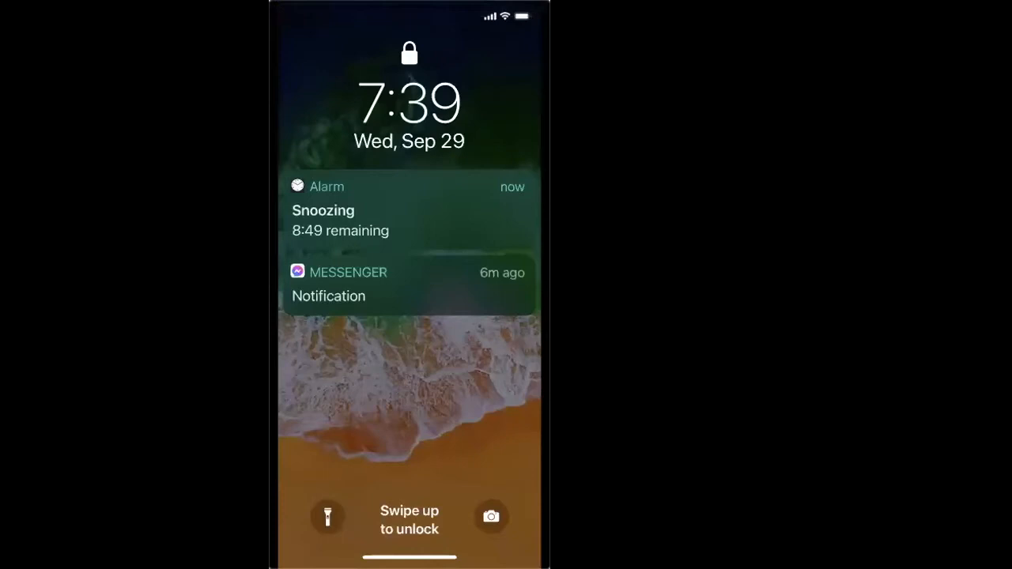
Step: Switch to the phone and launch the eBird mobile app from the Birding folder
mouse_move(504, 79)
mouse_move(324, 68)
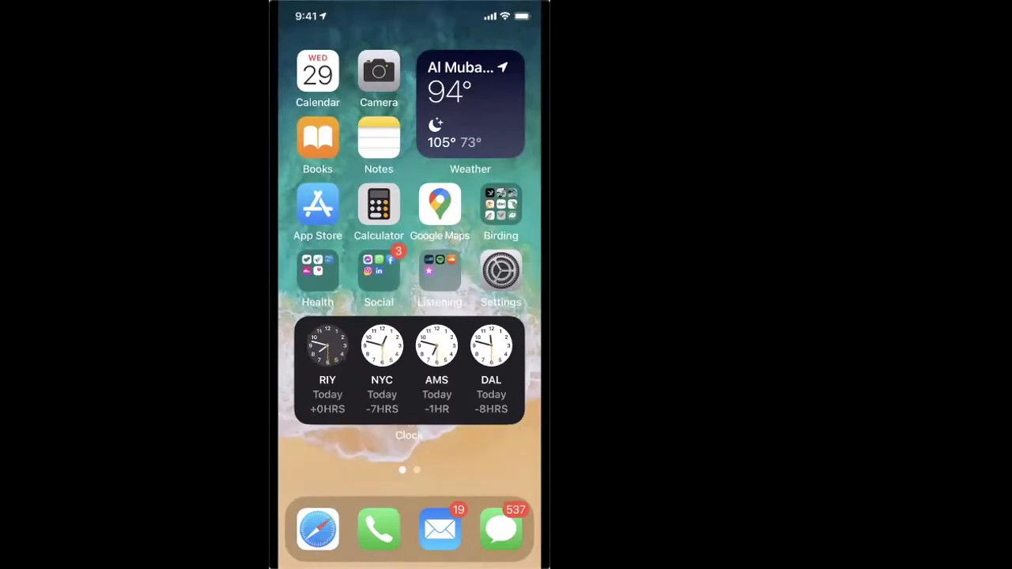
click(501, 208)
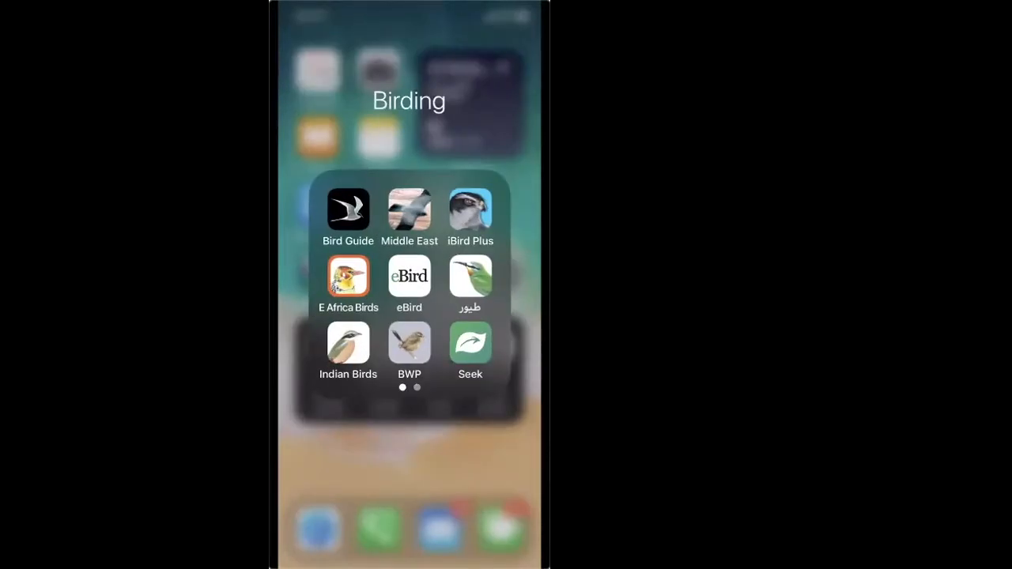
click(409, 276)
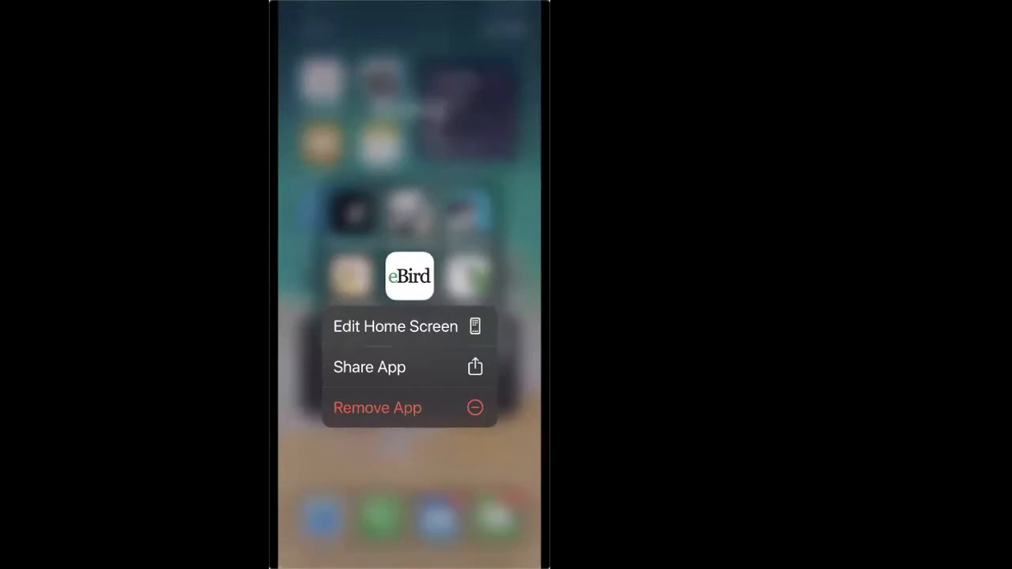
click(409, 475)
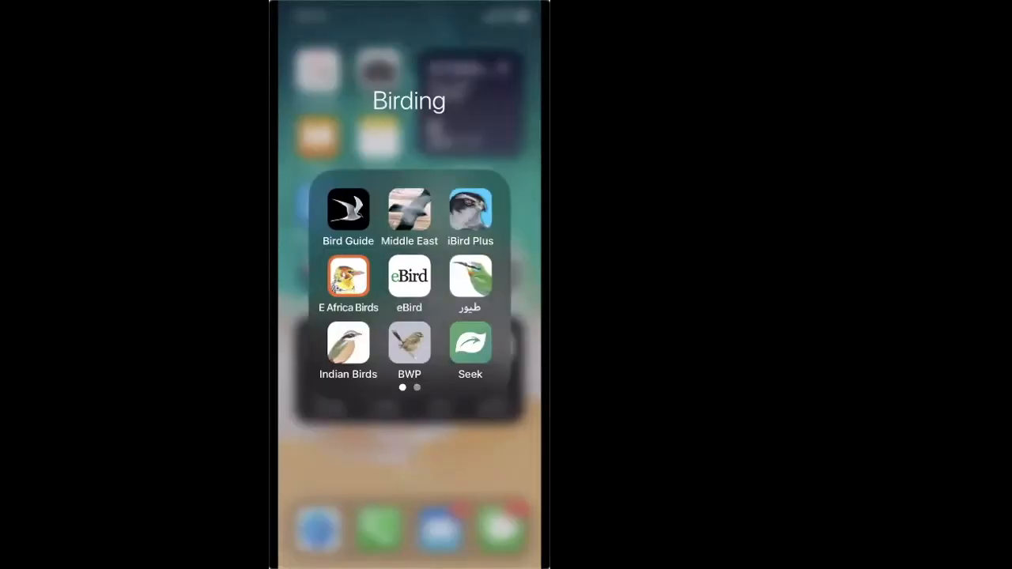
click(409, 277)
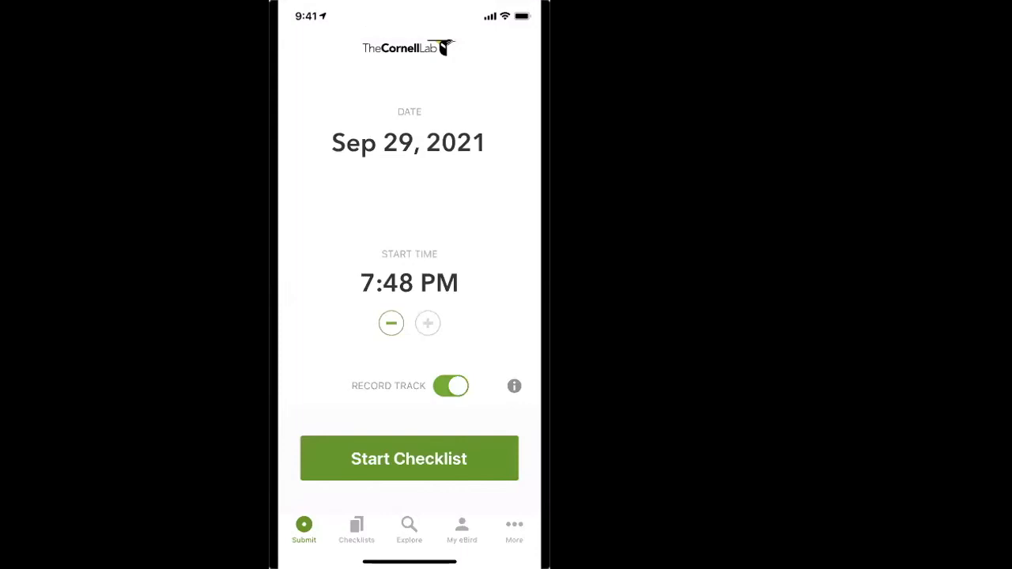
Step: Open the regional bird packs and review the nearby packs, including Saudi Arabia and its neighbouring countries
click(514, 529)
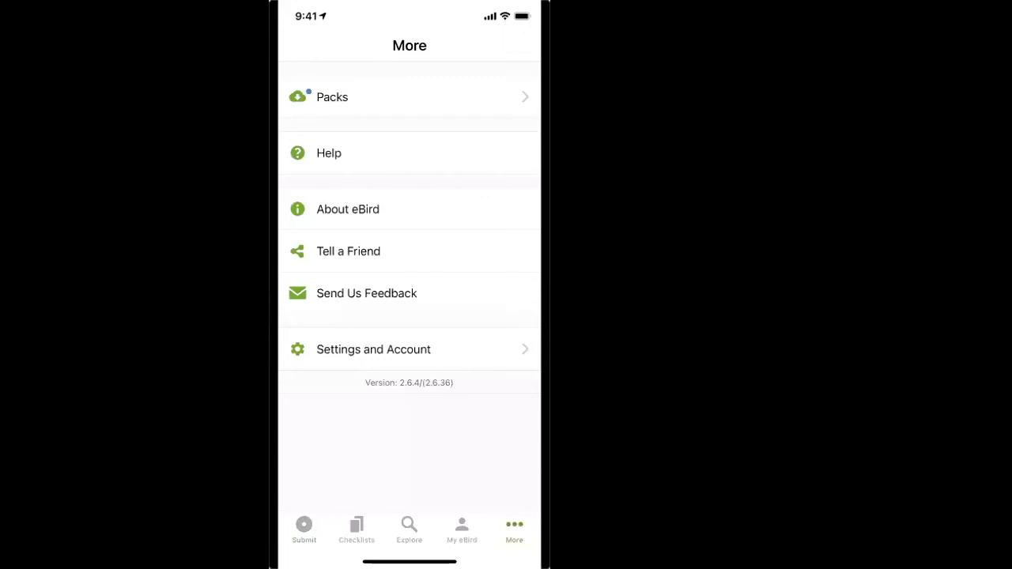
click(409, 96)
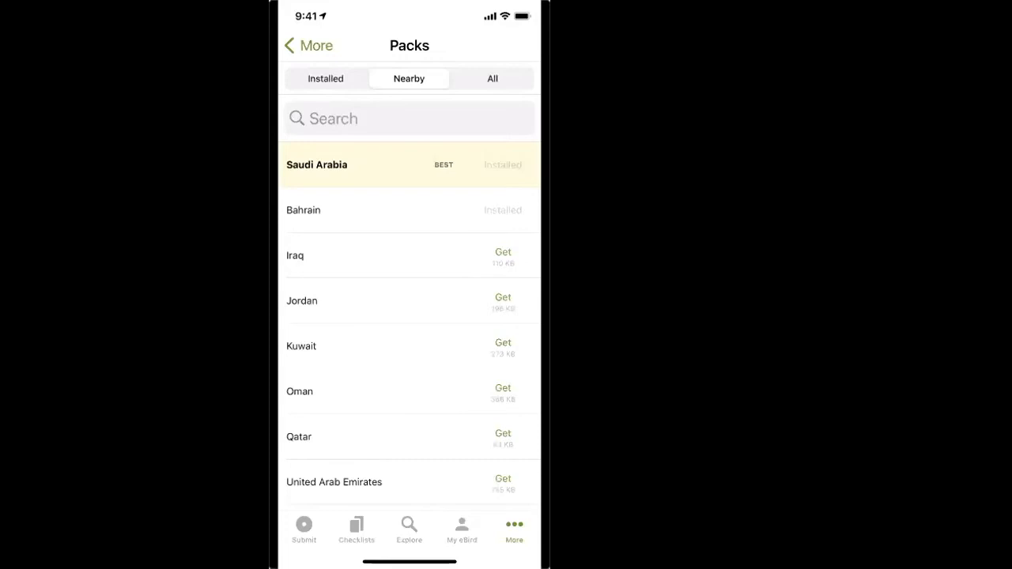
scroll(409, 316, down, 2)
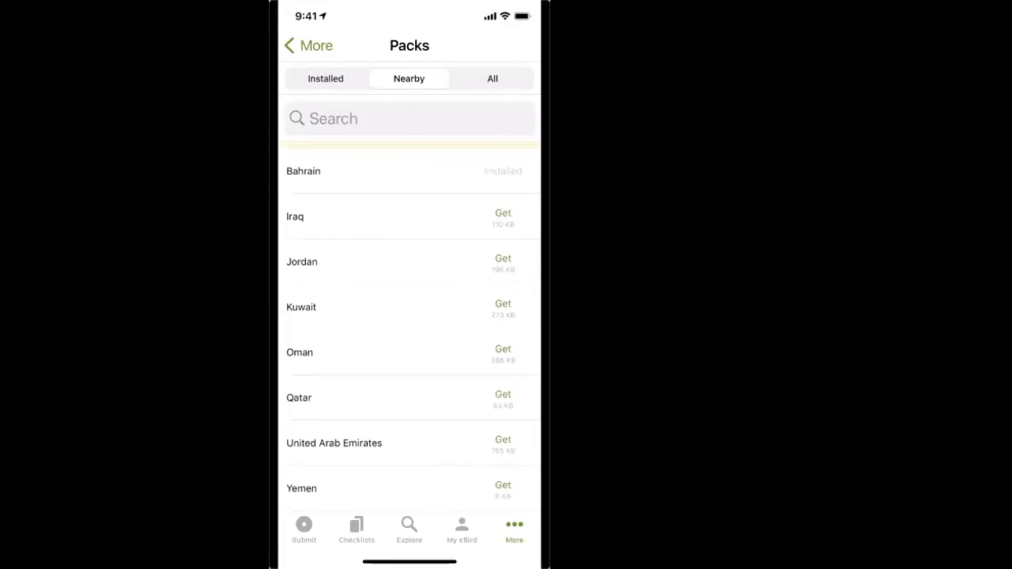
scroll(409, 317, up, 2)
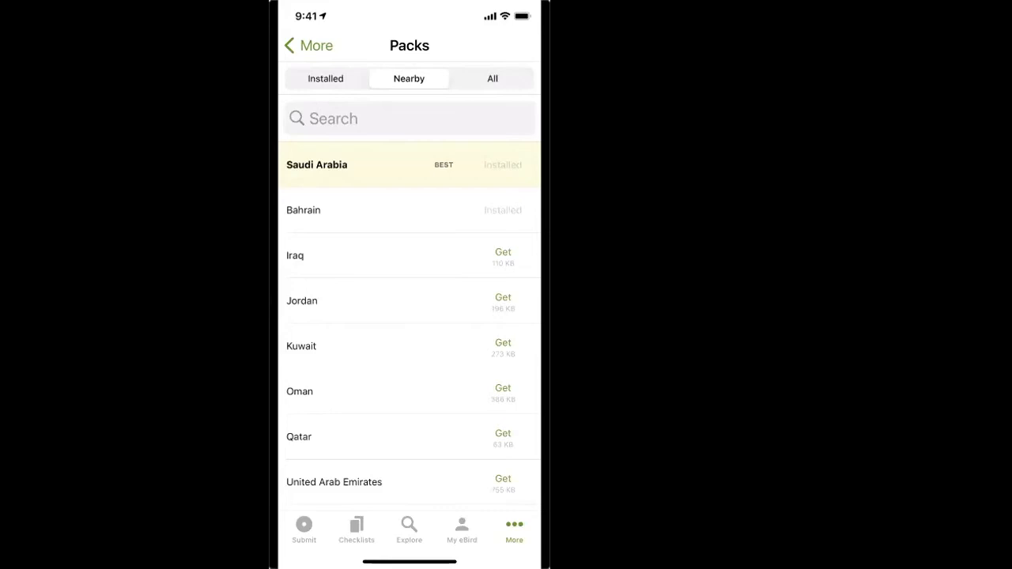
mouse_move(448, 167)
mouse_move(408, 176)
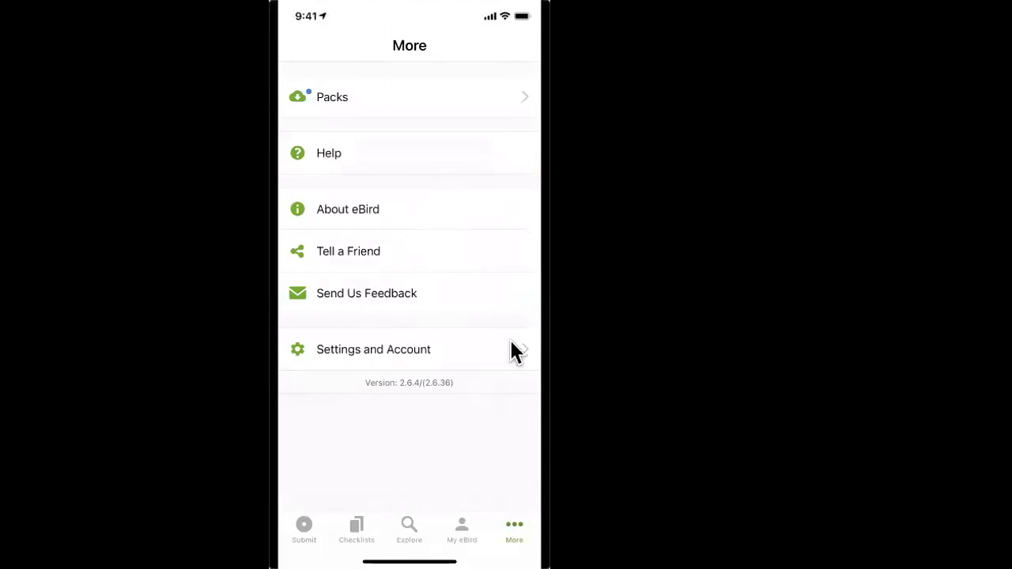
Step: Open the settings and account page and review its species name, subspecies, distance and portal options
click(417, 345)
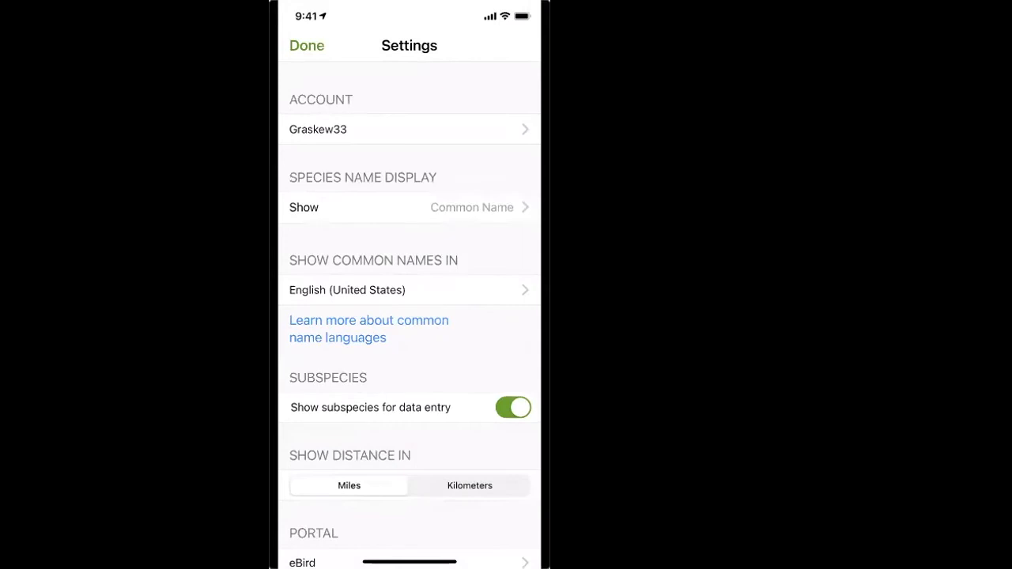
scroll(410, 316, down, 2)
scroll(410, 316, up, 1)
scroll(410, 316, down, 2)
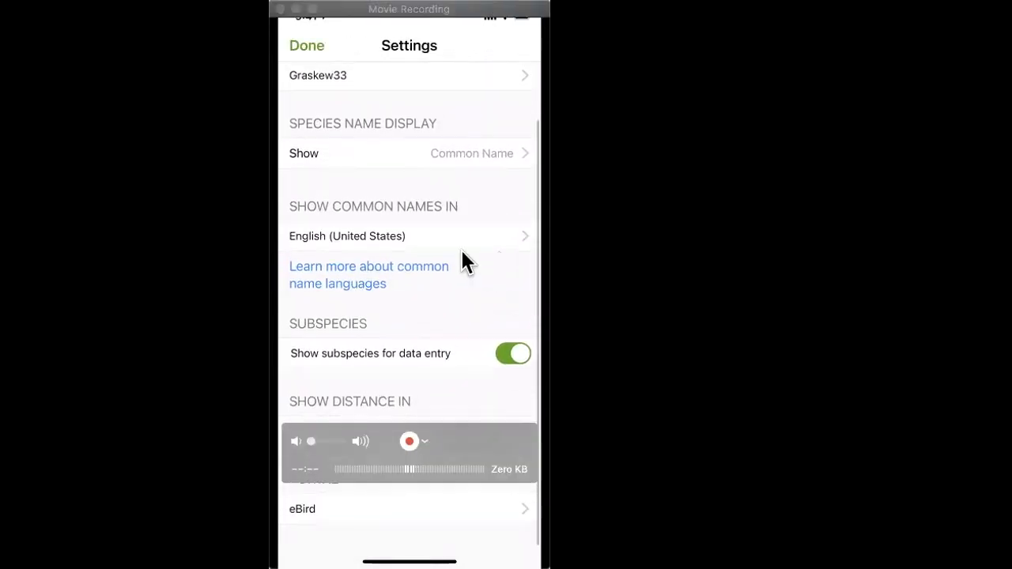
Step: Set the language for common species names to Arabic and close the settings
click(496, 246)
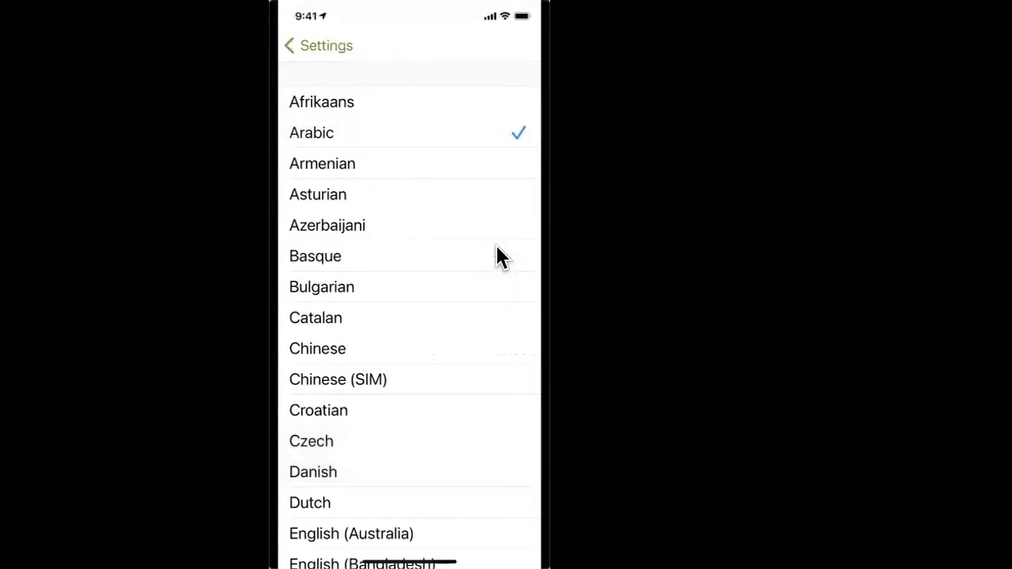
scroll(498, 257, down, 10)
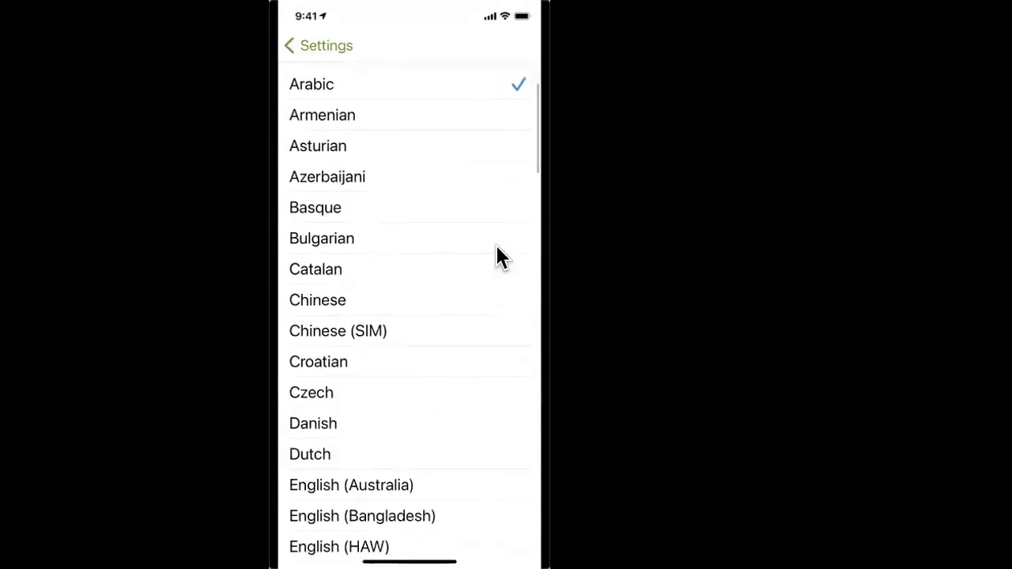
scroll(497, 246, down, 5)
scroll(496, 247, up, 15)
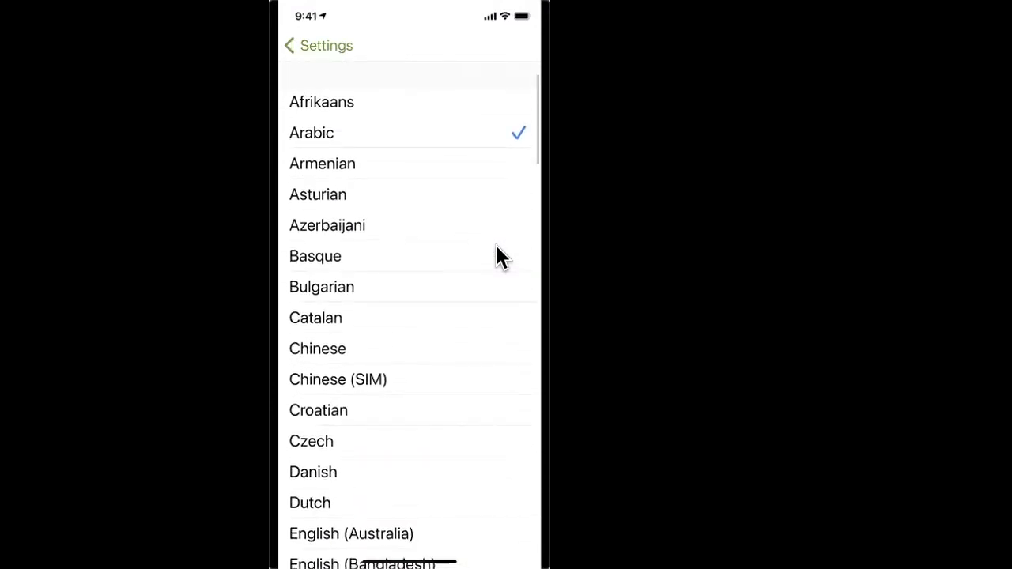
scroll(499, 257, down, 15)
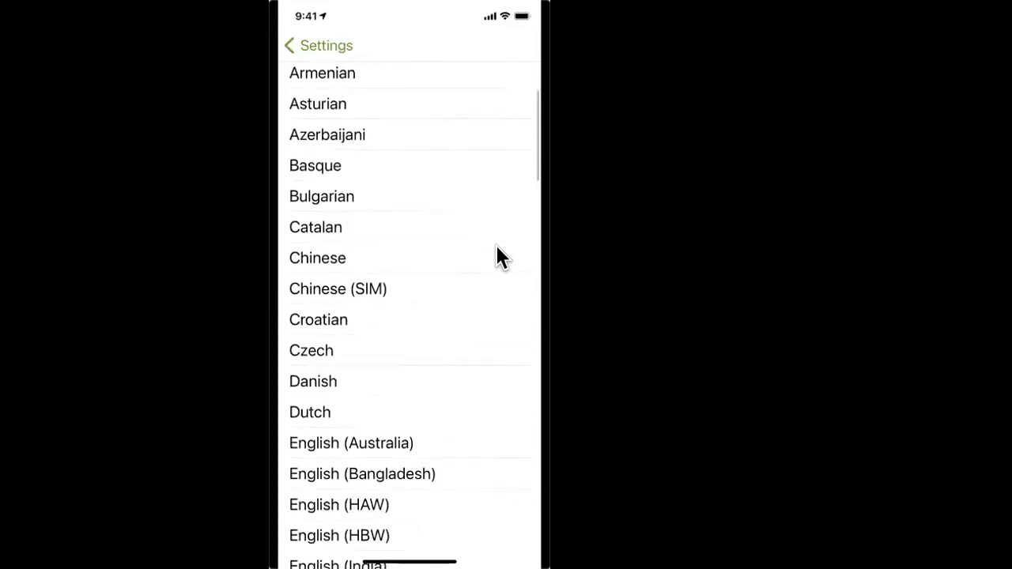
scroll(496, 247, down, 10)
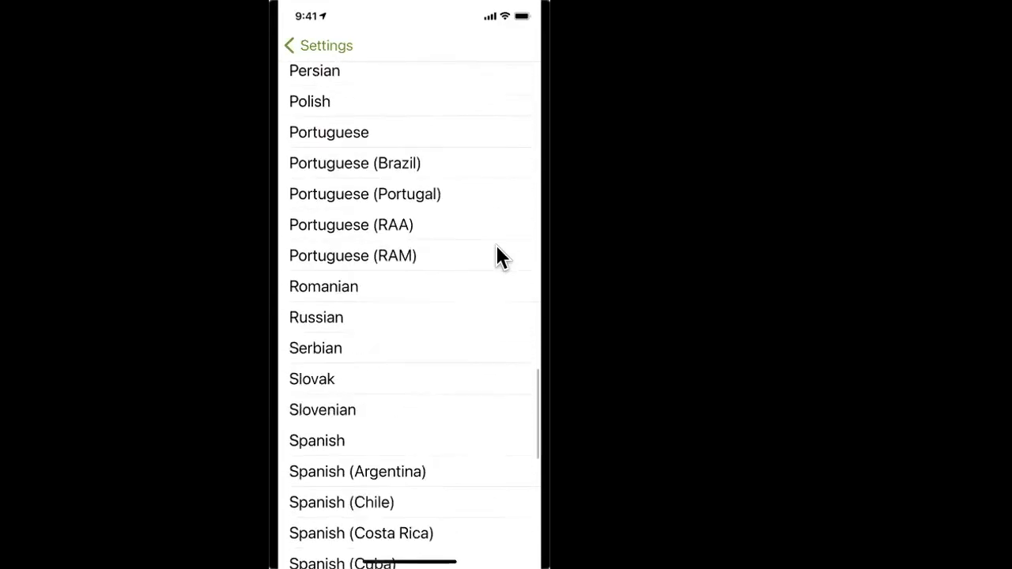
scroll(497, 247, up, 12)
scroll(498, 247, up, 10)
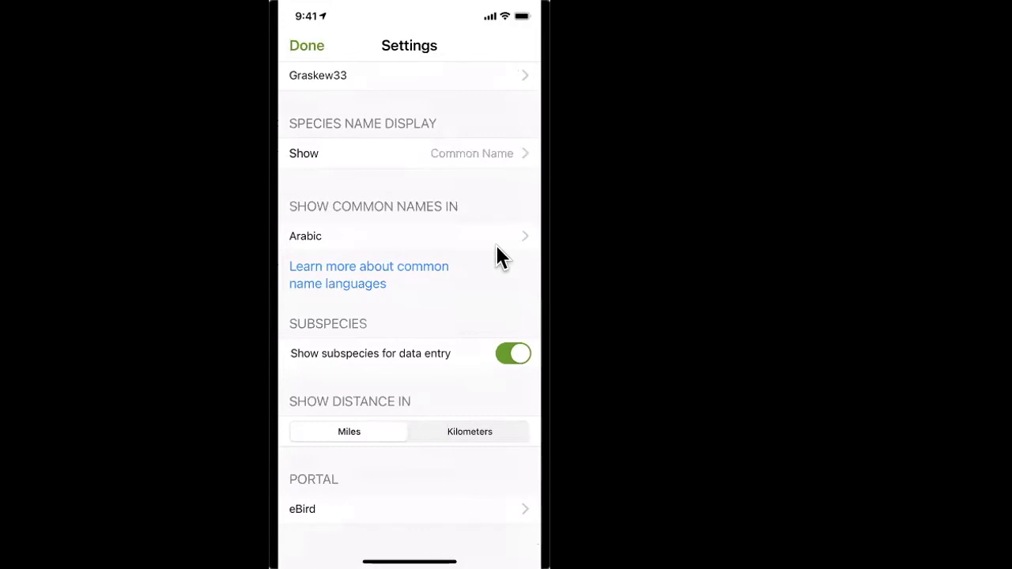
scroll(497, 247, down, 2)
mouse_move(479, 319)
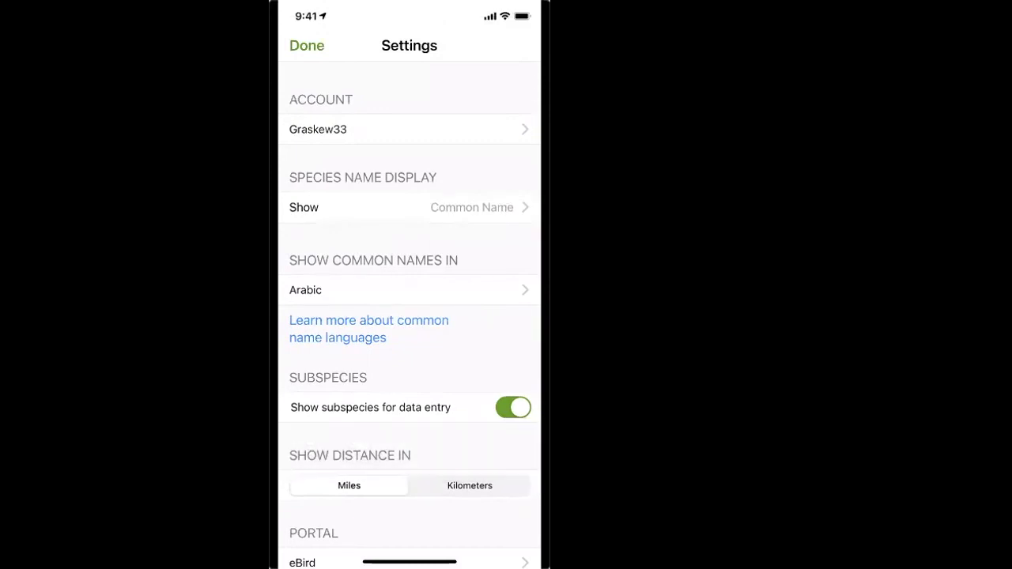
click(307, 45)
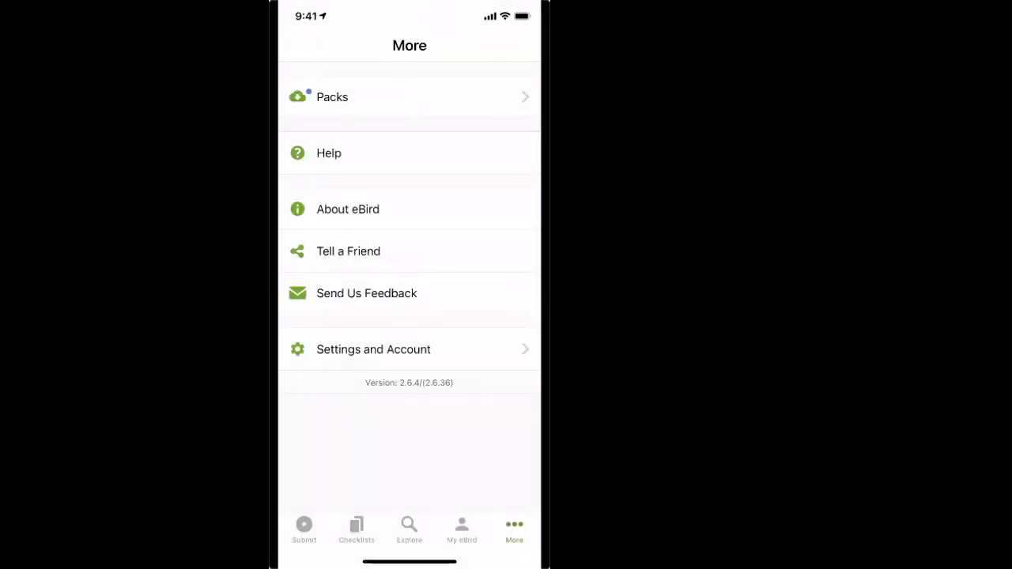
Step: Open the new checklist form and review its date, start time and track recording options, leaving track recording on
click(304, 530)
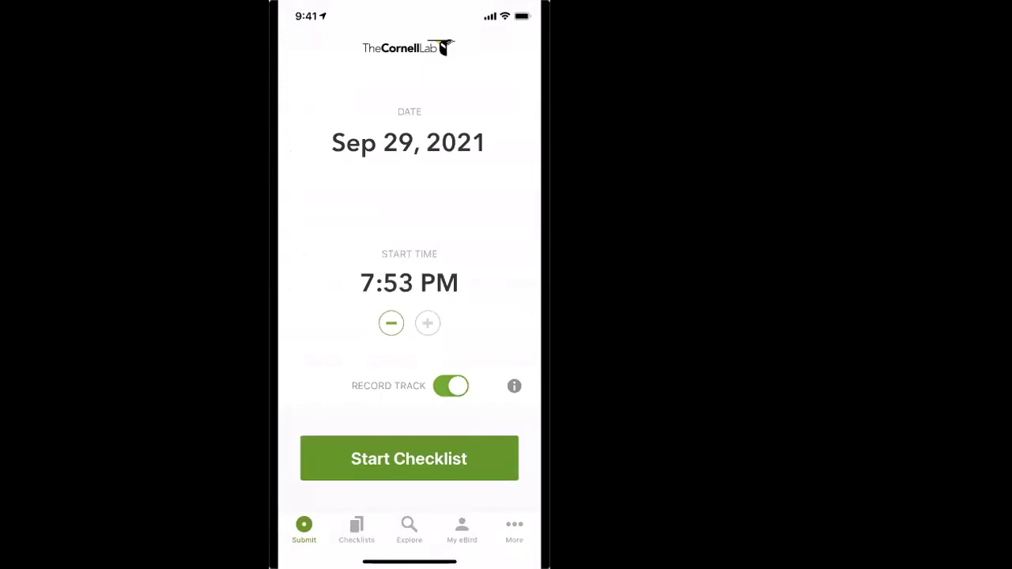
click(383, 143)
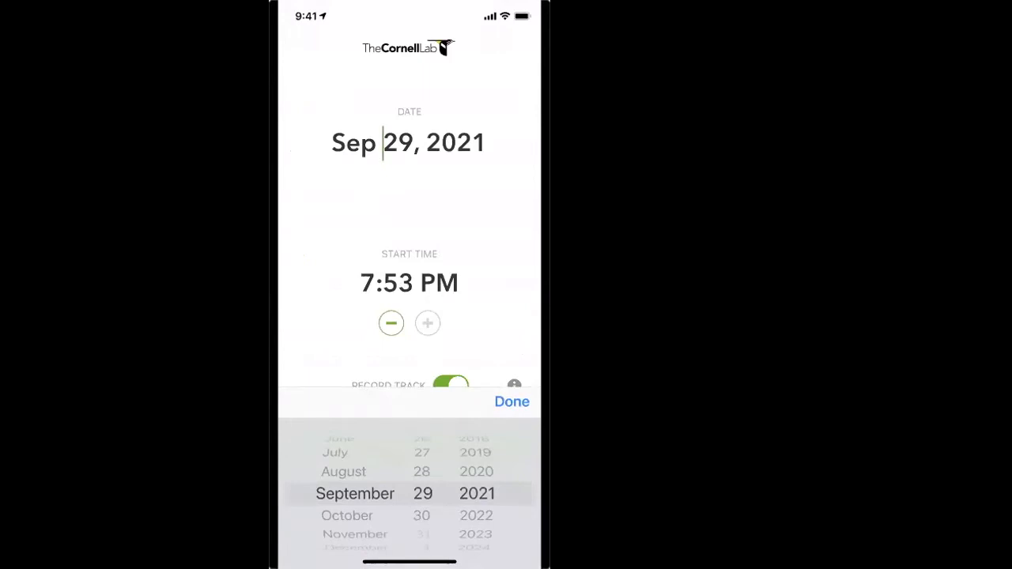
click(511, 402)
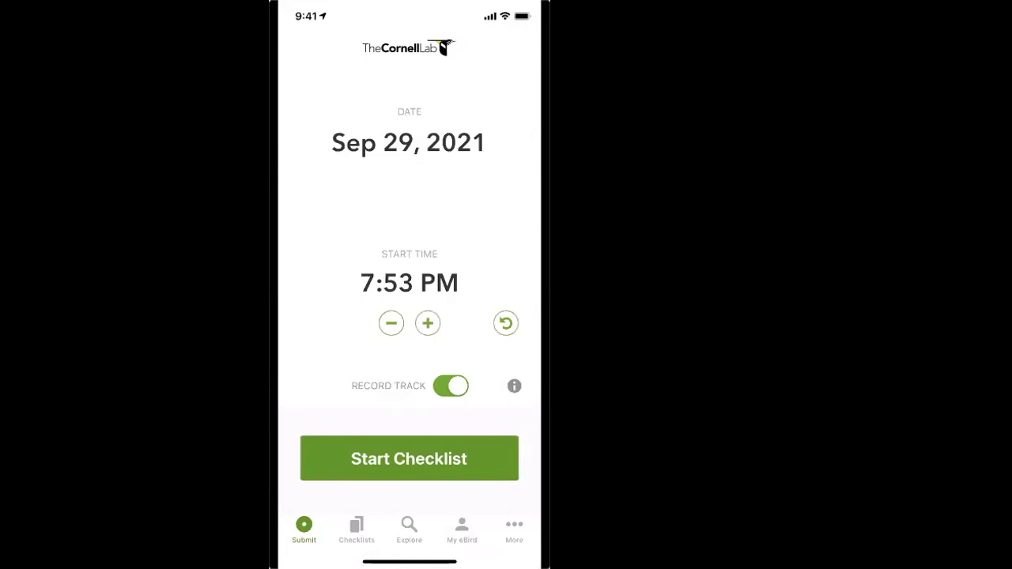
click(384, 284)
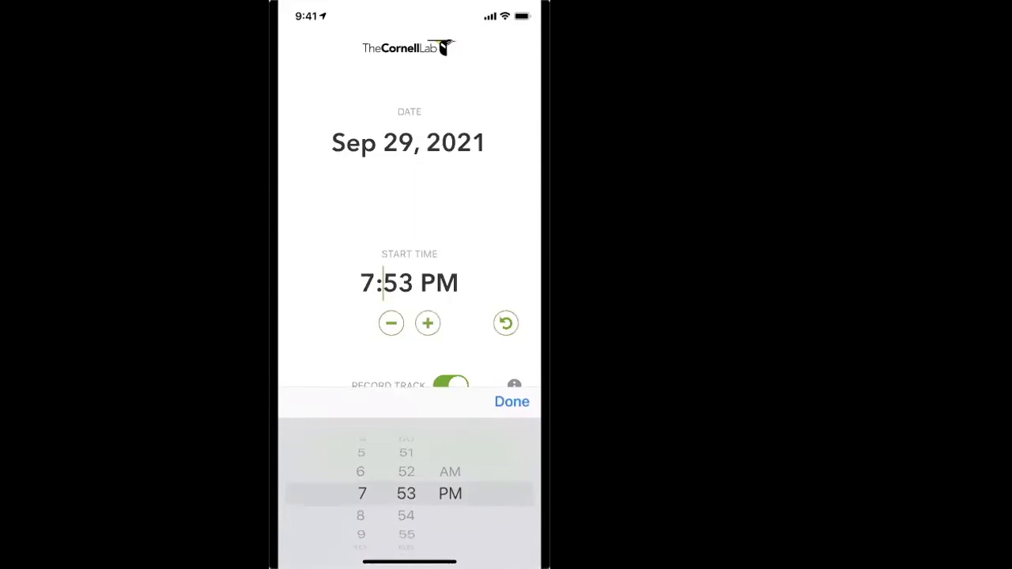
click(512, 401)
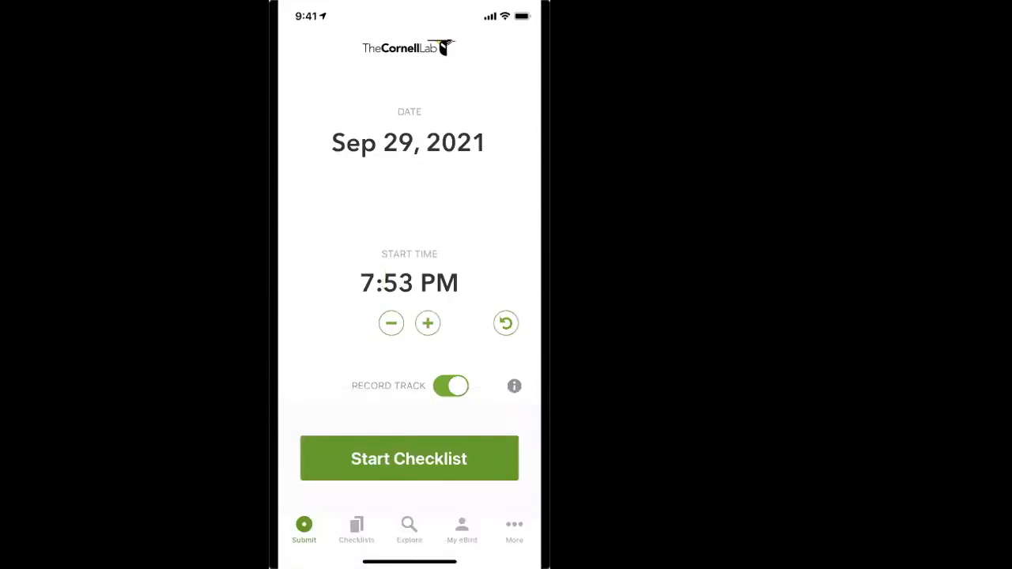
click(451, 385)
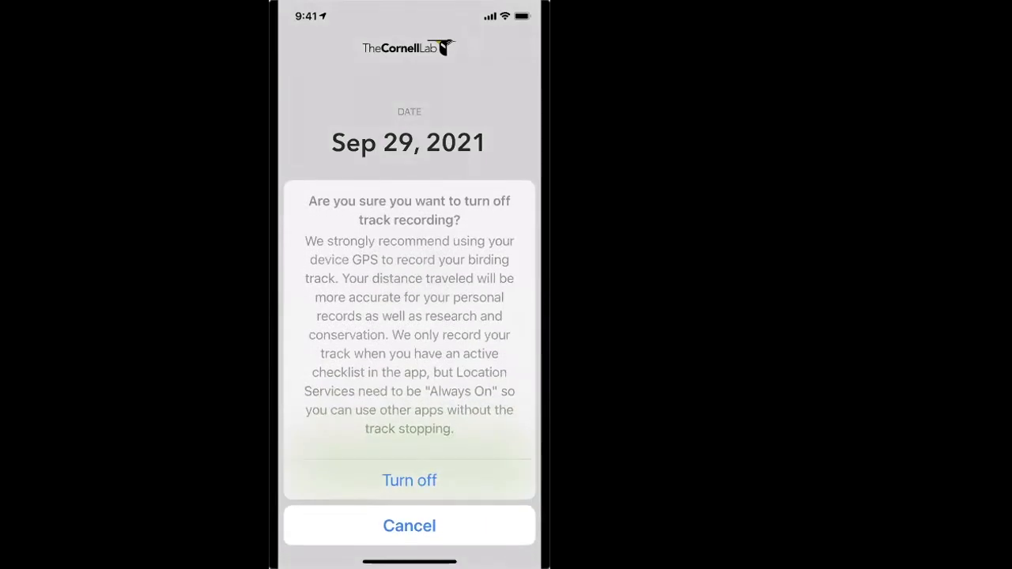
click(409, 526)
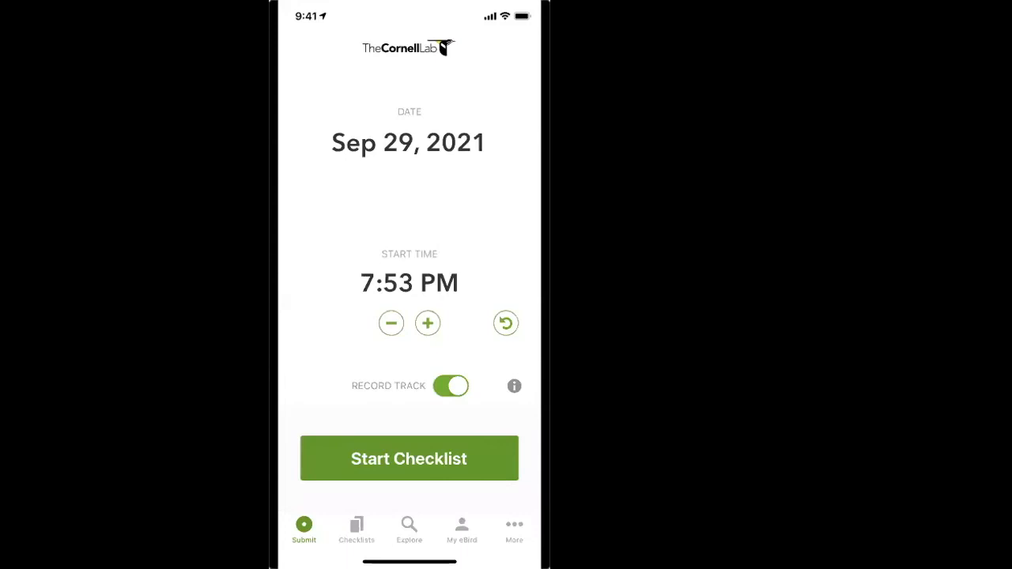
Step: Start the checklist and open the observation details of the domestic-type Anser anser in the species list
click(409, 459)
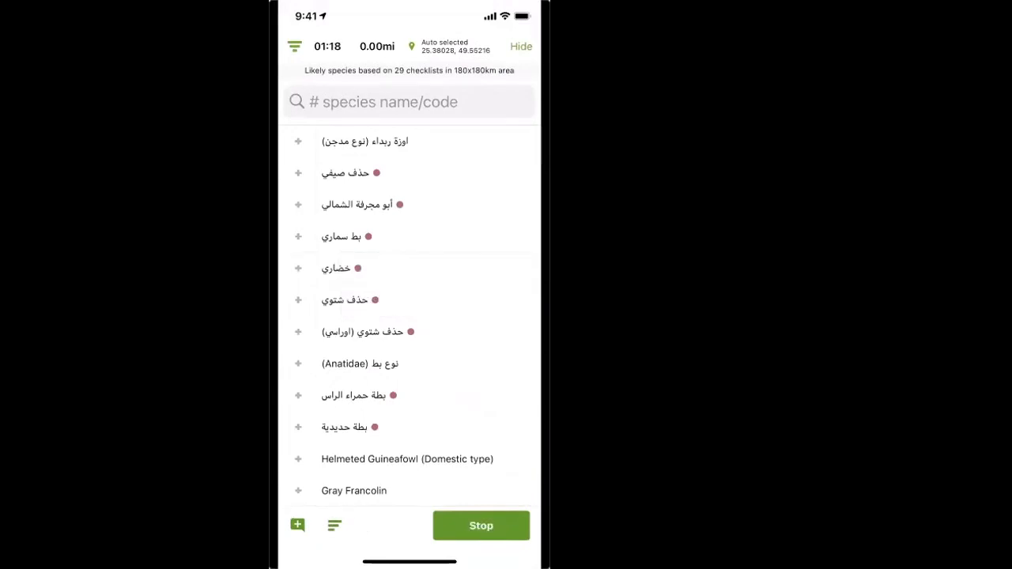
scroll(417, 315, down, 1)
scroll(417, 315, up, 1)
click(340, 237)
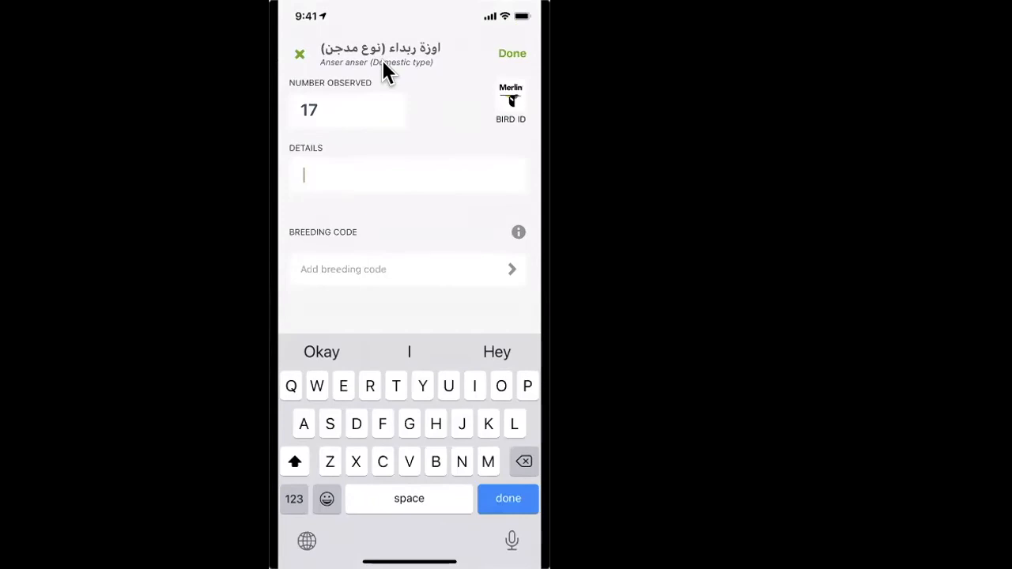
Step: Write "There were a lot" as the details comment for the domestic-type Anser anser observation
text(There )
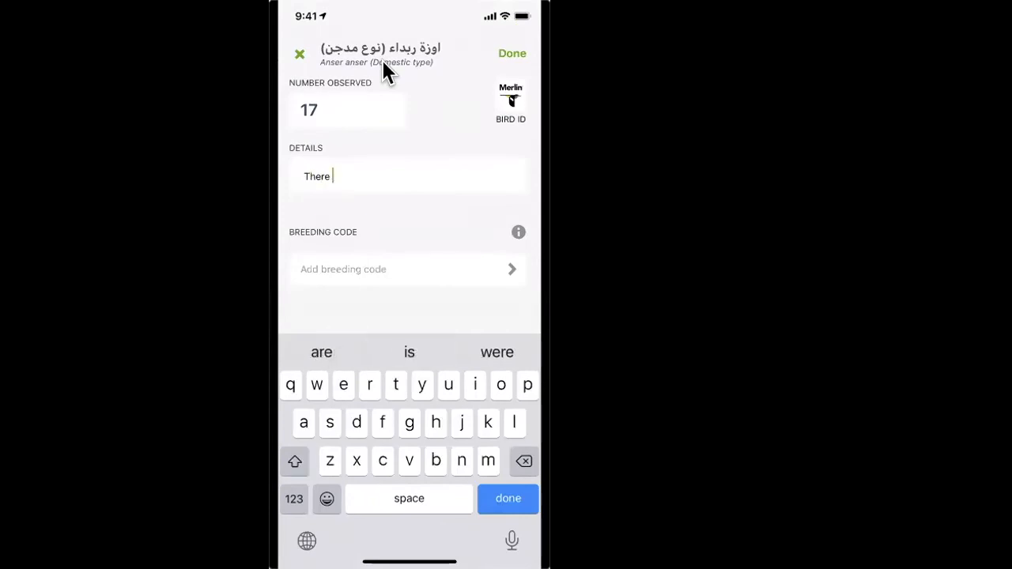
text(wer a)
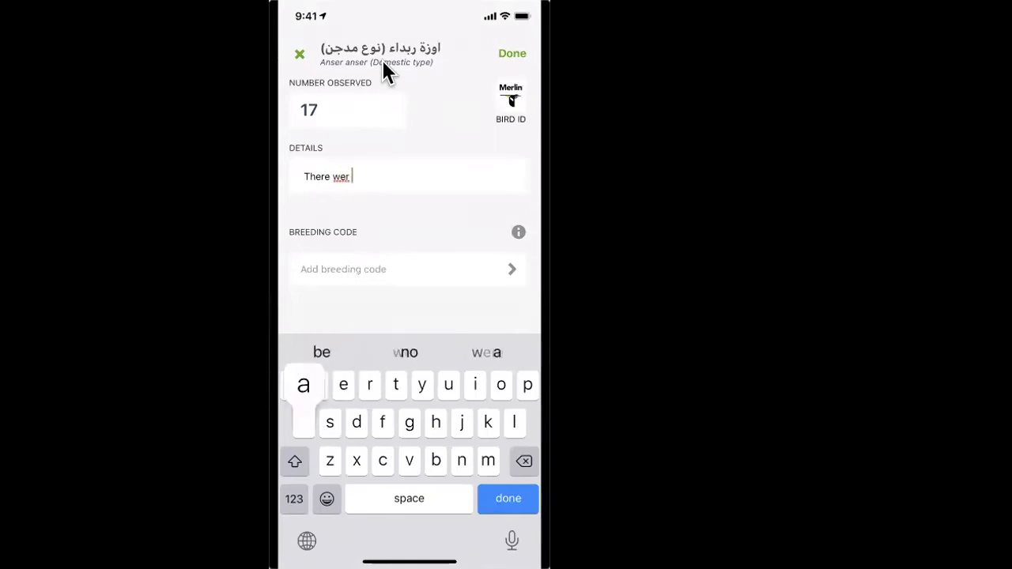
key(BackSpace)
key(BackSpace)
text(e a lot)
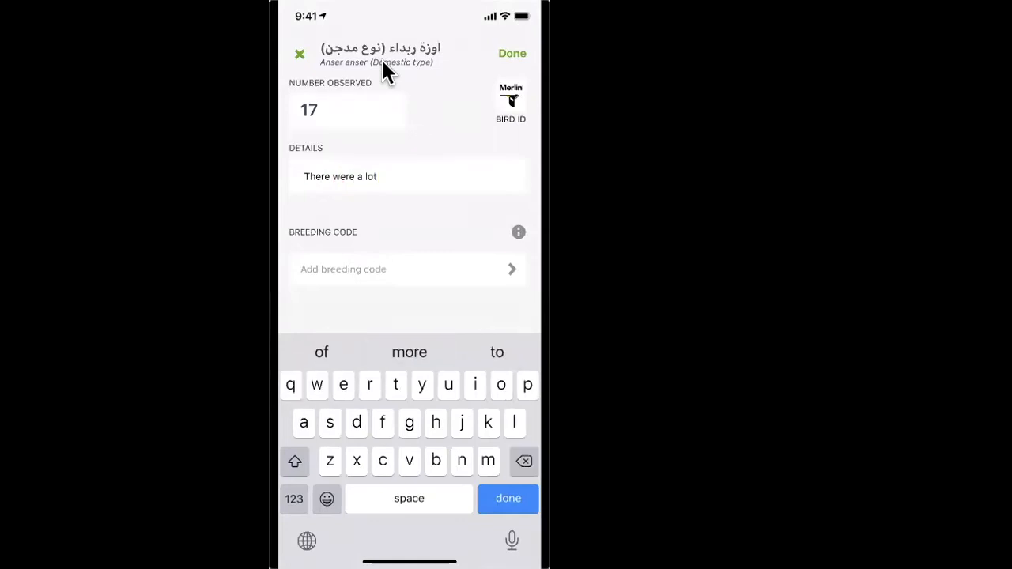
Step: Erase the details comment of the domestic-type Anser anser observation
key(BackSpace)
key(BackSpace)
key(BackSpace)
key(BackSpace)
key(BackSpace)
key(BackSpace)
key(BackSpace)
key(BackSpace)
key(BackSpace)
key(BackSpace)
key(BackSpace)
key(BackSpace)
key(BackSpace)
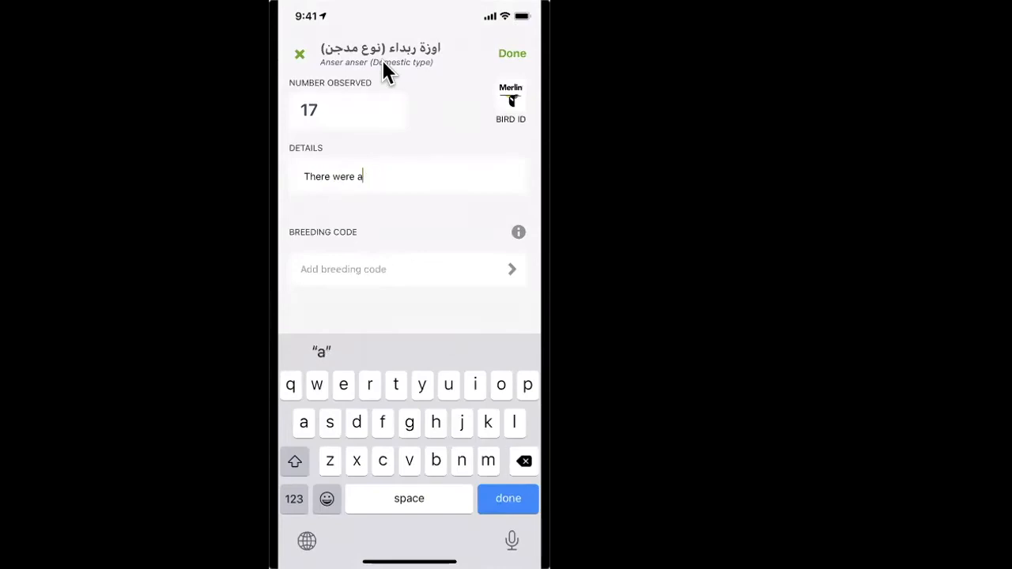
key(BackSpace)
key(BackSpace)
key(BackSpace)
key(BackSpace)
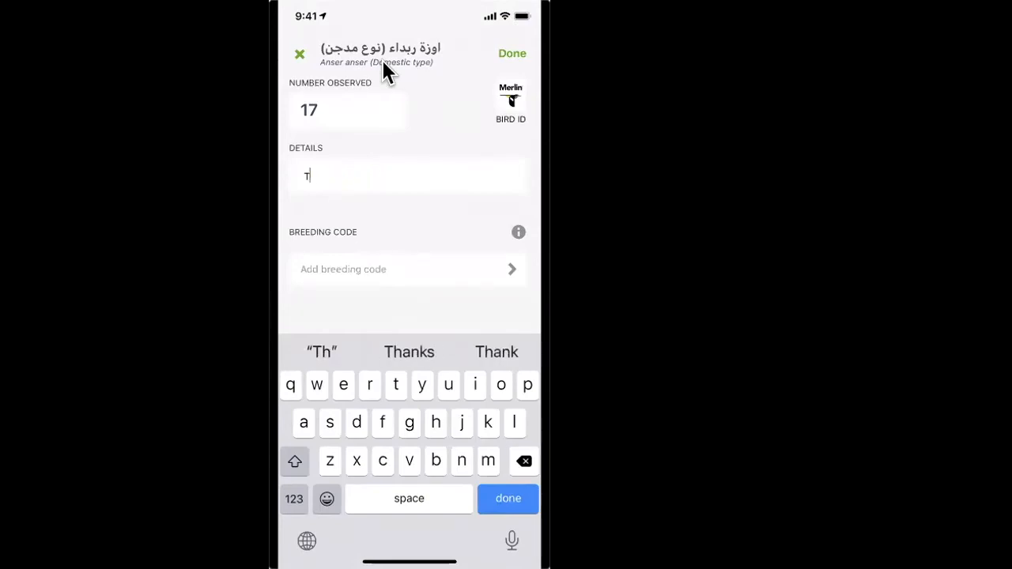
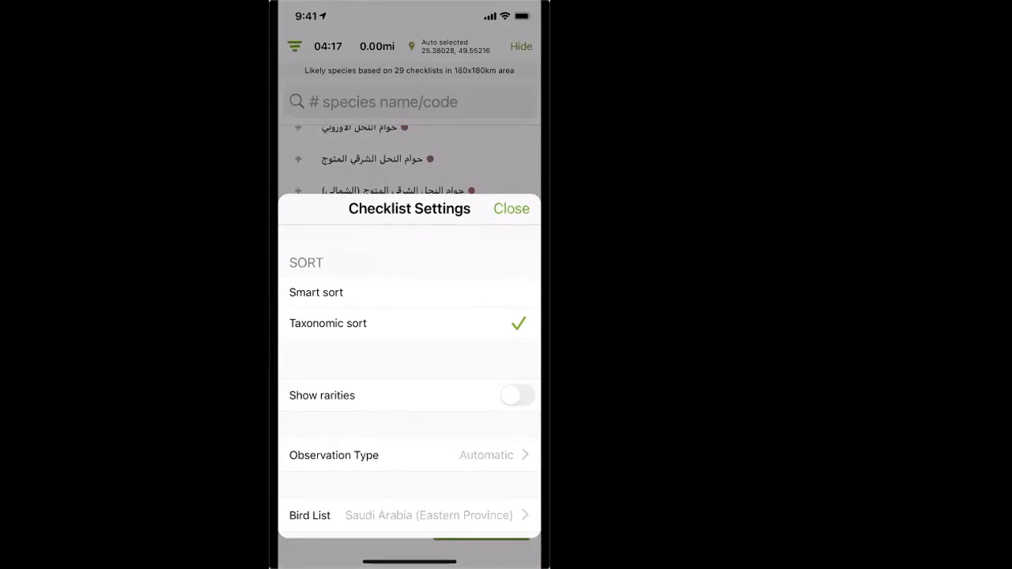
Step: Turn on showing rarities for the checklist and count one Hydrocoloeus minutus (نورس صغير)
click(518, 396)
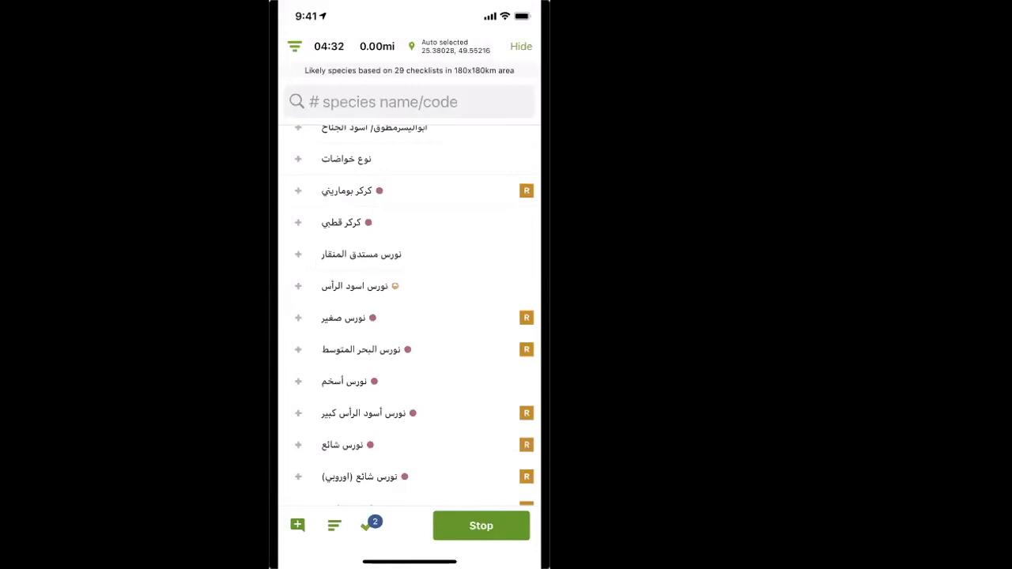
scroll(417, 316, down, 2)
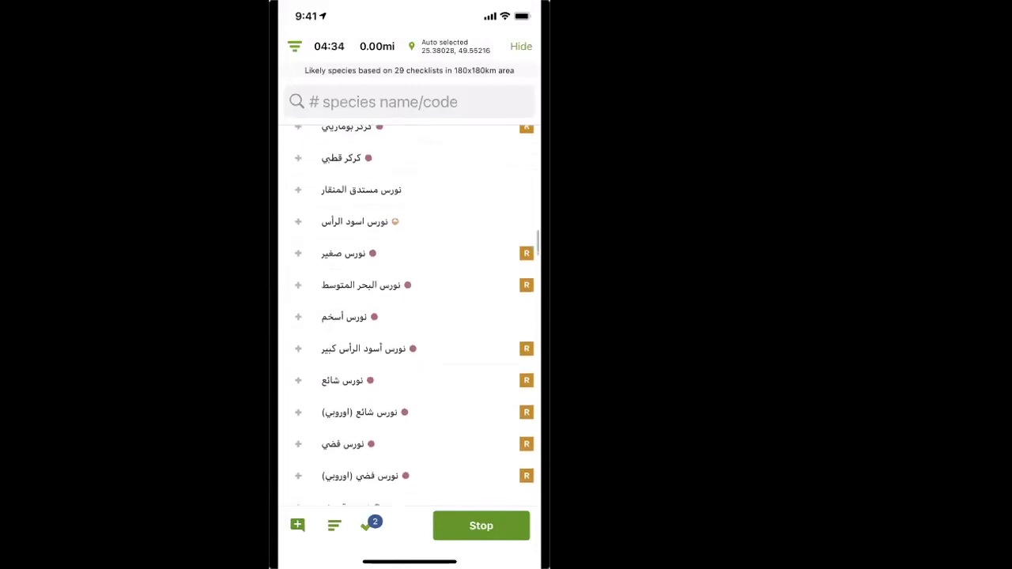
click(346, 253)
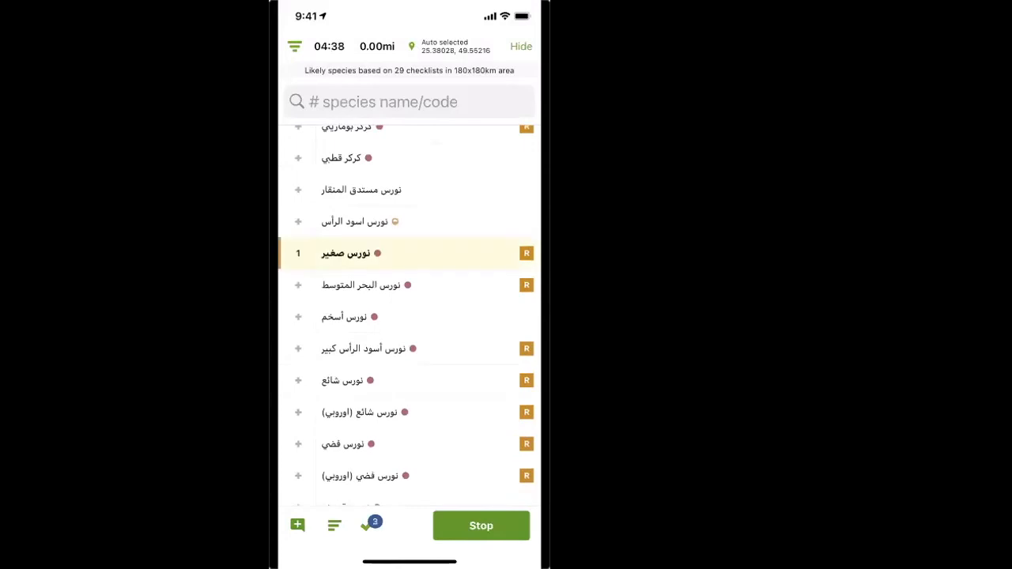
Step: Add the details comment "Dddddd" to the Hydrocoloeus minutus (نورس صغير) observation and save it
click(409, 253)
click(409, 189)
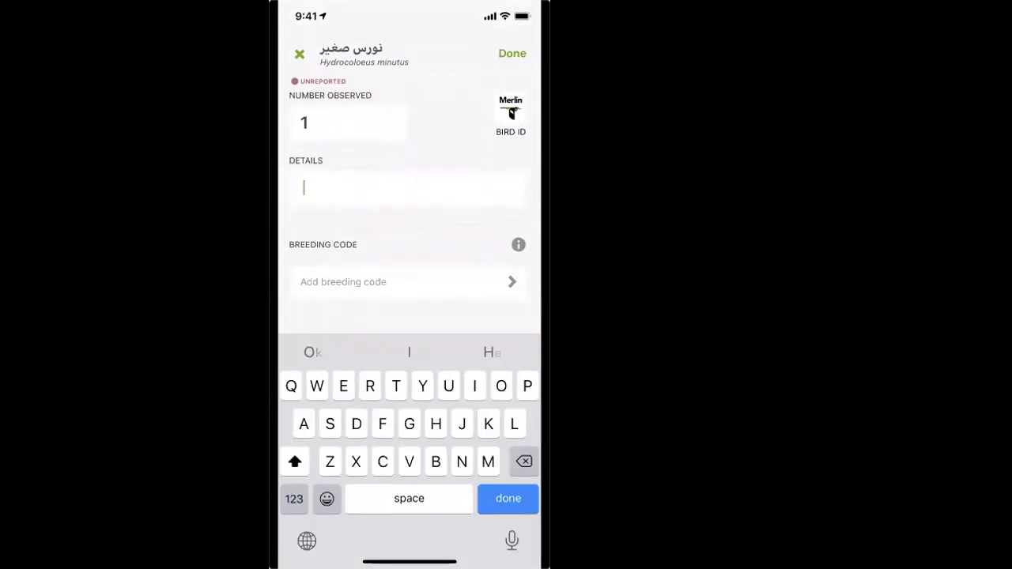
text(Dddddd)
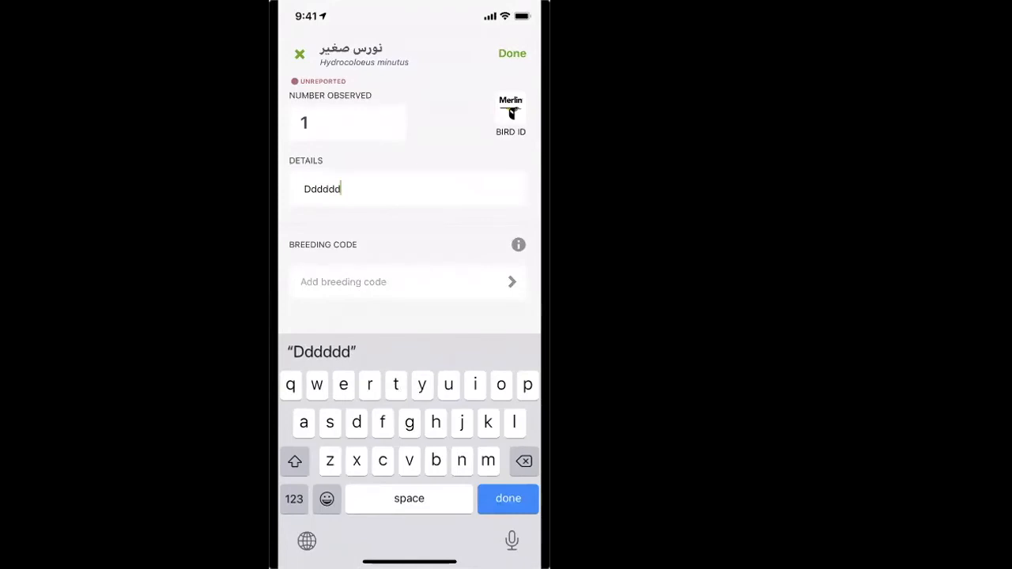
click(512, 53)
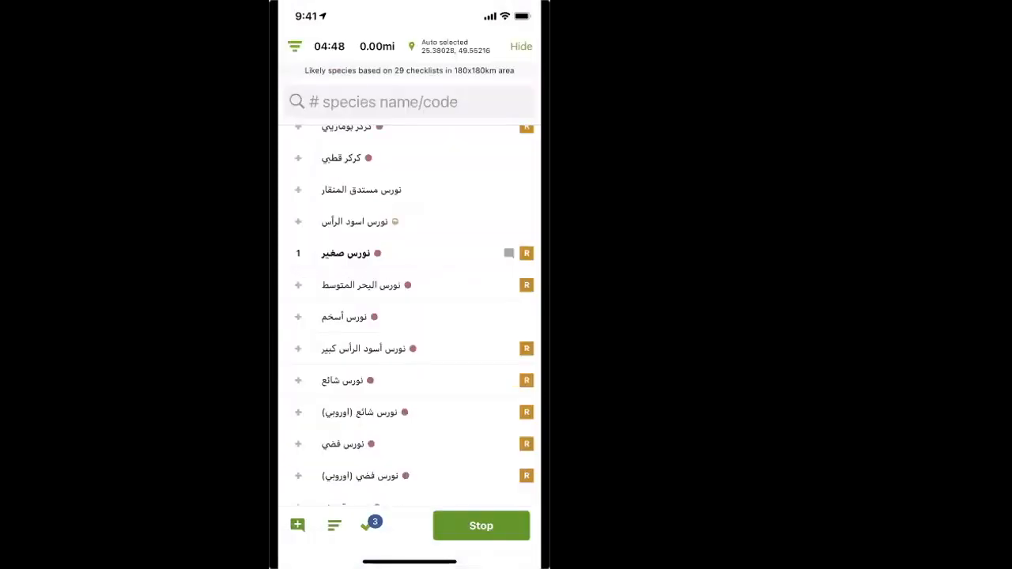
Step: Look through the gull entries and the start of the species list, and search the list for "Syrian"
scroll(410, 317, down, 1)
scroll(410, 316, down, 1)
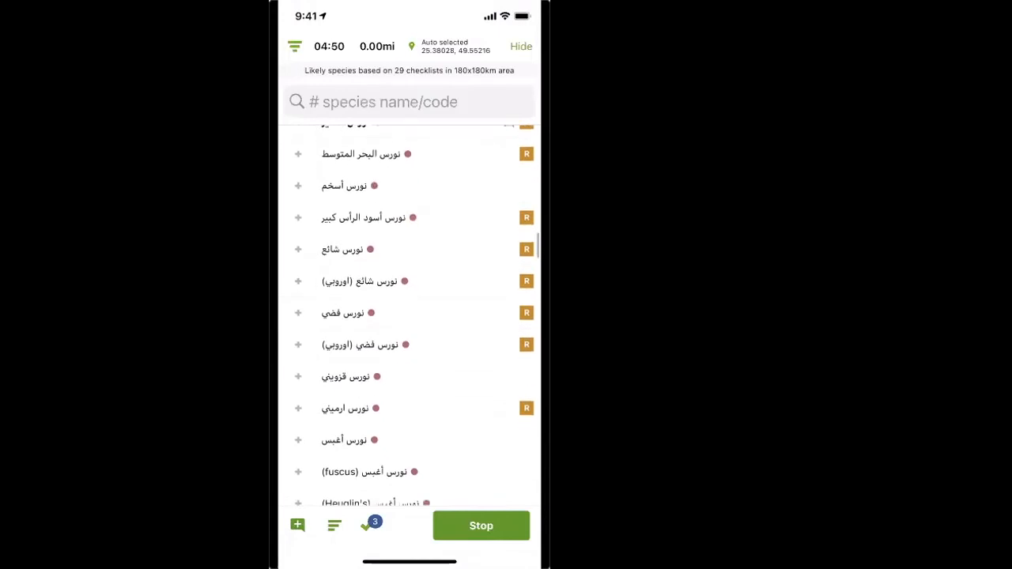
scroll(409, 316, up, 1)
scroll(410, 317, down, 2)
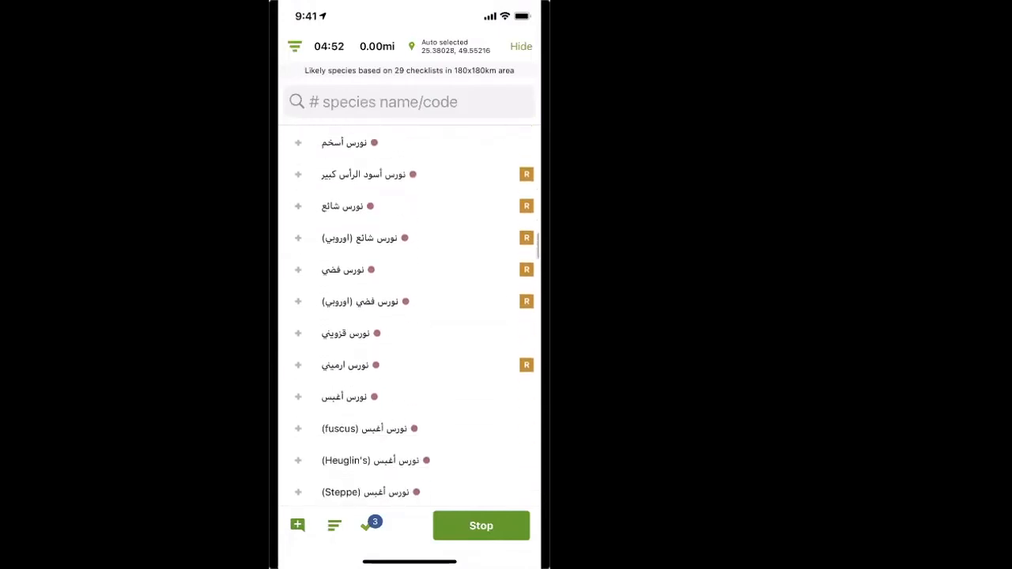
scroll(409, 316, up, 15)
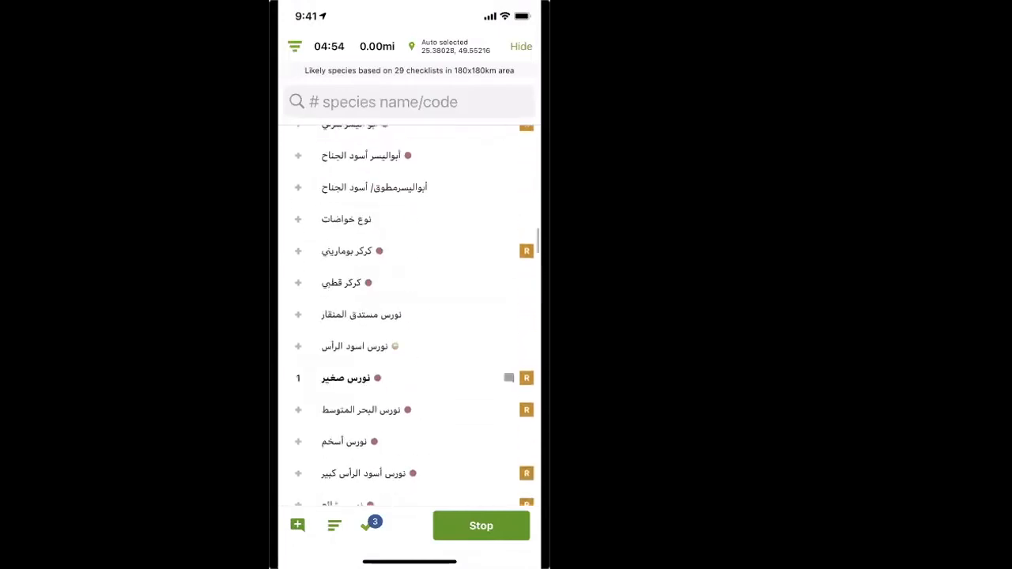
scroll(410, 317, up, 15)
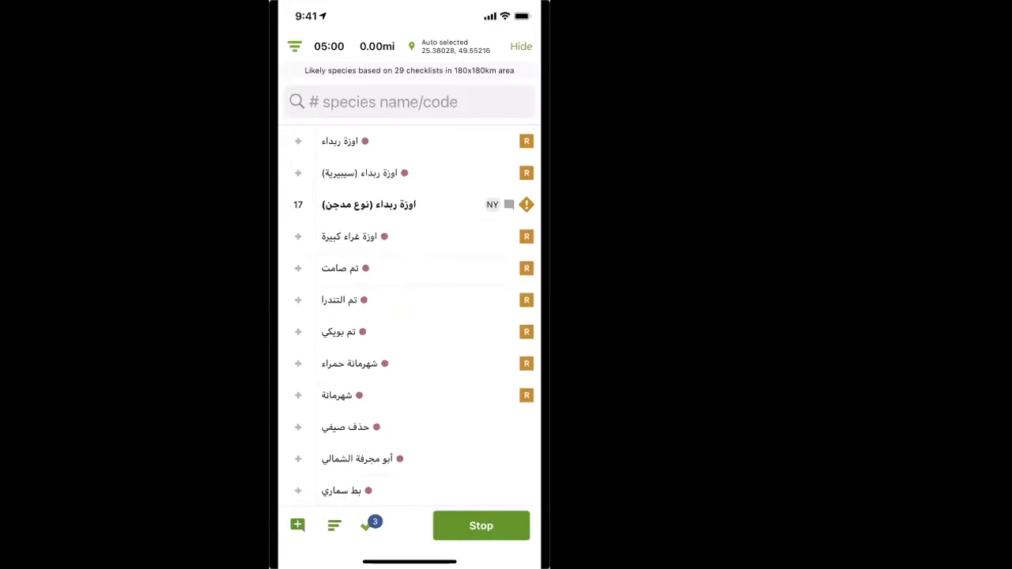
click(409, 102)
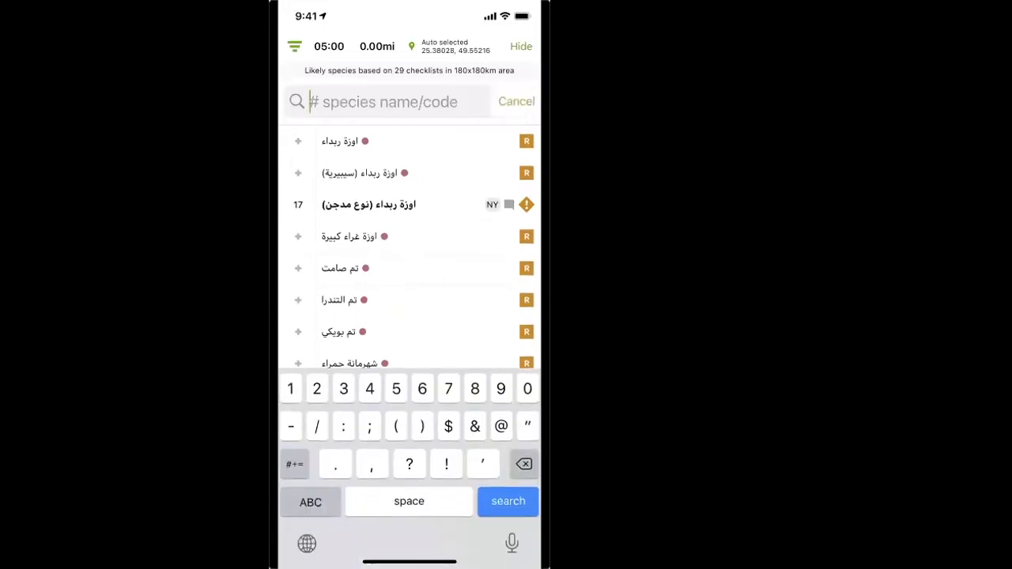
text(Syrian)
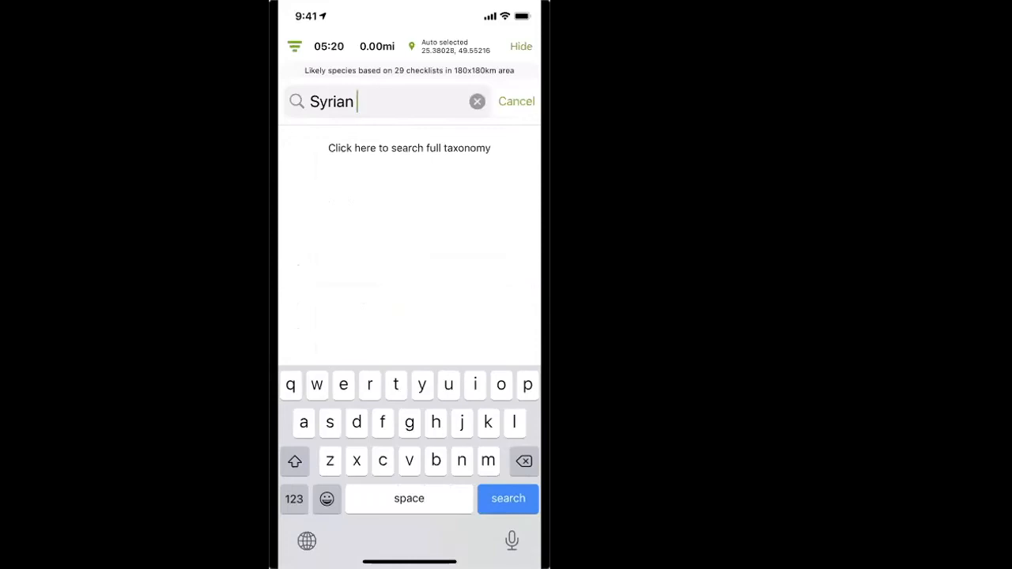
Step: Replace the species search with "Ser" and clear it again
key(BackSpace)
key(BackSpace)
key(BackSpace)
key(BackSpace)
key(BackSpace)
key(BackSpace)
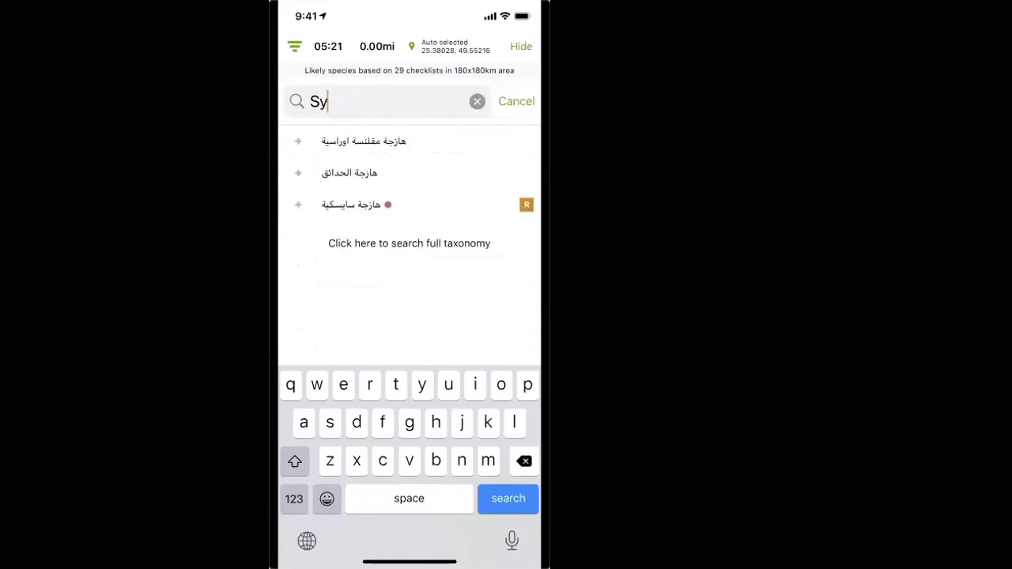
text(er)
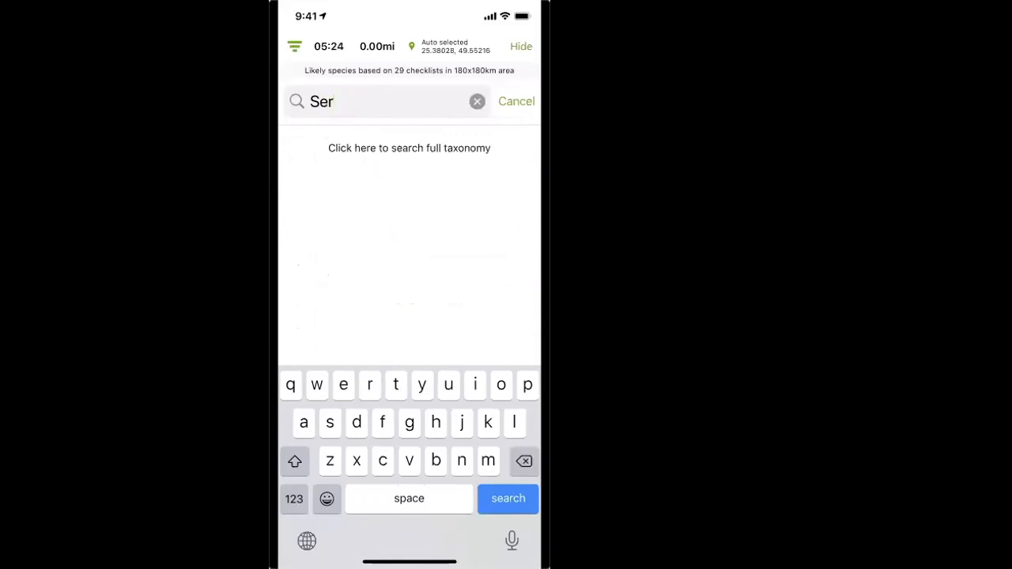
text(i)
key(BackSpace)
key(BackSpace)
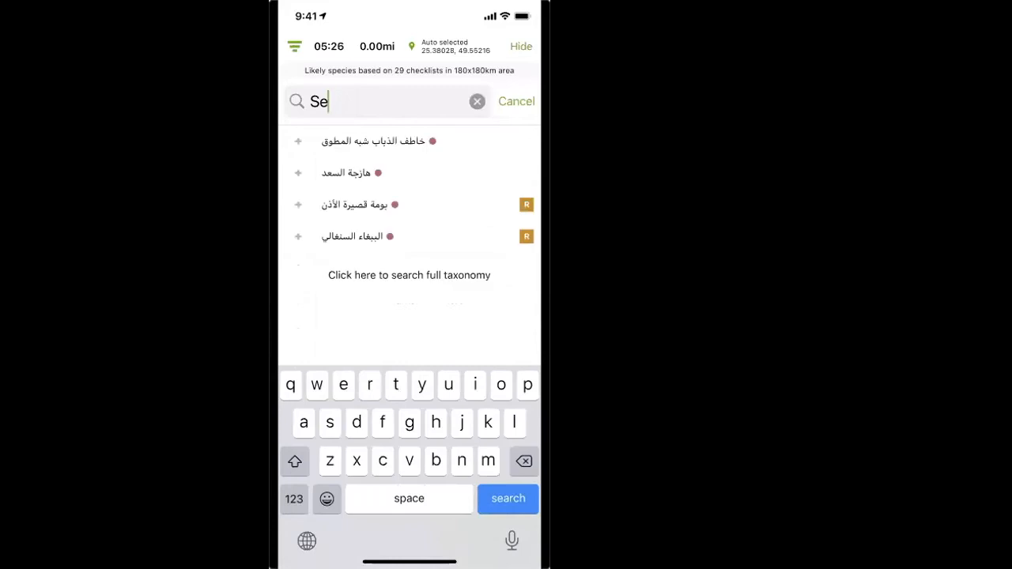
key(BackSpace)
key(BackSpace)
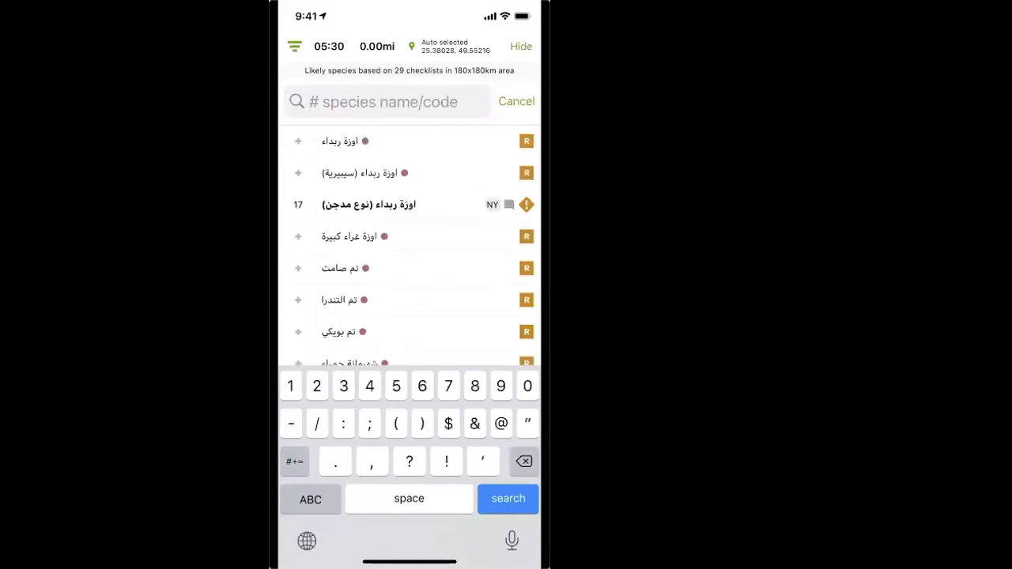
Step: Search the species list for "Indian" and clear the search
click(310, 499)
text(Indian)
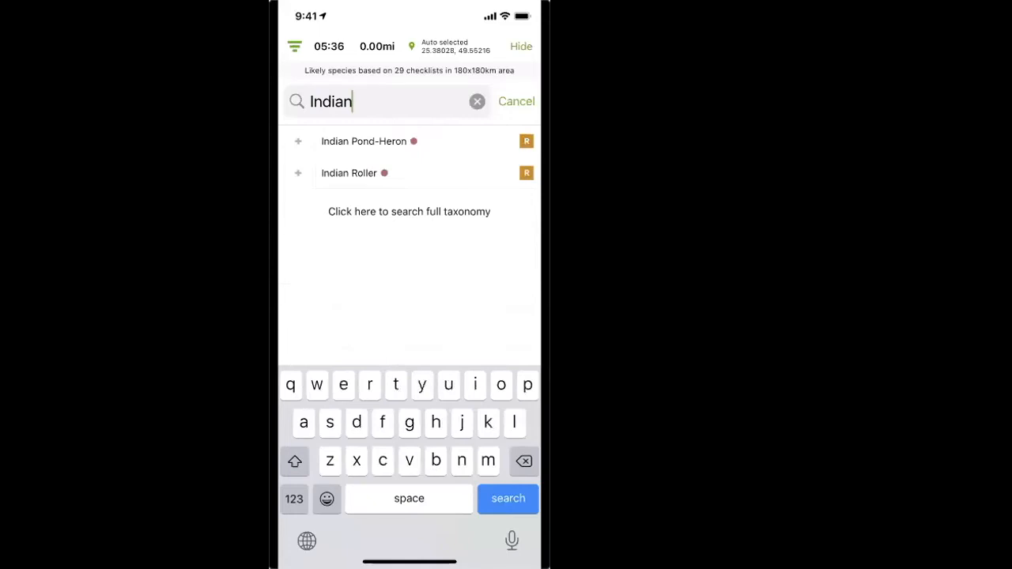
key(BackSpace)
key(BackSpace)
key(BackSpace)
key(BackSpace)
key(BackSpace)
key(BackSpace)
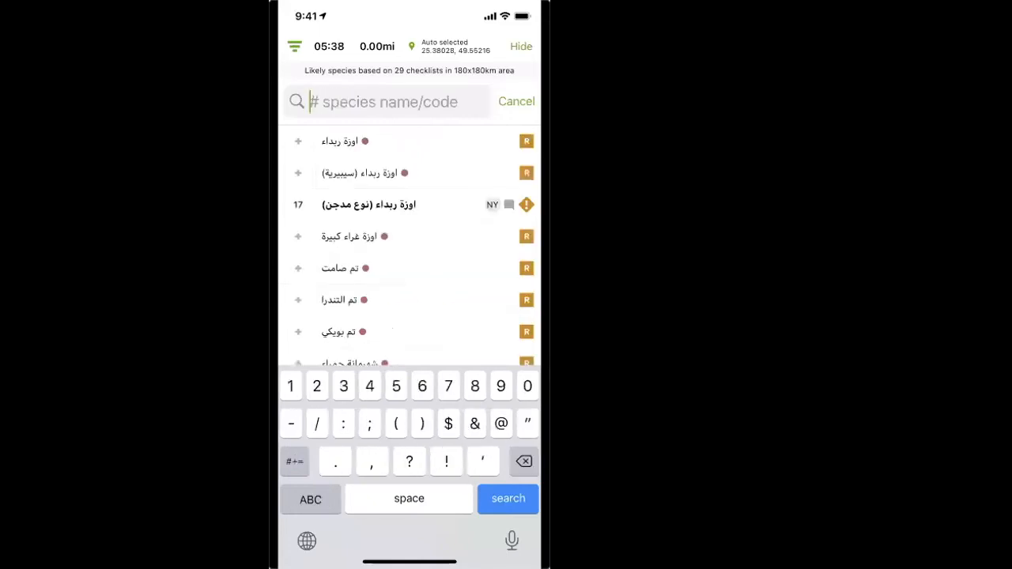
Step: Search the species list for "Pale" and clear the search
click(310, 499)
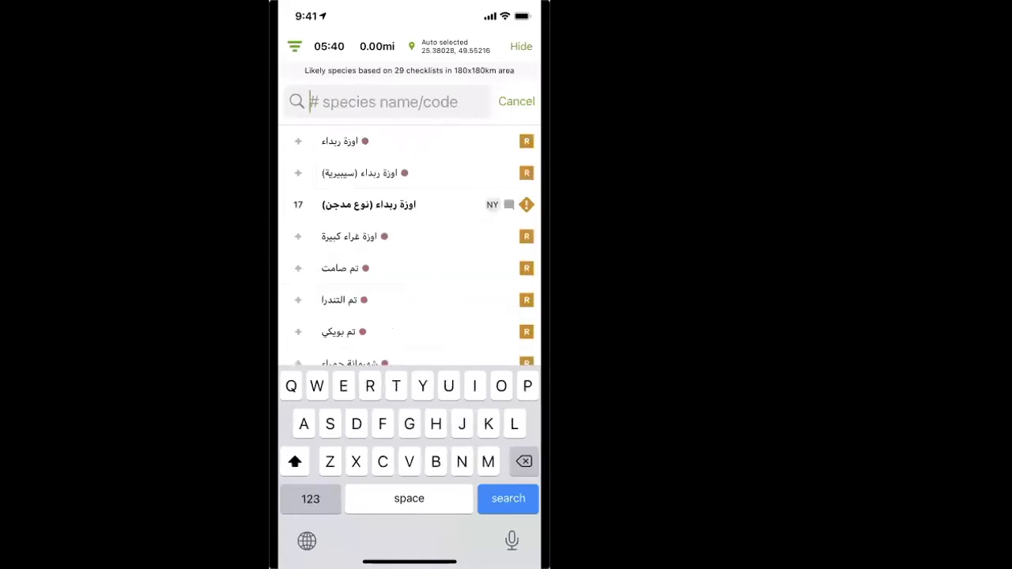
text(Pale)
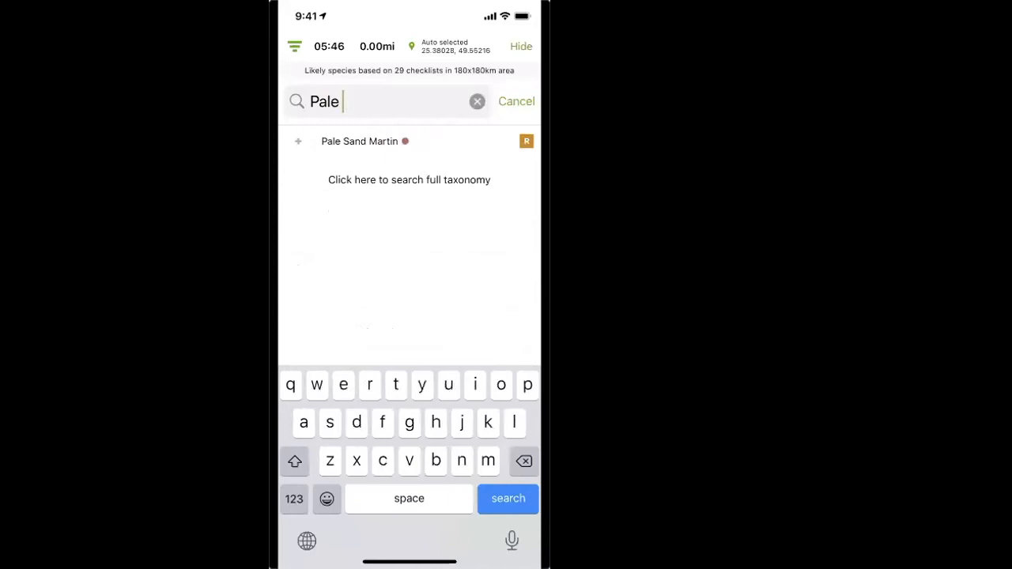
key(BackSpace)
key(BackSpace)
key(BackSpace)
key(BackSpace)
key(BackSpace)
click(295, 499)
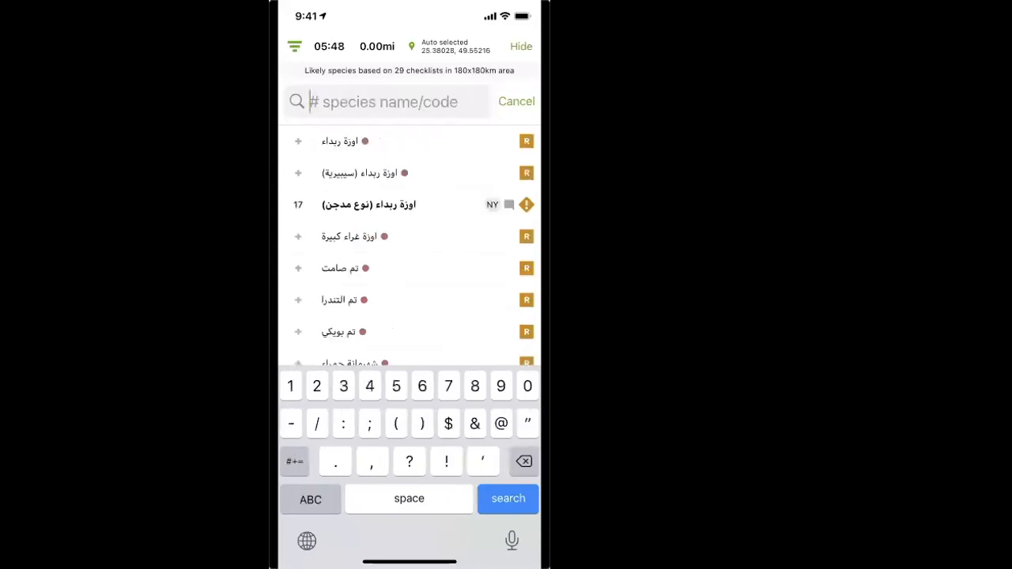
Step: Search the species for "Purple martin", correcting the misspelled second word
click(310, 499)
text(Purple )
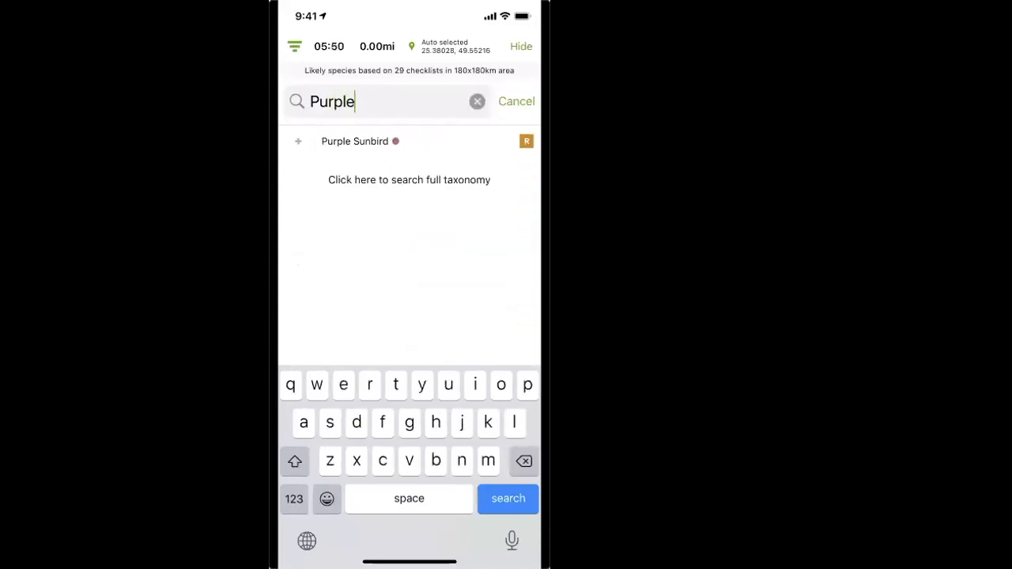
text(mRrin)
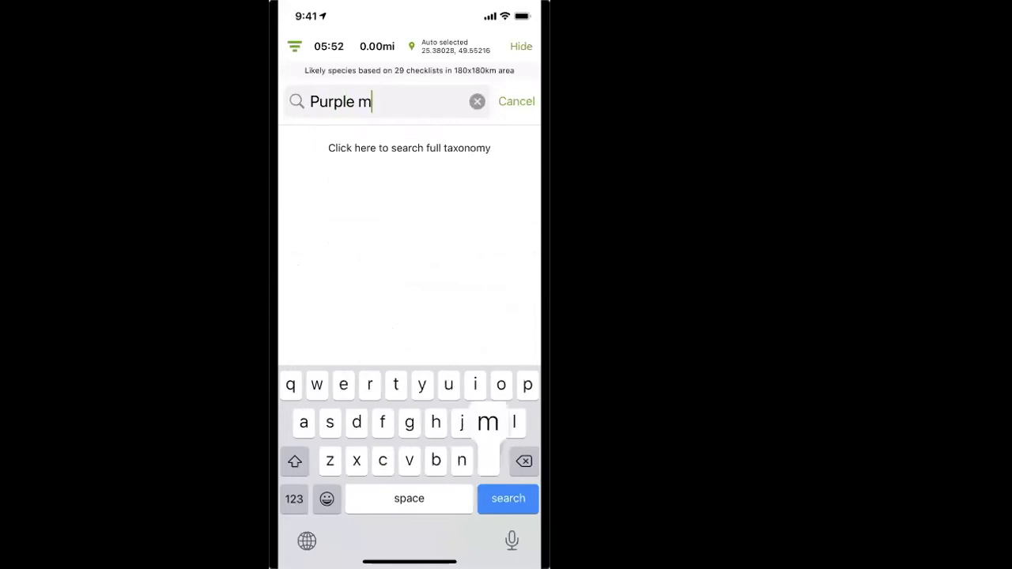
key(BackSpace)
key(BackSpace)
key(BackSpace)
key(BackSpace)
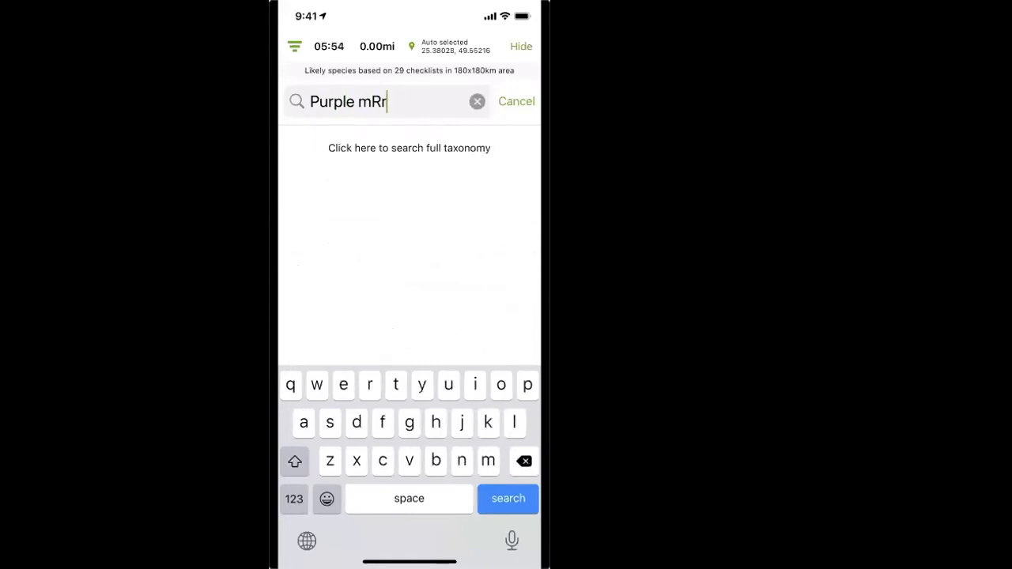
text(artin)
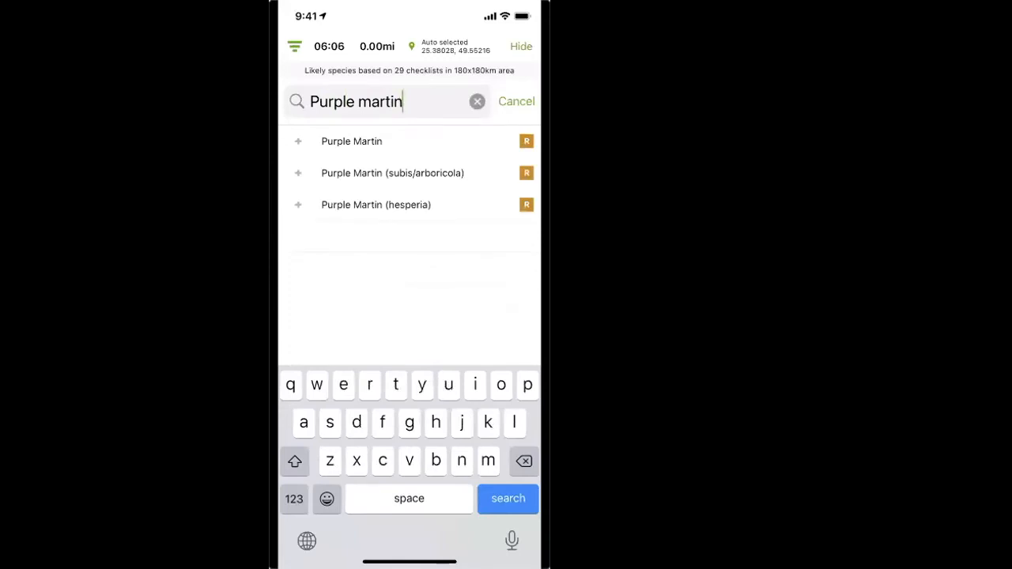
Step: Count one Purple Martin, open its observation details, and leave its number observed empty
click(298, 142)
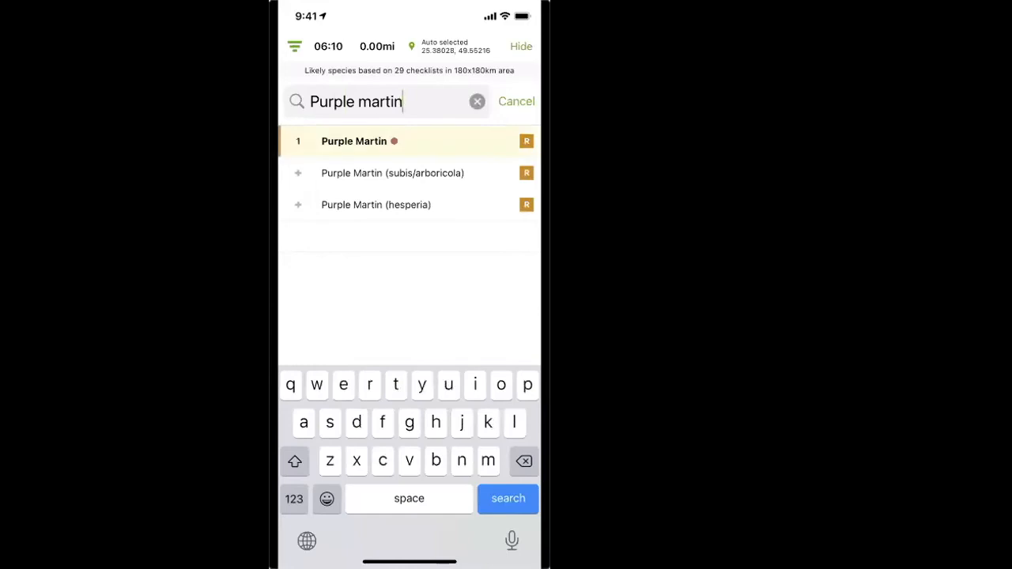
click(298, 141)
click(355, 141)
click(391, 122)
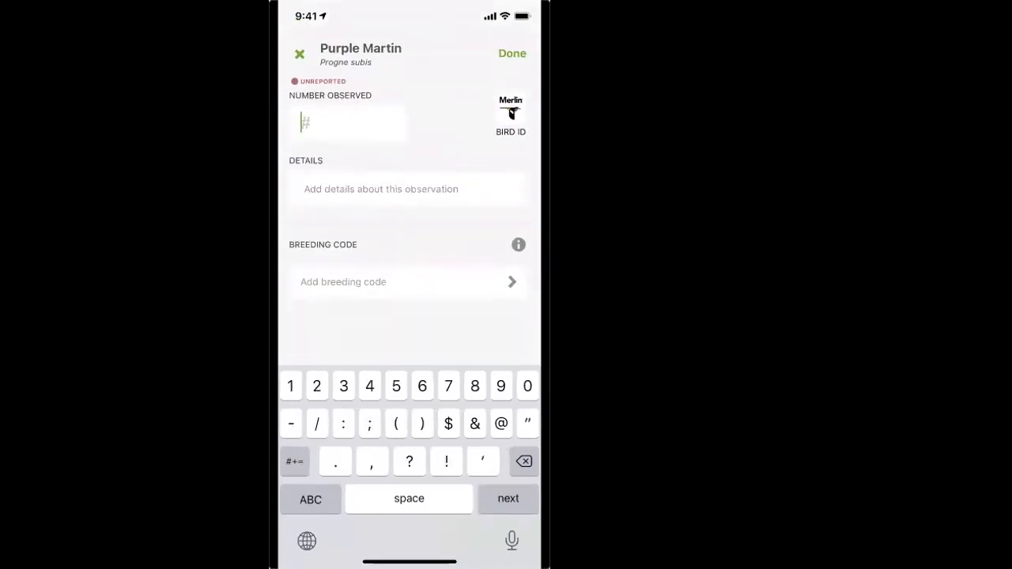
click(513, 54)
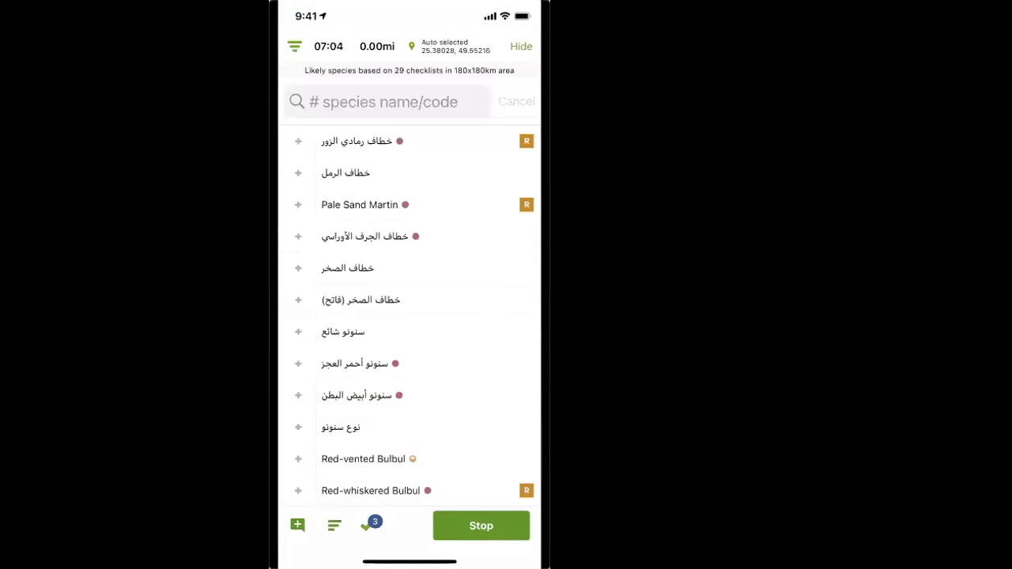
Step: End the birding session and stop recording the checklist's track
scroll(409, 316, up, 10)
scroll(409, 316, down, 5)
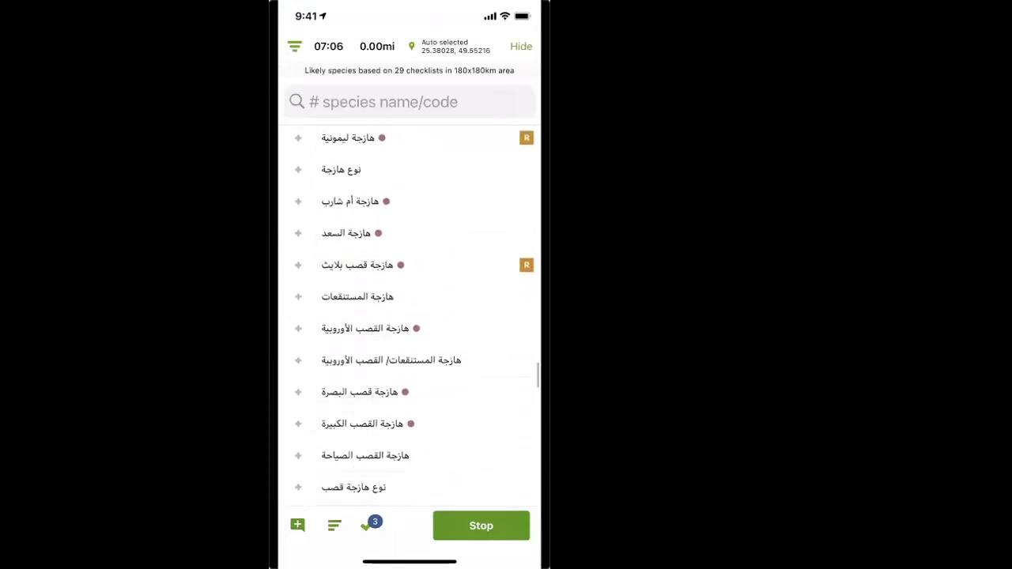
click(481, 526)
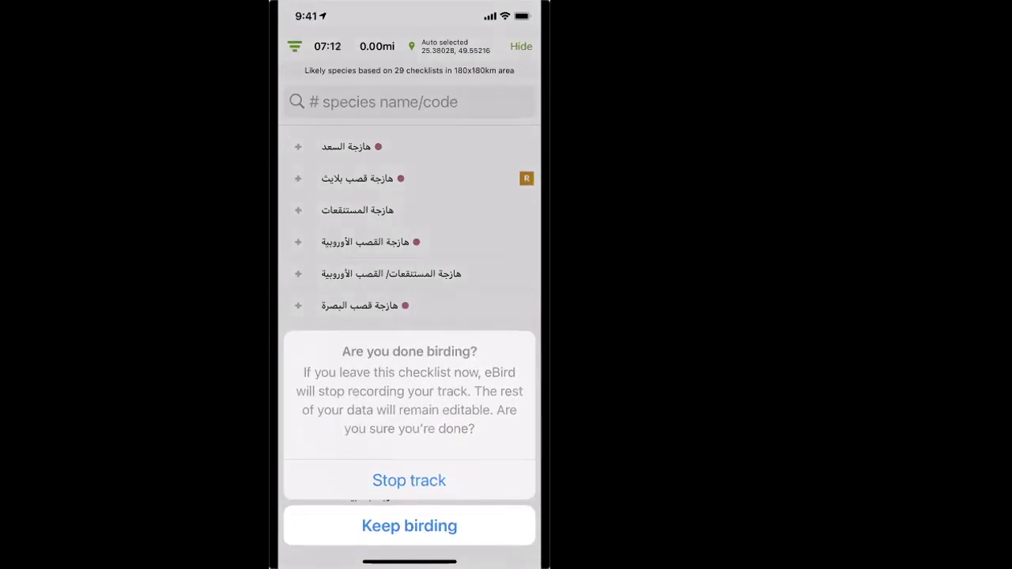
click(409, 480)
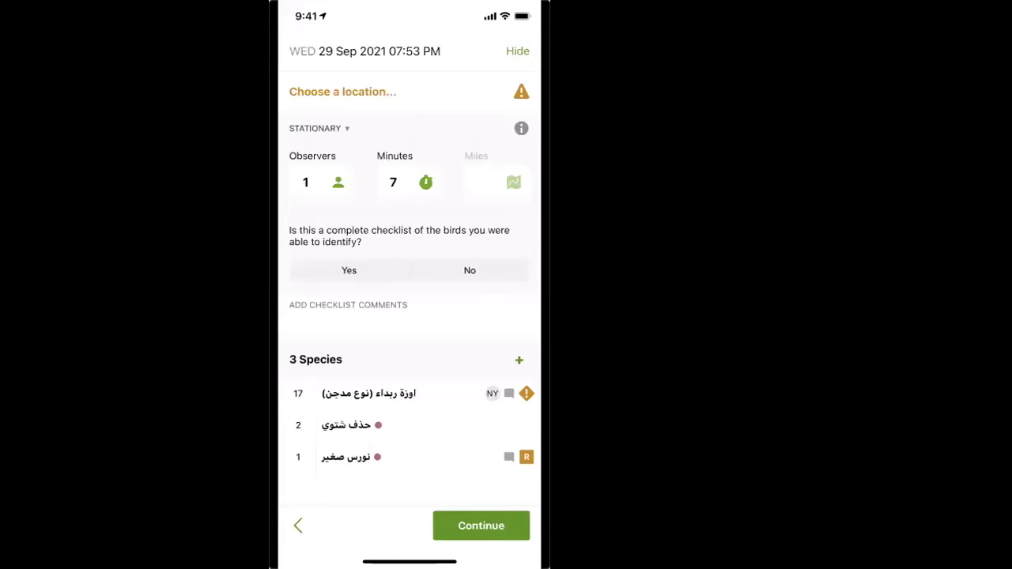
Step: Choose the nearby hotspot Al Ahsa National Park as the checklist's location
click(343, 91)
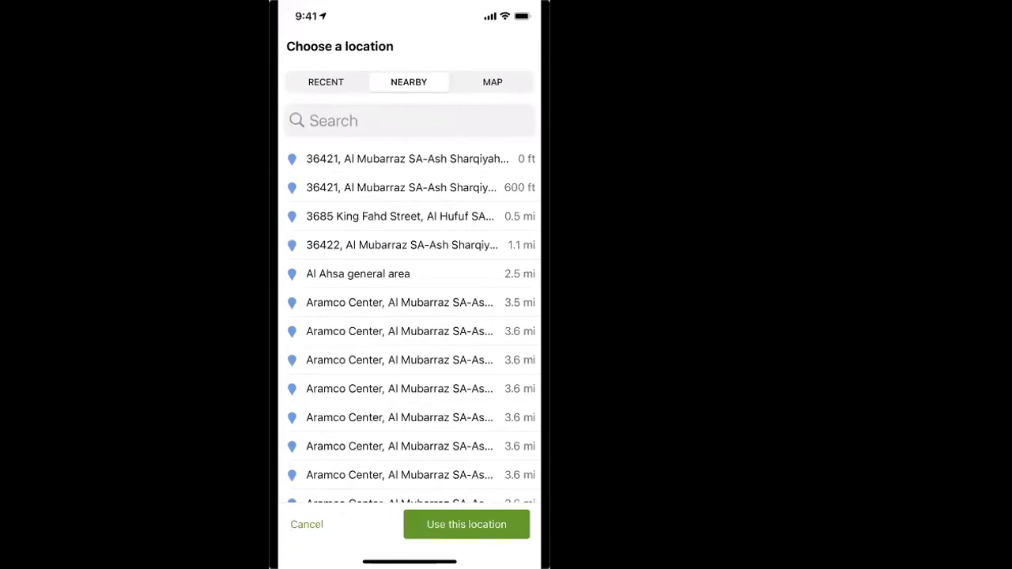
scroll(411, 325, down, 10)
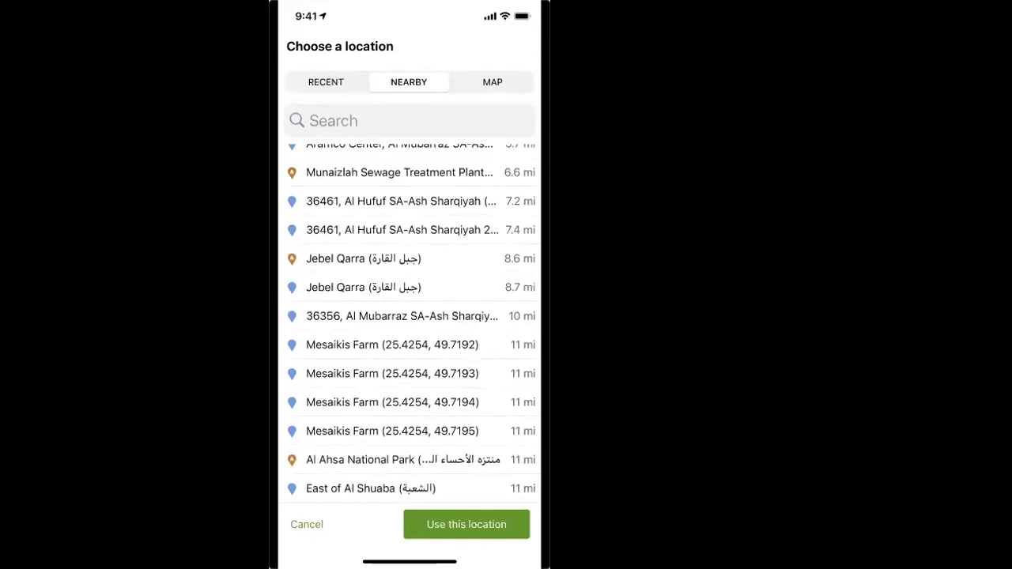
click(403, 460)
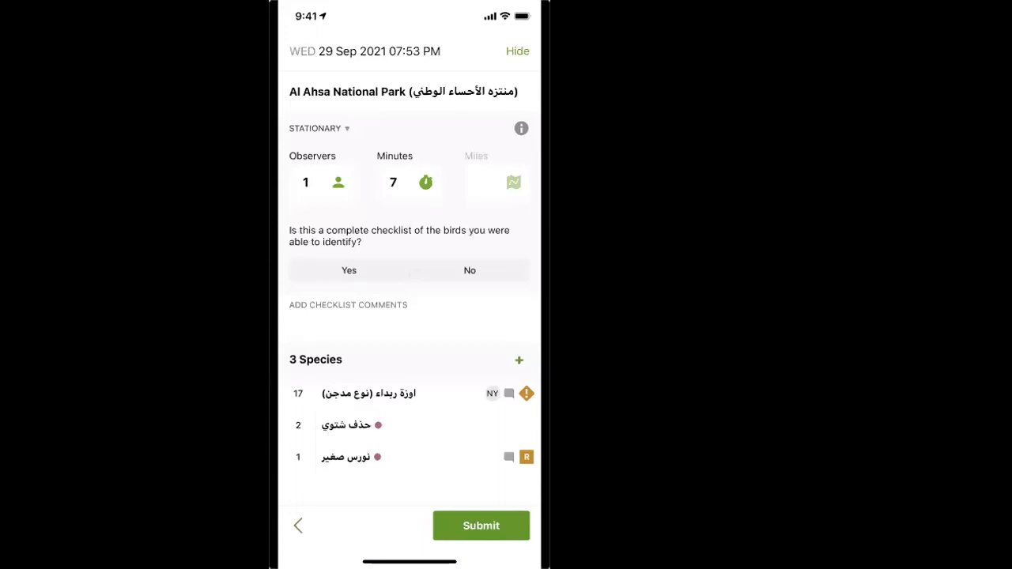
Step: Reopen the checklist's location choices and examine the nearby, map and recent options, including the hotspots and personal locations around Al Ahsa National Park
click(403, 92)
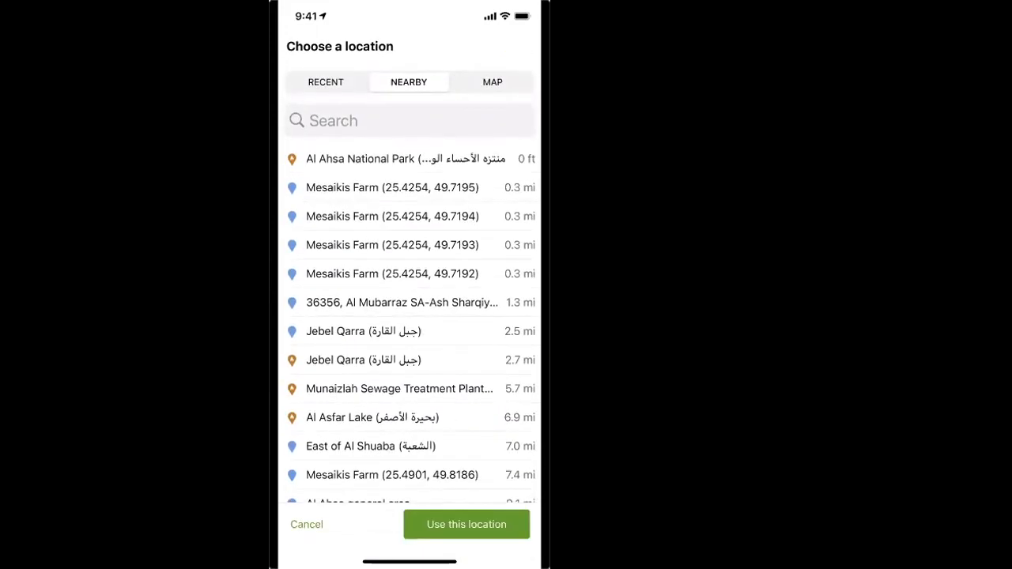
click(493, 83)
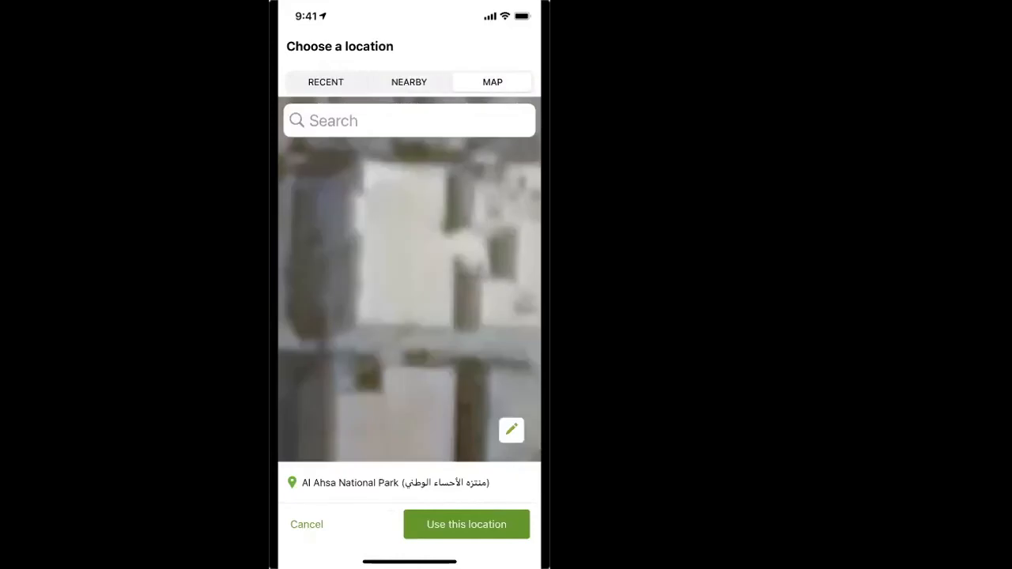
click(409, 82)
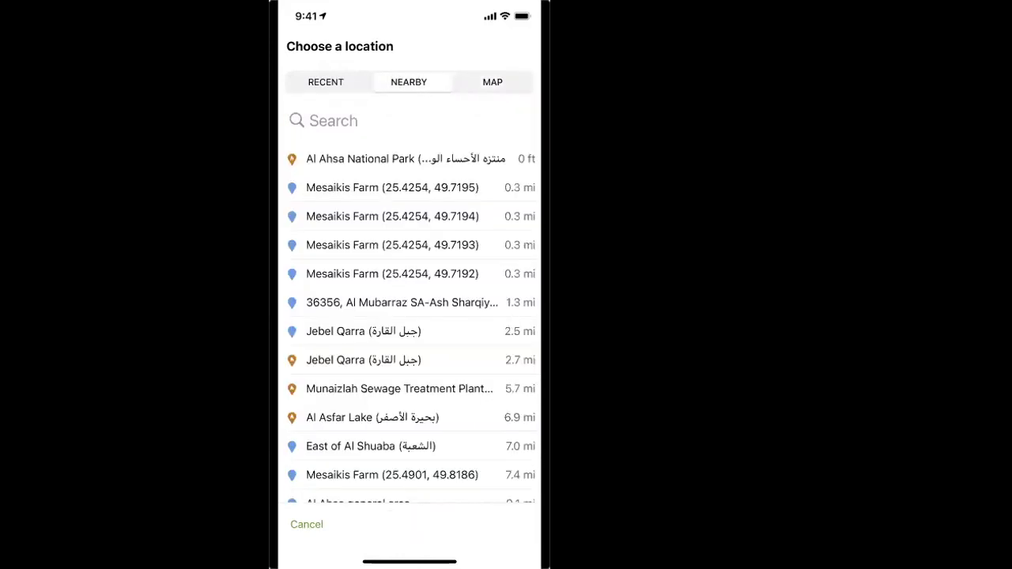
scroll(409, 317, up, 3)
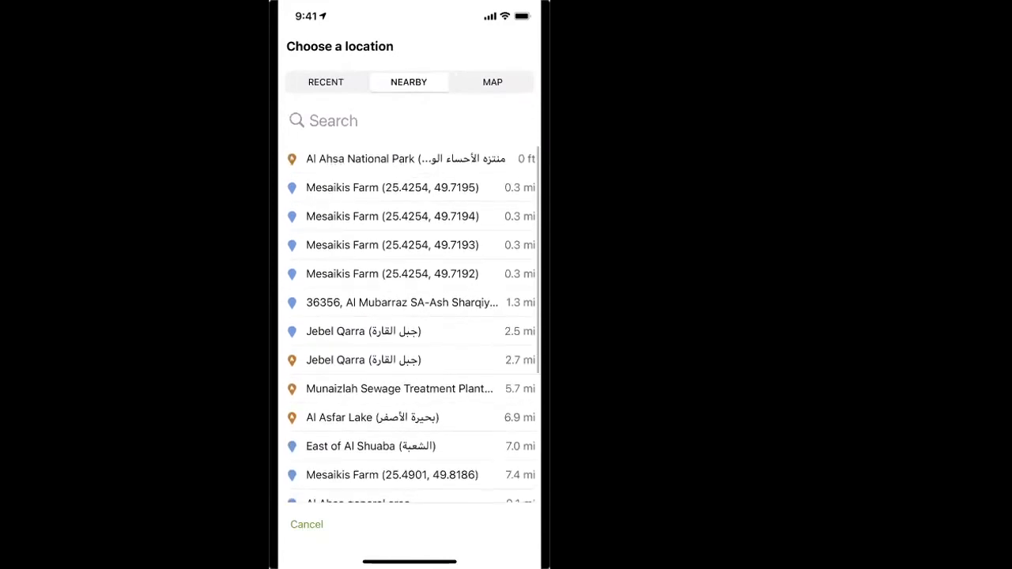
click(326, 82)
click(409, 83)
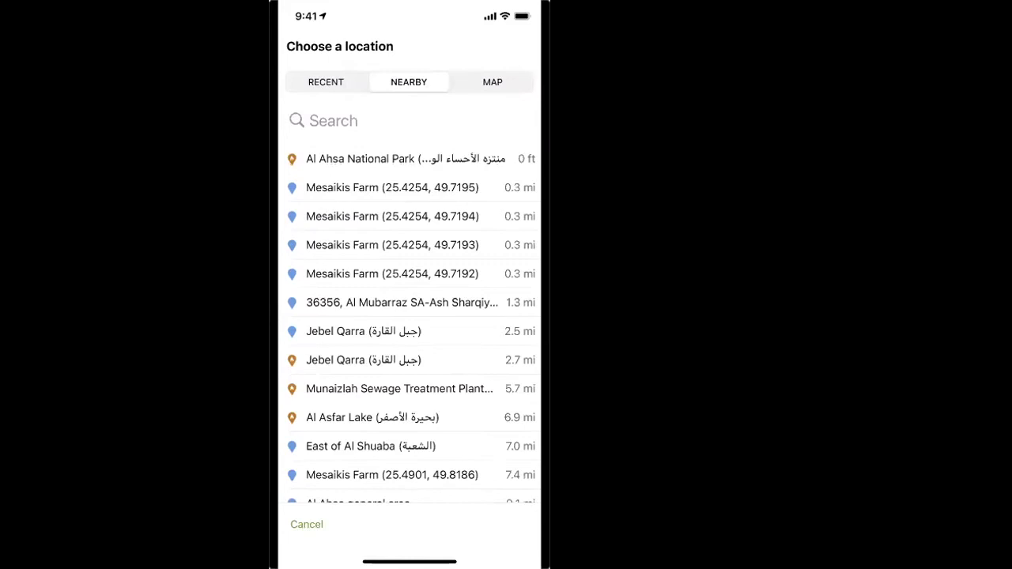
scroll(411, 324, down, 5)
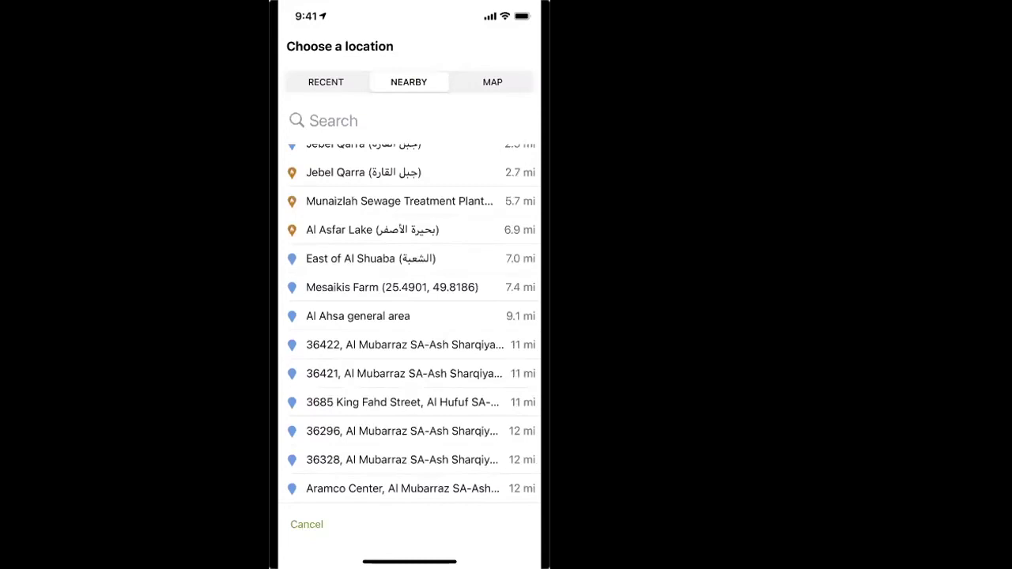
scroll(411, 324, up, 10)
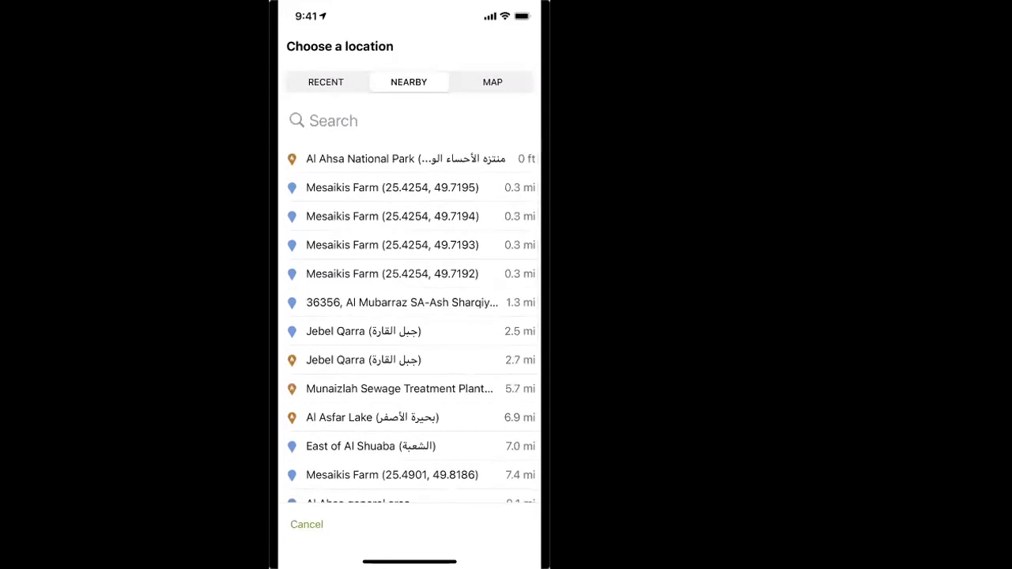
Step: Set the checklist's location to a new map point in Al Mubarraz, just north of the northern green rectangular field
click(493, 83)
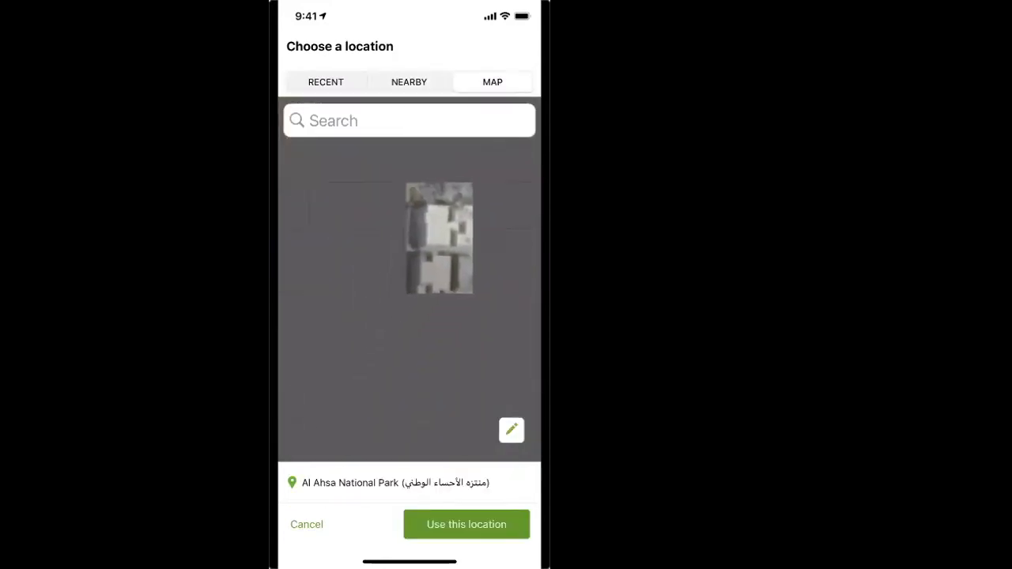
scroll(410, 279, down, 3)
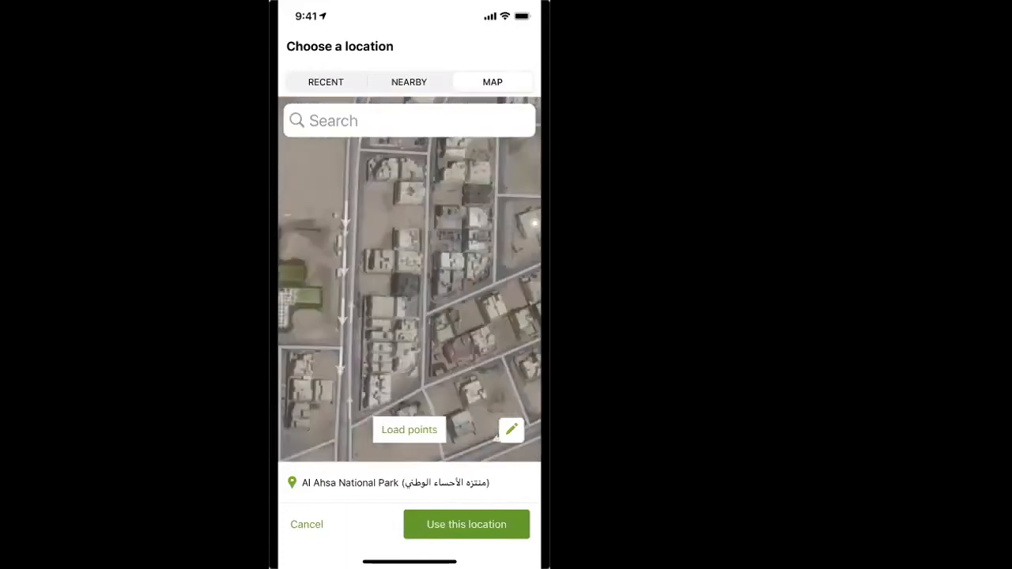
scroll(409, 279, up, 3)
scroll(410, 280, up, 3)
scroll(410, 279, down, 3)
scroll(410, 279, up, 3)
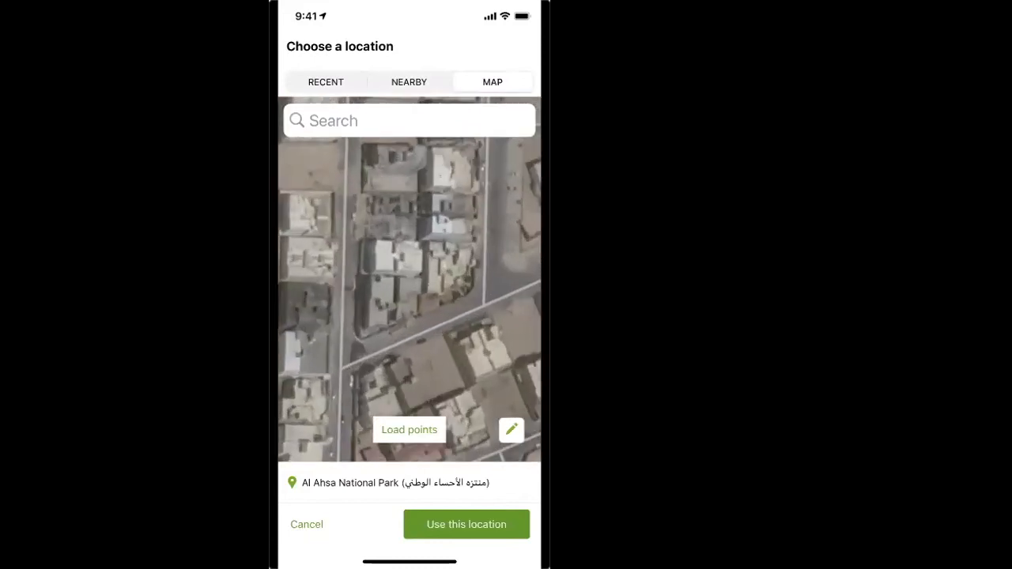
drag(410, 269, 424, 345)
scroll(409, 279, down, 3)
scroll(409, 279, down, 3)
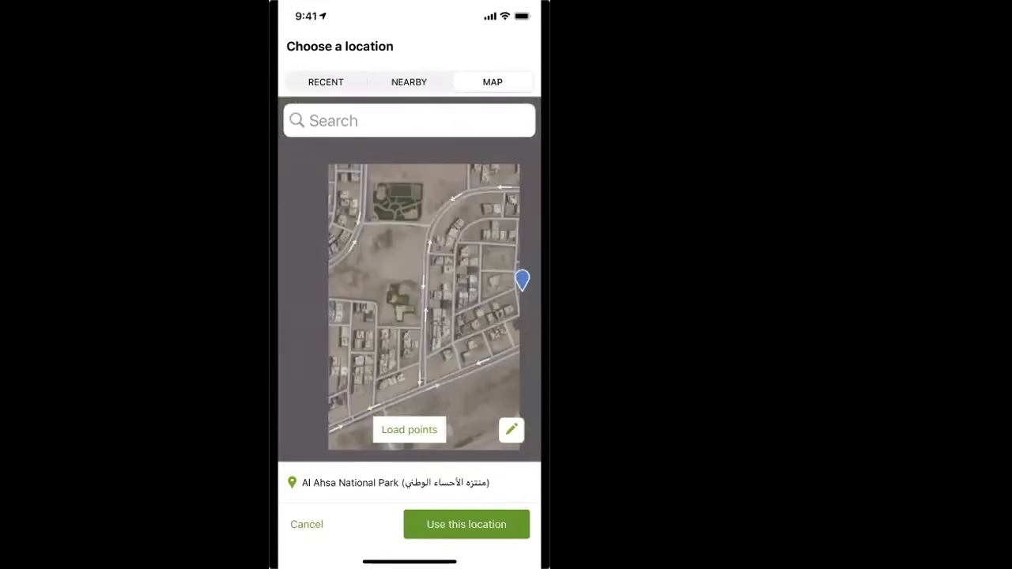
scroll(410, 279, up, 5)
scroll(410, 279, up, 1)
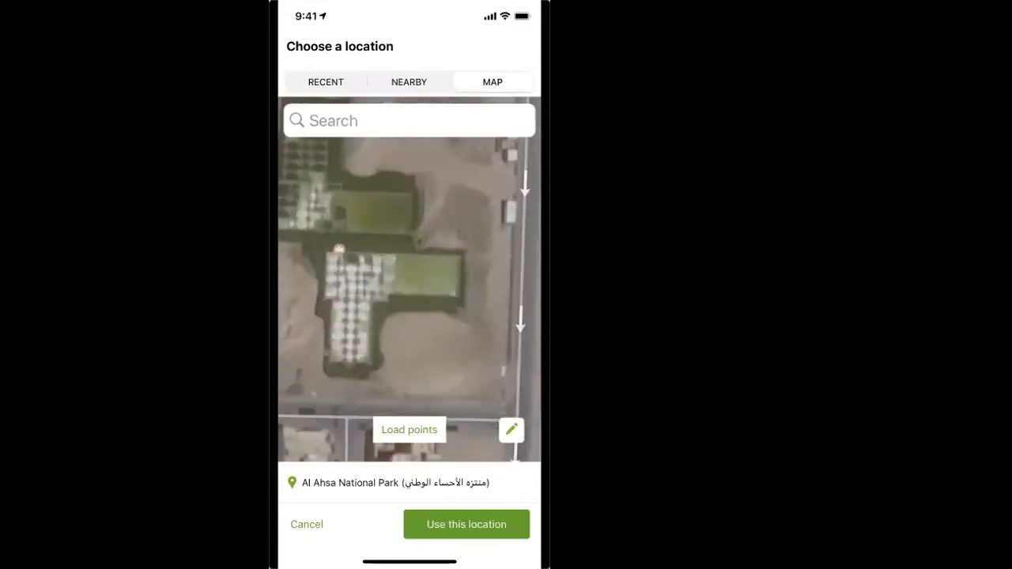
drag(371, 253, 436, 325)
scroll(409, 279, down, 1)
scroll(410, 280, up, 1)
scroll(409, 279, down, 3)
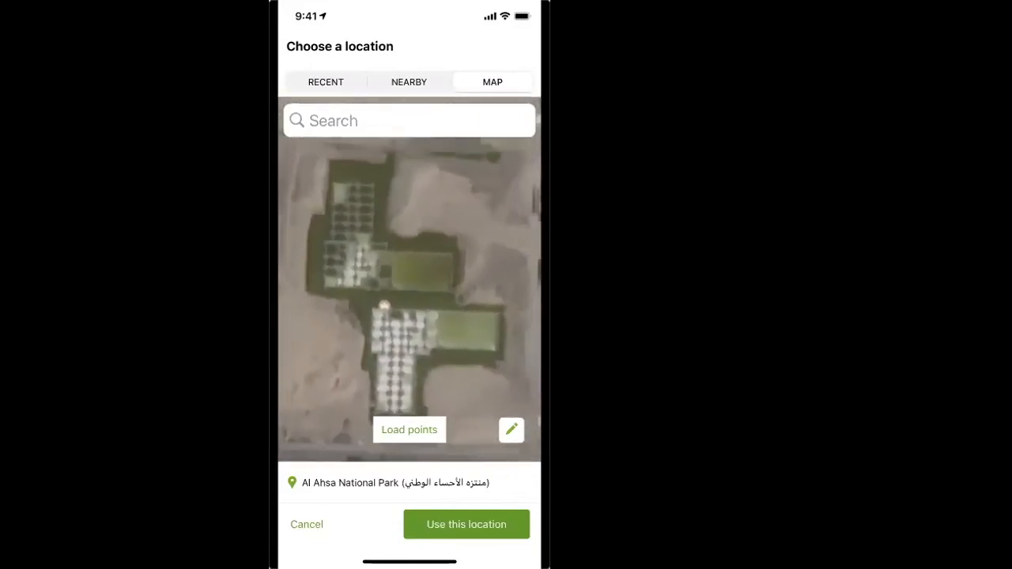
scroll(410, 279, up, 3)
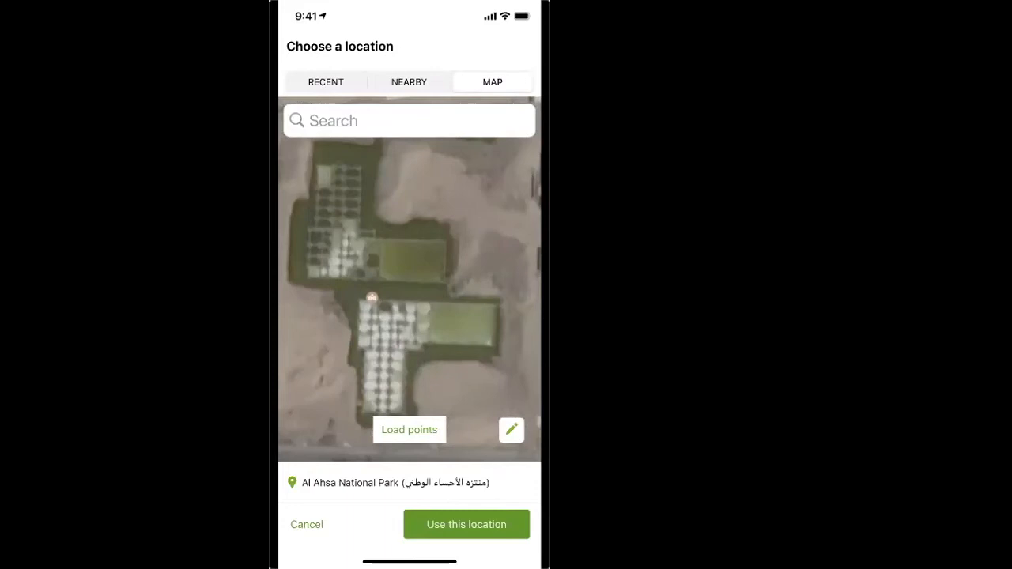
drag(410, 279, 418, 309)
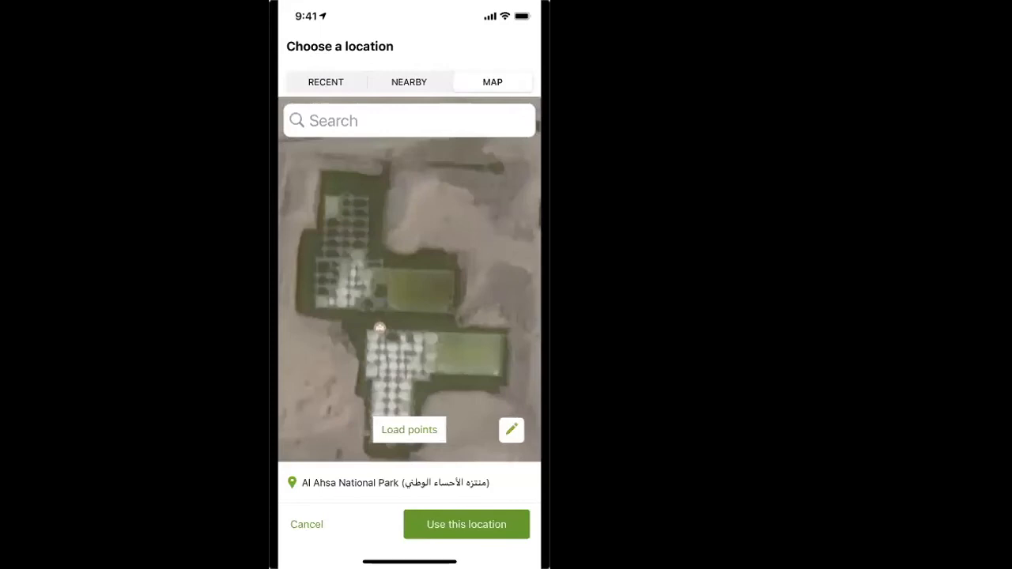
click(410, 253)
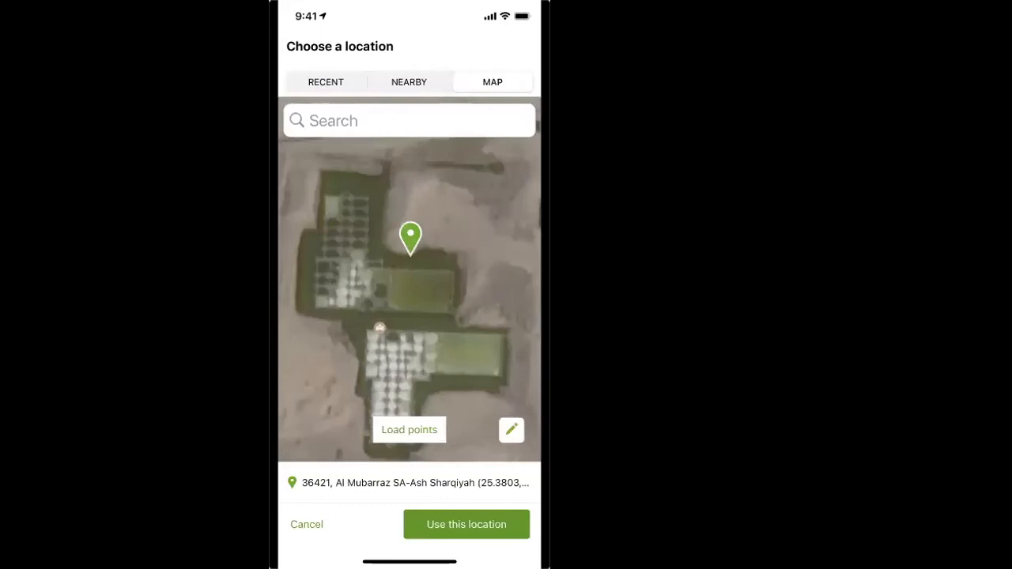
click(466, 524)
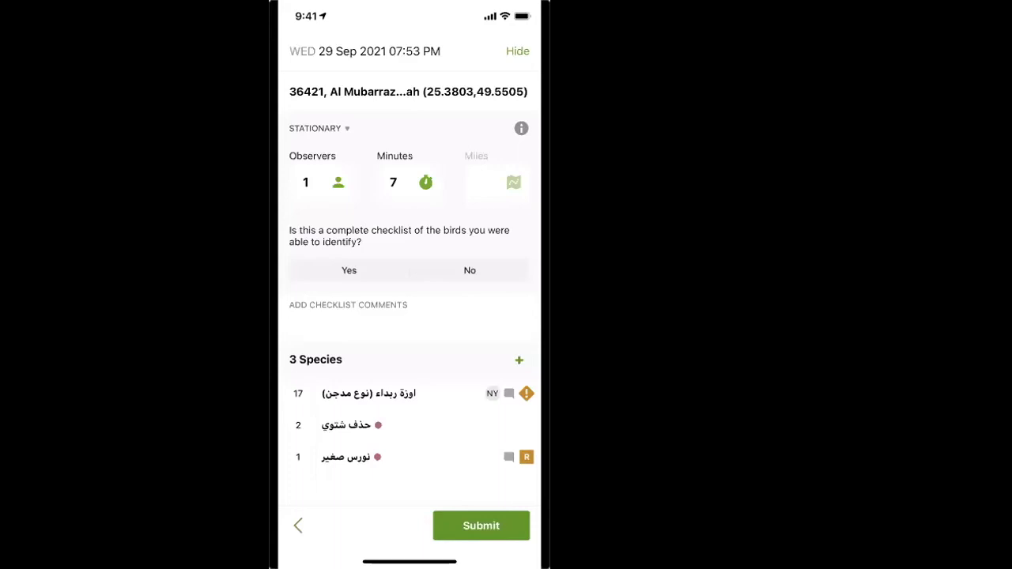
Step: Change the checklist's observation type to Traveling
click(348, 323)
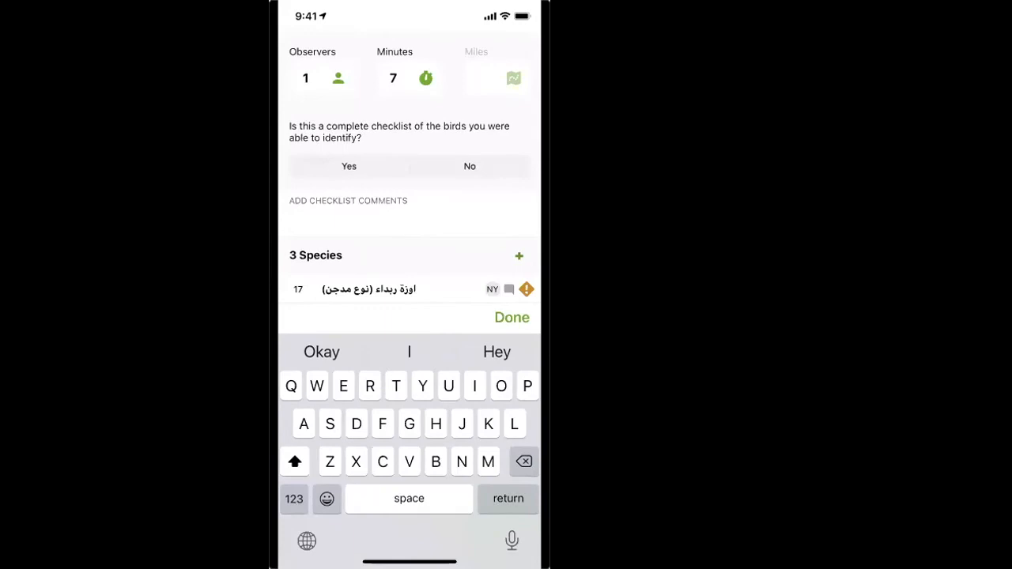
scroll(409, 158, up, 3)
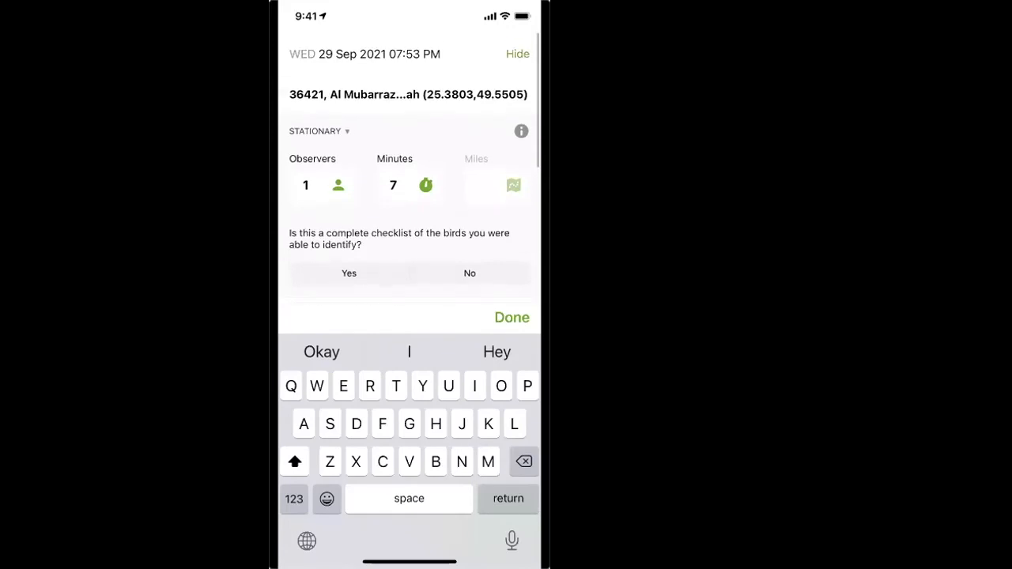
click(315, 128)
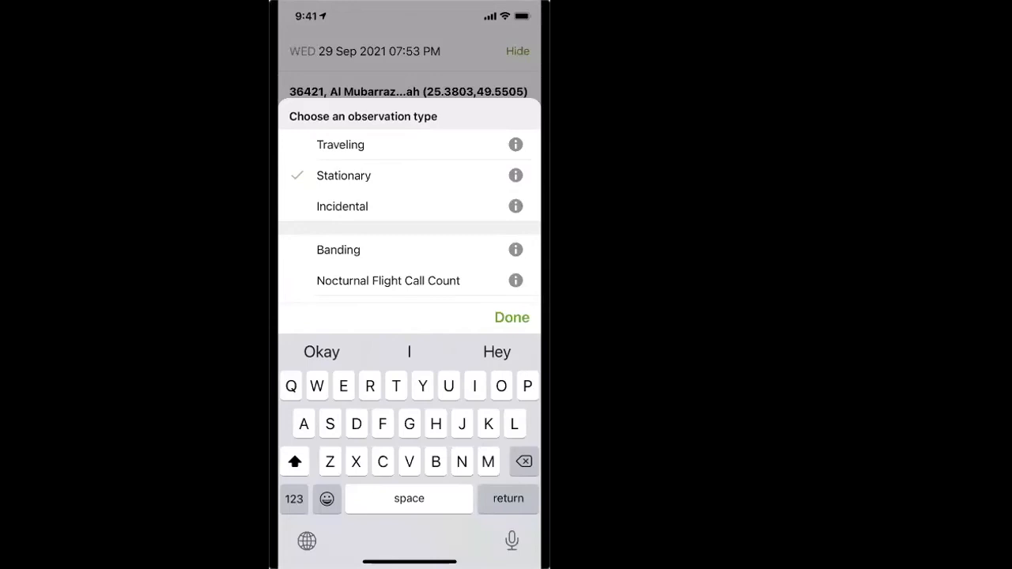
click(340, 144)
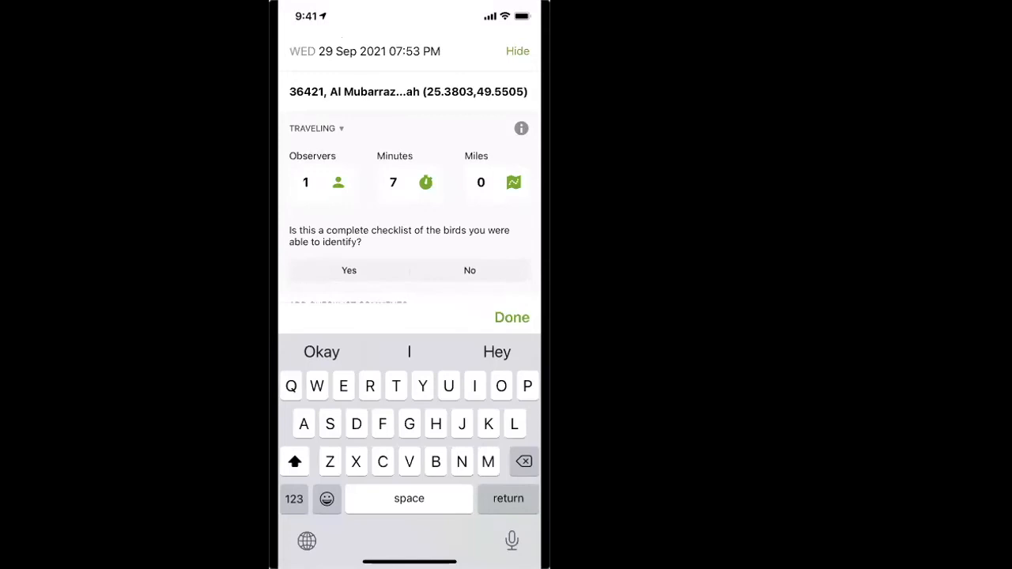
Step: Review the recorded track on the map, and set the distance traveled to 10 miles
click(513, 183)
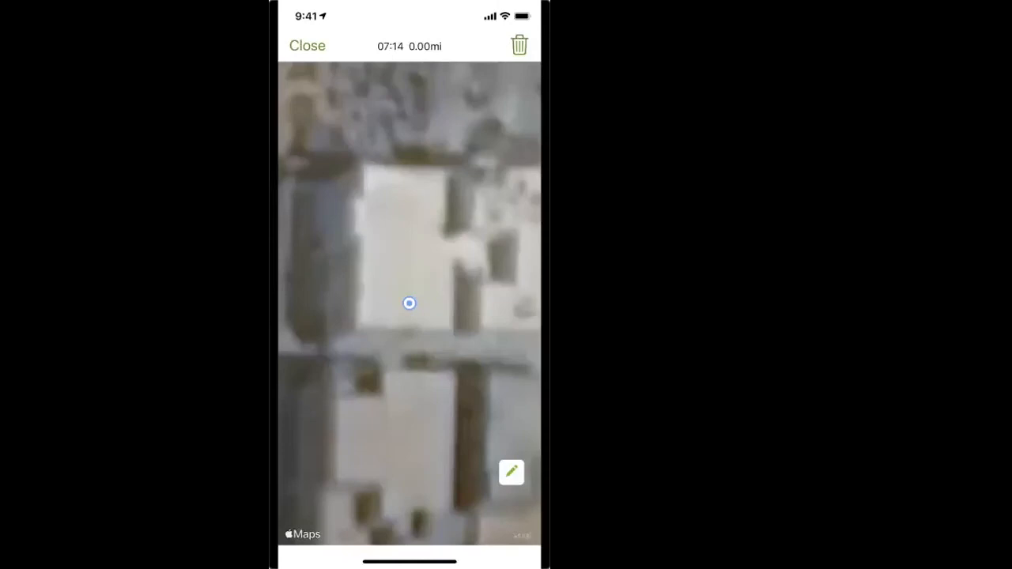
click(307, 45)
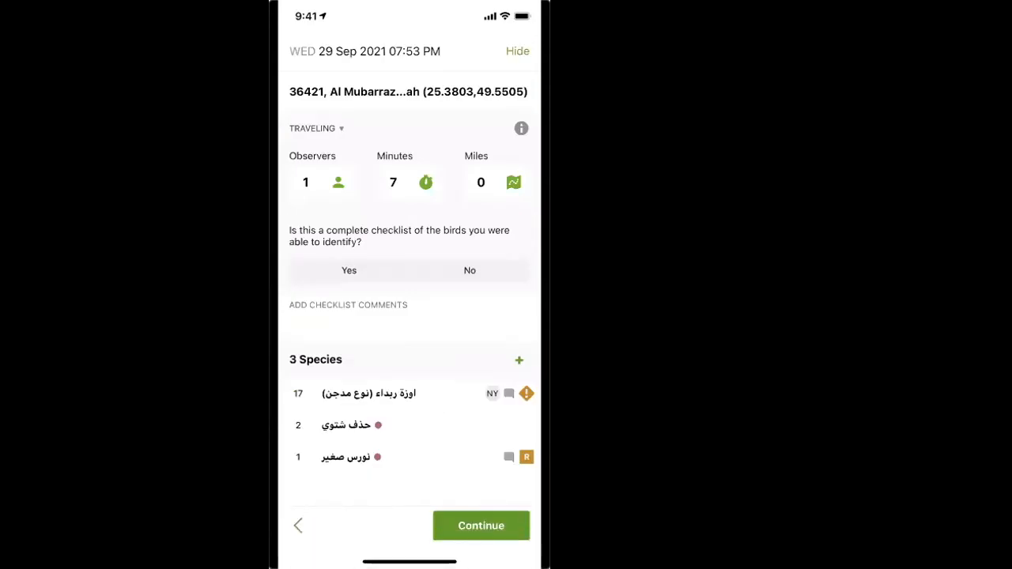
click(481, 183)
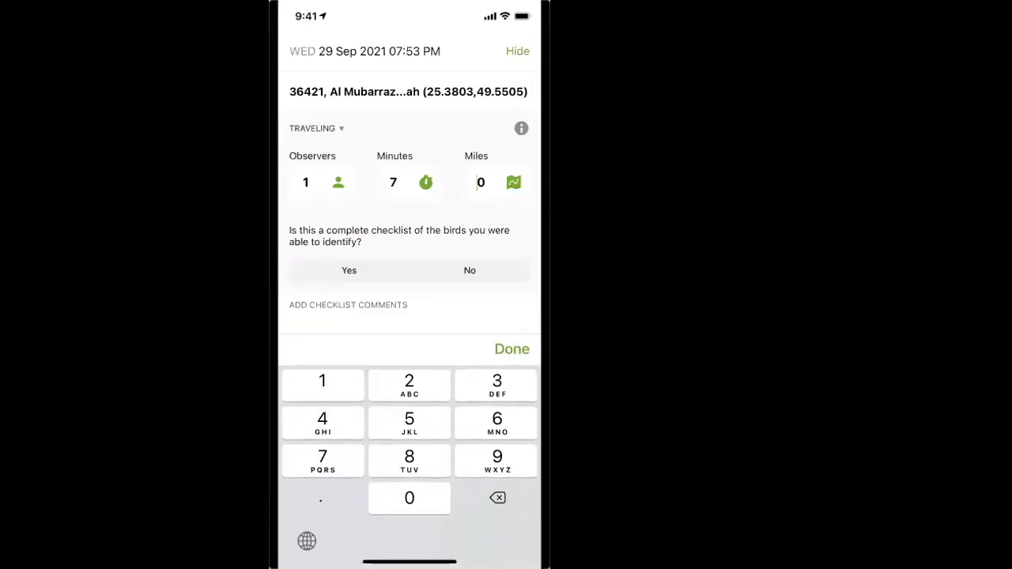
drag(481, 183, 473, 182)
text(1)
click(512, 349)
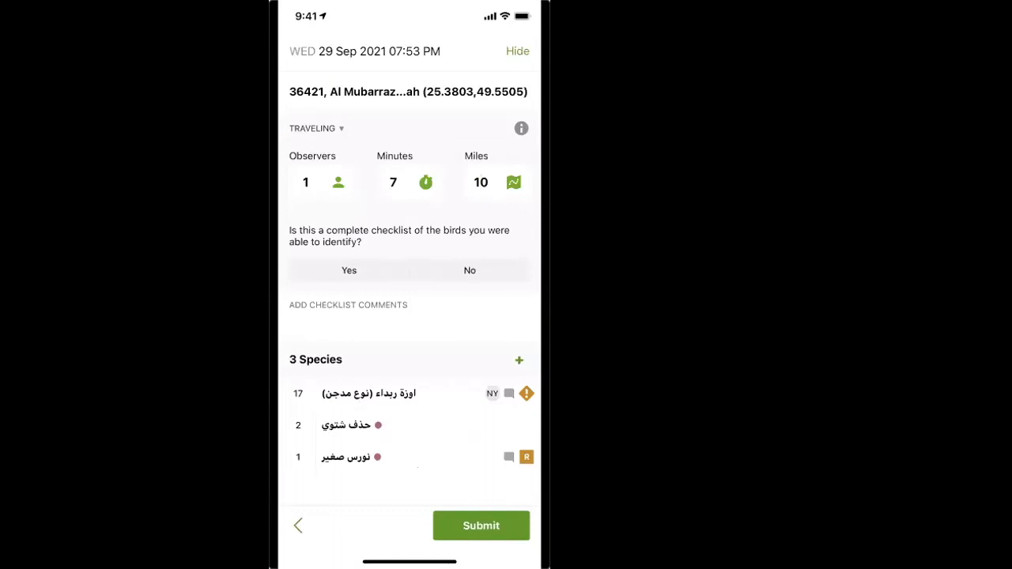
Step: Raise the checklist's number of observers, and reset it to 1
click(339, 183)
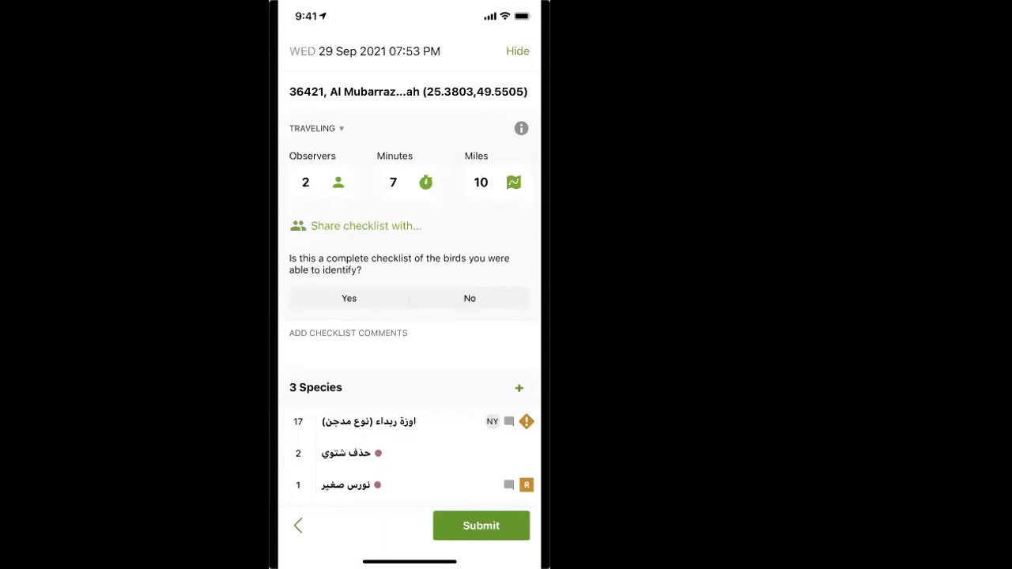
click(338, 183)
click(338, 183)
click(305, 182)
key(BackSpace)
text(1)
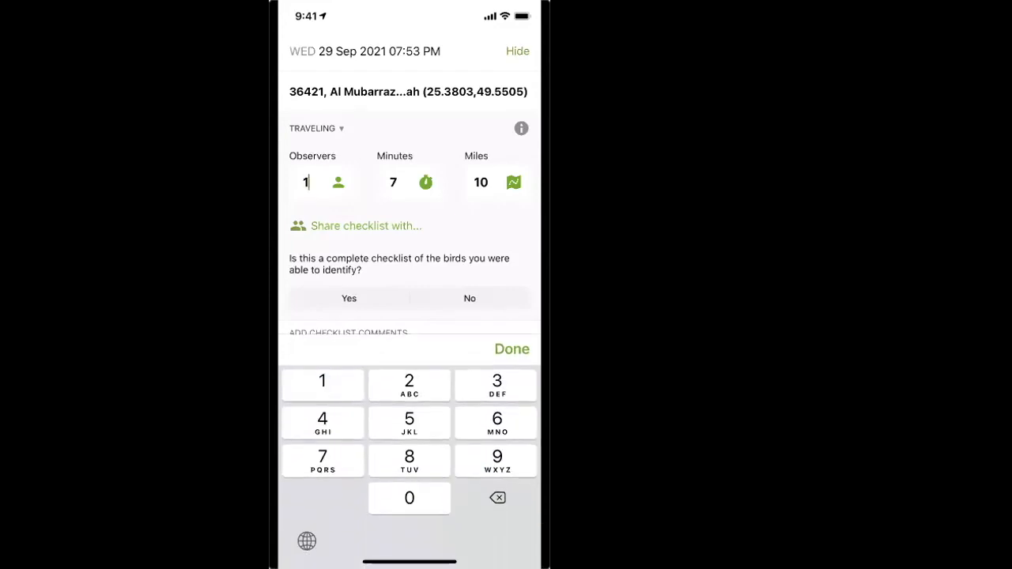
click(512, 349)
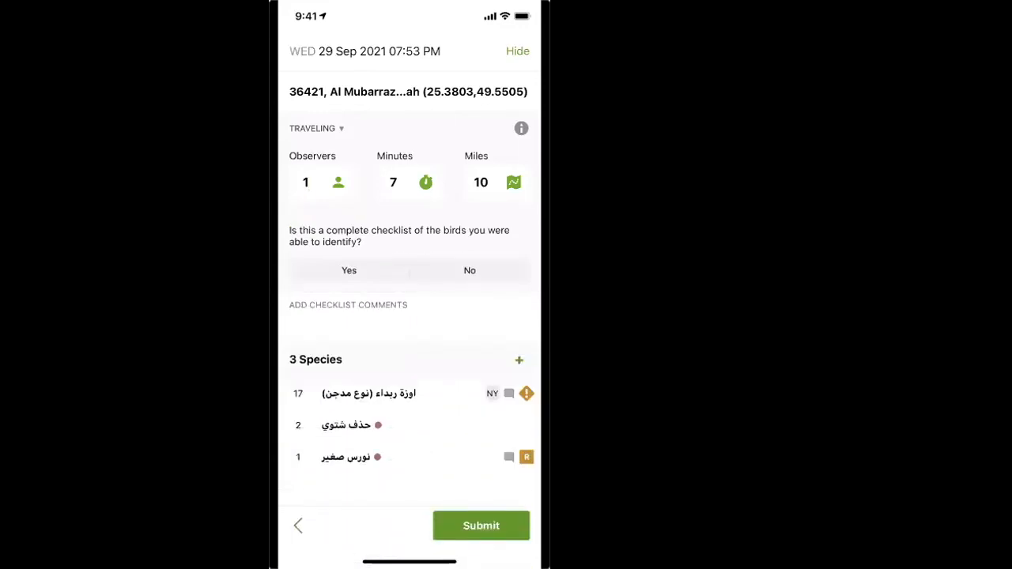
Step: Set the number of observers to 2 and share the checklist with the eBird username saudibirdingteam
click(339, 183)
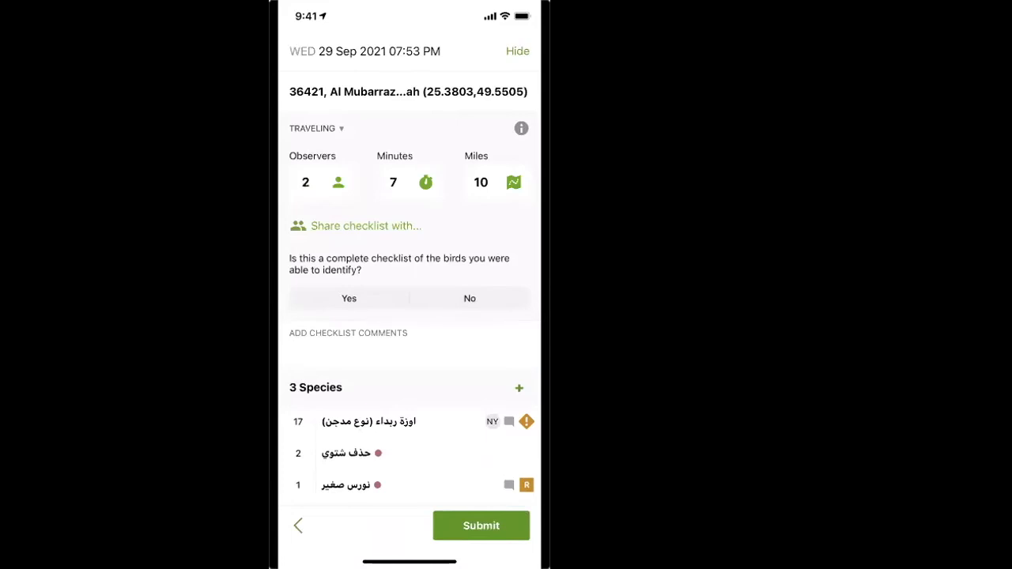
click(367, 225)
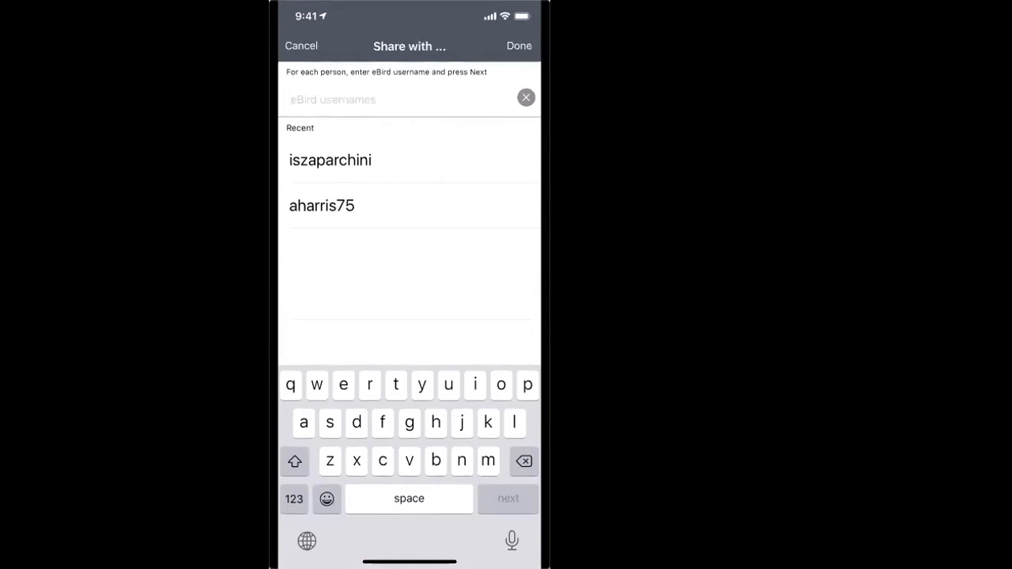
text(saudibi)
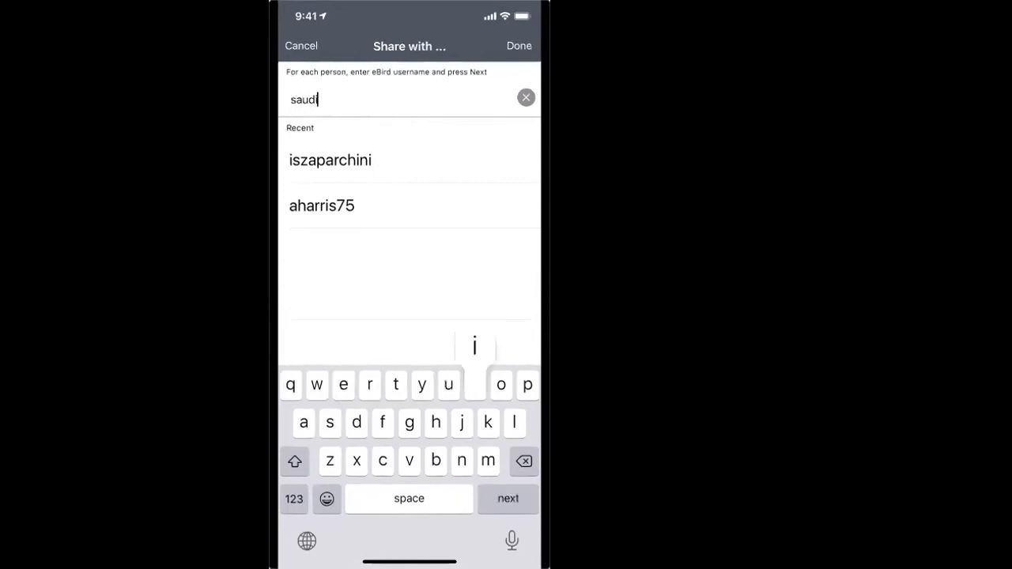
text(ngteam)
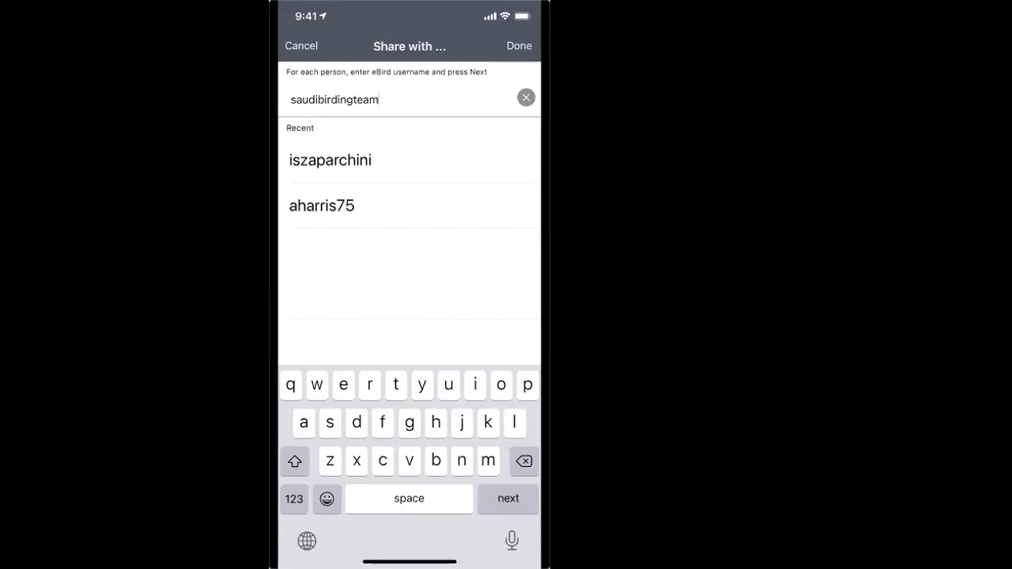
key(Return)
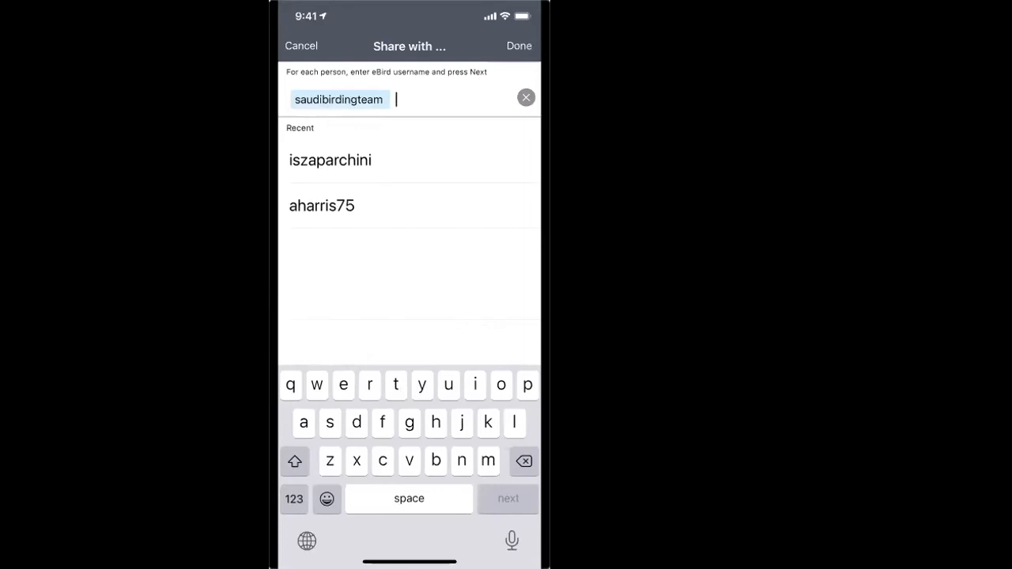
click(519, 46)
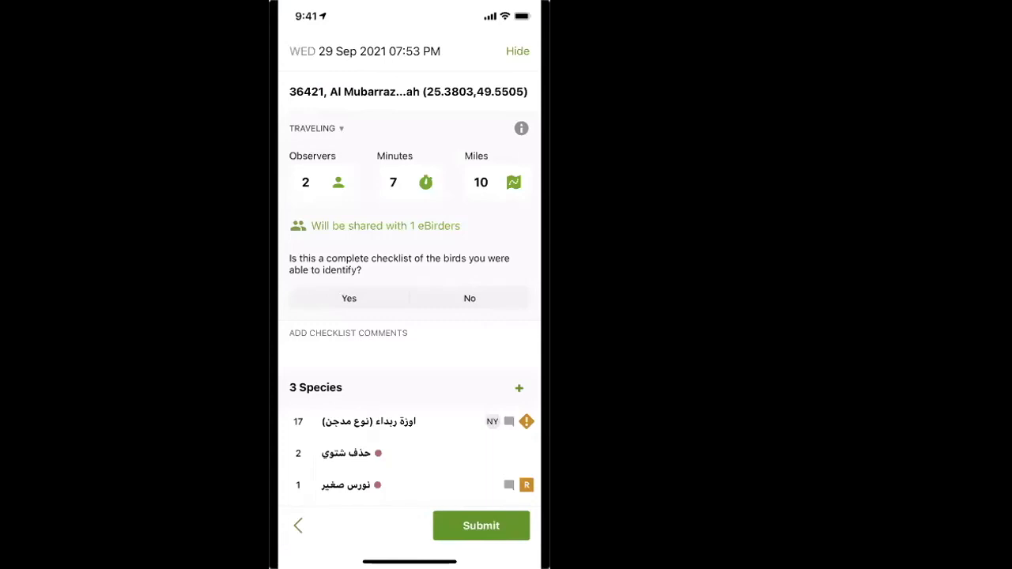
Step: Remove the eBird username from the checklist's sharing list and save the empty list
click(385, 226)
click(526, 98)
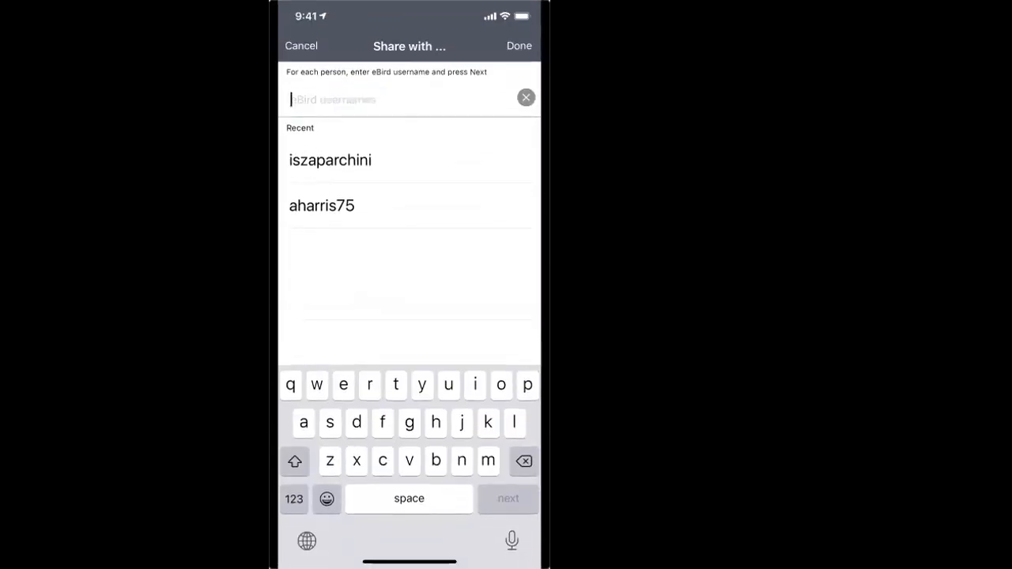
click(519, 46)
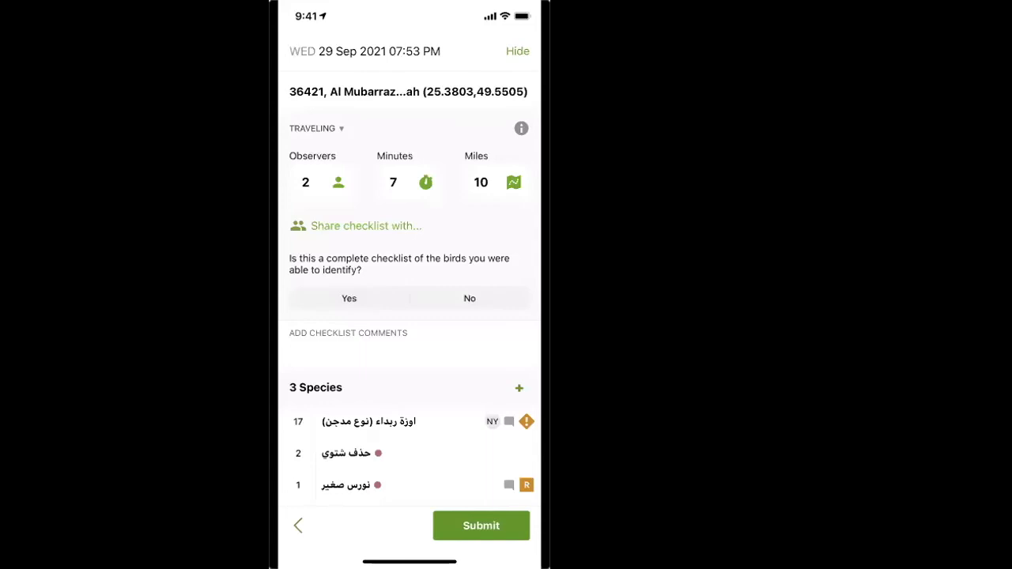
Step: Answer Yes to whether this is a complete checklist of the birds identified, and submit the checklist
click(349, 299)
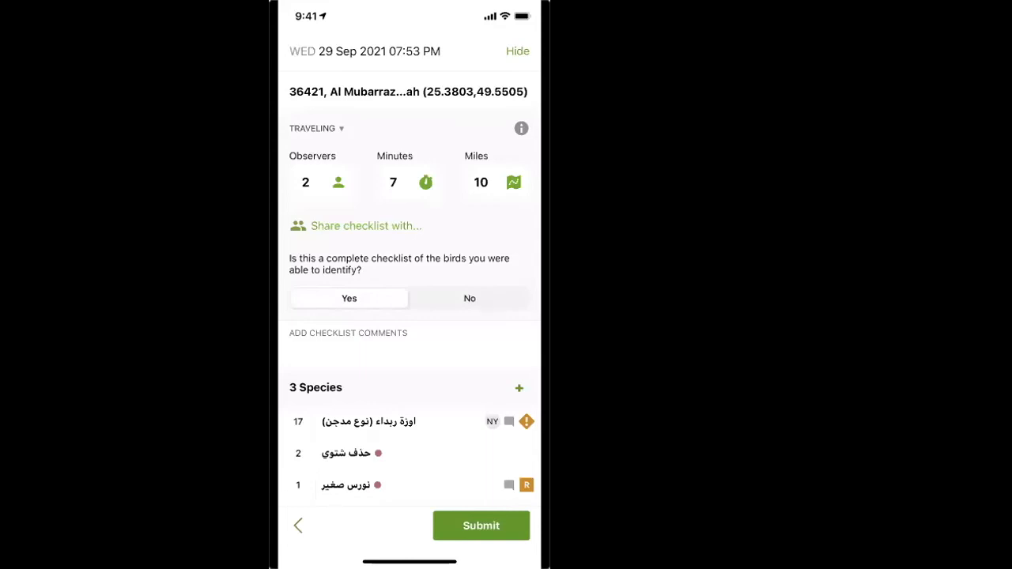
click(470, 298)
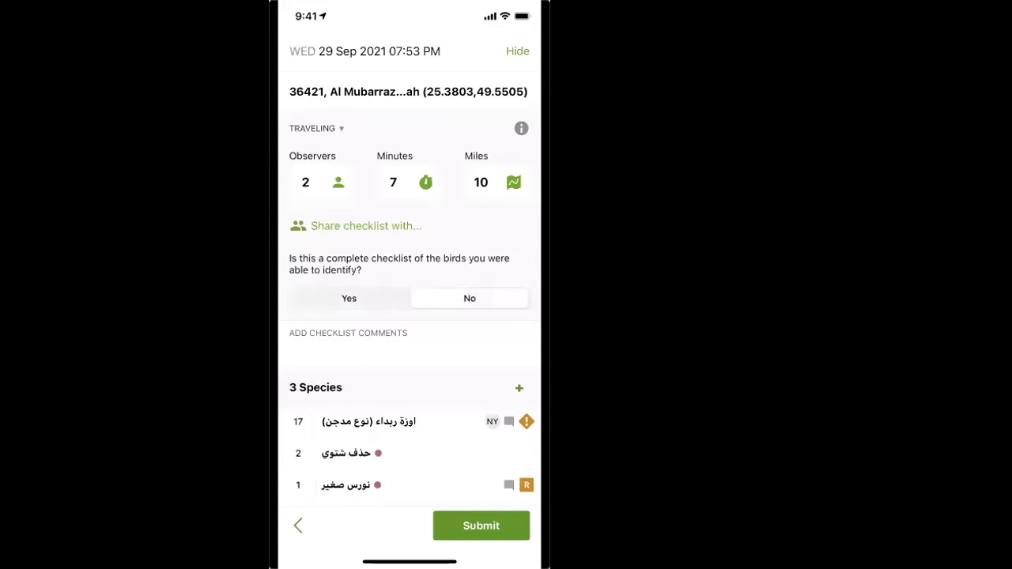
click(349, 299)
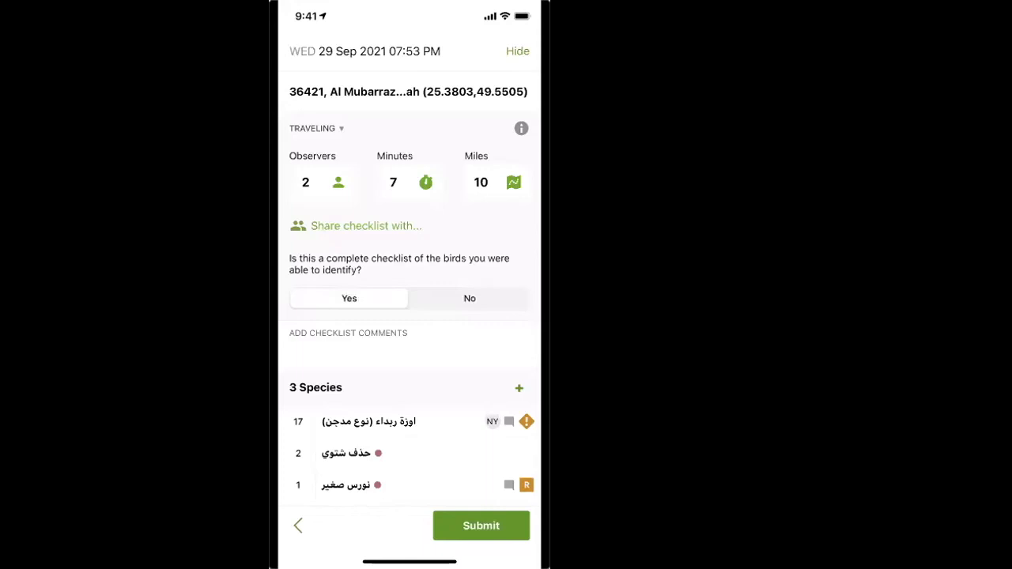
click(481, 526)
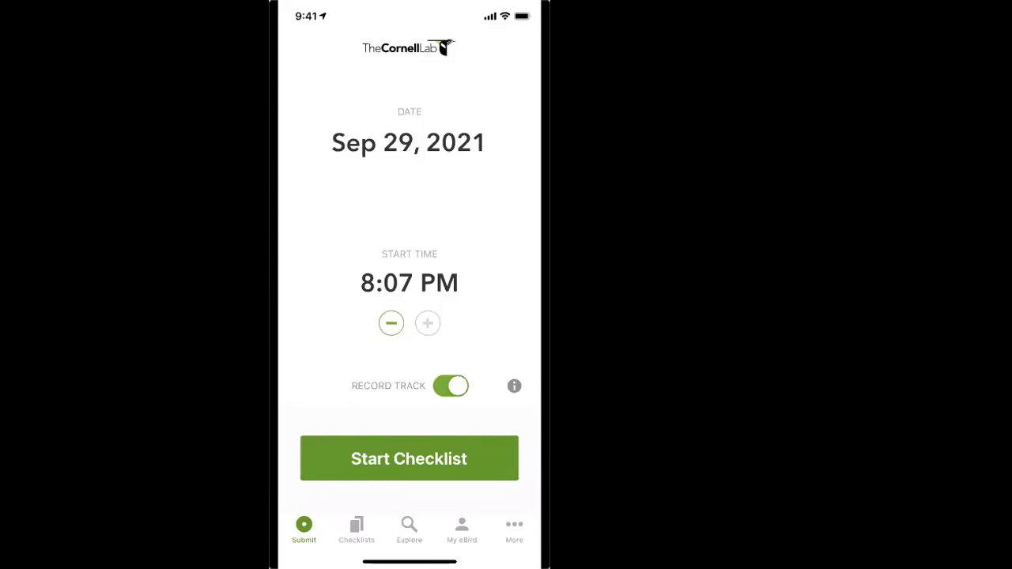
Step: Look at the unsubmitted Sep 29, 2021 4:57 PM checklist among the saved checklists, and hide it again
click(357, 529)
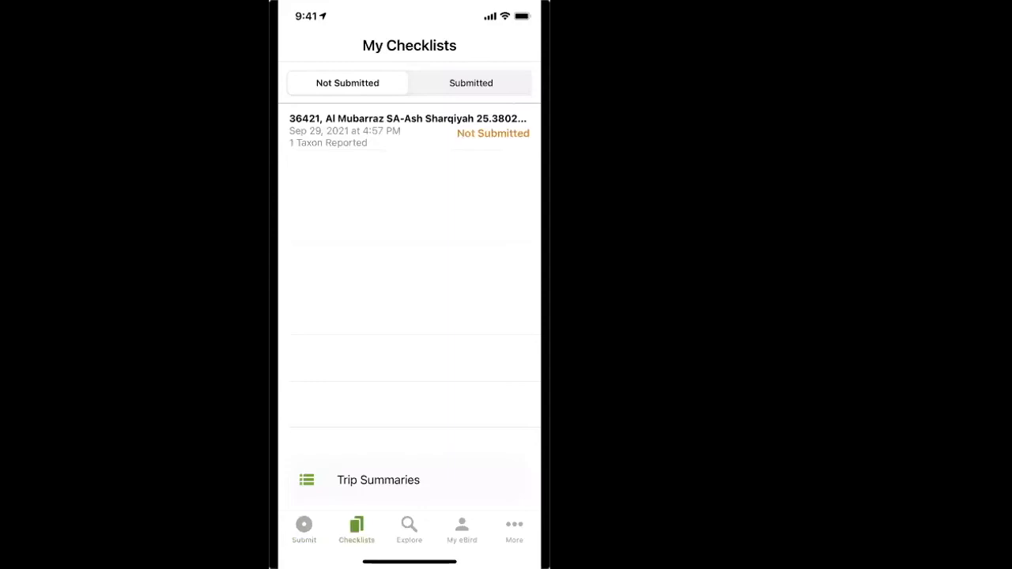
click(409, 131)
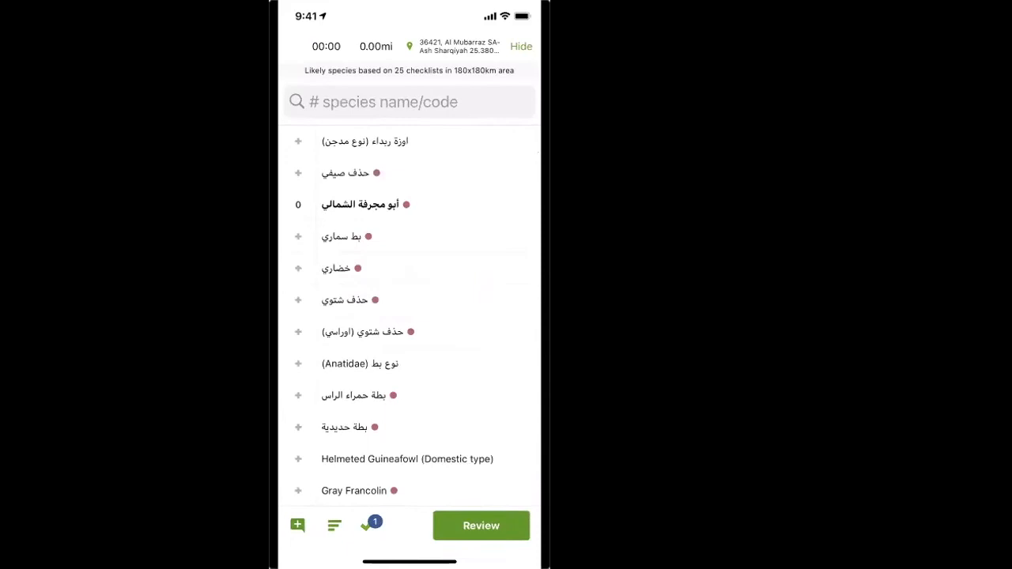
click(521, 46)
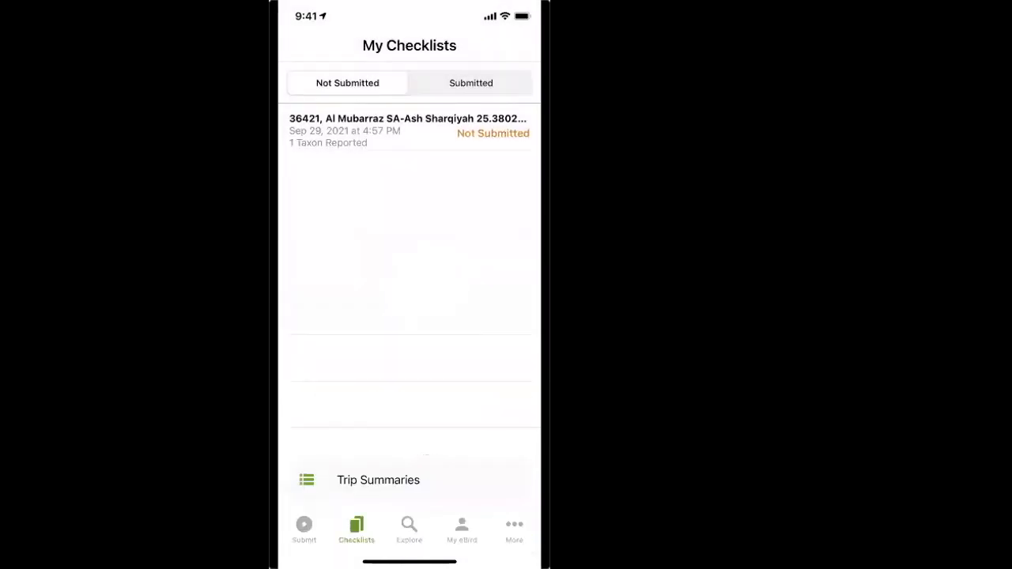
Step: Browse the list of submitted checklists in My Checklists
click(471, 84)
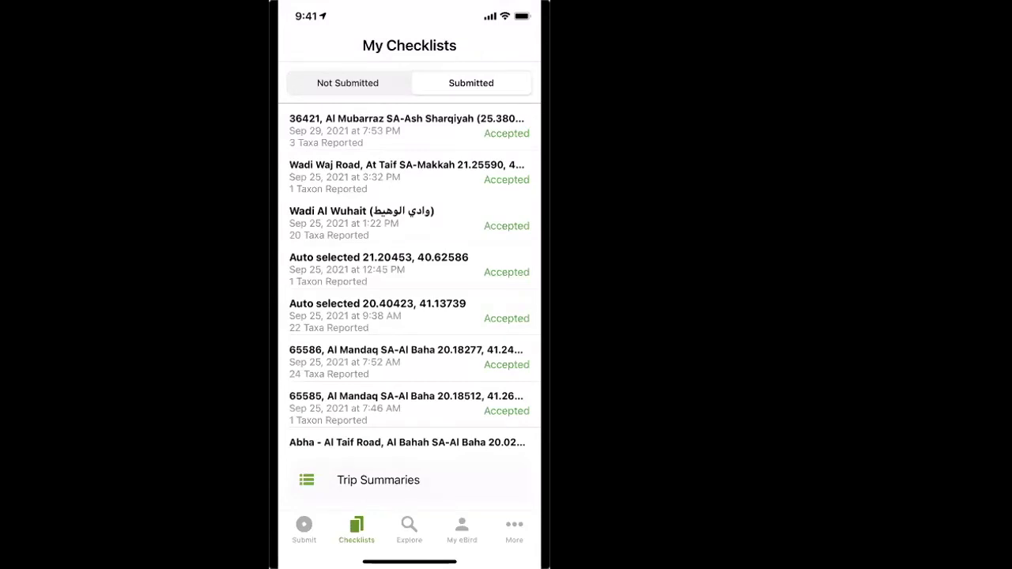
scroll(409, 277, down, 3)
scroll(409, 277, down, 3)
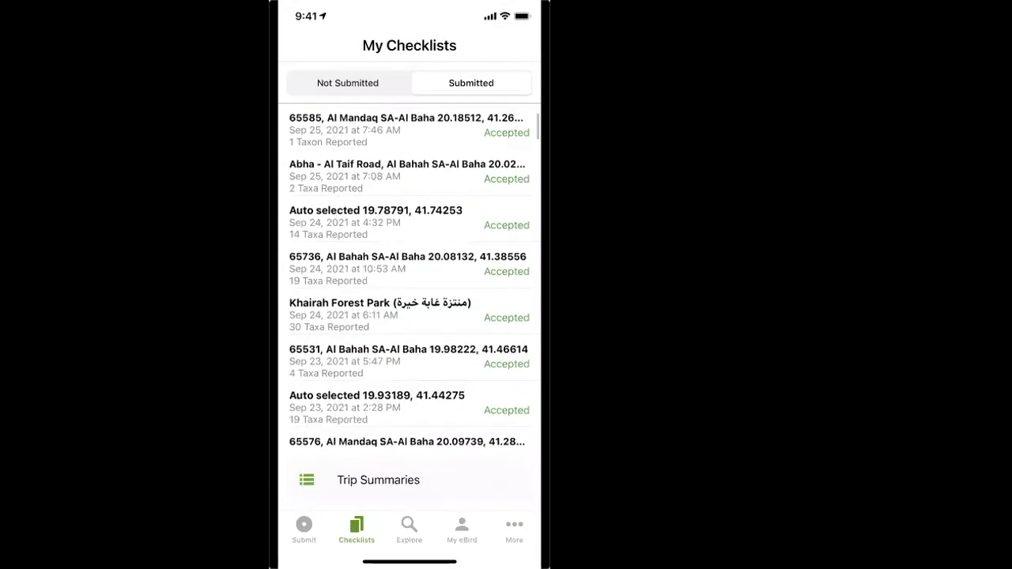
scroll(410, 277, down, 3)
scroll(410, 277, up, 4)
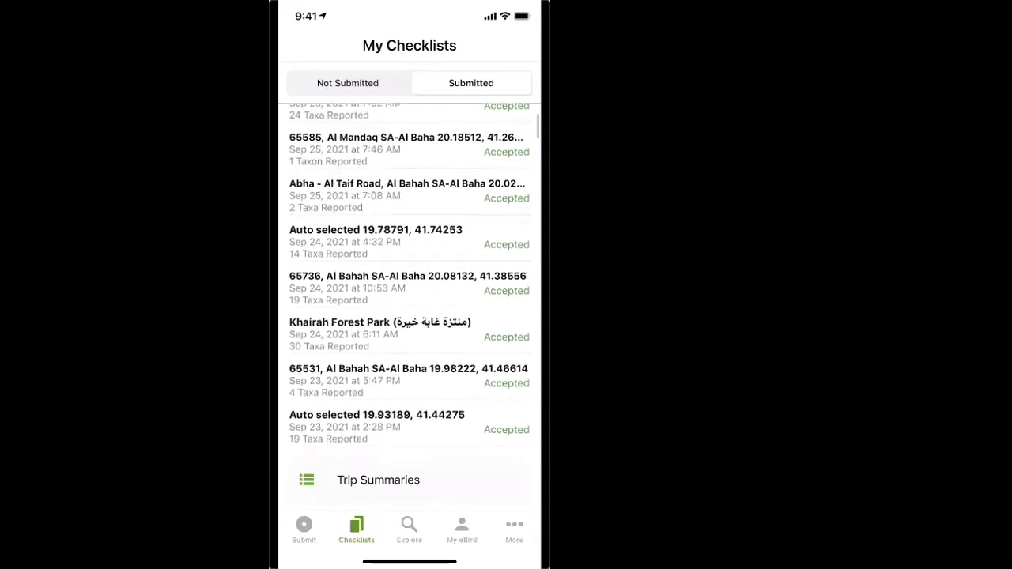
Step: Review the species and counts reported in the submitted Sep 24, 2021 10:53 AM Al Bahah checklist
click(408, 287)
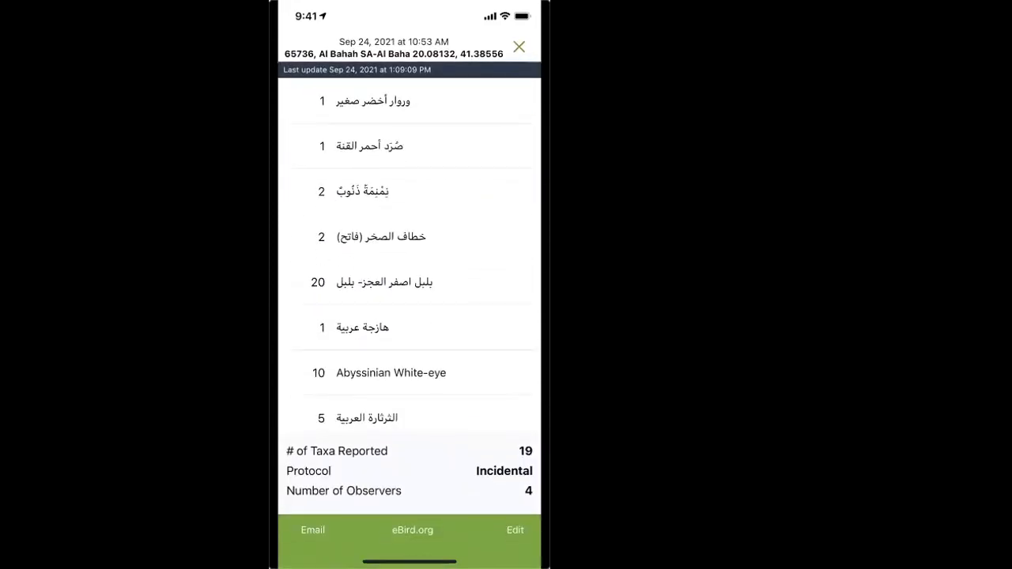
scroll(410, 277, down, 6)
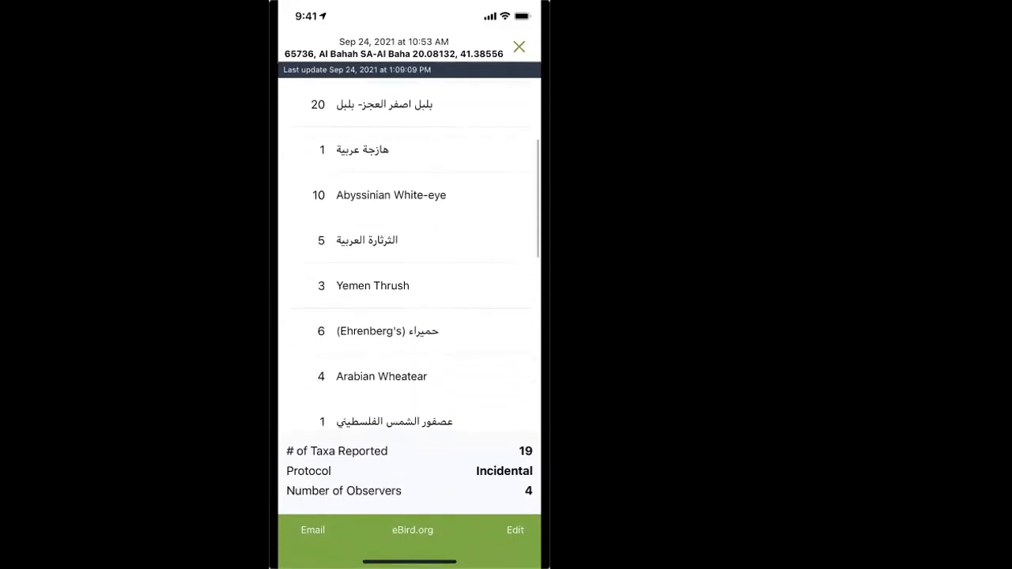
scroll(410, 277, down, 3)
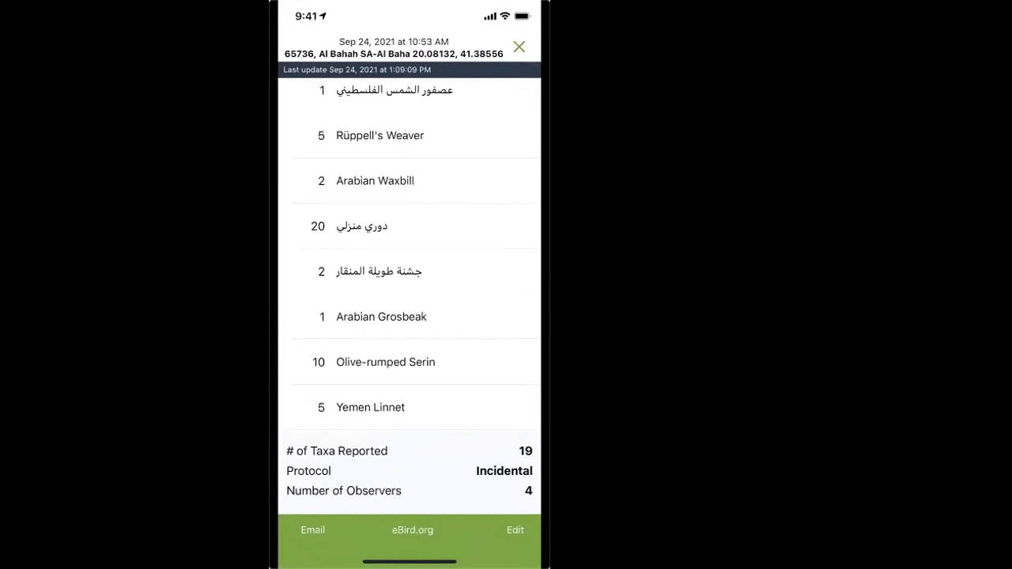
scroll(409, 253, up, 10)
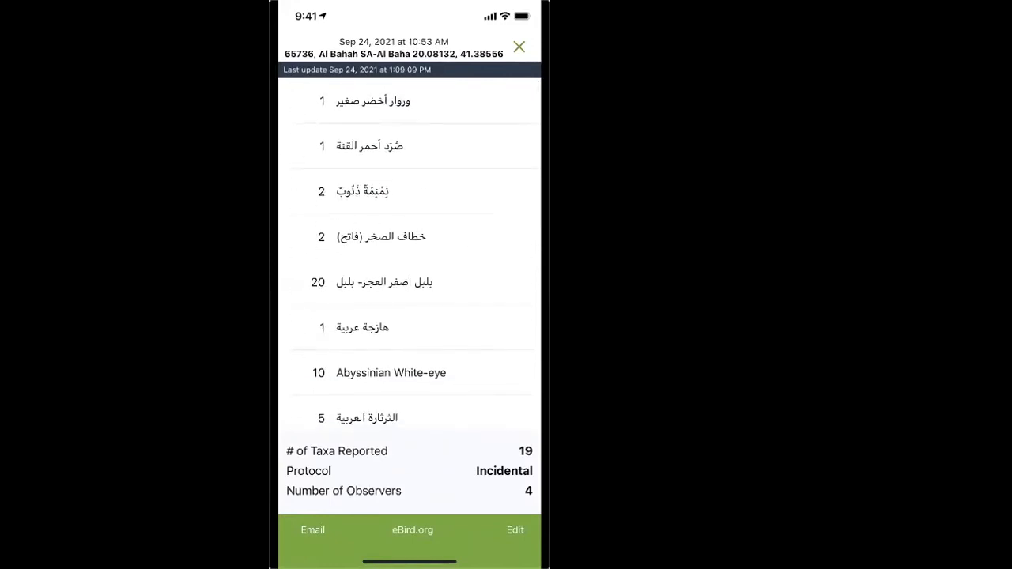
scroll(409, 253, down, 10)
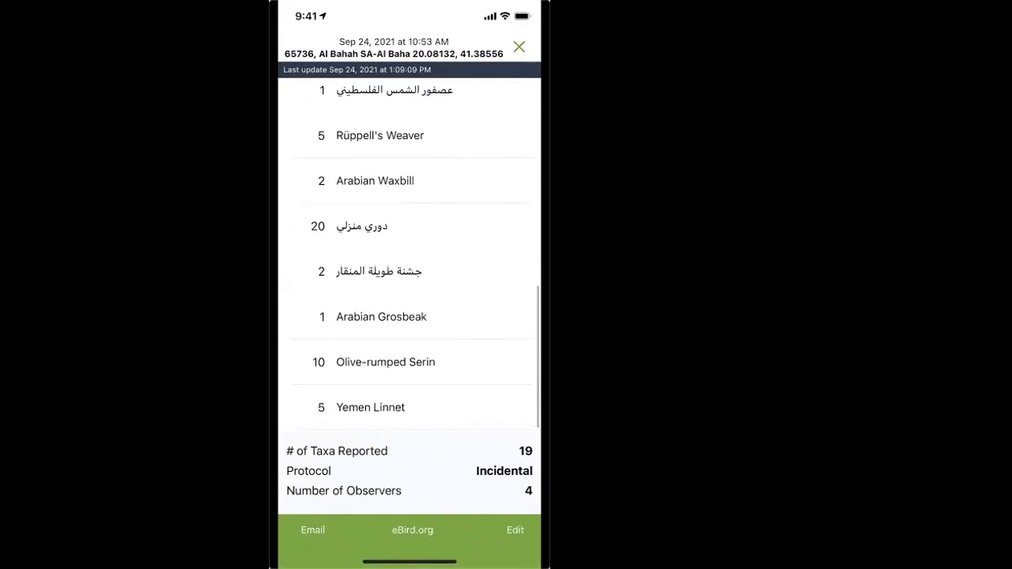
Step: Open the submitted Sep 24 10:53 AM checklist for editing, look through its species list, and hide it without making changes
click(516, 531)
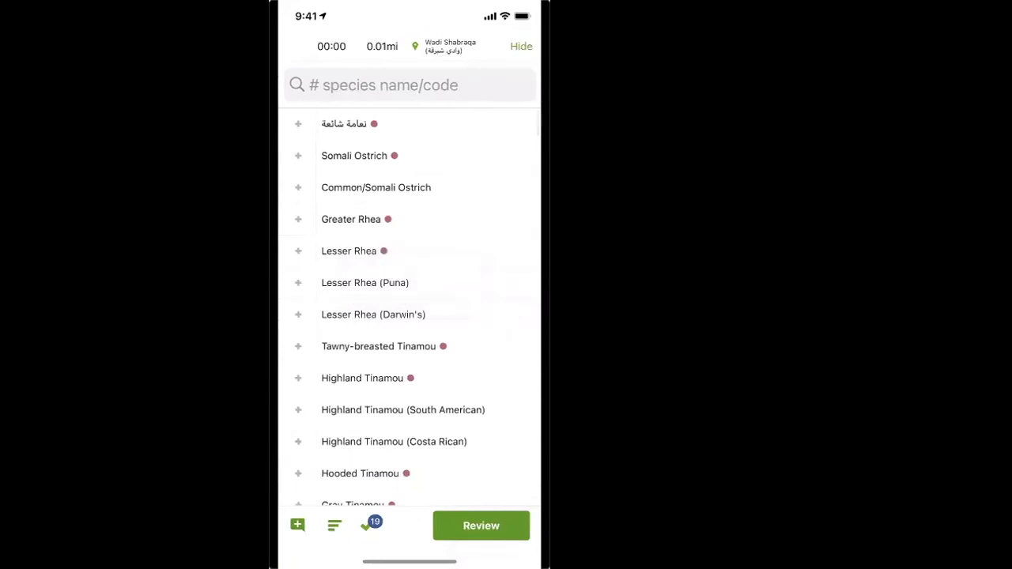
scroll(409, 309, down, 3)
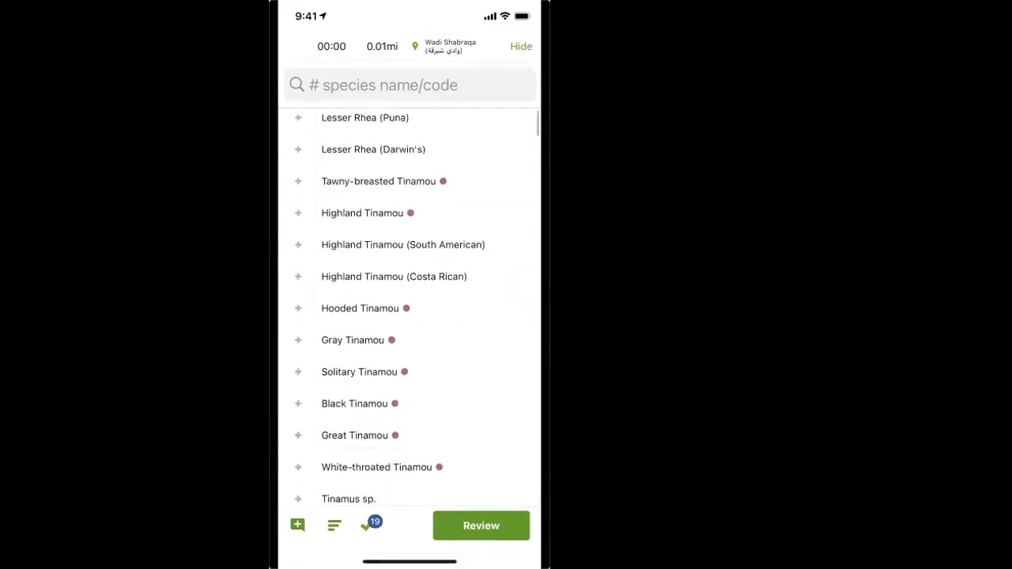
scroll(409, 308, down, 3)
scroll(409, 309, down, 4)
scroll(409, 309, down, 6)
scroll(409, 308, down, 10)
scroll(409, 309, down, 10)
scroll(409, 308, up, 15)
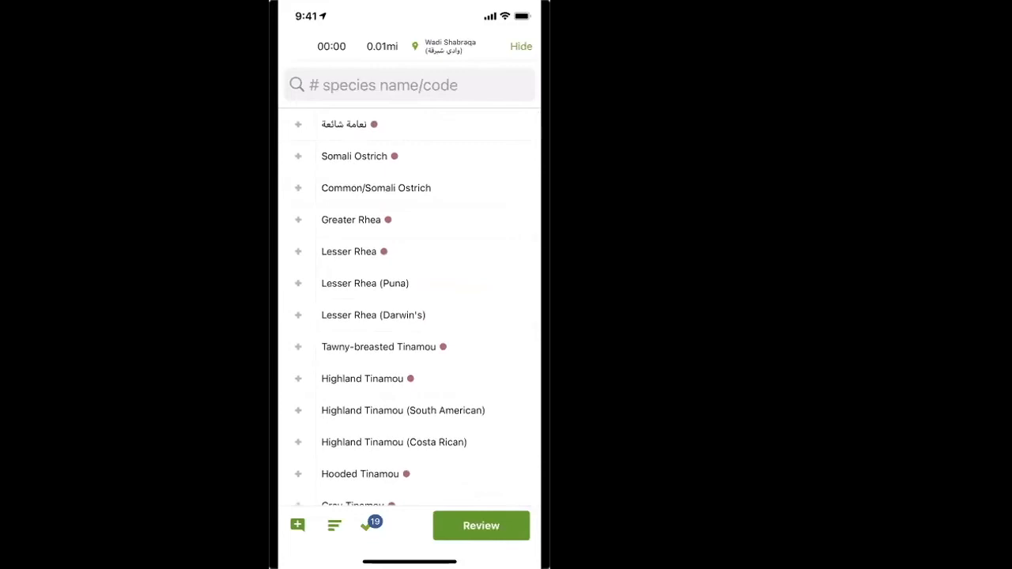
click(522, 46)
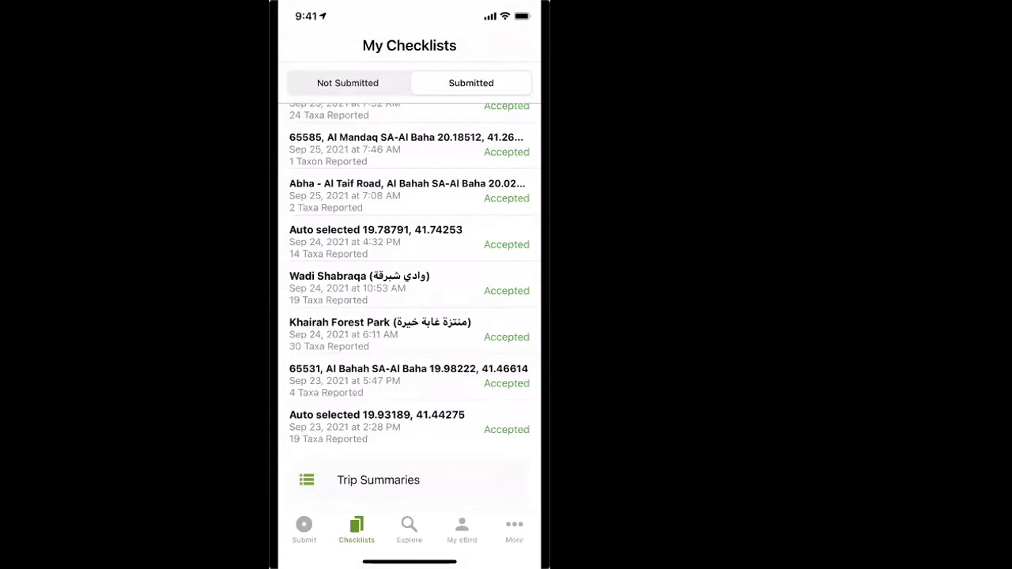
Step: Switch to the eBird website and show all checklists from the open 1 Sep 2021 checklist
scroll(408, 277, up, 10)
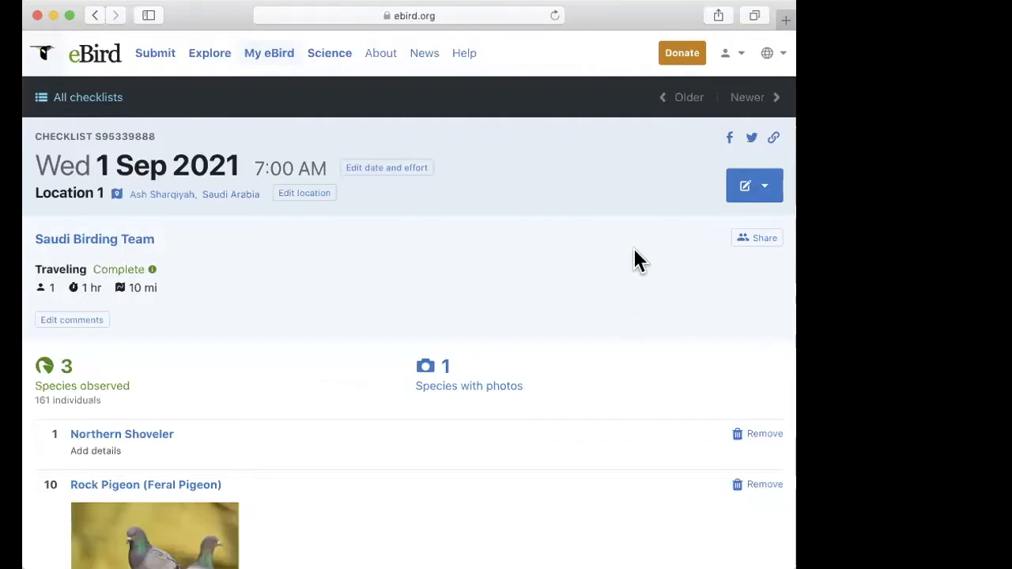
scroll(613, 313, up, 1)
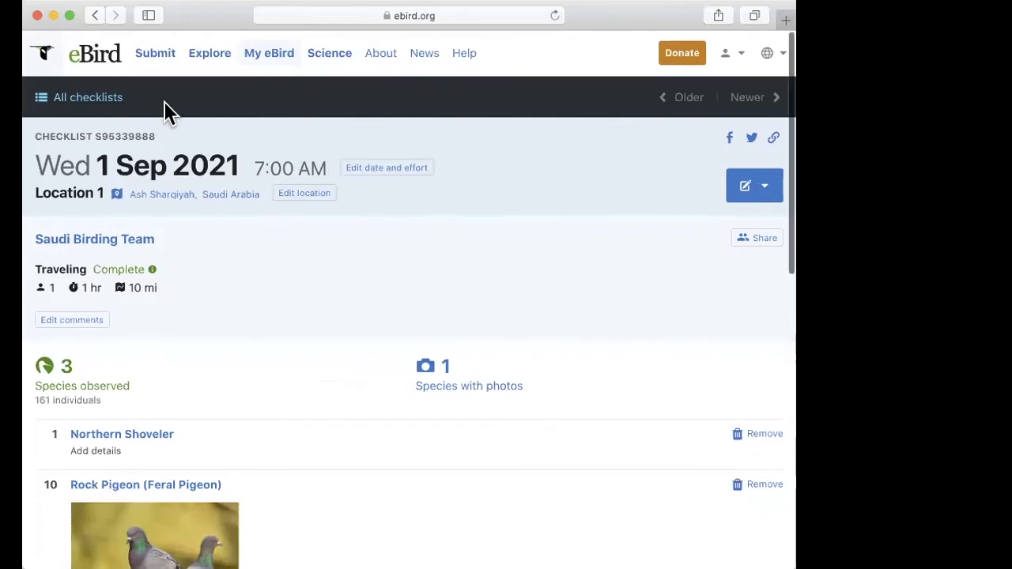
click(95, 106)
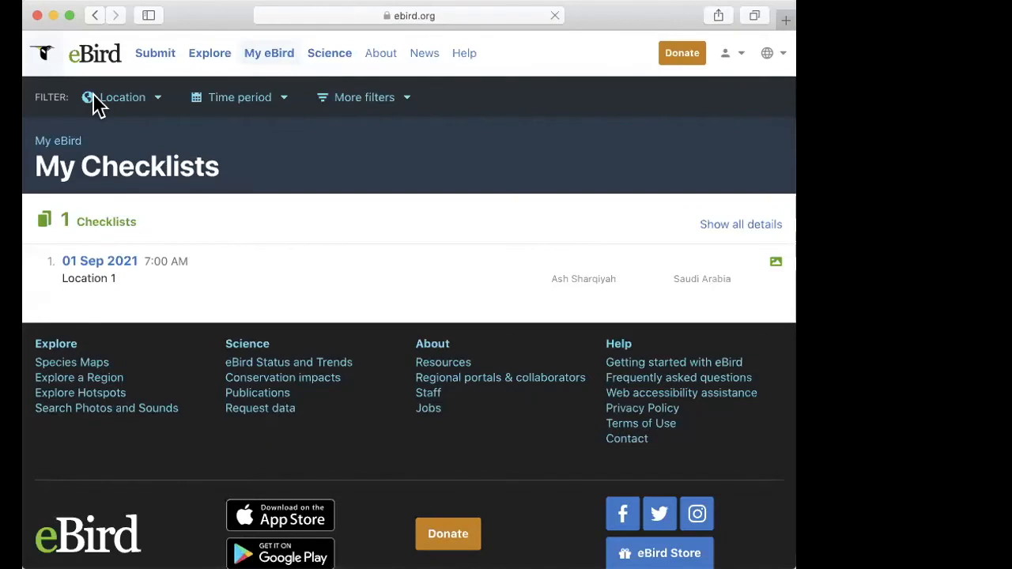
Step: Go to the checklist management list through My eBird and open the 01 Sep 2021 checklist for Location 1
click(271, 55)
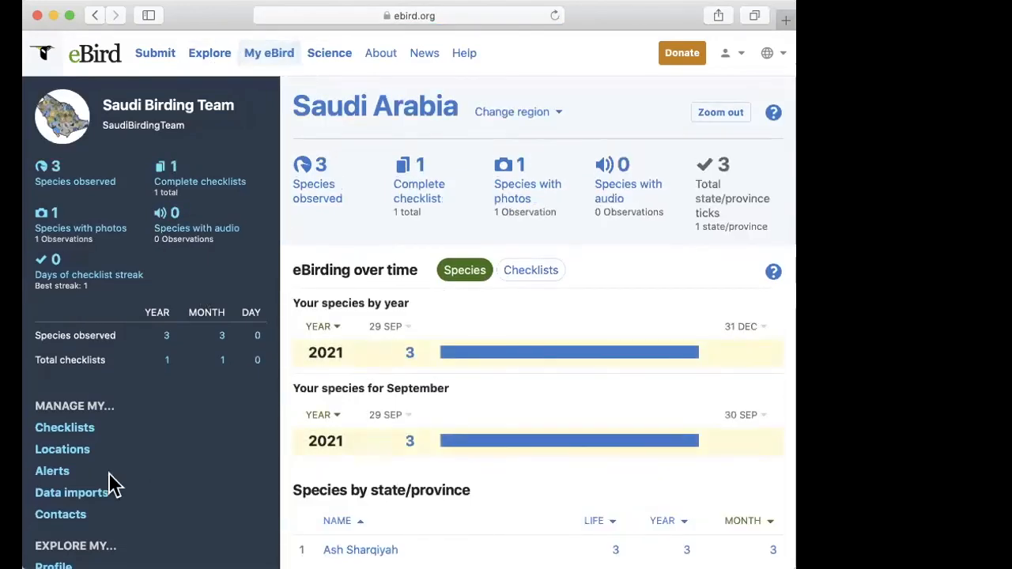
click(64, 430)
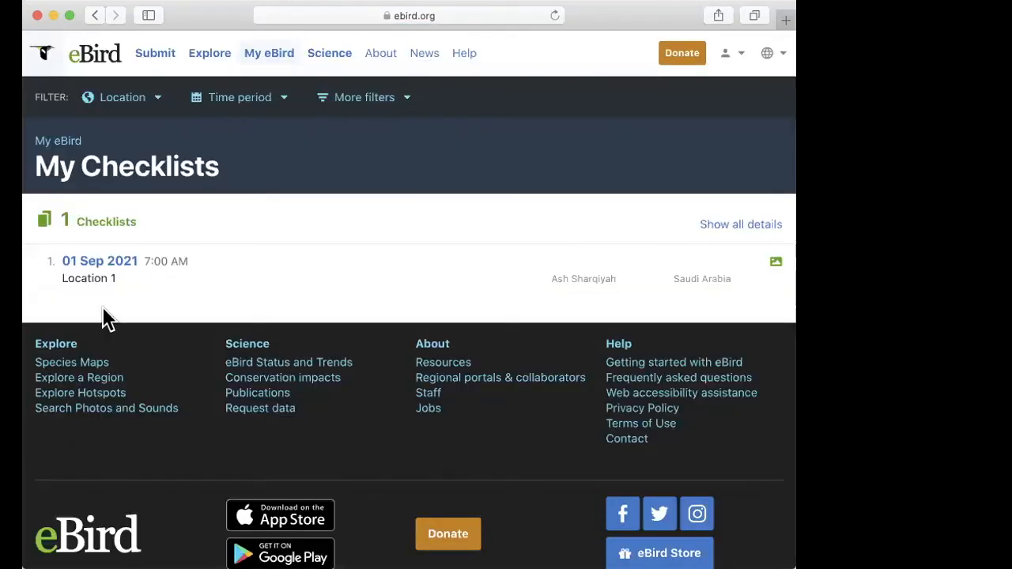
click(94, 263)
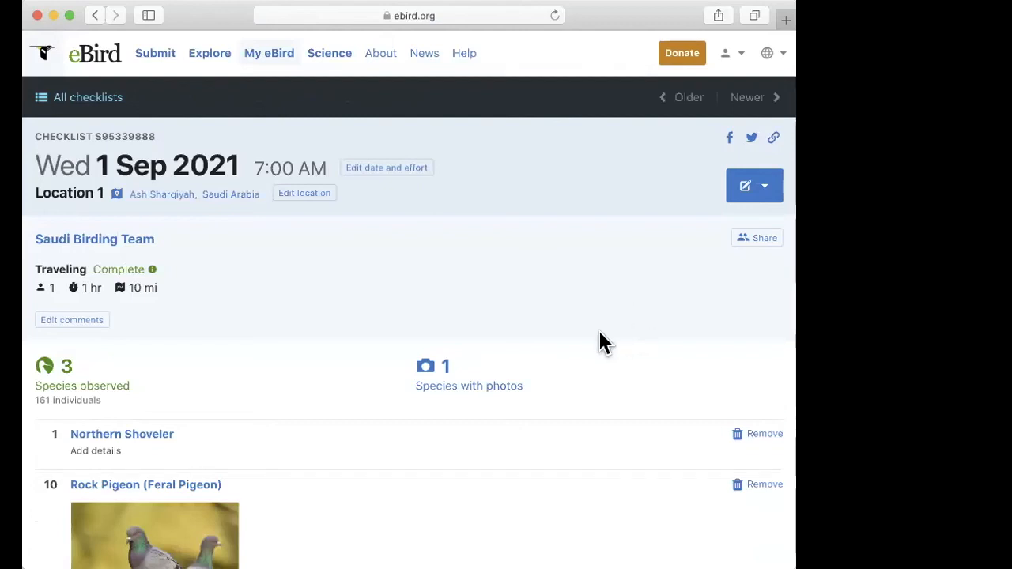
scroll(756, 324, up, 2)
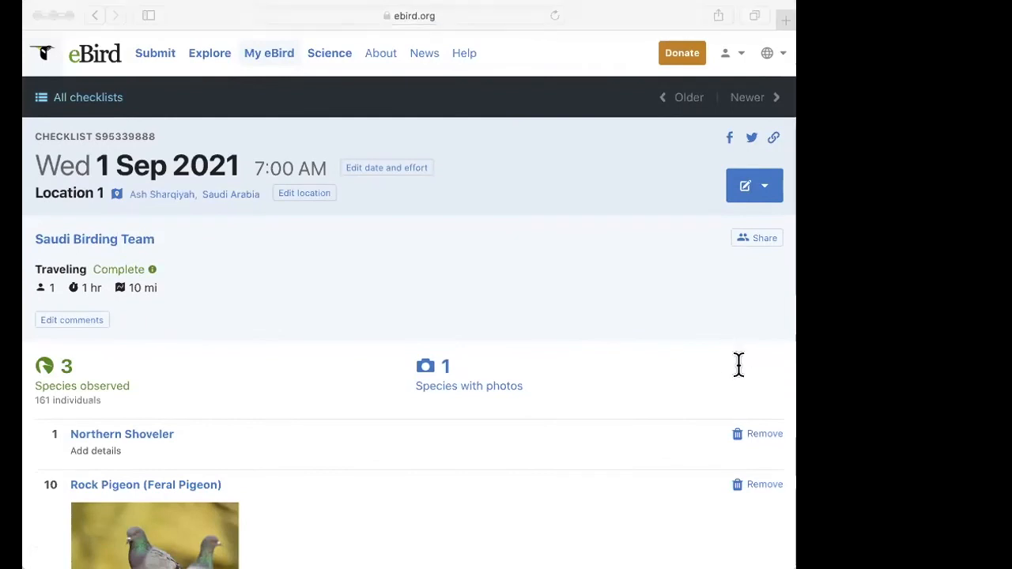